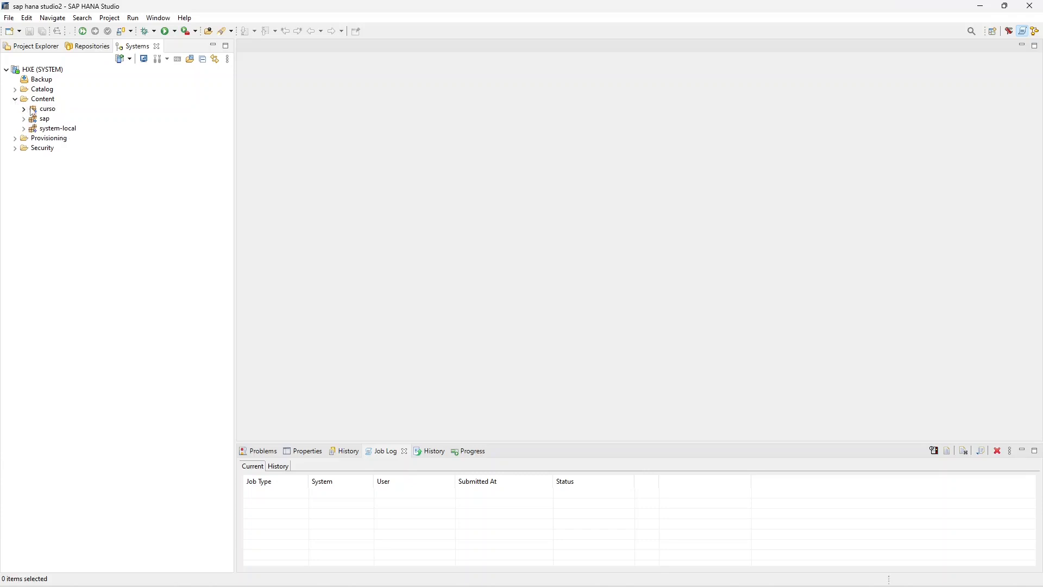
# - Create a graphical calculation view named CA_VENDAS in the curso package, with data category CUBE and a star join
pyautogui.doubleClick(41, 109)
pyautogui.rightClick(47, 110)
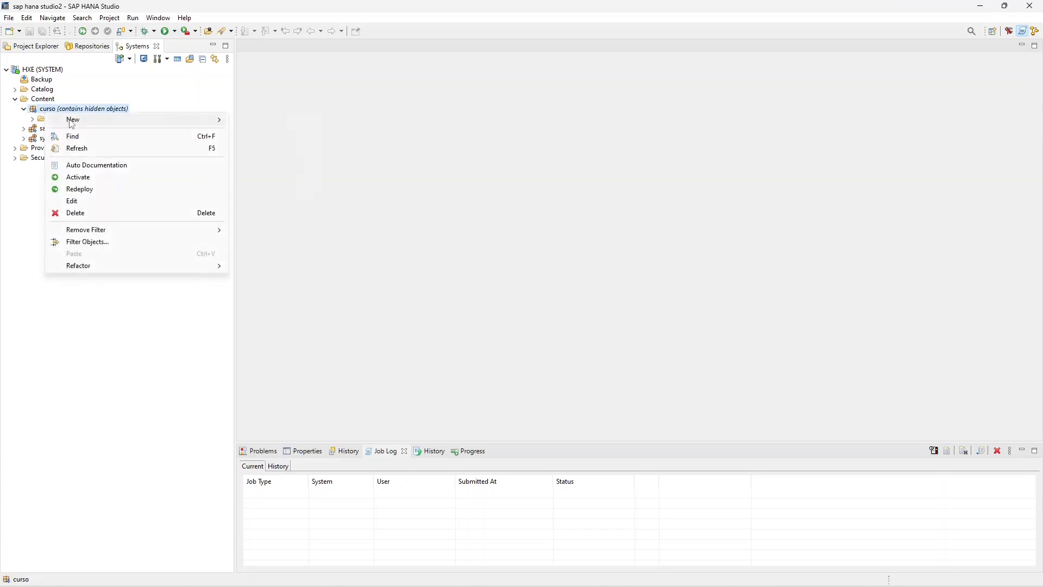
pyautogui.moveTo(217, 120)
pyautogui.click(283, 156)
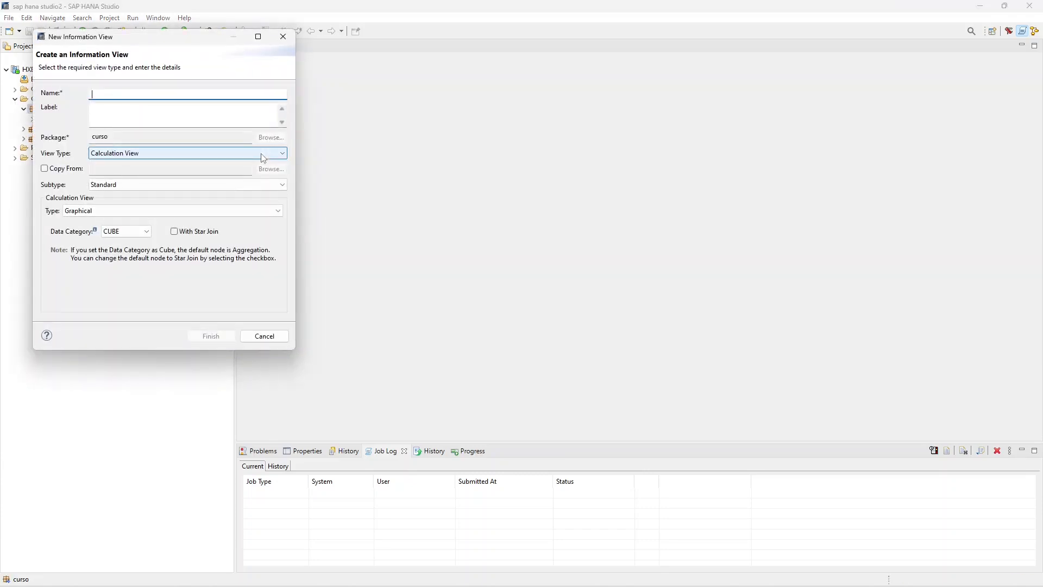
pyautogui.press('capslock')
pyautogui.write('CA_VENDAS')
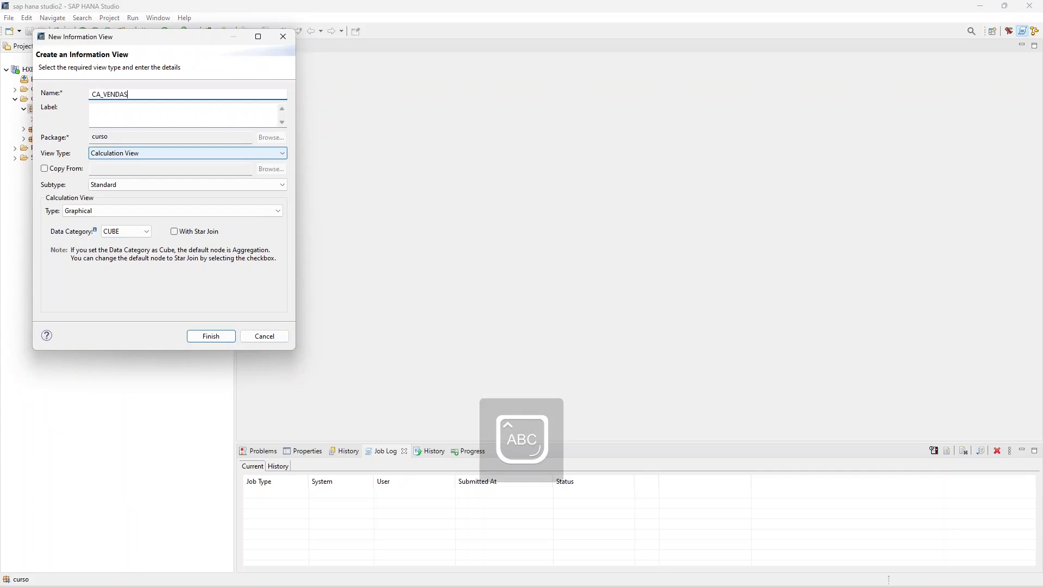
pyautogui.click(182, 234)
pyautogui.click(213, 336)
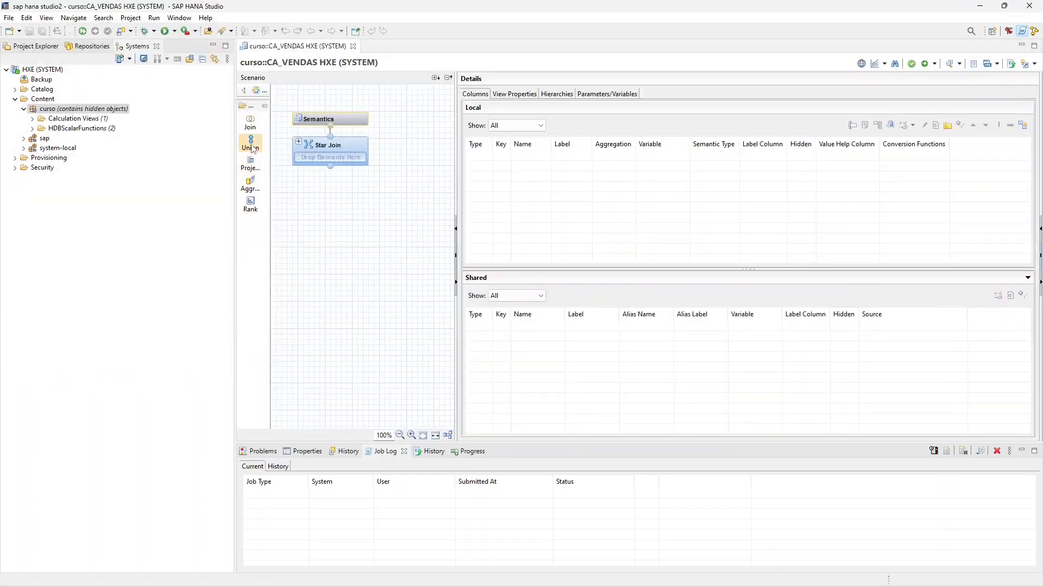
# - Add a join node below the Star Join node and add the table VBAK to it
pyautogui.click(249, 121)
pyautogui.click(359, 258)
pyautogui.moveTo(411, 273); pyautogui.dragTo(368, 238)
pyautogui.hotkey('ctrl', 'f')
pyautogui.write('v')
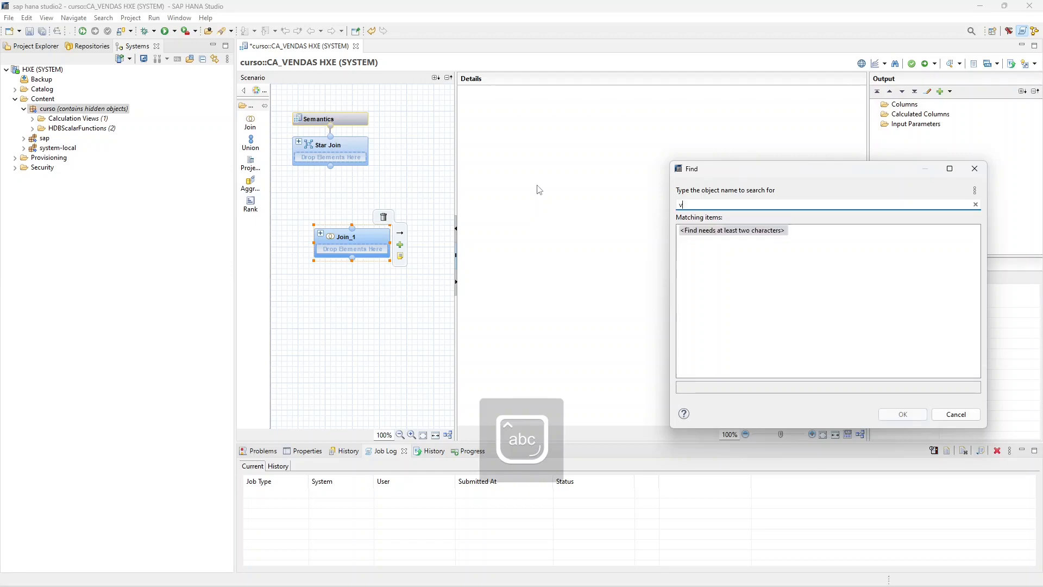
pyautogui.write('bak')
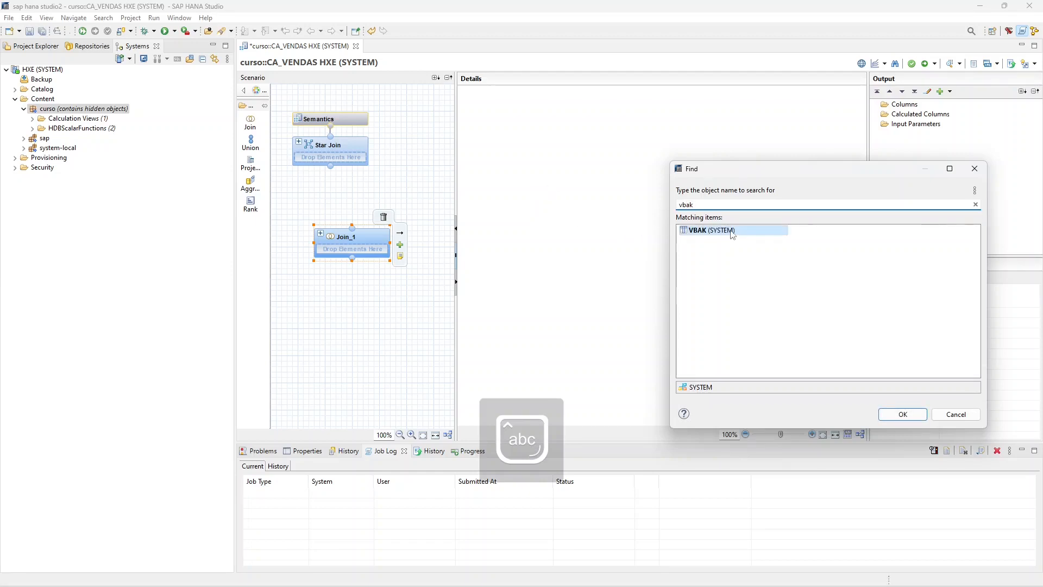
pyautogui.doubleClick(732, 235)
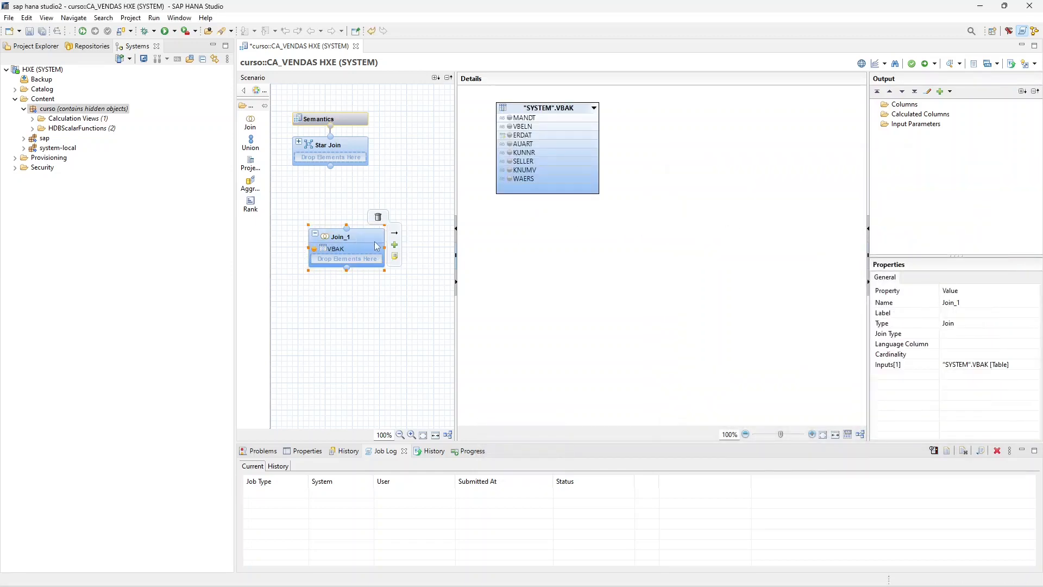
# - Add the table VBAP to the join node and join it to VBAK on MANDT and VBELN
pyautogui.click(394, 245)
pyautogui.write('vbap')
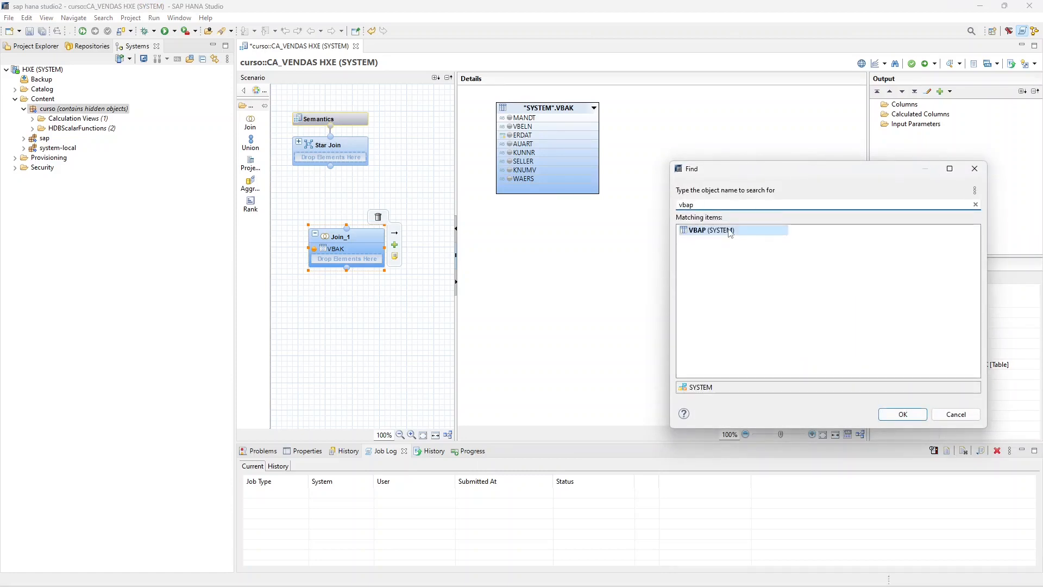
pyautogui.doubleClick(730, 232)
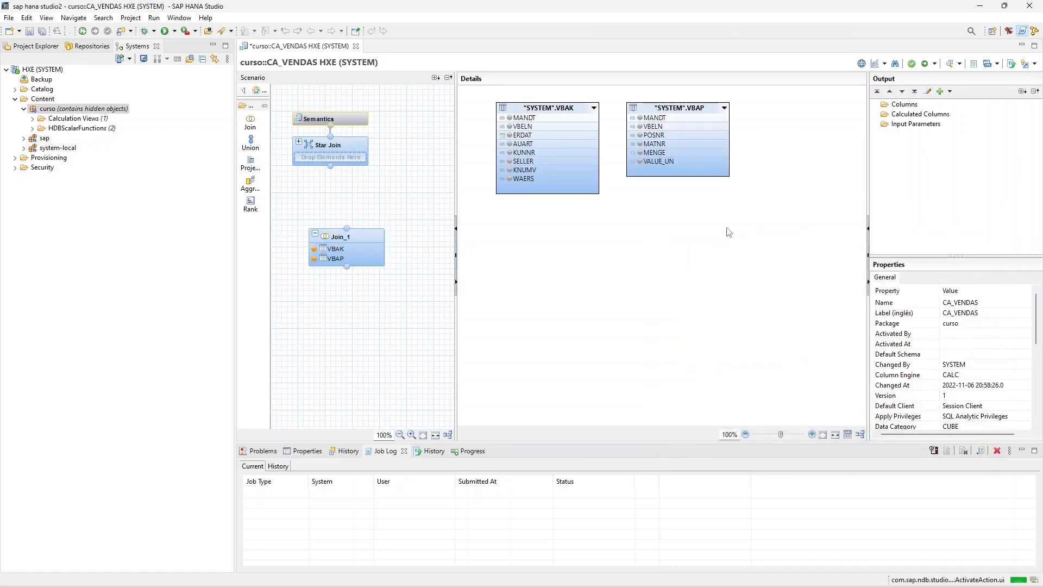
pyautogui.moveTo(533, 119); pyautogui.dragTo(652, 118)
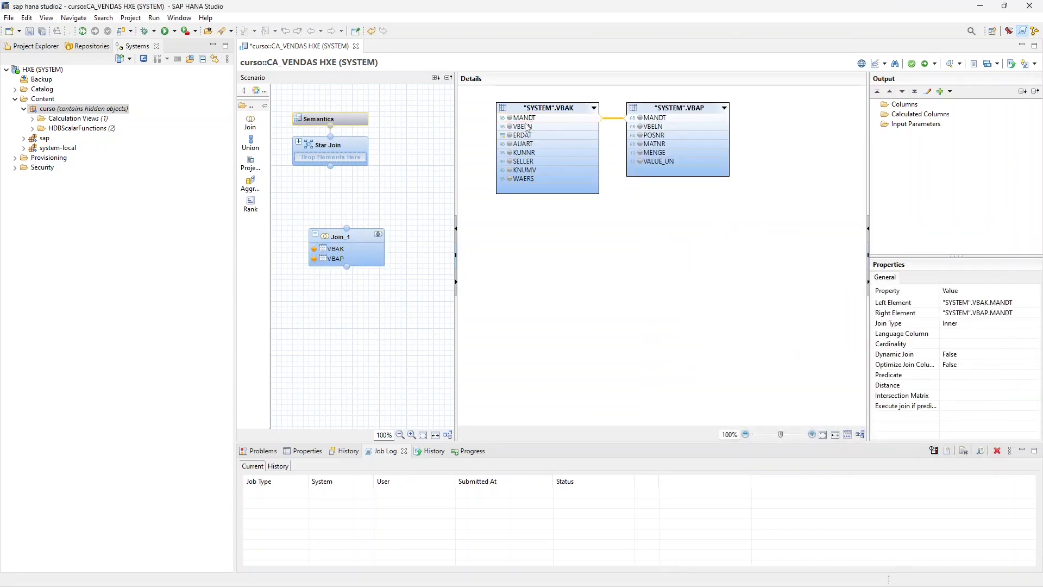
pyautogui.moveTo(526, 128); pyautogui.dragTo(649, 126)
# - Add MANDT, VBELN, ERDAT, KUNNR, SELLER and WAERS from VBAK plus MENGE and VALUE_UN from VBAP to the join output
pyautogui.click(510, 118)
pyautogui.click(510, 119)
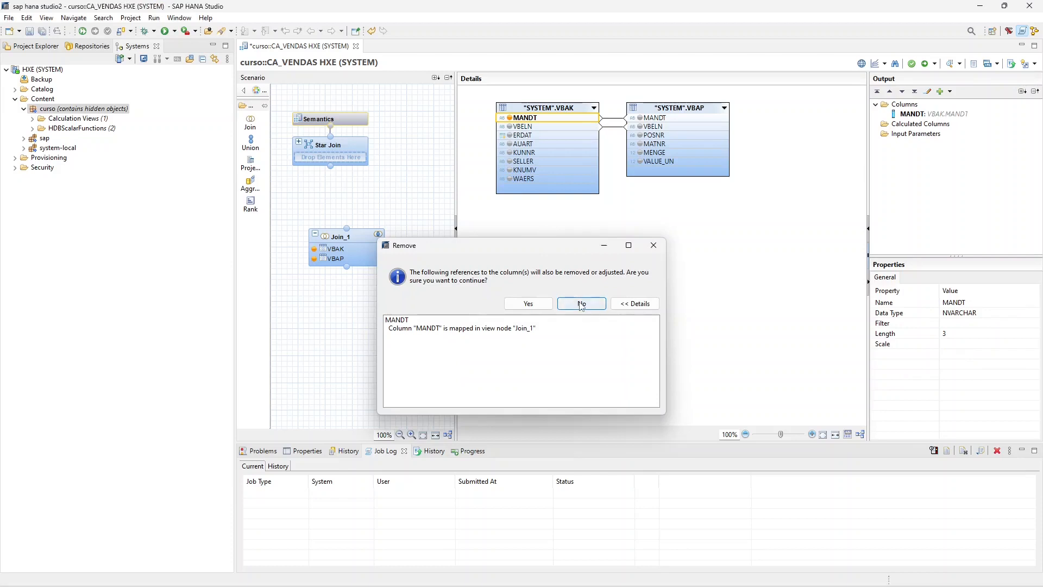
pyautogui.click(581, 305)
pyautogui.click(510, 127)
pyautogui.click(510, 136)
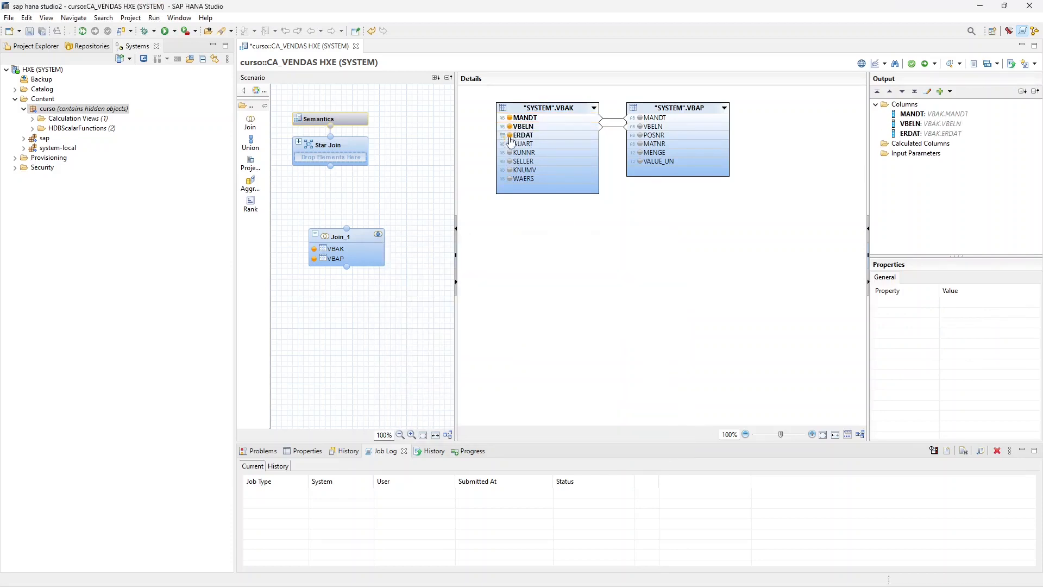
pyautogui.click(509, 153)
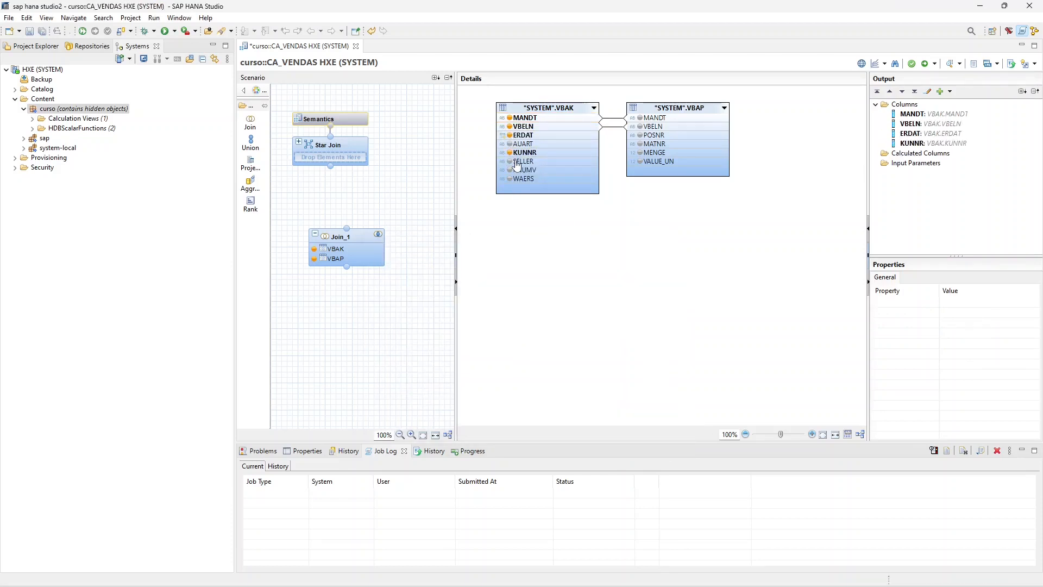
pyautogui.click(510, 162)
pyautogui.click(510, 179)
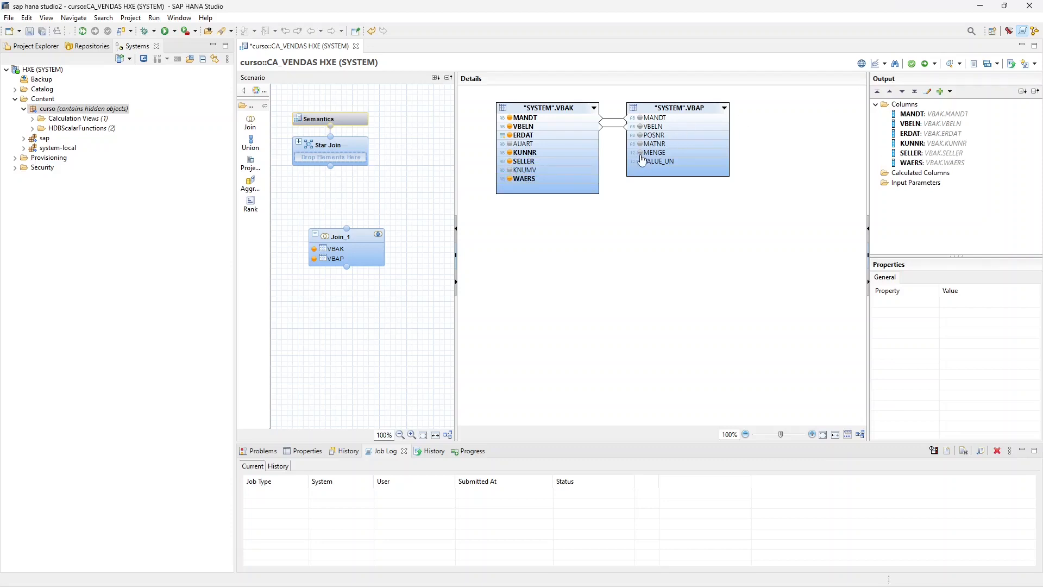
pyautogui.click(640, 153)
pyautogui.click(642, 161)
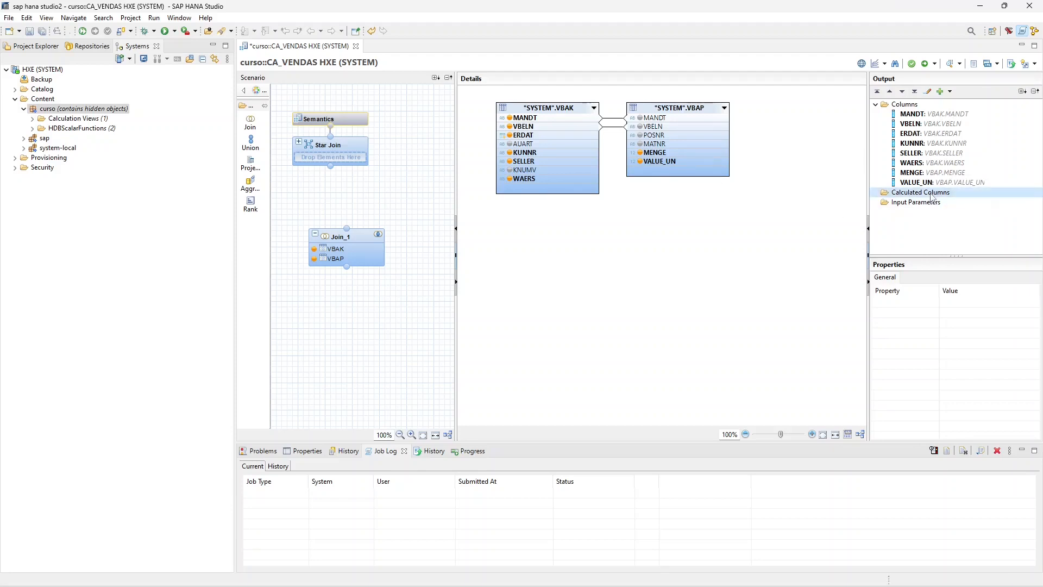
# - Start a calculated column named TOTAL_ITEM in the join node, with data type DECIMAL, length 15 and scale 2
pyautogui.rightClick(930, 194)
pyautogui.click(941, 204)
pyautogui.press('capslock')
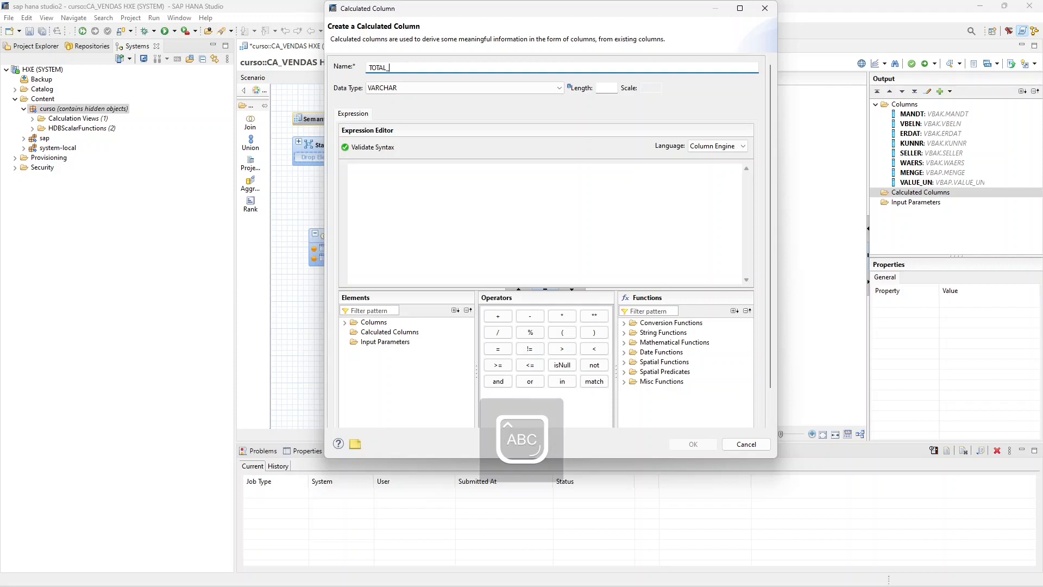
pyautogui.press('Tab')
pyautogui.press('d')
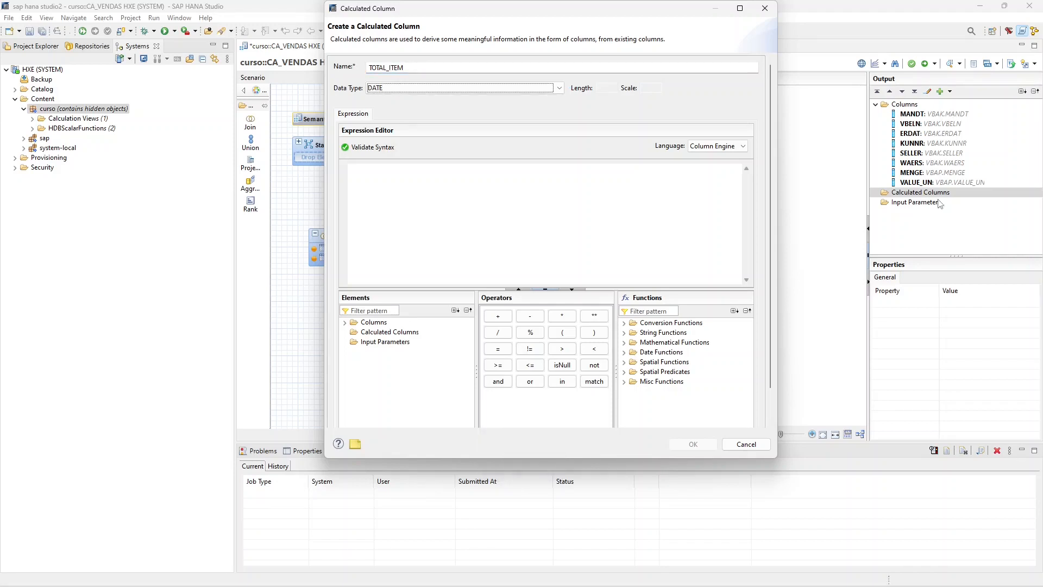
pyautogui.press('d')
pyautogui.press('Tab')
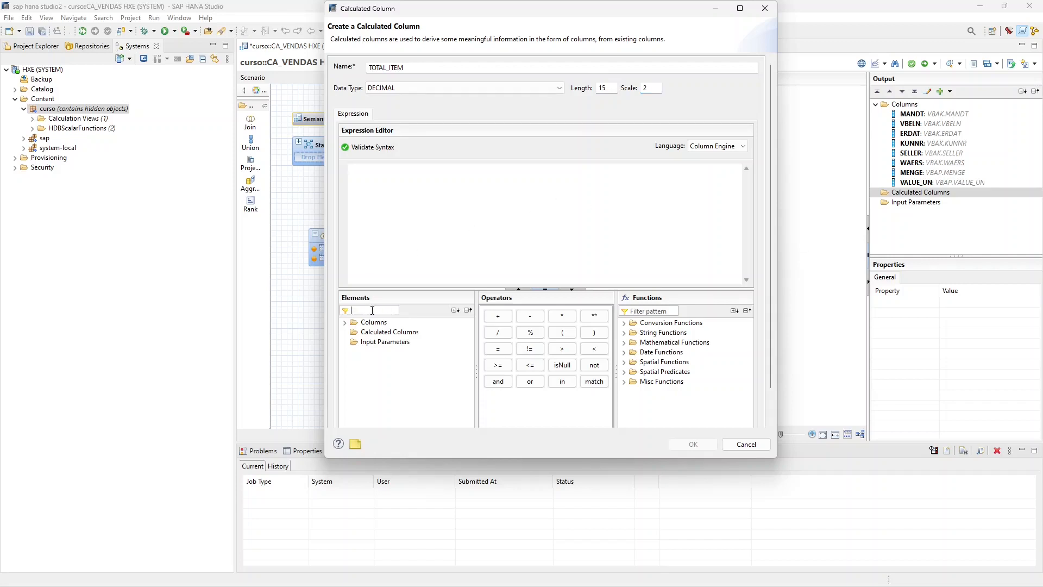
# - Set the calculated column's expression to "MENGE"*"VALUE_UN" and save the column
pyautogui.write('MENGE')
pyautogui.moveTo(388, 332); pyautogui.dragTo(408, 225)
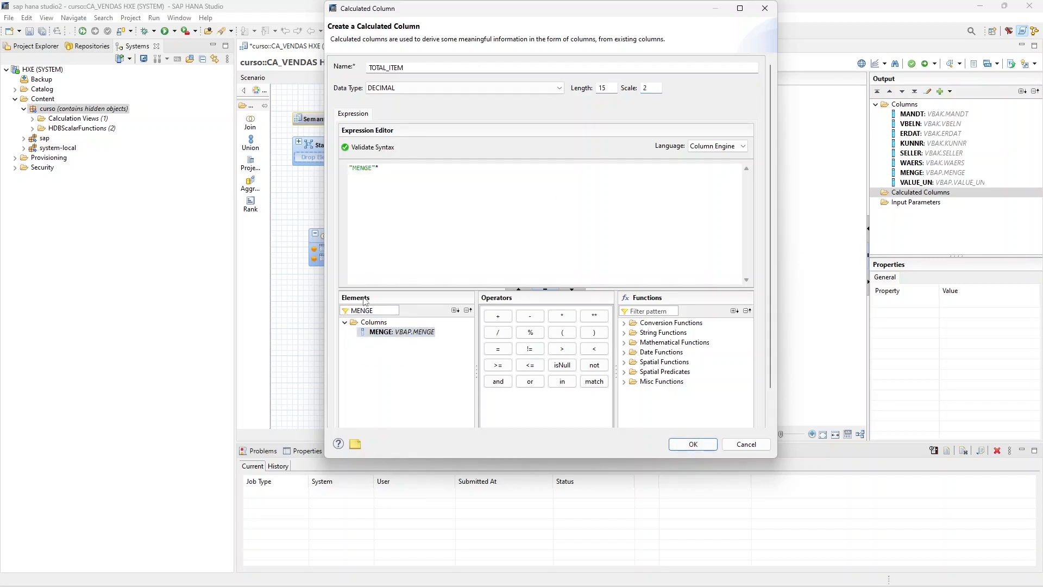
pyautogui.moveTo(378, 310); pyautogui.dragTo(322, 311)
pyautogui.write('VALO')
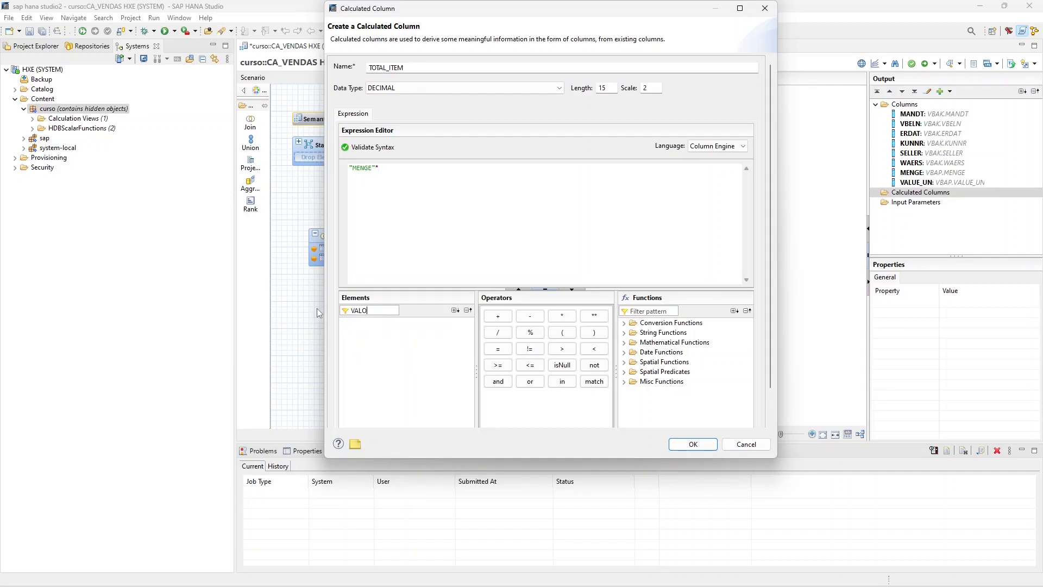
pyautogui.press('BackSpace')
pyautogui.moveTo(386, 332); pyautogui.dragTo(441, 240)
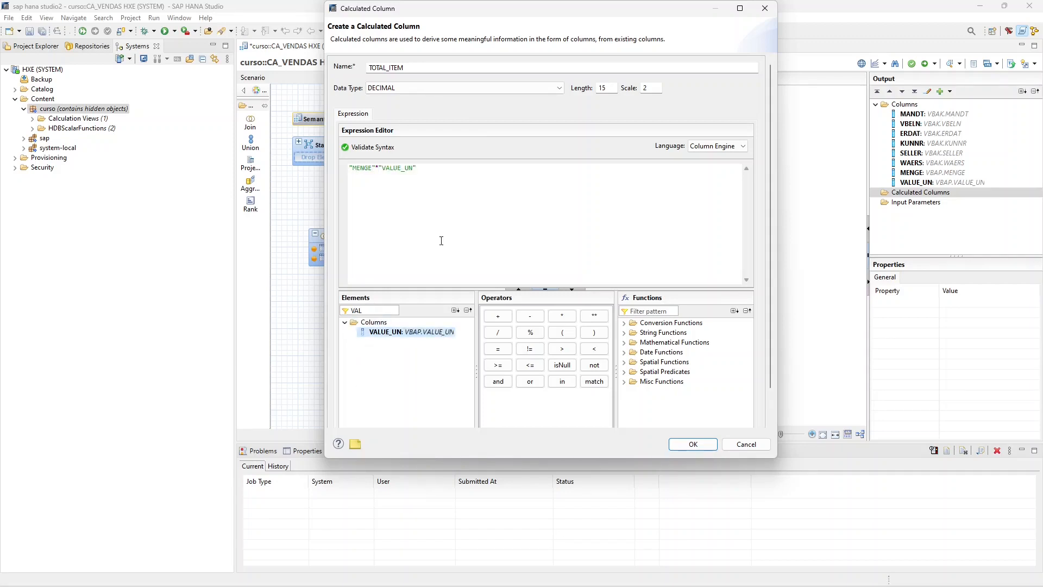
pyautogui.click(693, 445)
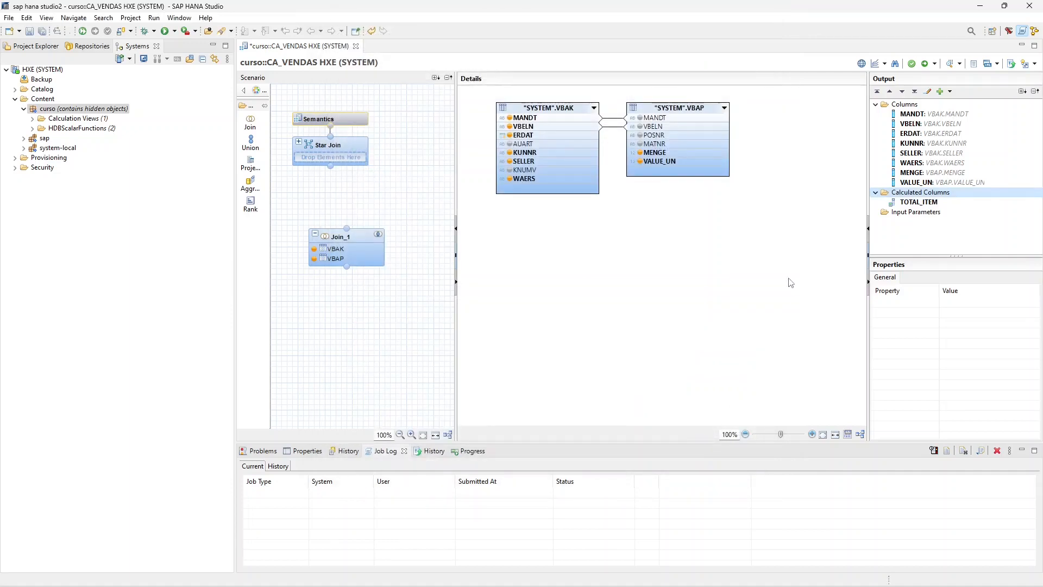
# - Add an aggregation node between the join node and the Star Join, and connect the join node as its input
pyautogui.moveTo(354, 236); pyautogui.dragTo(348, 291)
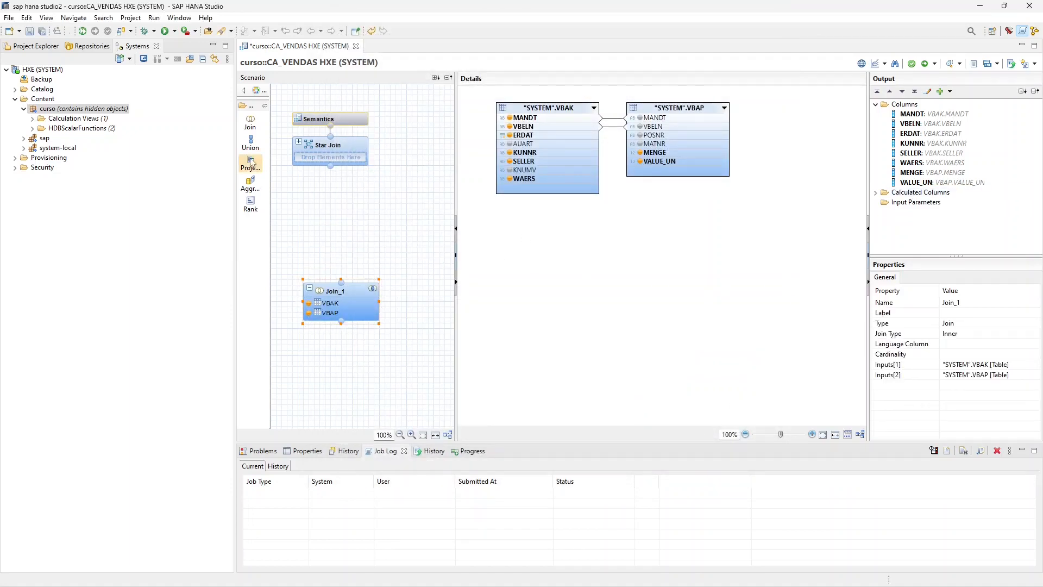
pyautogui.click(250, 184)
pyautogui.click(326, 235)
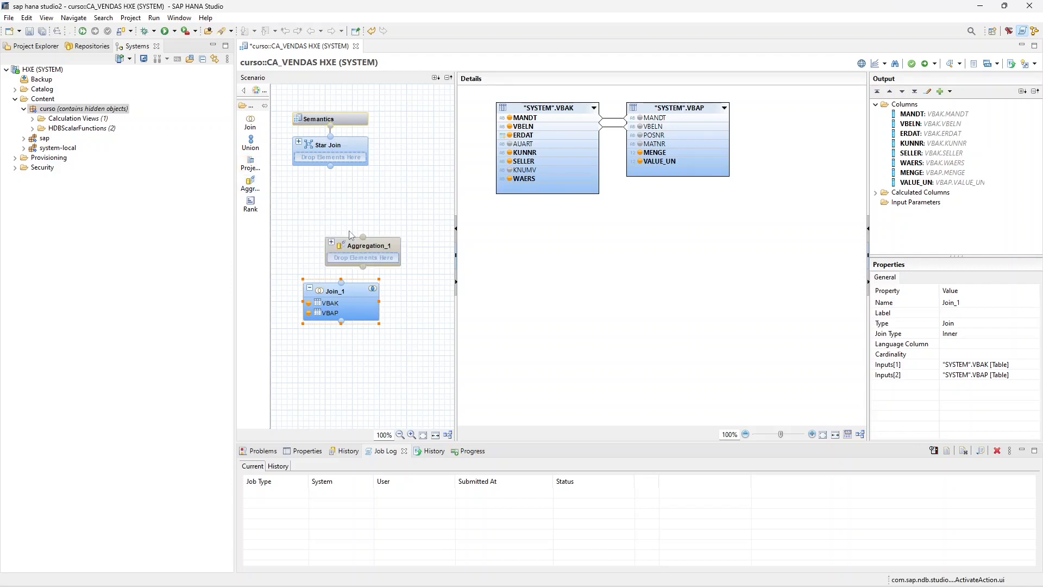
pyautogui.moveTo(359, 247)
pyautogui.mouseDown()
pyautogui.moveTo(338, 223)
pyautogui.moveTo(364, 230)
pyautogui.mouseUp()
pyautogui.click(362, 296)
pyautogui.moveTo(360, 292); pyautogui.dragTo(350, 239)
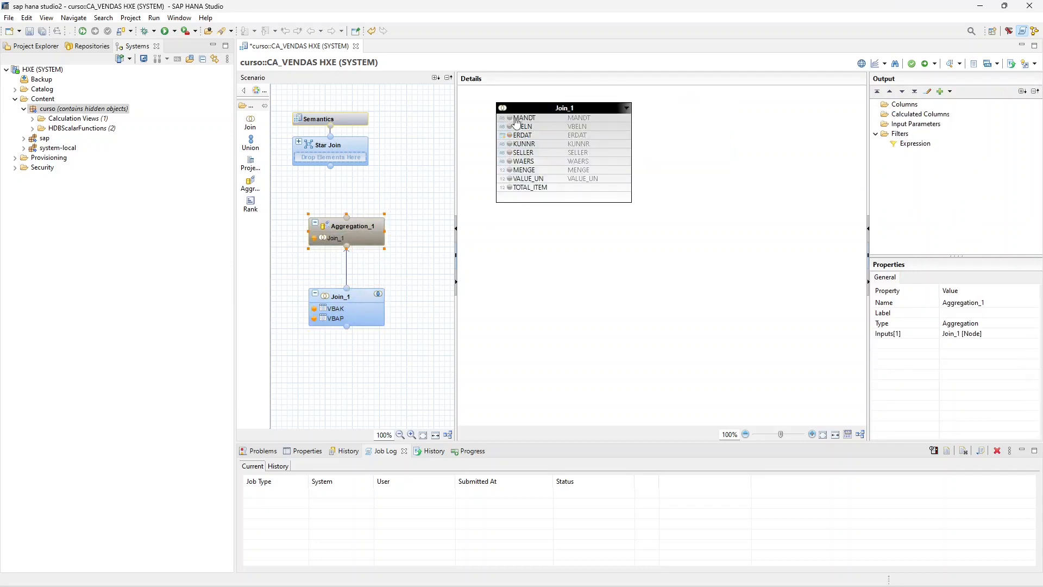
# - Add MANDT, VBELN, ERDAT, KUNNR, SELLER and WAERS to the aggregation node's output
pyautogui.click(516, 119)
pyautogui.click(513, 119)
pyautogui.click(513, 127)
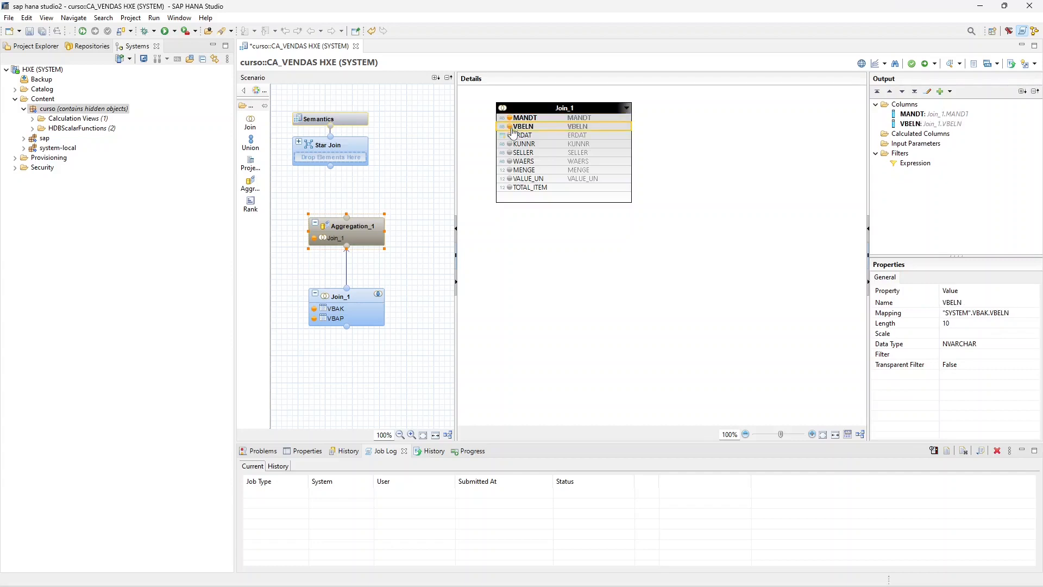
pyautogui.click(513, 136)
pyautogui.click(510, 144)
pyautogui.click(510, 154)
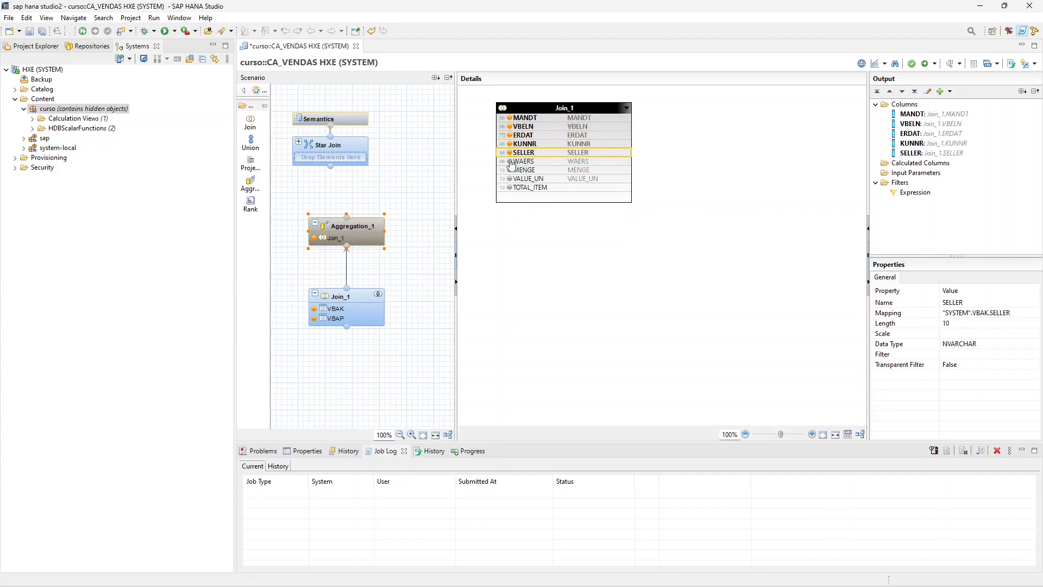
pyautogui.click(510, 162)
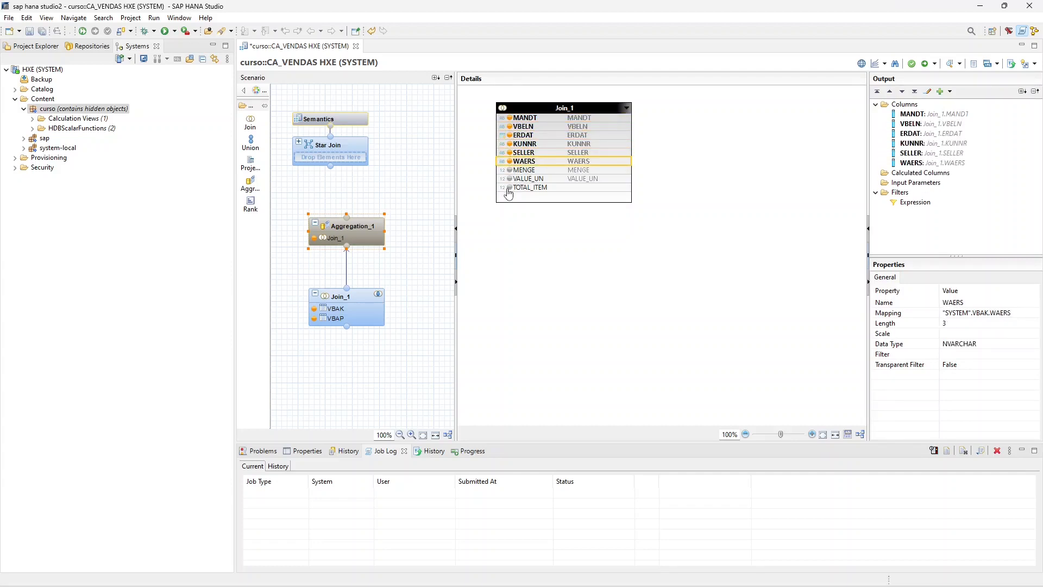
# - Add TOTAL_ITEM as an aggregated column to the aggregation node's output and rename the output column to TOTAL
pyautogui.rightClick(512, 189)
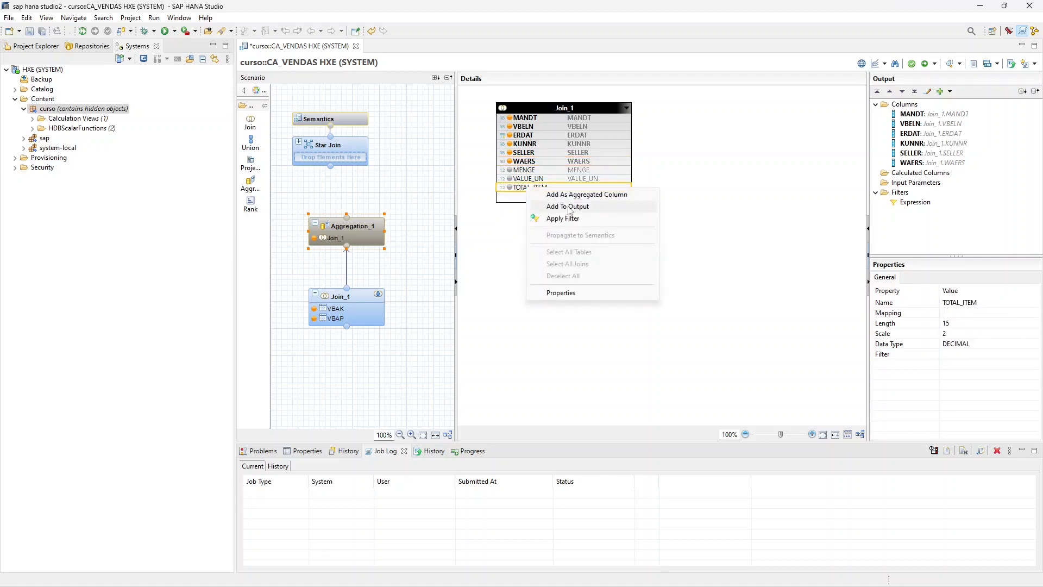
pyautogui.click(581, 197)
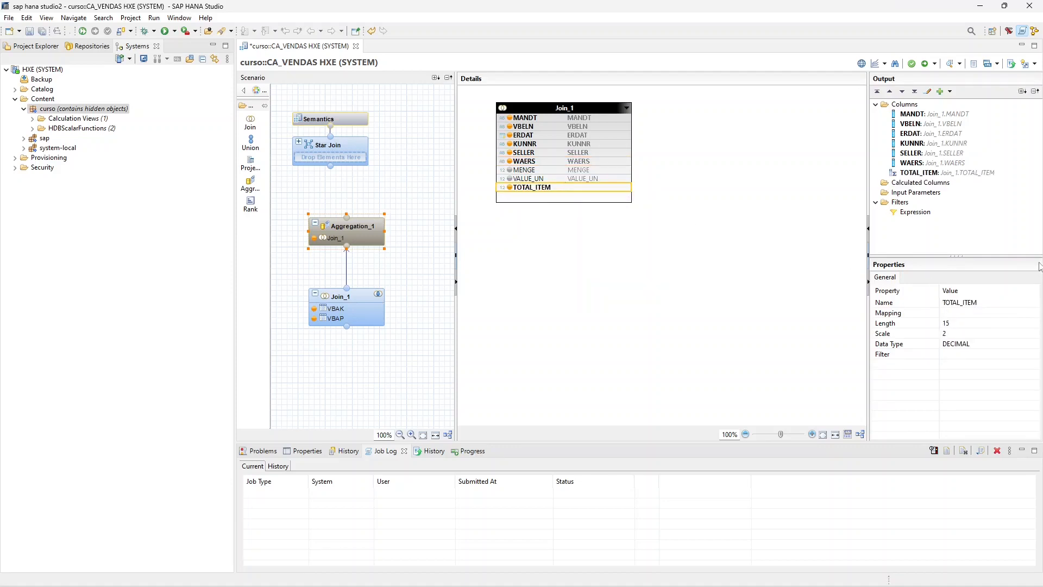
pyautogui.click(919, 172)
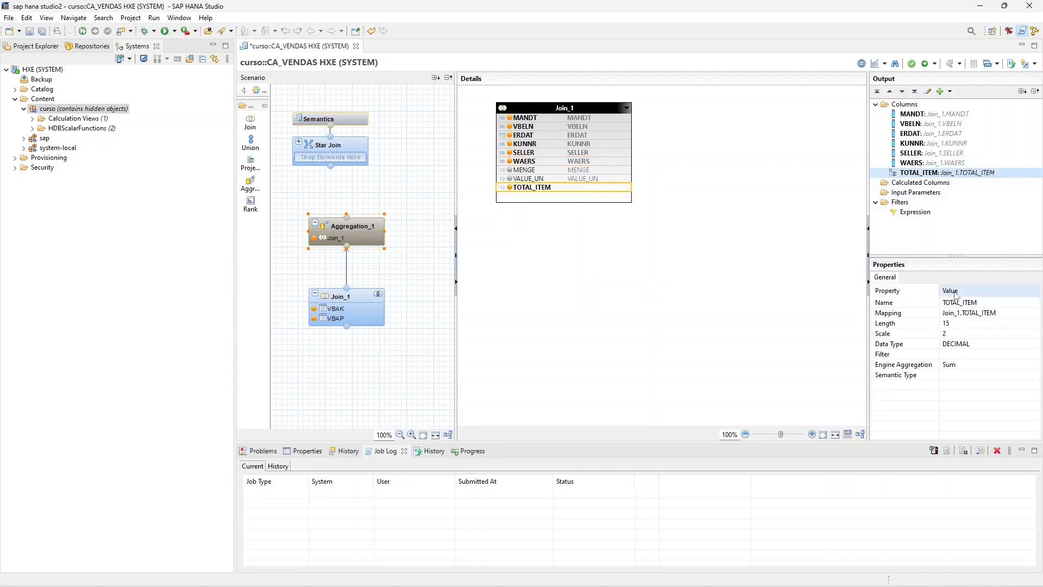
pyautogui.click(967, 302)
pyautogui.click(963, 302)
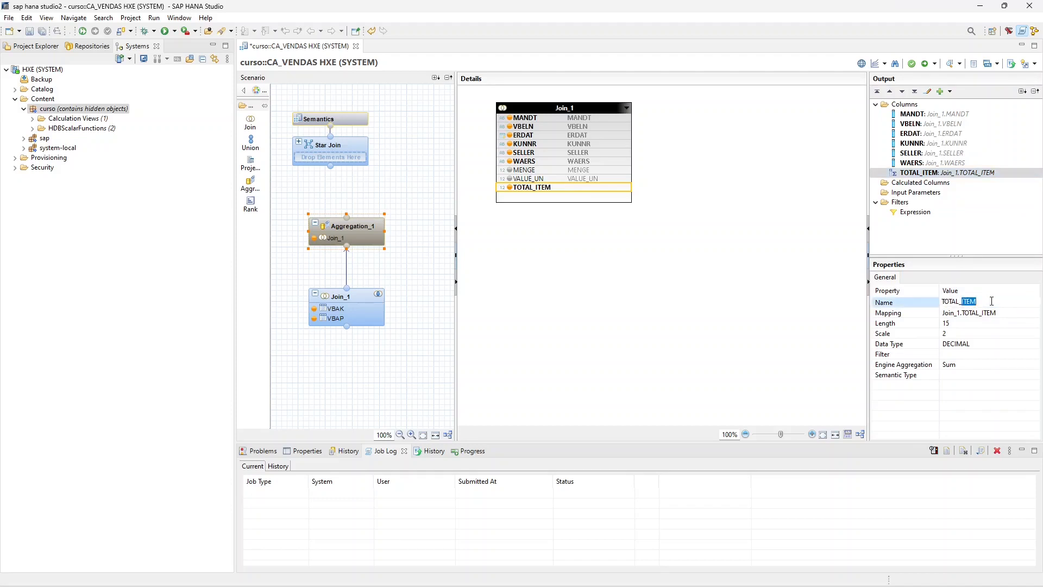
pyautogui.click(667, 273)
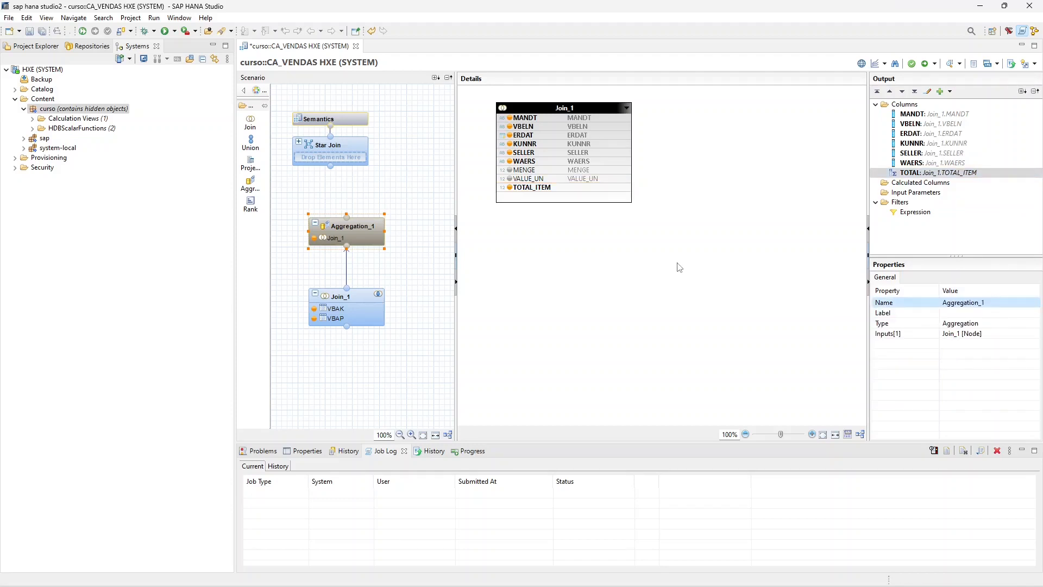
# - Connect the aggregation node to the Star Join node and add all its columns to the star join output
pyautogui.moveTo(346, 216); pyautogui.dragTo(344, 145)
pyautogui.click(344, 145)
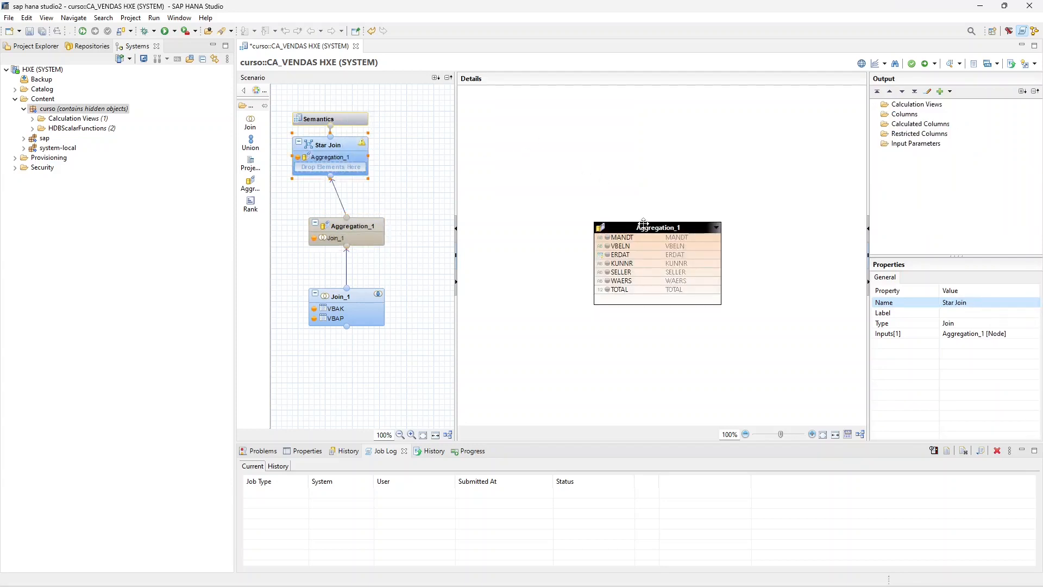
pyautogui.rightClick(643, 223)
pyautogui.click(668, 250)
# - Clear the Apply Privileges setting in the Semantics node's view properties and return to its column list
pyautogui.click(353, 118)
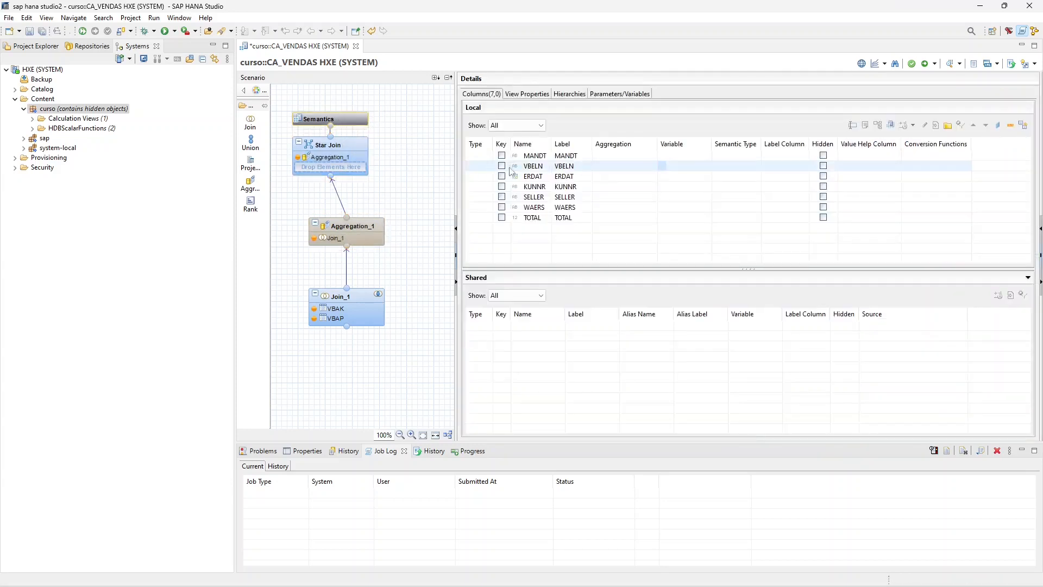
pyautogui.click(527, 94)
pyautogui.moveTo(686, 271); pyautogui.dragTo(686, 324)
pyautogui.click(600, 269)
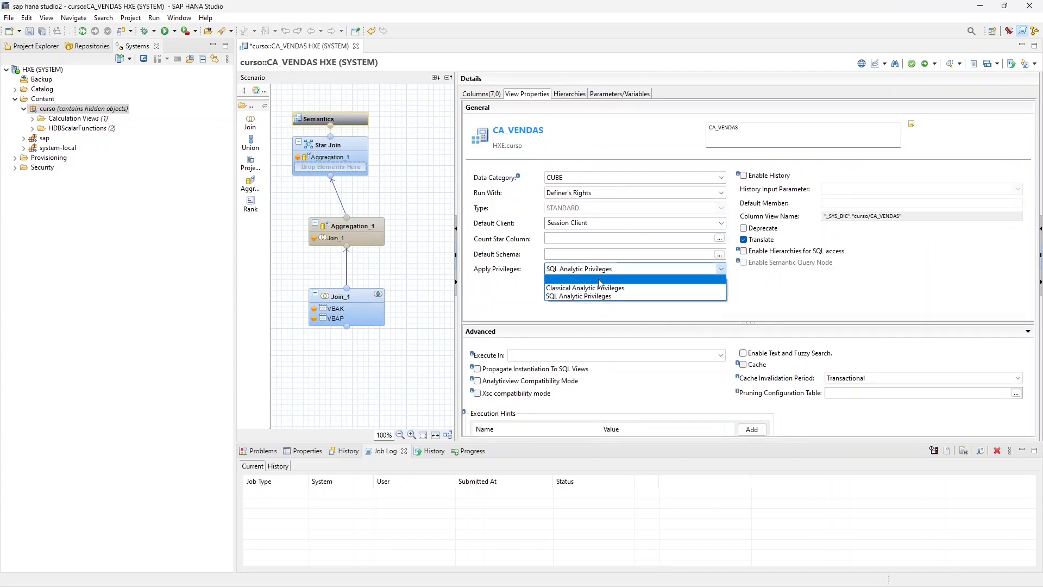
pyautogui.click(600, 287)
pyautogui.click(482, 94)
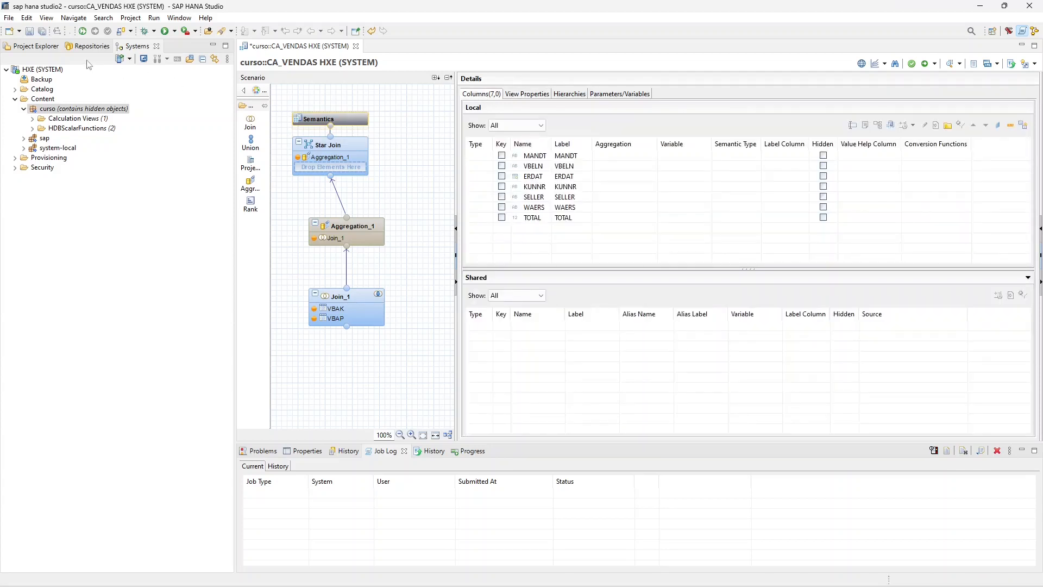
# - Save the calculation view and activate CA_VENDAS from the Calculation Views folder of the curso package
pyautogui.click(40, 32)
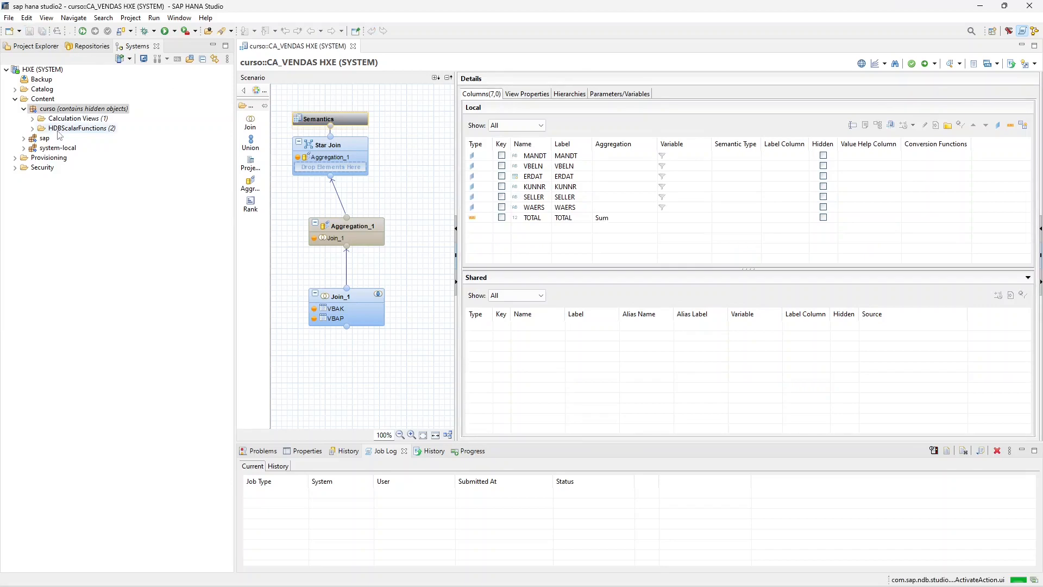
pyautogui.click(32, 118)
pyautogui.click(75, 128)
pyautogui.rightClick(74, 129)
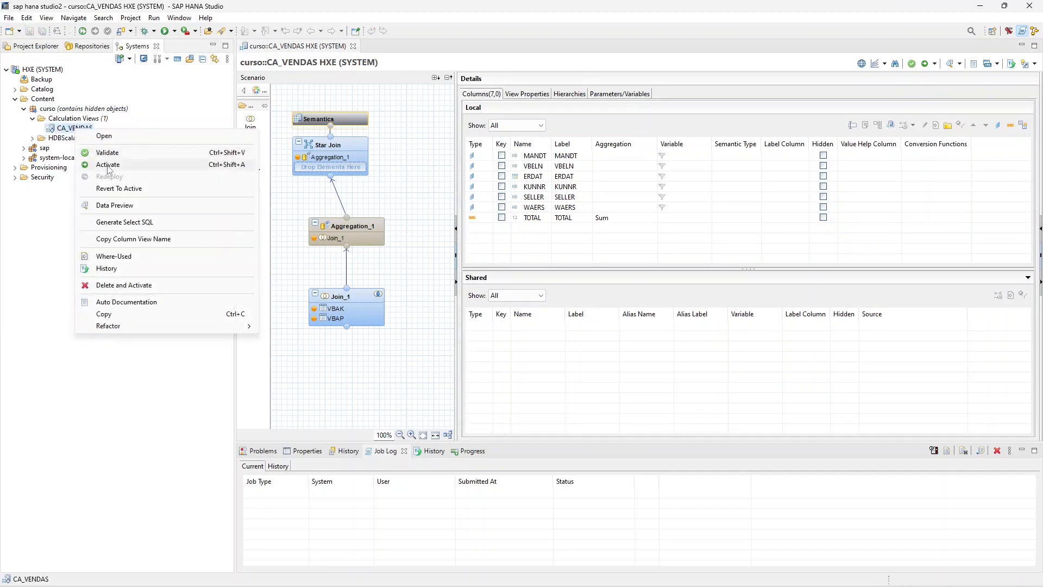
pyautogui.click(160, 165)
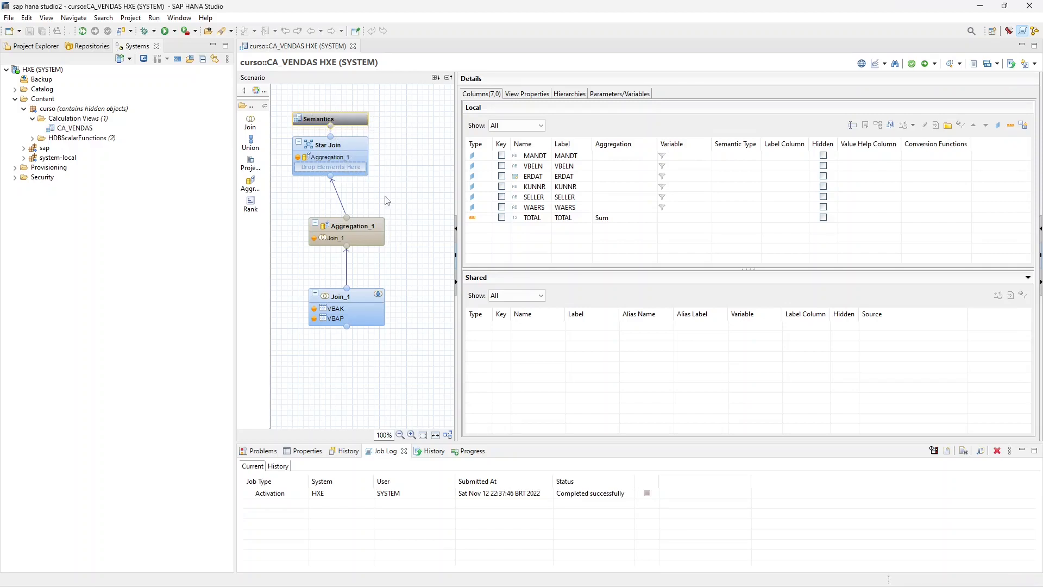
# - Apply the automatic layout to the nodes in the CA_VENDAS scenario
pyautogui.rightClick(403, 182)
pyautogui.click(448, 187)
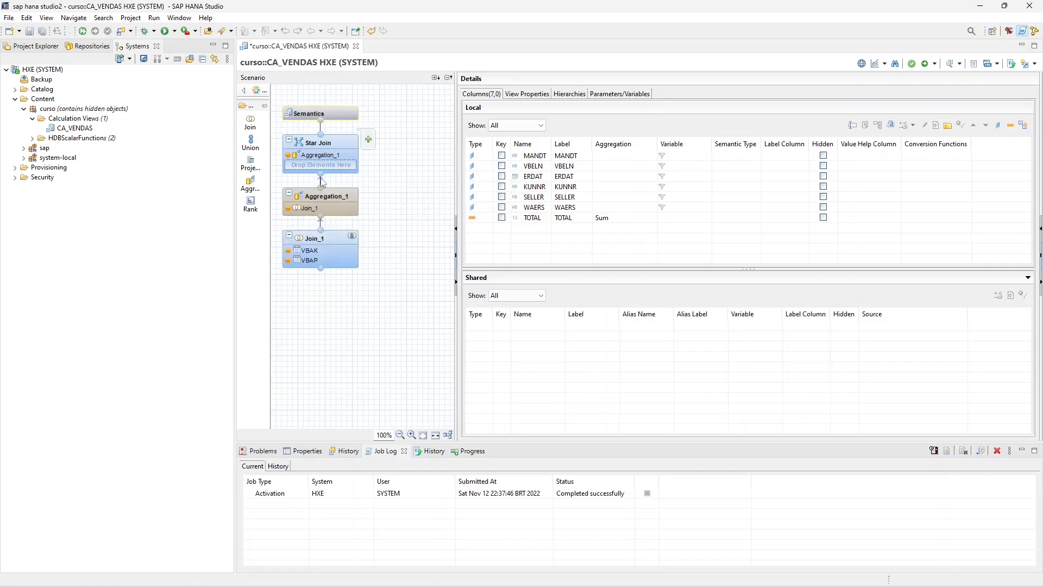
# - Preview the raw data of CA_VENDAS and widen the ERDAT column to fit its dates
pyautogui.rightClick(74, 128)
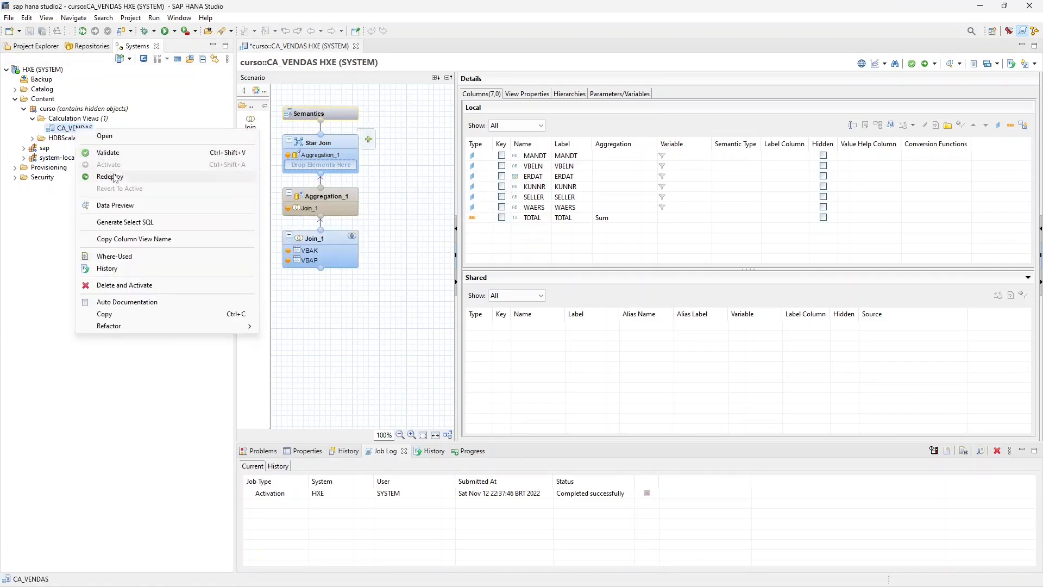
pyautogui.click(115, 206)
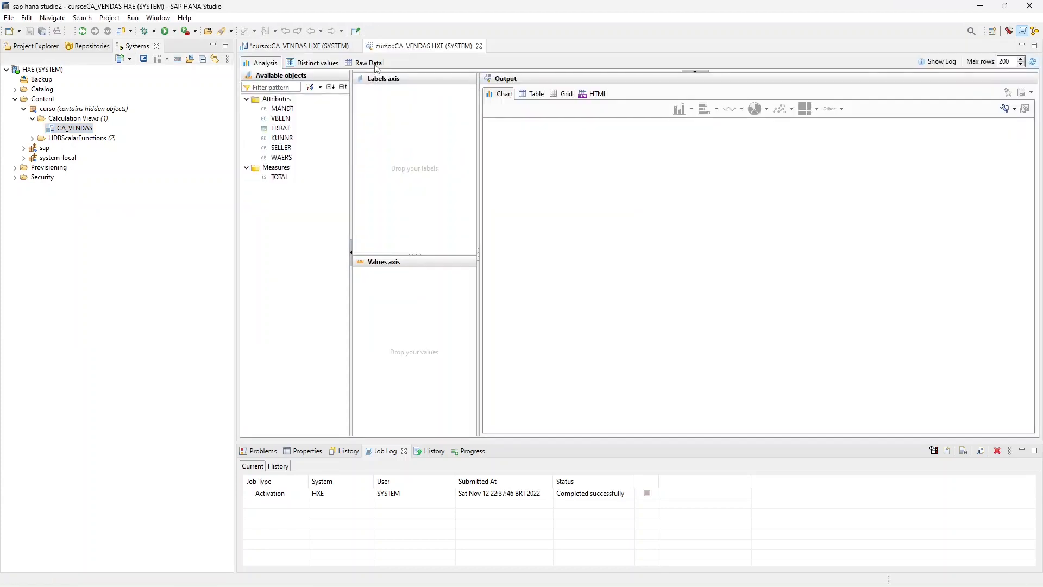
pyautogui.click(376, 64)
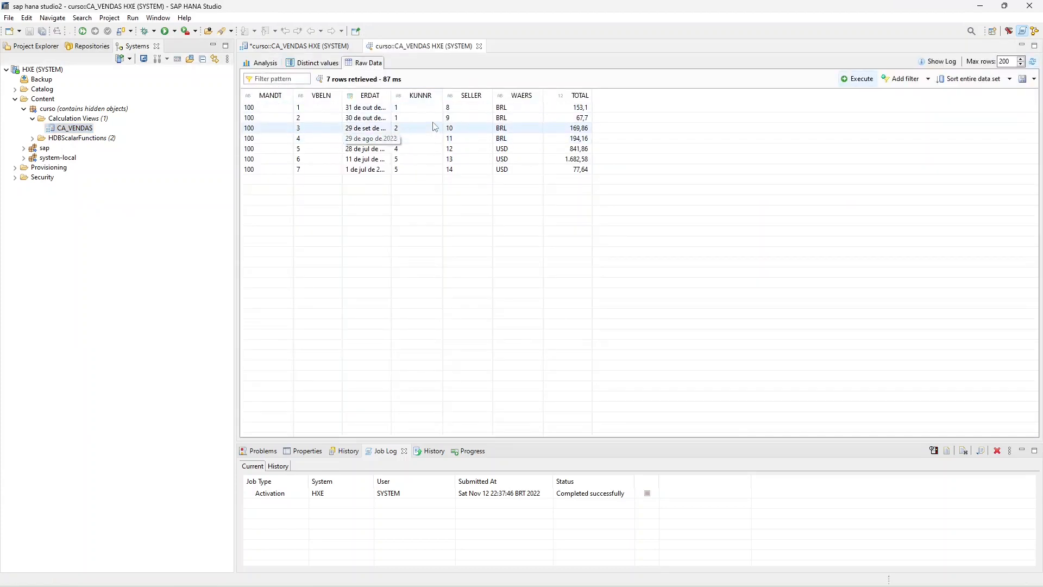
pyautogui.doubleClick(391, 94)
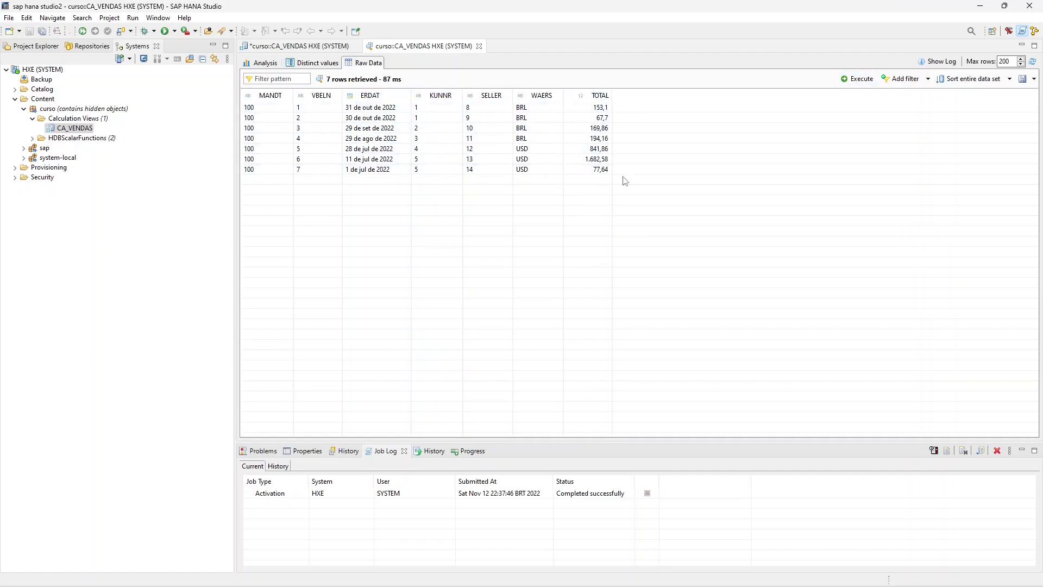
# - Return to the CA_VENDAS editor and review the Semantics node's columns, view properties, hierarchies and parameters/variables
pyautogui.click(298, 46)
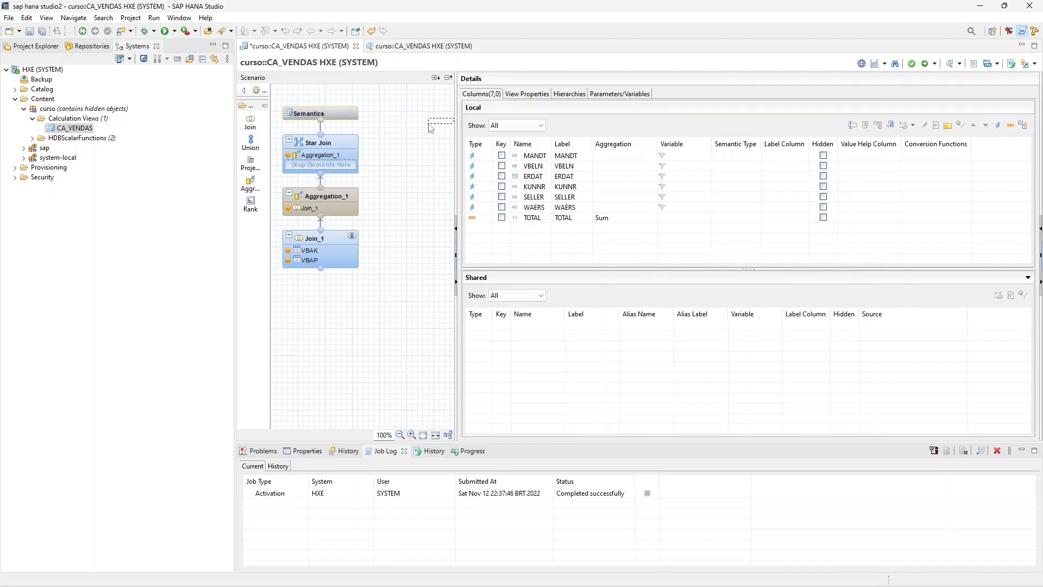
pyautogui.moveTo(428, 123)
pyautogui.mouseDown()
pyautogui.moveTo(380, 141)
pyautogui.moveTo(431, 141)
pyautogui.mouseUp()
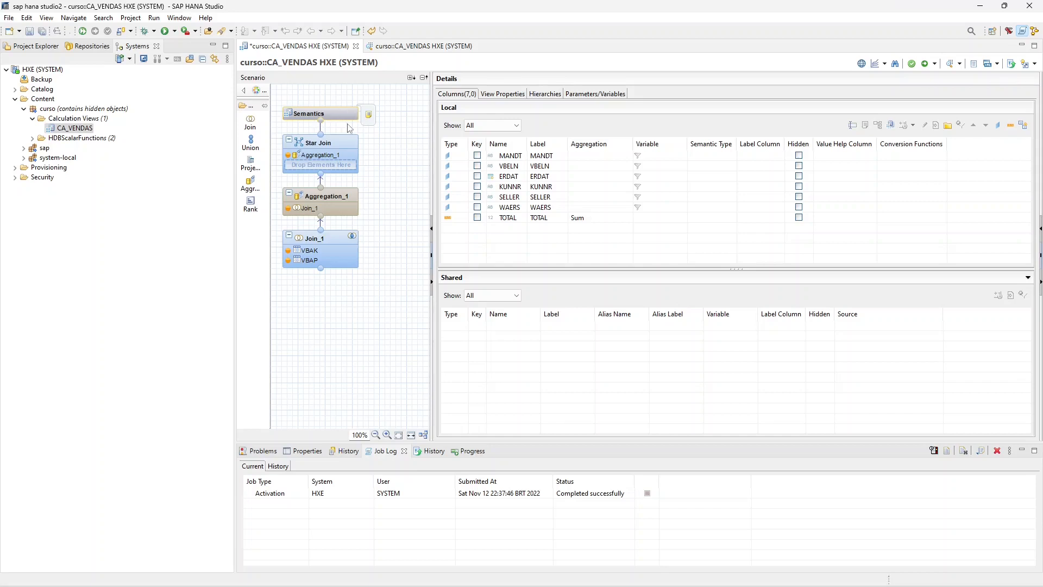
pyautogui.click(333, 115)
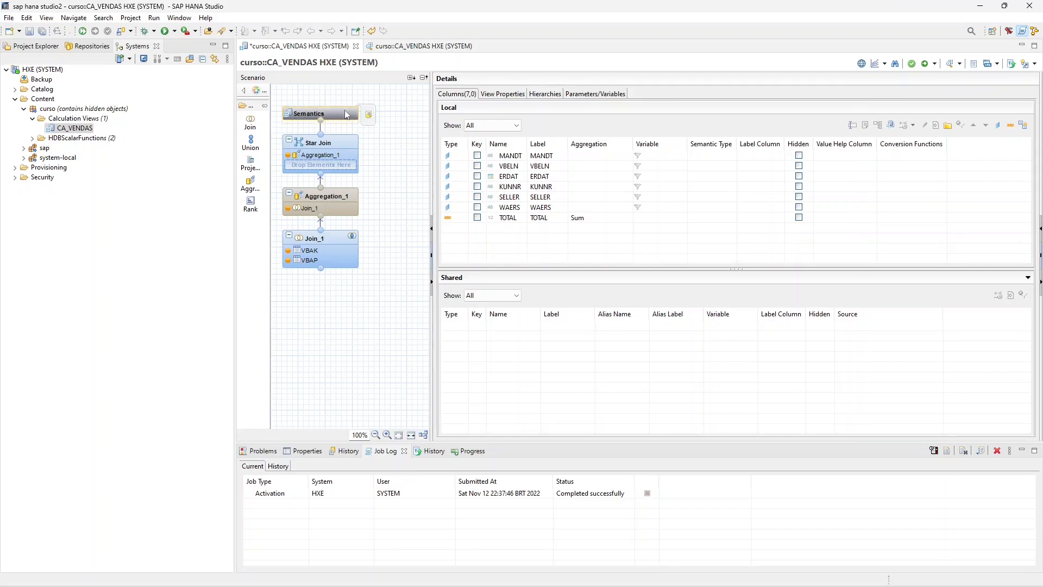
pyautogui.click(493, 95)
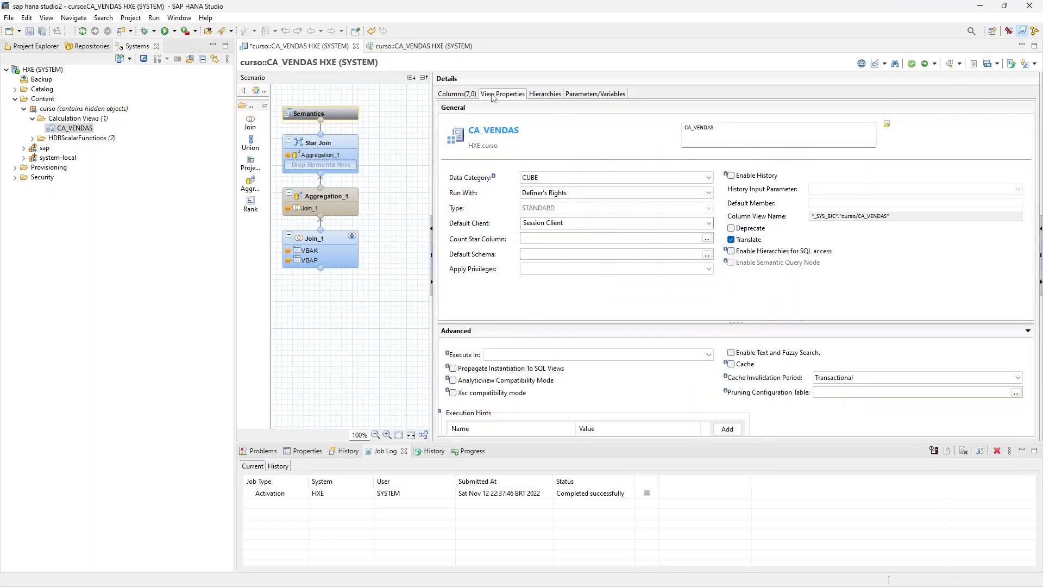
pyautogui.click(450, 95)
pyautogui.click(493, 94)
pyautogui.click(544, 95)
pyautogui.click(607, 96)
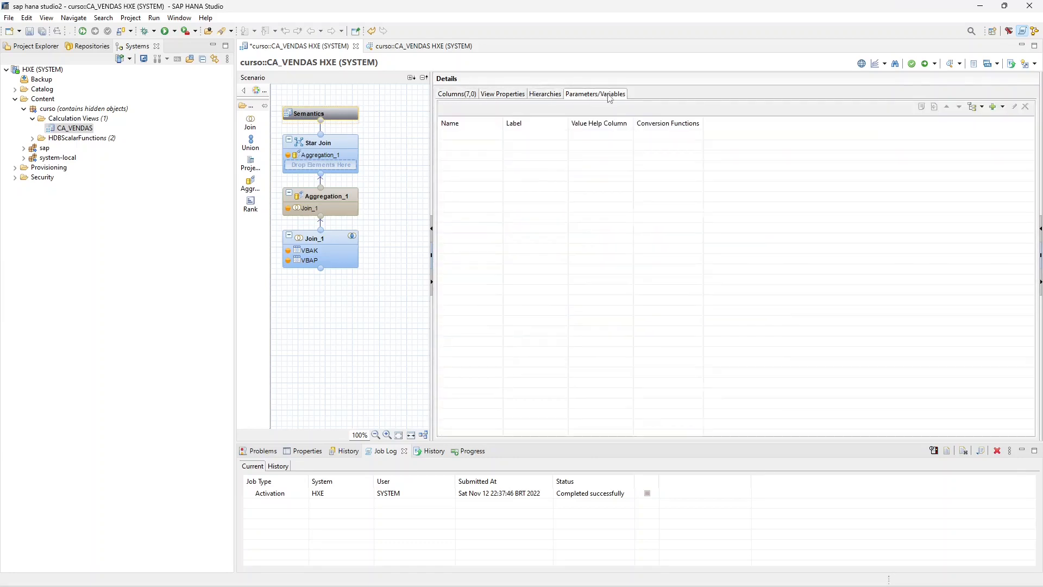
pyautogui.click(534, 95)
pyautogui.click(517, 97)
pyautogui.click(547, 98)
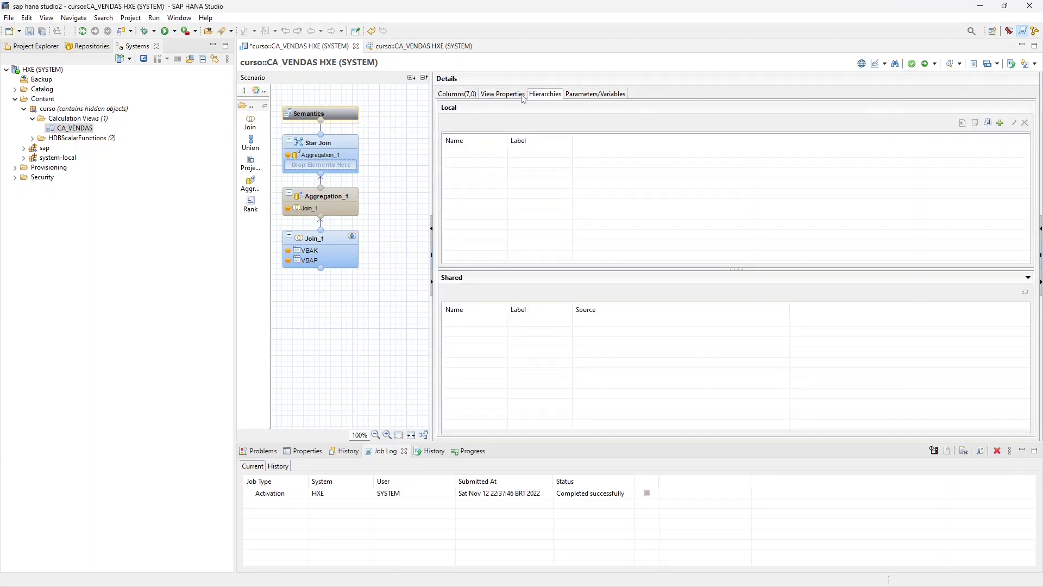
pyautogui.click(522, 96)
pyautogui.click(465, 96)
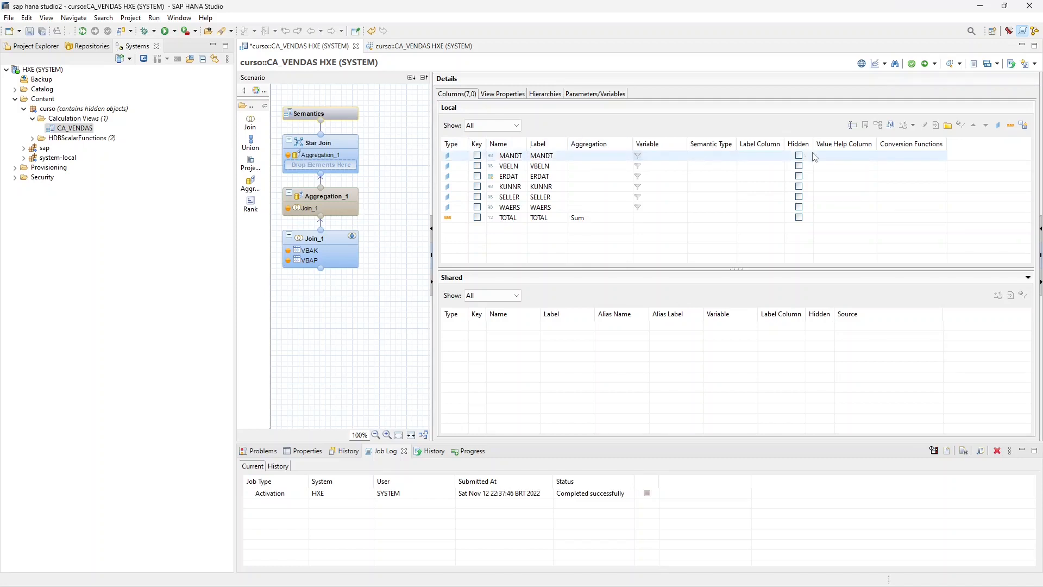
# - Examine the type options for the MANDT column in the Semantics node, keeping it as Attribute
pyautogui.click(459, 156)
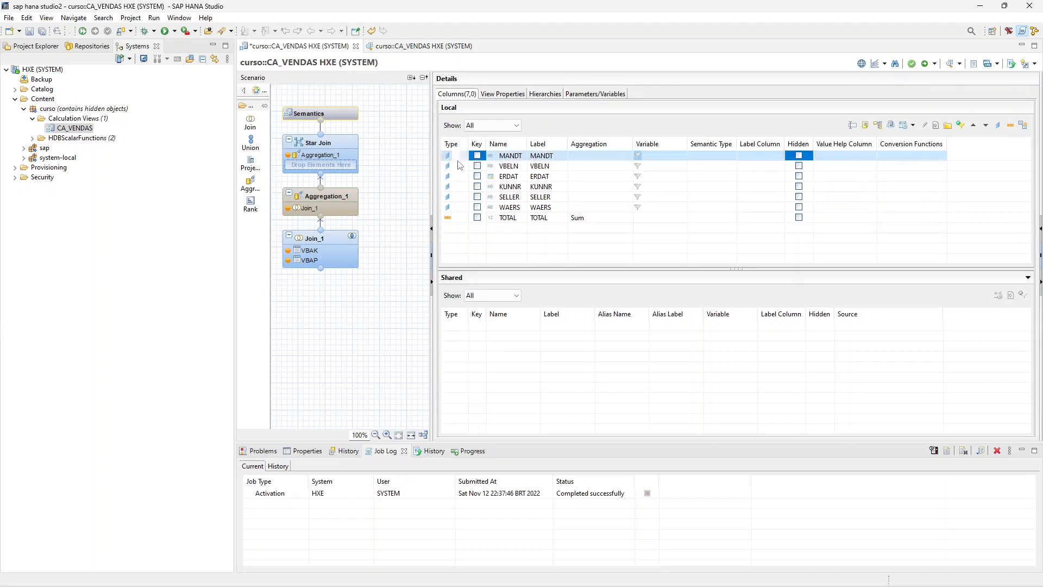
pyautogui.click(463, 156)
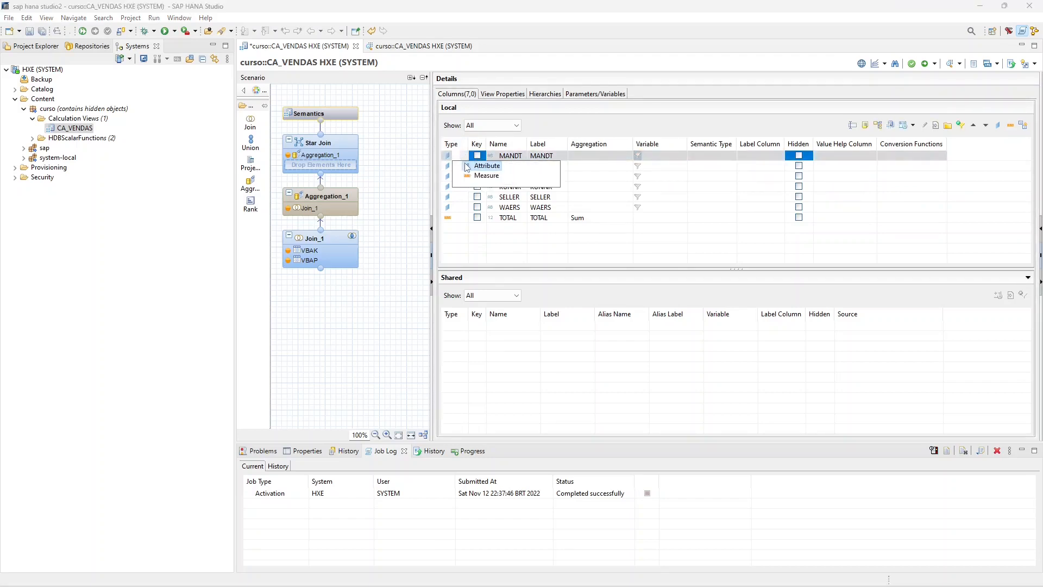
pyautogui.click(478, 166)
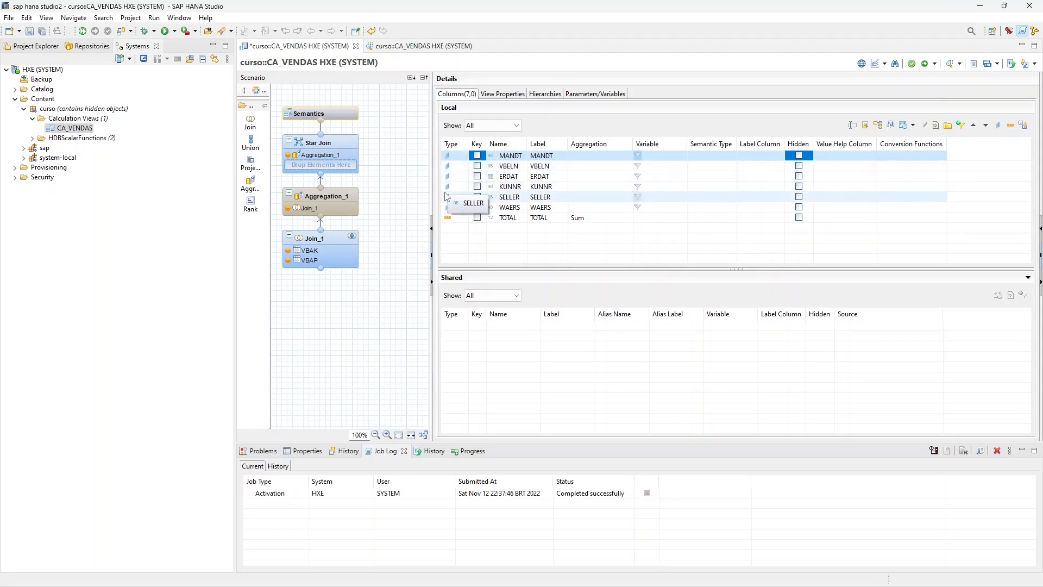
pyautogui.click(463, 159)
pyautogui.click(463, 157)
pyautogui.click(464, 165)
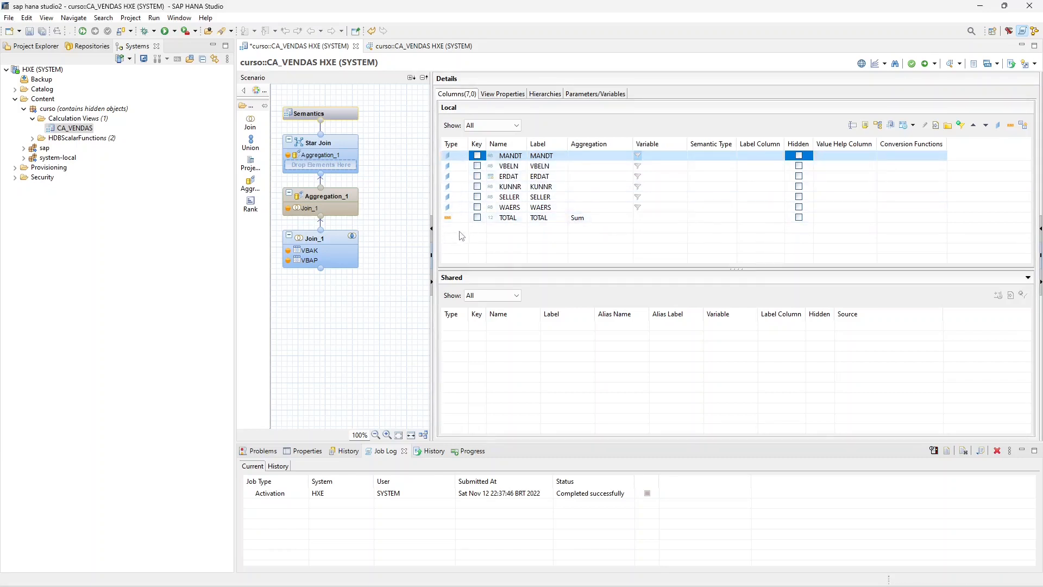
# - Switch the TOTAL column's type to Attribute and back to Measure
pyautogui.click(456, 220)
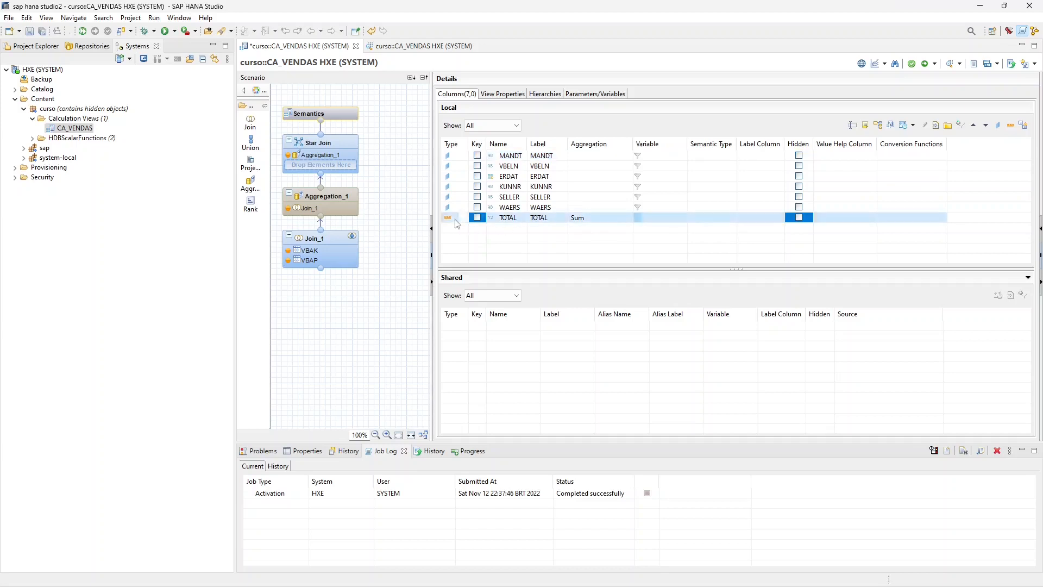
pyautogui.click(456, 220)
pyautogui.click(462, 219)
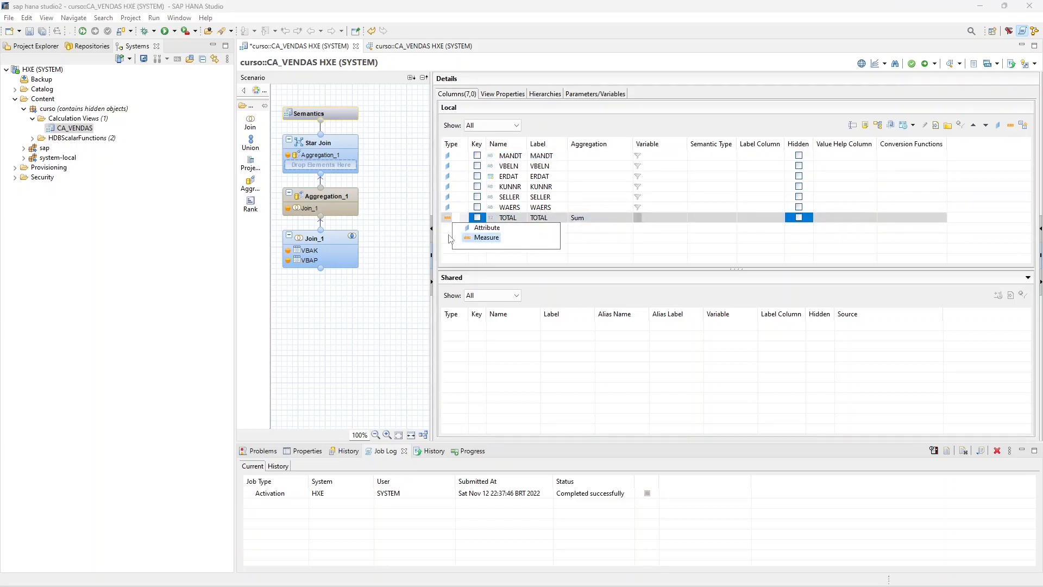
pyautogui.click(463, 227)
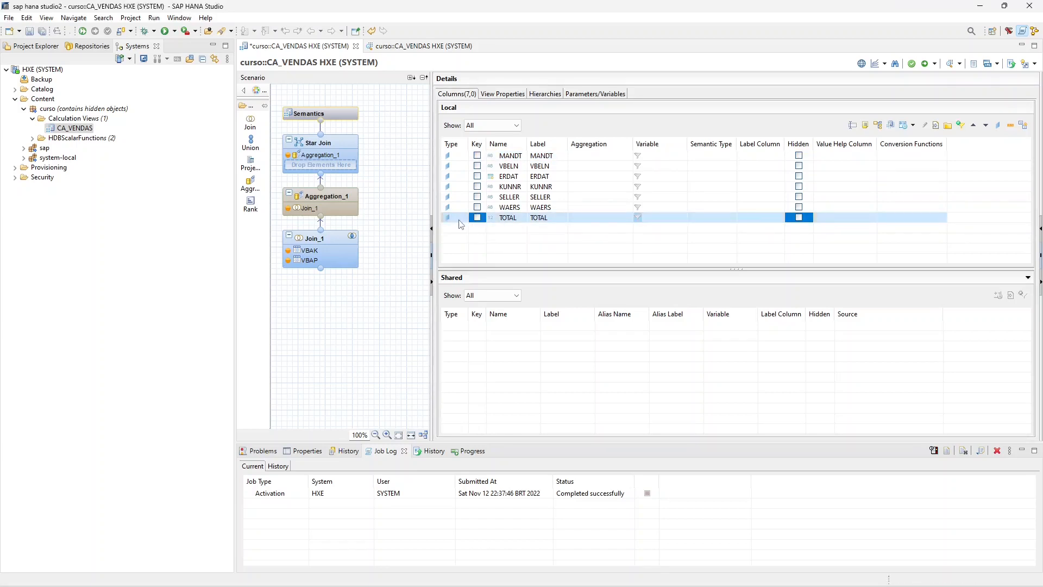
pyautogui.click(461, 220)
pyautogui.click(462, 219)
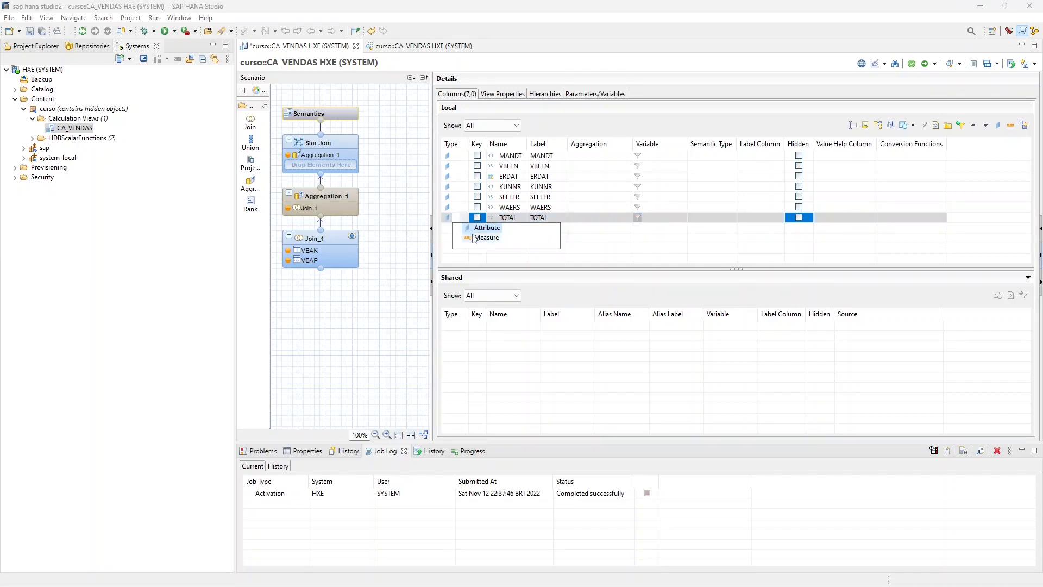
pyautogui.click(475, 238)
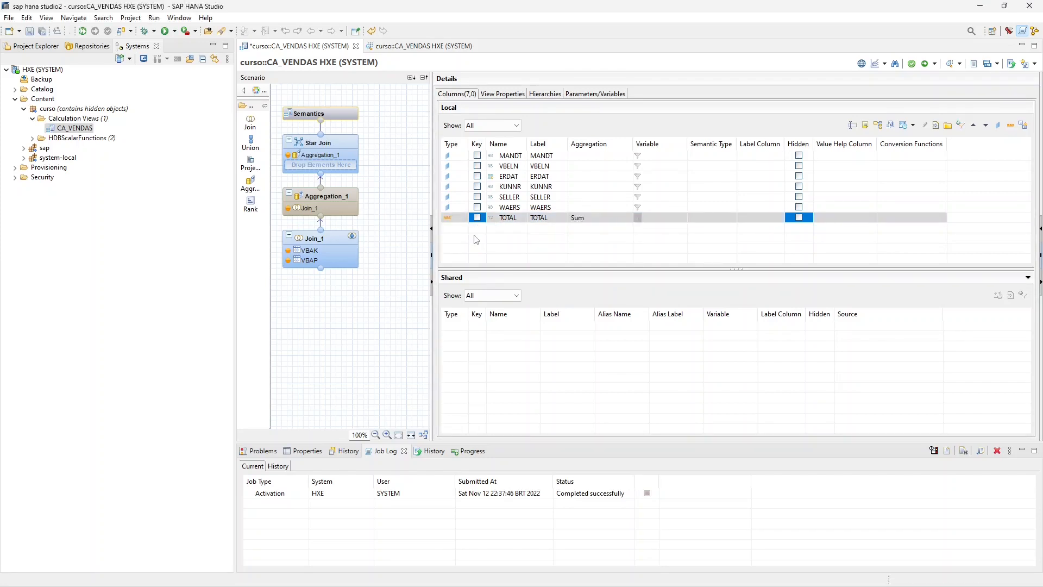
# - Examine the attribute columns, the type options for TOTAL and the Data Category choices, keeping CUBE
pyautogui.click(462, 196)
pyautogui.click(460, 166)
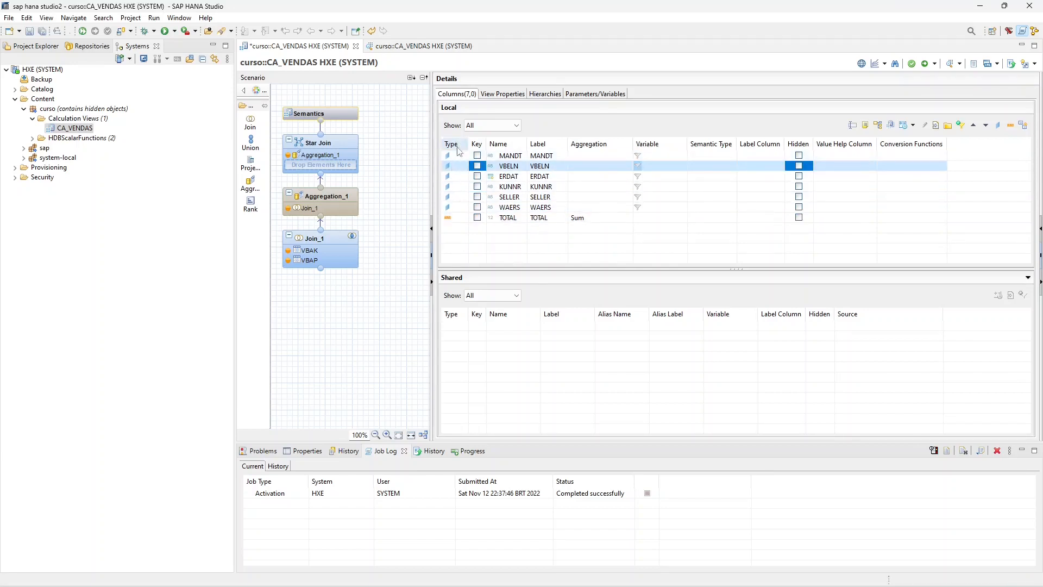
pyautogui.click(494, 94)
pyautogui.click(457, 95)
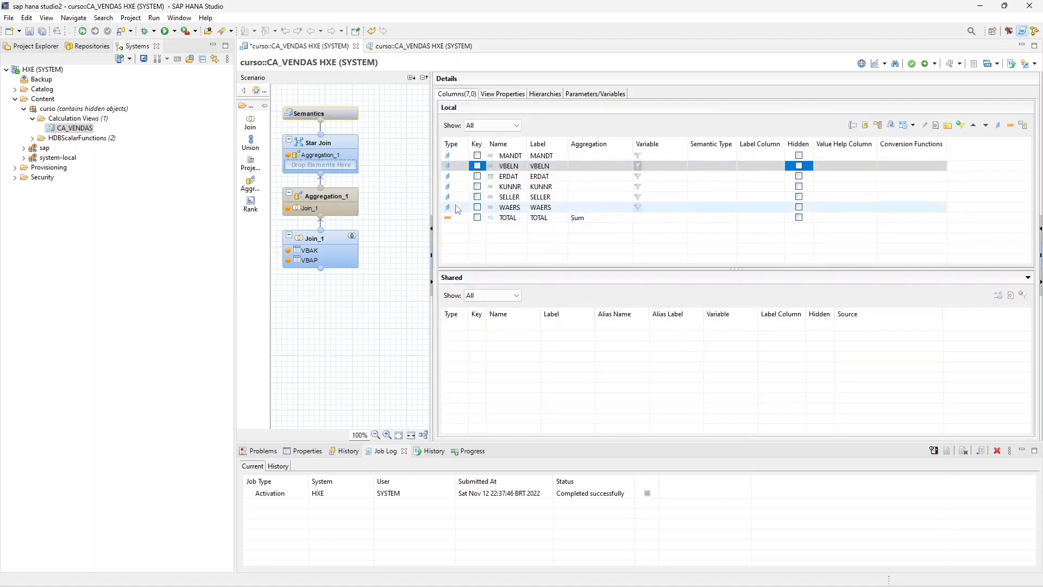
pyautogui.click(465, 217)
pyautogui.click(464, 219)
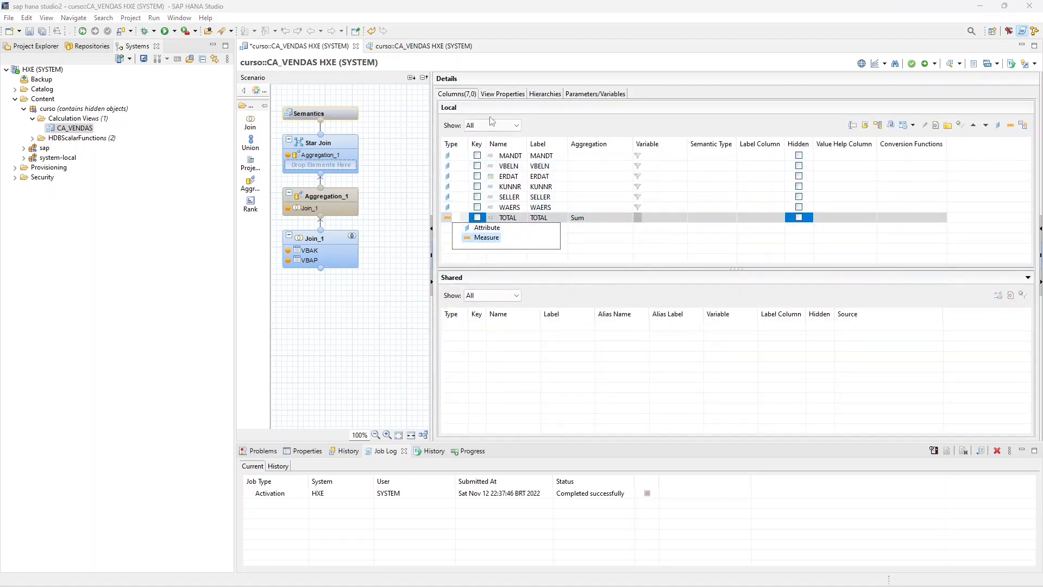
pyautogui.click(502, 95)
pyautogui.click(549, 177)
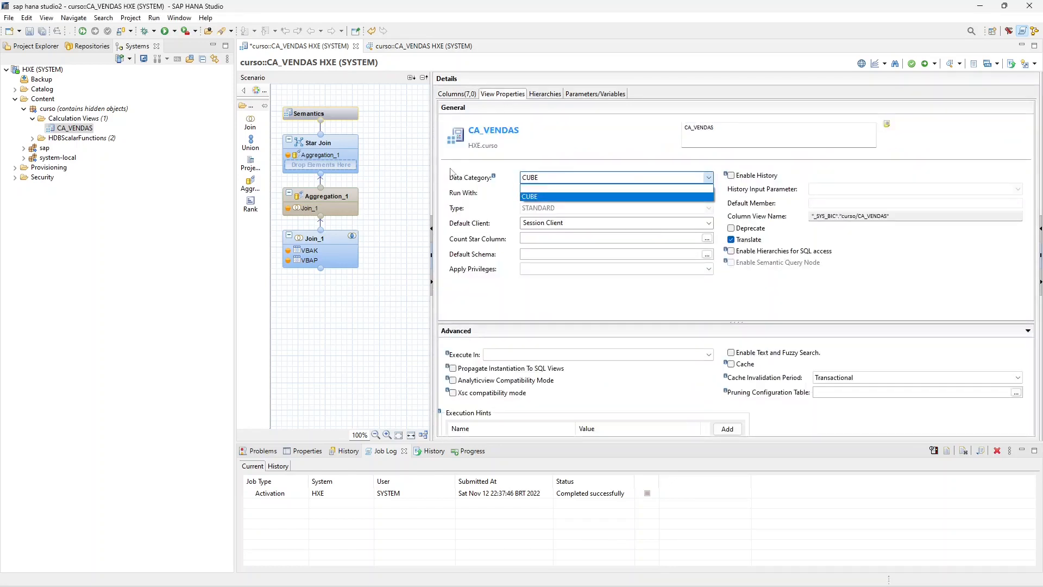
pyautogui.click(544, 180)
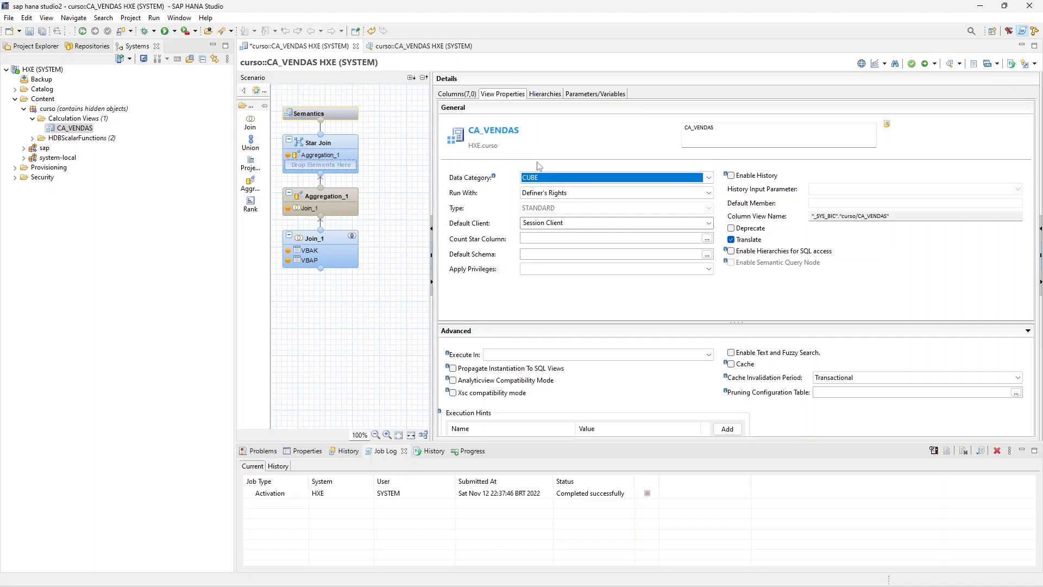
# - Set the type of the TOTAL column to Measure in the Semantics node's column list
pyautogui.click(470, 96)
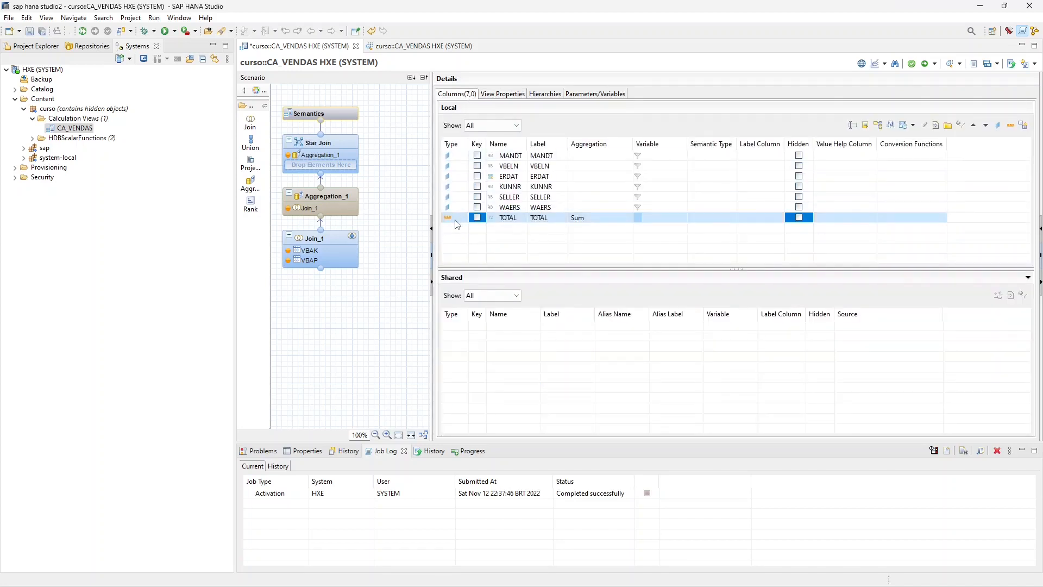
pyautogui.click(456, 218)
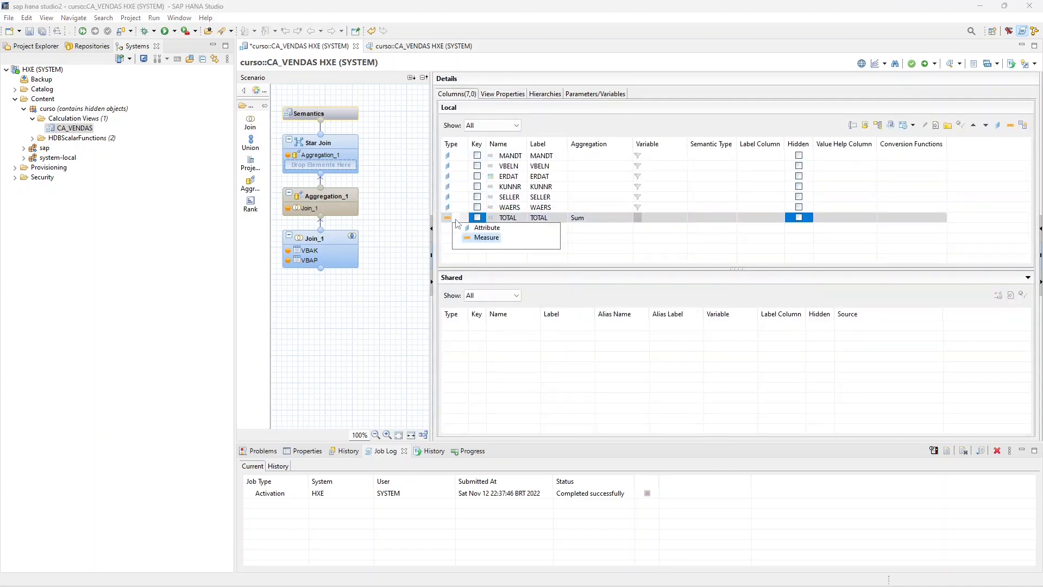
pyautogui.click(485, 238)
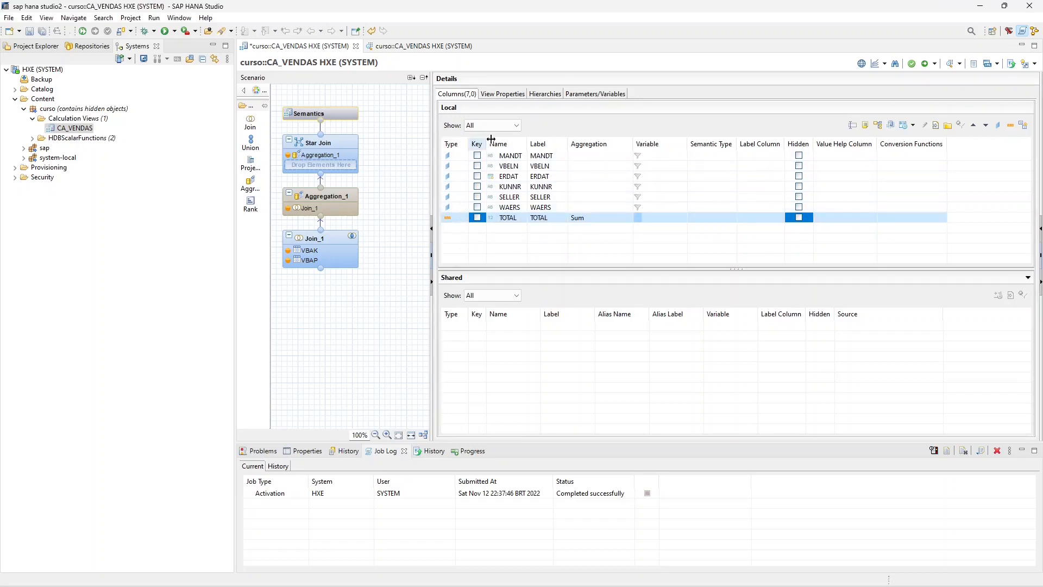
# - Mark the MANDT and VBELN columns as keys in the Semantics node and save the view
pyautogui.click(503, 95)
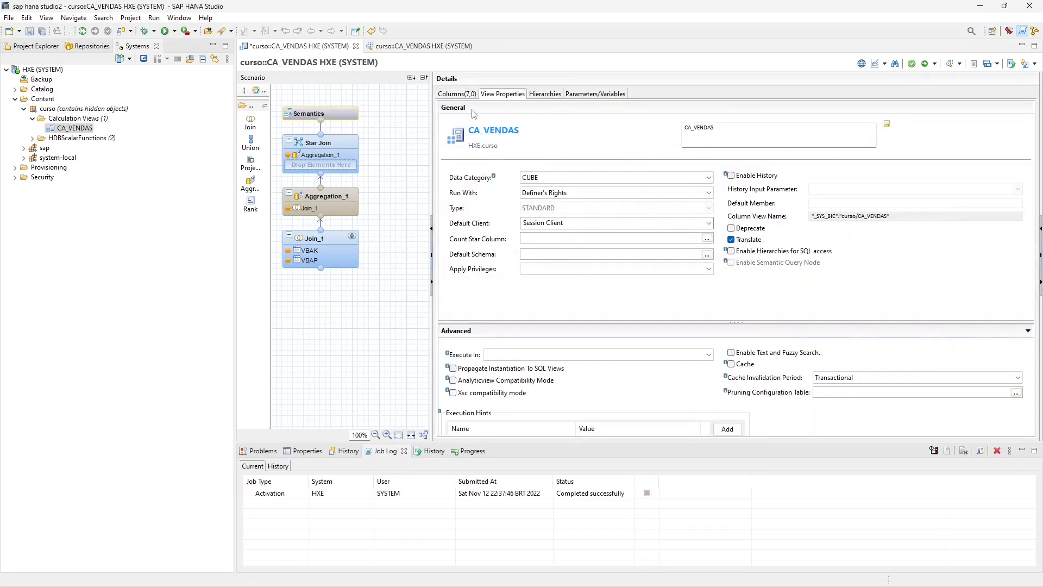
pyautogui.click(457, 94)
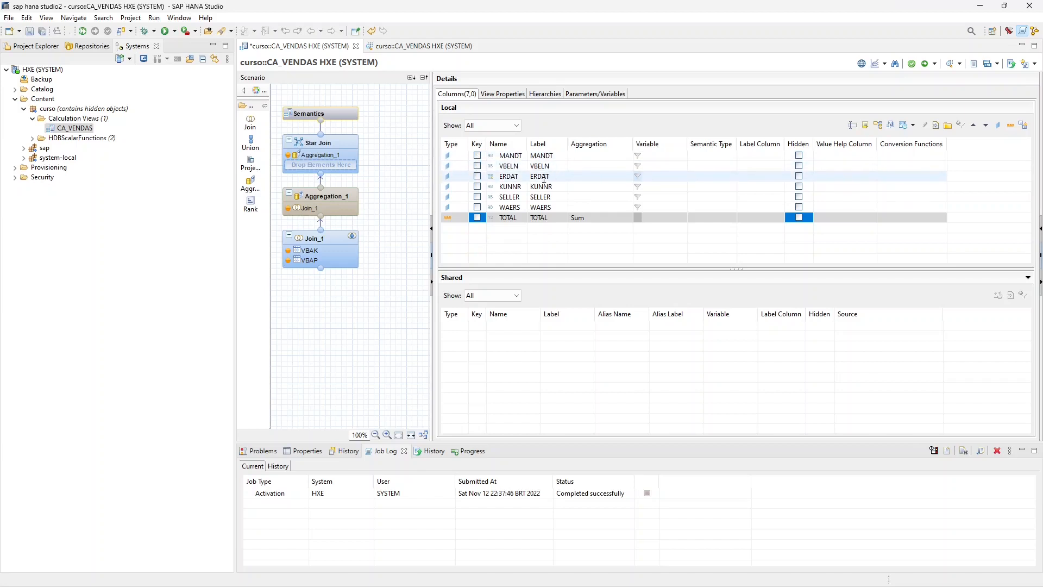
pyautogui.click(477, 156)
pyautogui.click(477, 165)
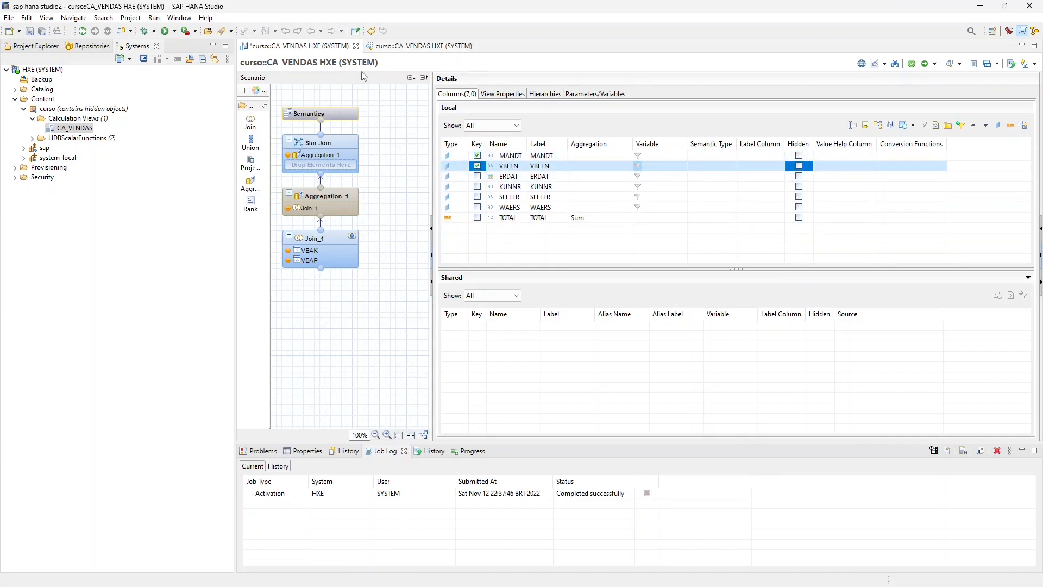
pyautogui.click(30, 31)
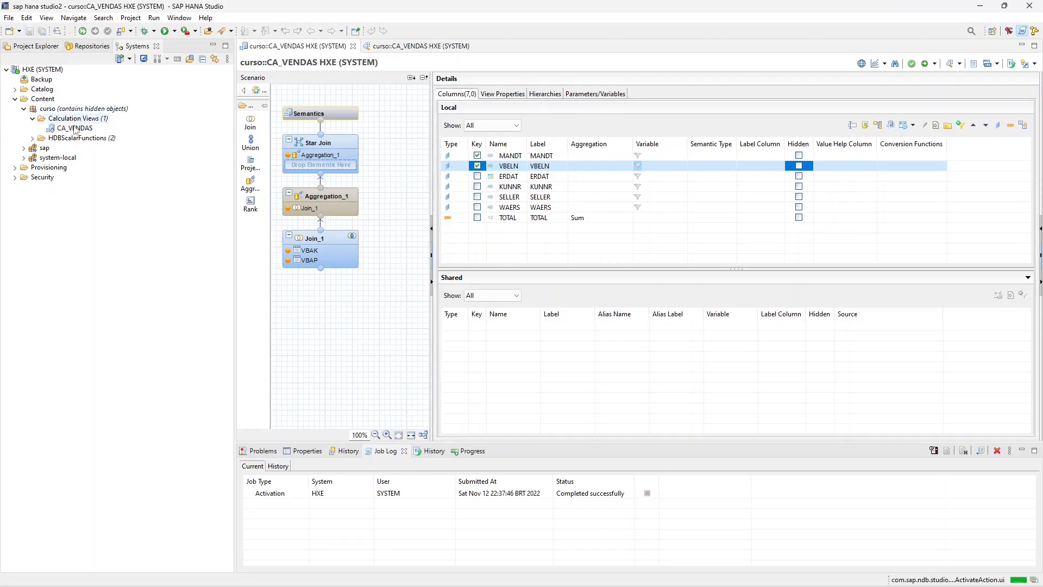
# - Activate CA_VENDAS, replace the old data preview with a fresh one showing raw data, and widen the VBELN column slightly
pyautogui.rightClick(74, 130)
pyautogui.click(113, 173)
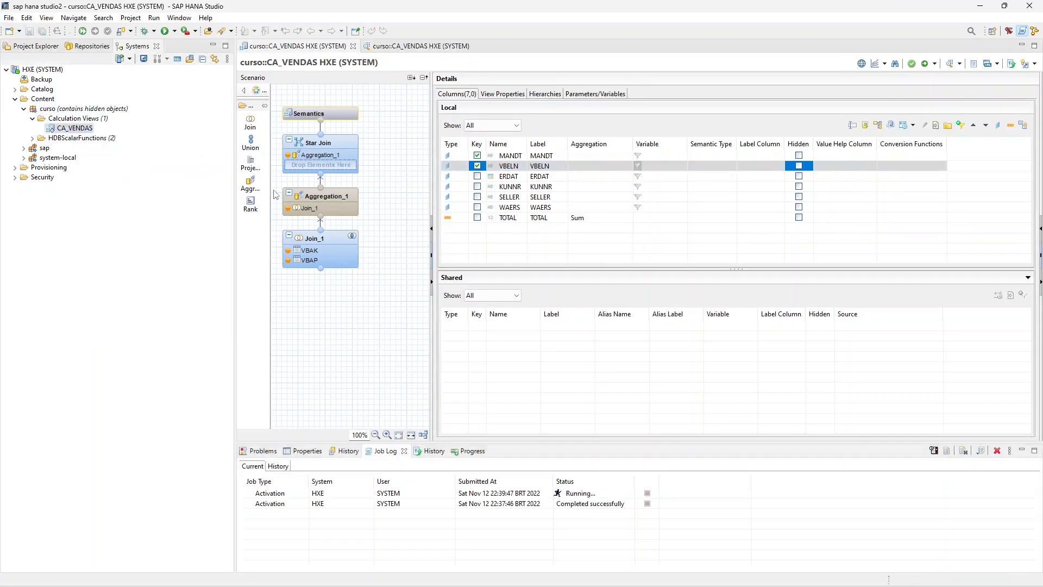
pyautogui.click(476, 46)
pyautogui.rightClick(78, 132)
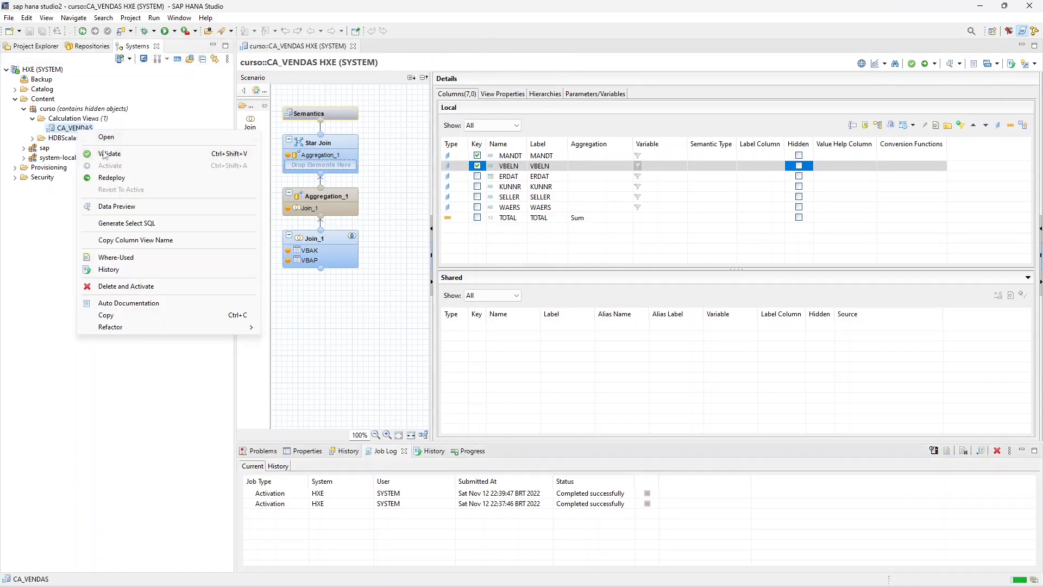
pyautogui.click(103, 205)
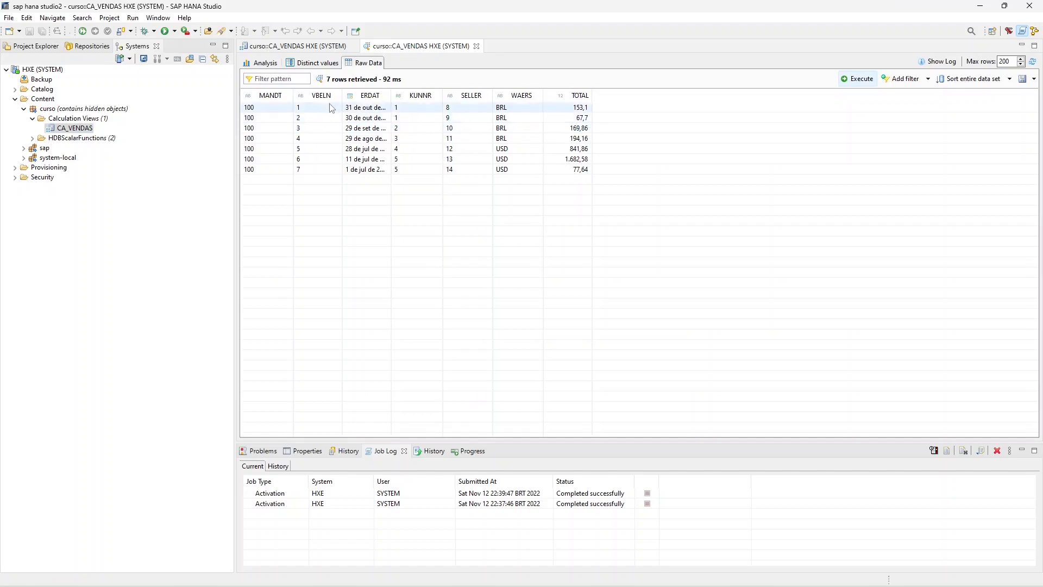
pyautogui.moveTo(342, 95); pyautogui.dragTo(349, 95)
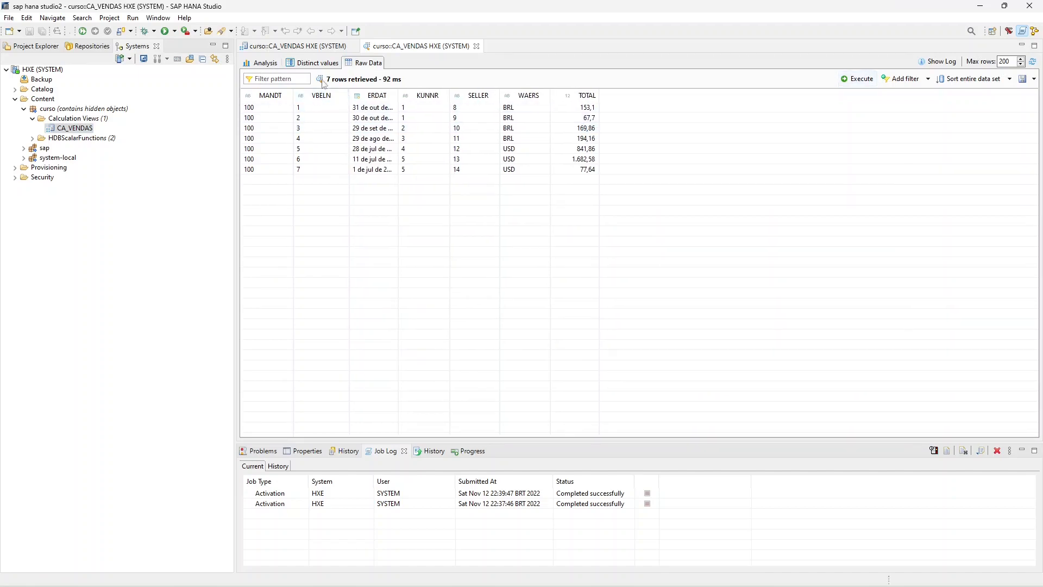
# - Rename the VBELN column to VBELN2 in the Semantics node and save the view
pyautogui.click(318, 47)
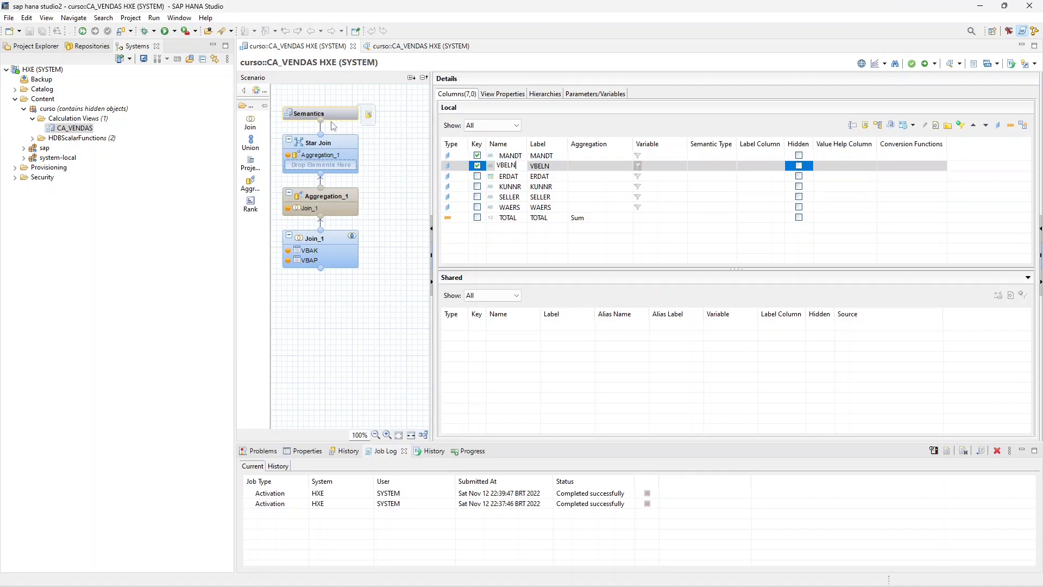
pyautogui.write('2')
pyautogui.click(551, 176)
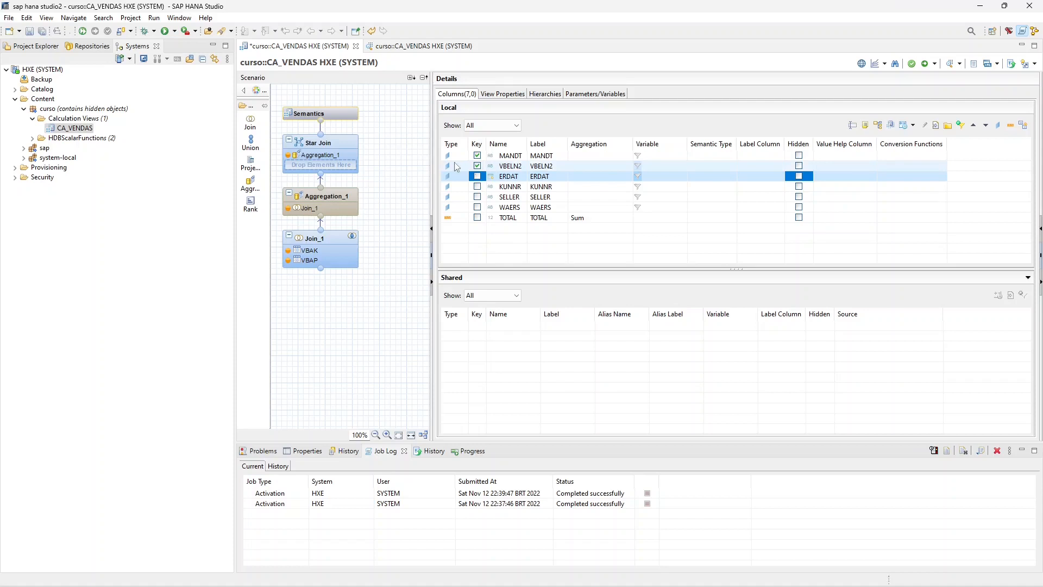
pyautogui.click(29, 31)
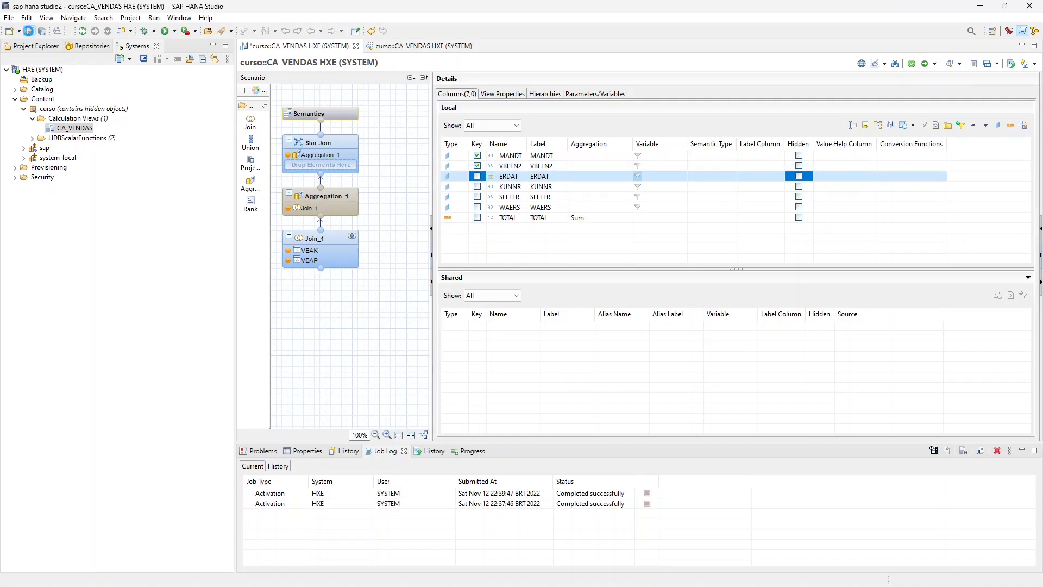
# - Activate CA_VENDAS with the renamed column and open a fresh data preview showing its raw data
pyautogui.click(87, 127)
pyautogui.rightClick(83, 127)
pyautogui.click(117, 163)
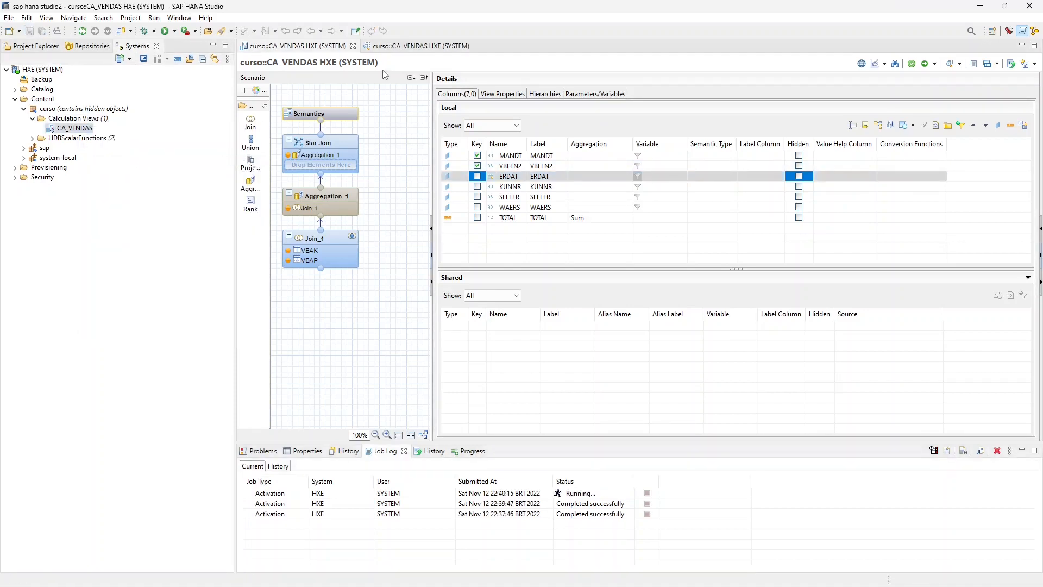
pyautogui.click(477, 47)
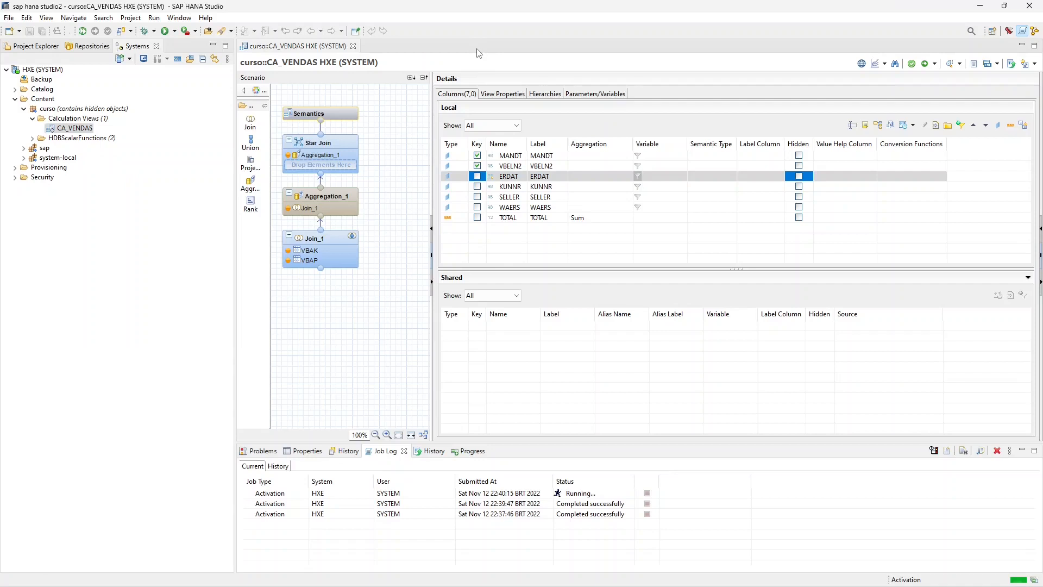
pyautogui.rightClick(83, 130)
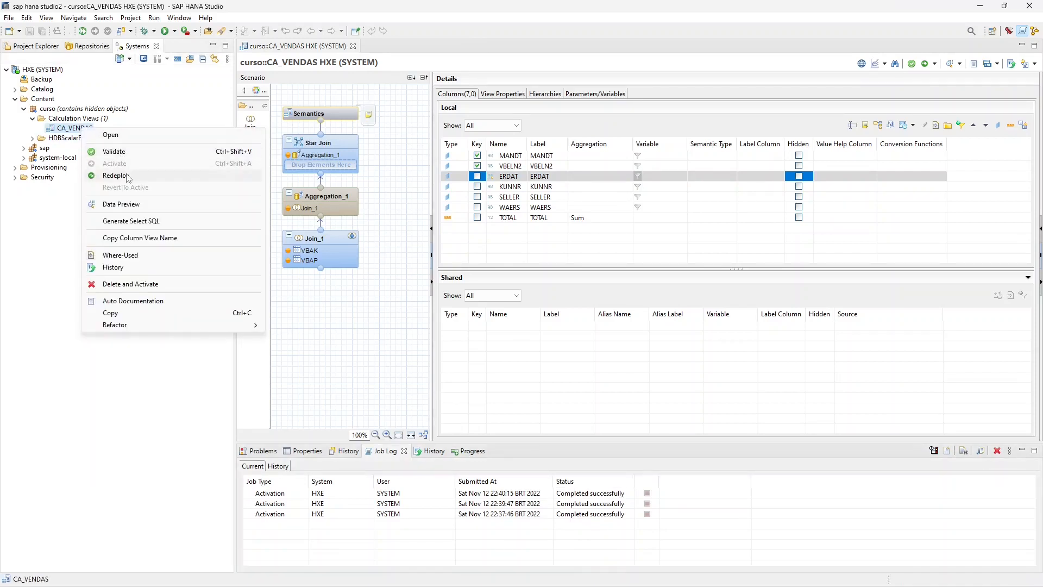
pyautogui.click(123, 204)
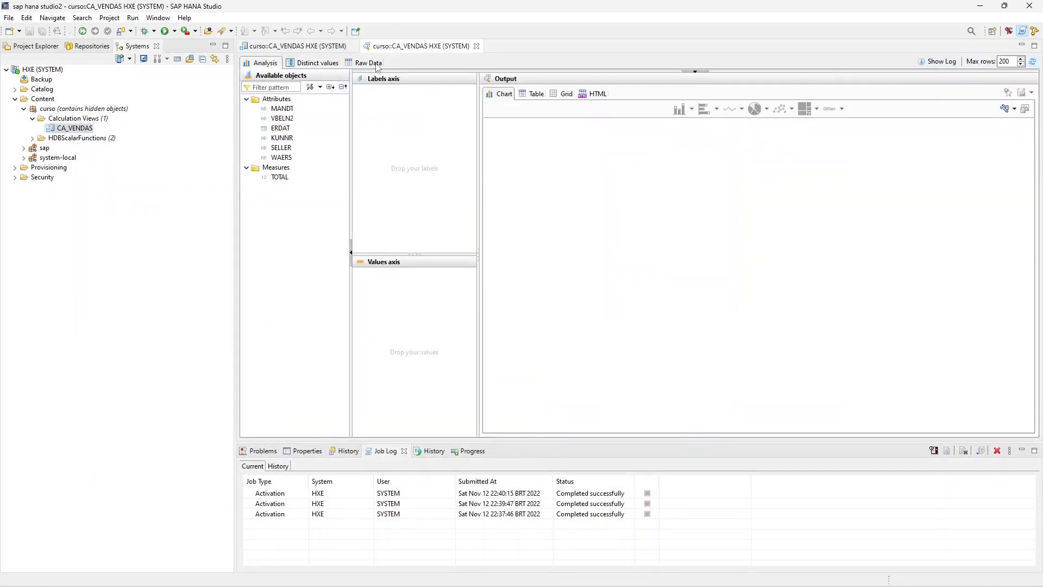
pyautogui.click(375, 63)
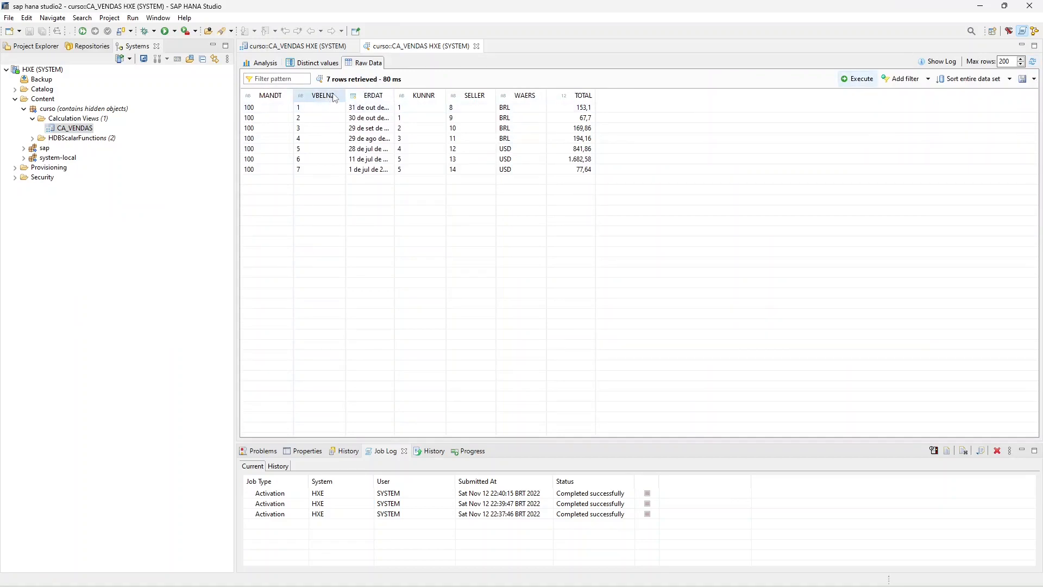
# - Set the label of the VBELN2 column to "Código da Ordem de Venda" and save the view
pyautogui.click(293, 46)
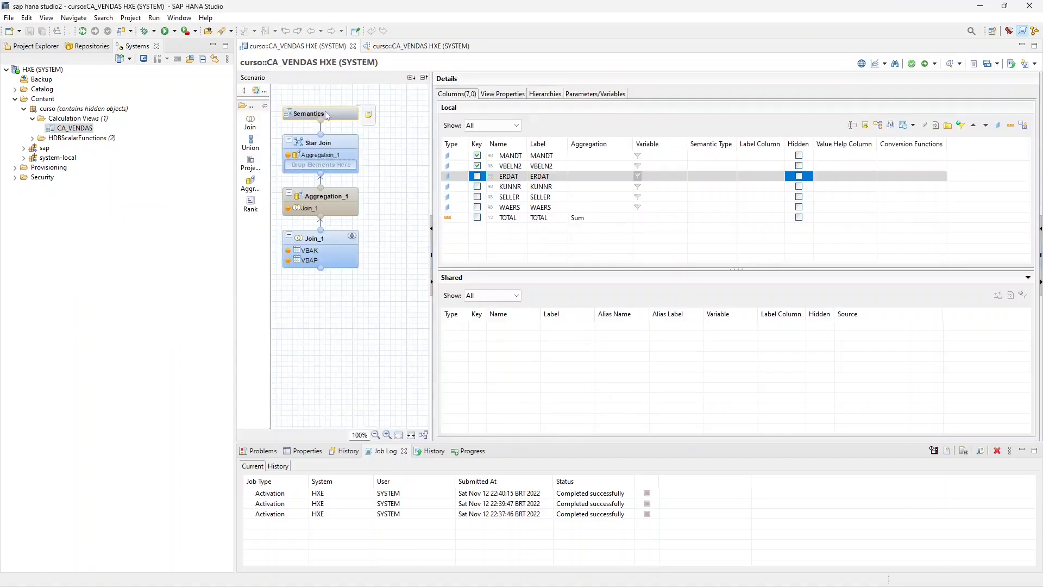
pyautogui.click(560, 165)
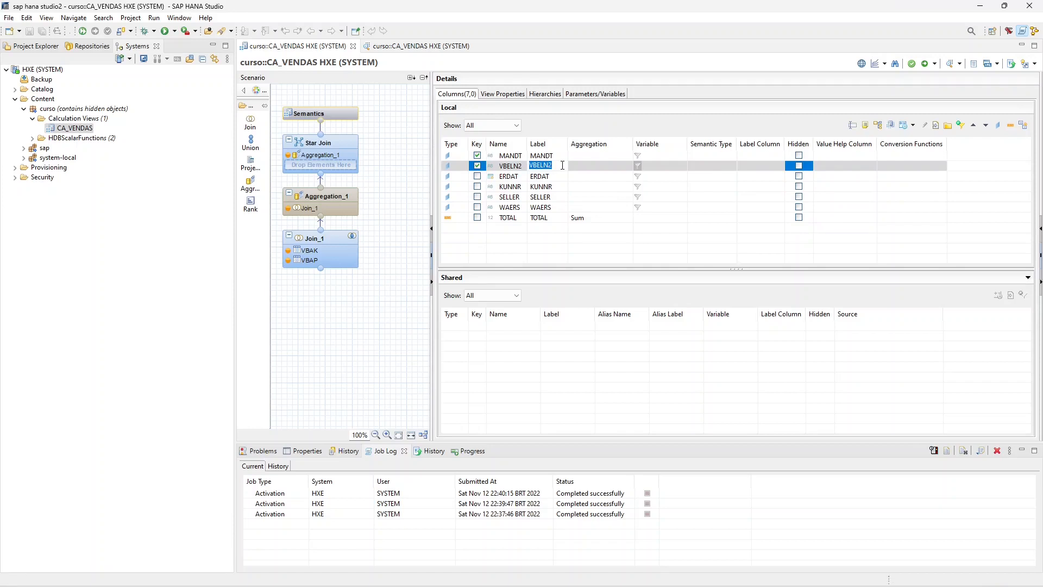
pyautogui.press('BackSpace')
pyautogui.press('capslock')
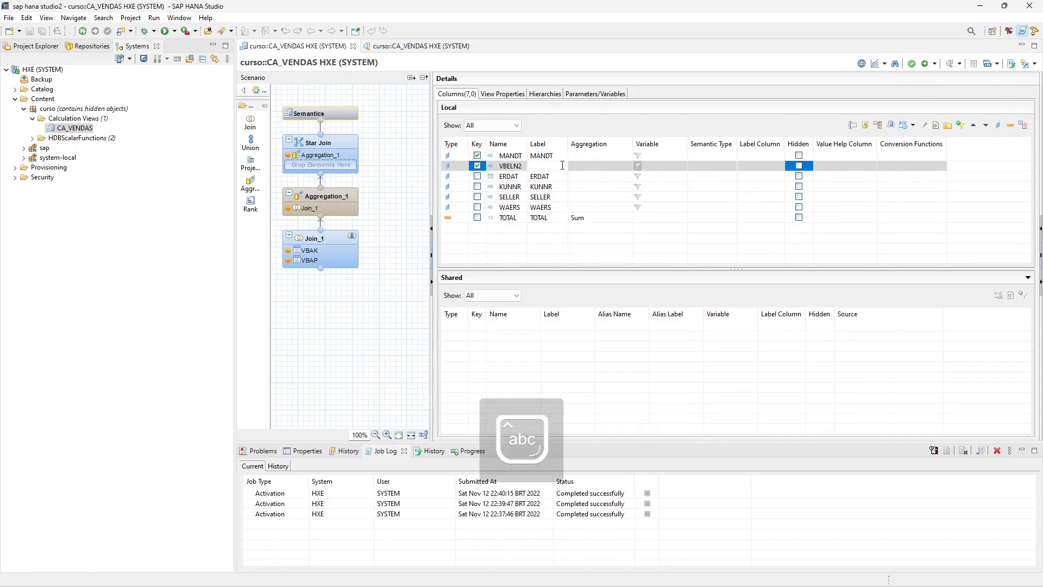
pyautogui.write('Ord')
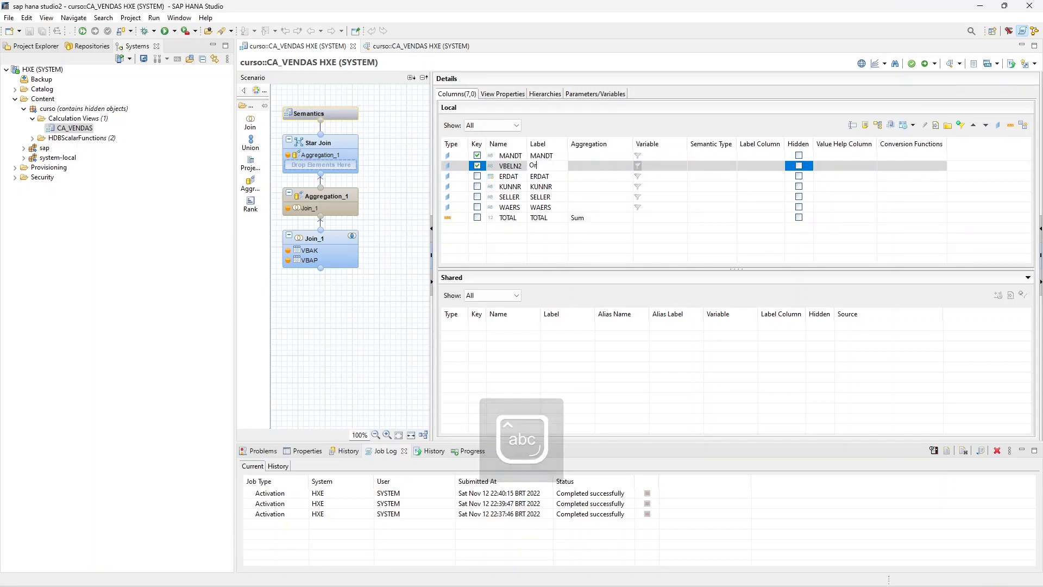
pyautogui.press('BackSpace')
pyautogui.press('BackSpace')
pyautogui.press('BackSpace')
pyautogui.write('Código da ')
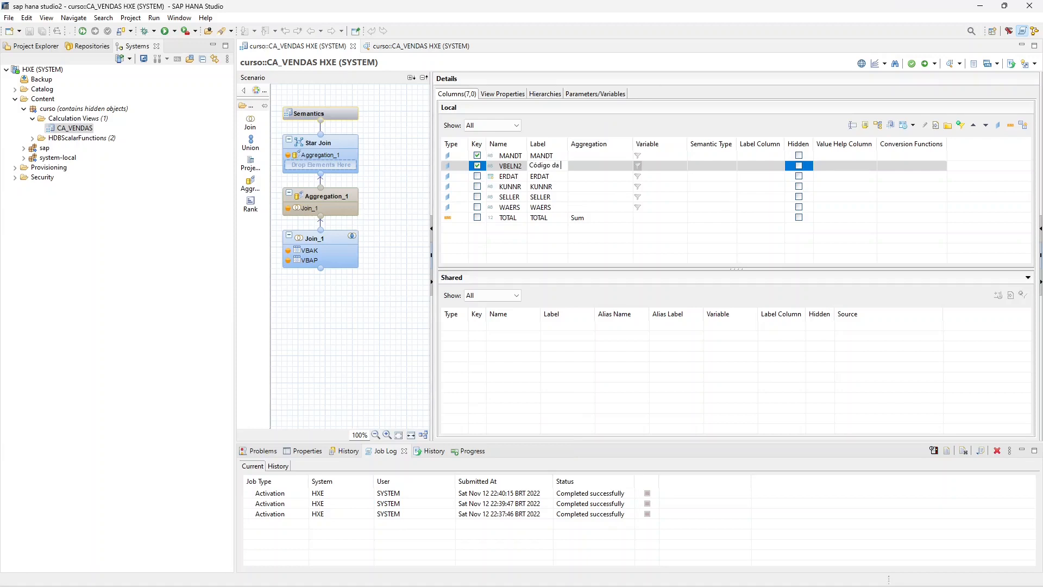
pyautogui.write('Ord')
pyautogui.write('em de Venda')
pyautogui.press('Return')
pyautogui.hotkey('ctrl', 's')
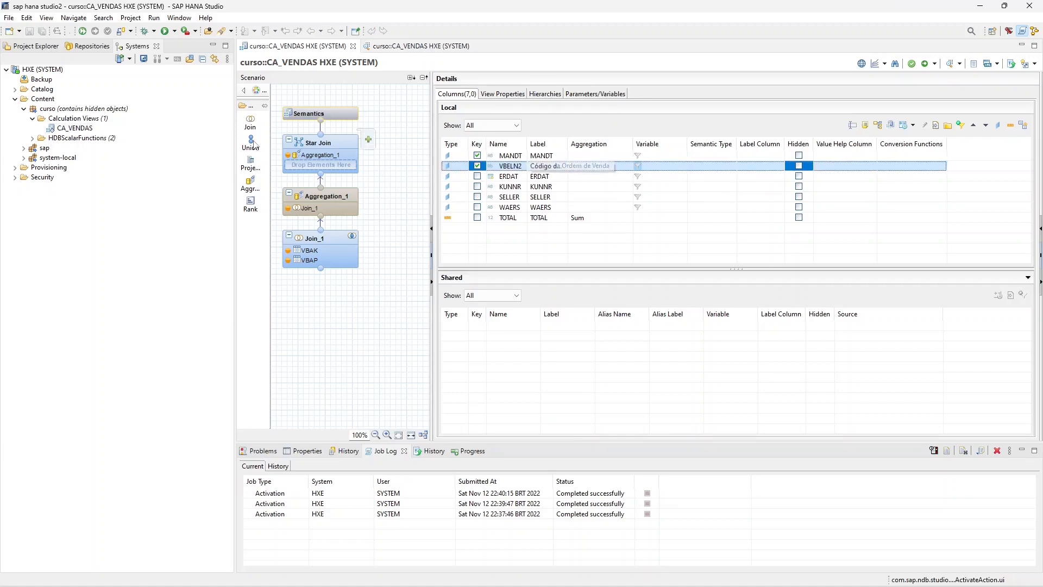
# - Activate CA_VENDAS with the new label and check the VBELN2 column heading in a fresh raw data preview
pyautogui.rightClick(79, 129)
pyautogui.click(113, 166)
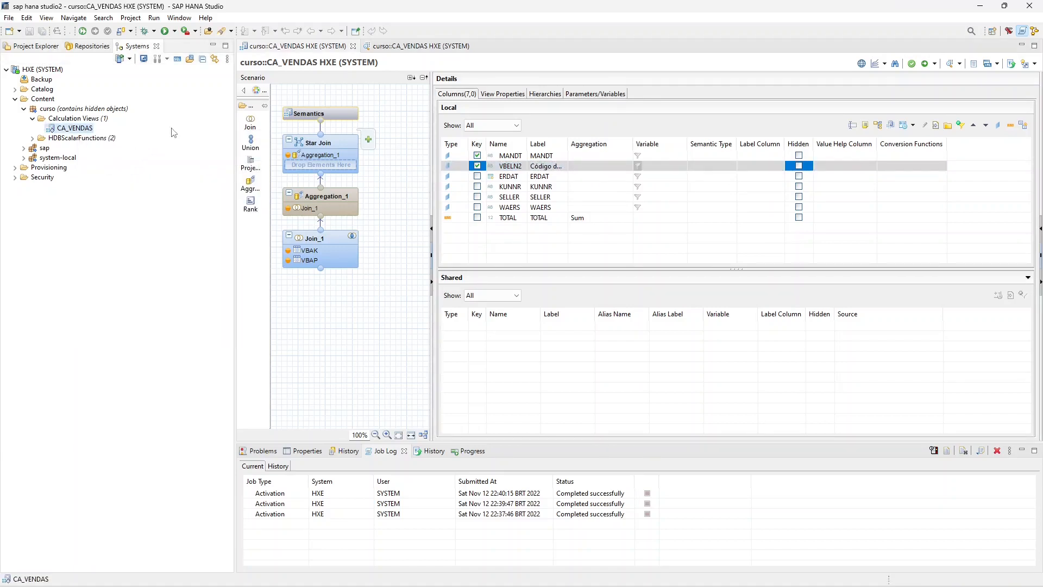
pyautogui.click(476, 46)
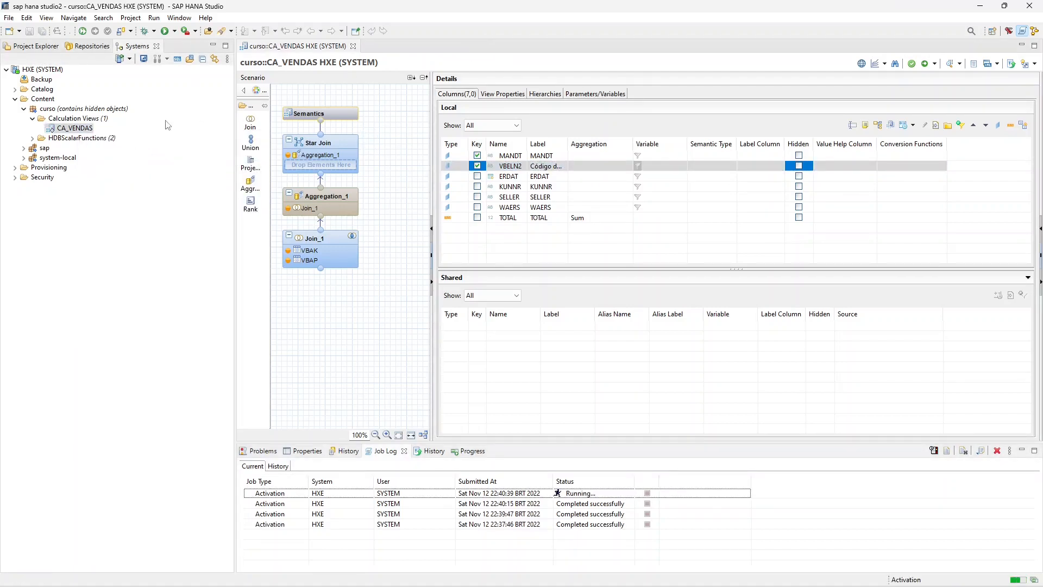
pyautogui.rightClick(85, 131)
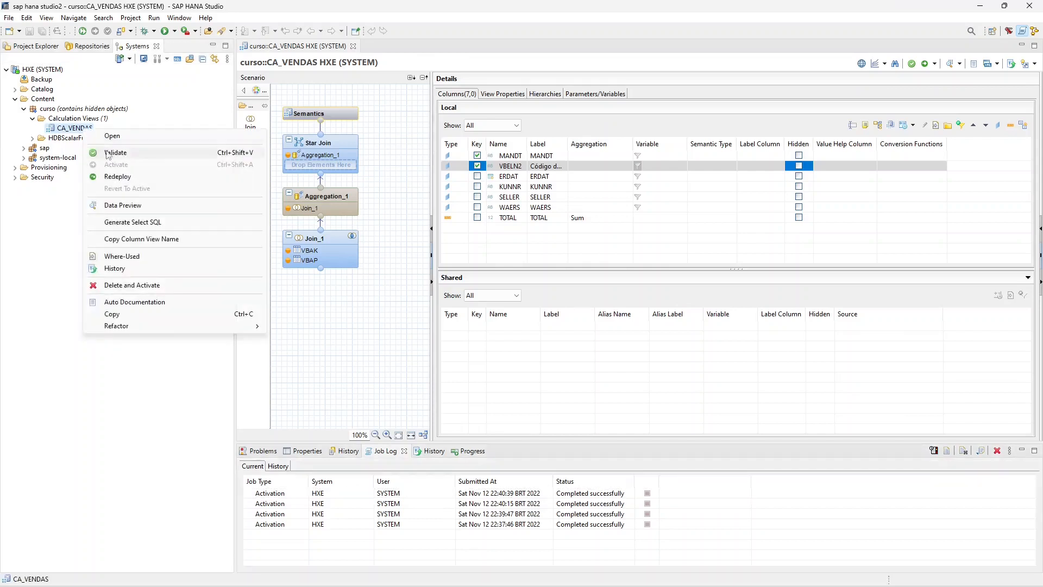
pyautogui.click(163, 205)
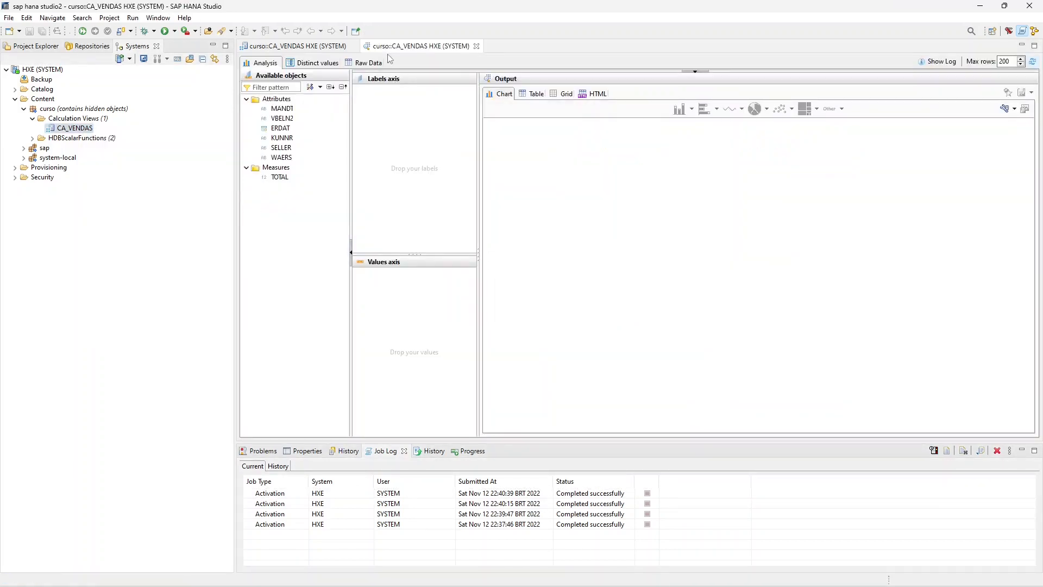
pyautogui.click(362, 63)
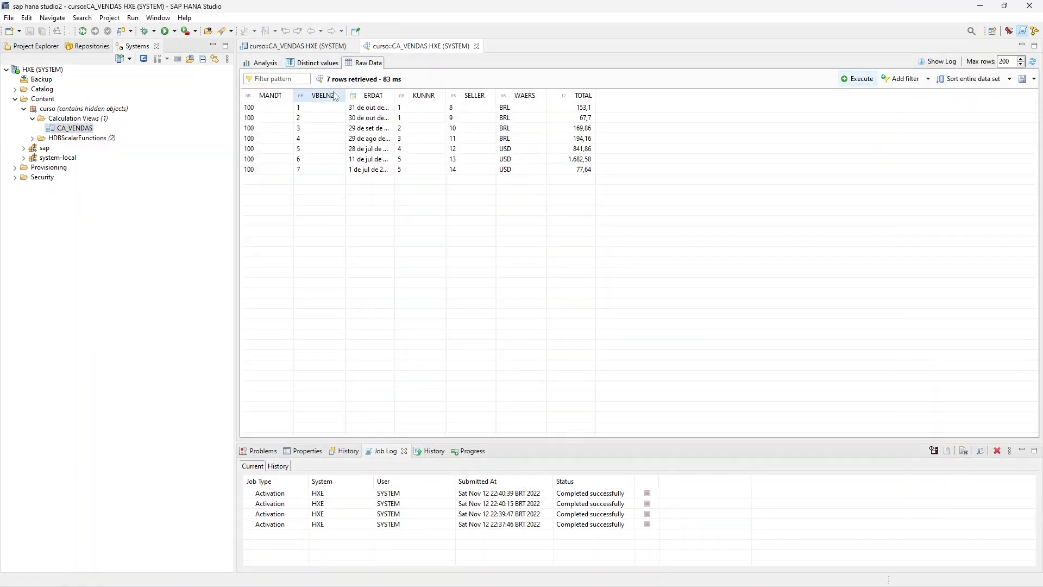
pyautogui.click(296, 46)
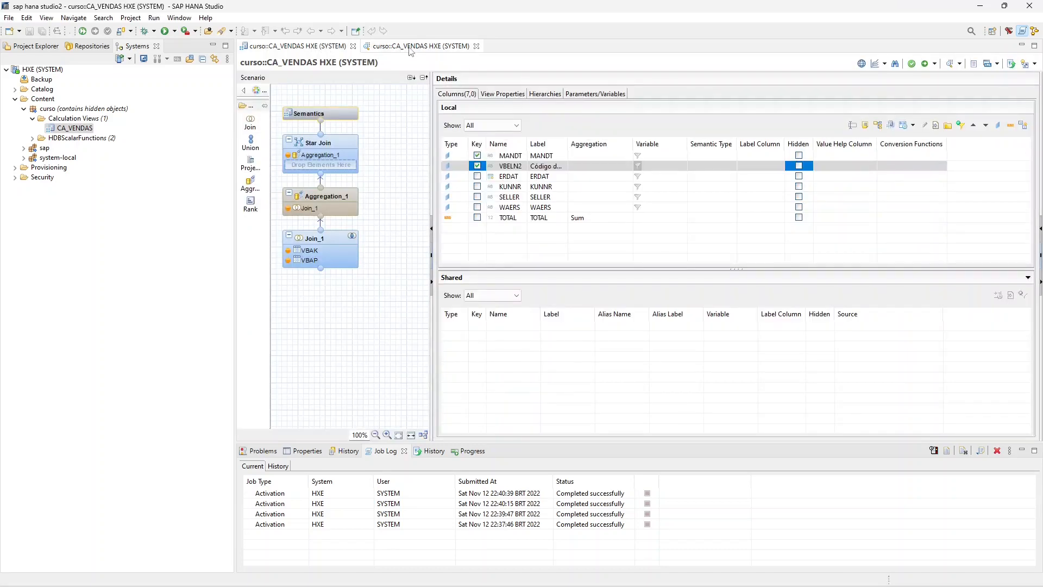
pyautogui.click(442, 49)
pyautogui.click(304, 47)
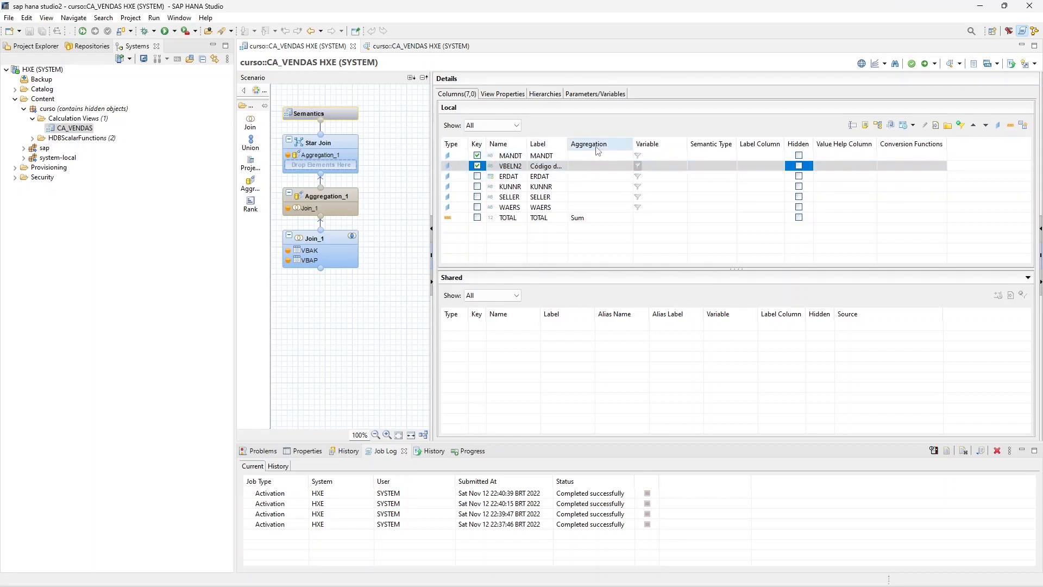
# - Examine the aggregation options for the TOTAL measure in the Semantics node, keeping Sum
pyautogui.click(463, 220)
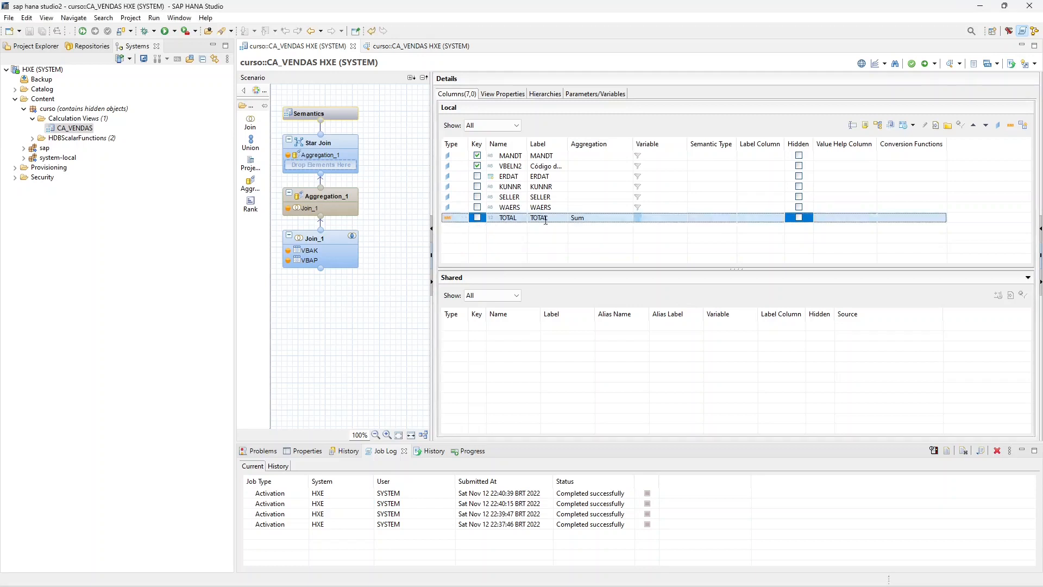
pyautogui.click(601, 220)
pyautogui.click(627, 219)
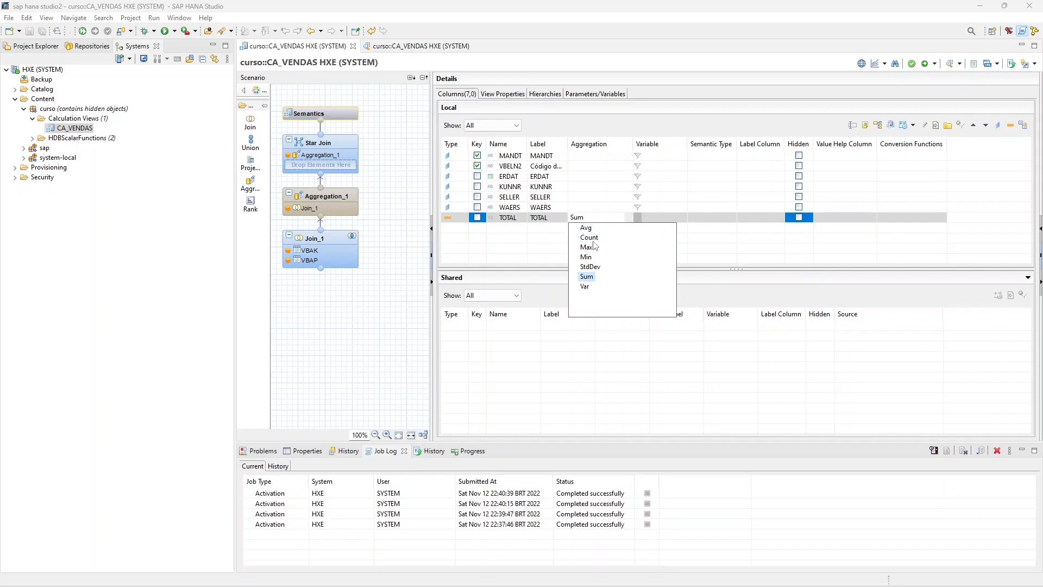
pyautogui.click(602, 219)
pyautogui.click(601, 219)
pyautogui.click(683, 217)
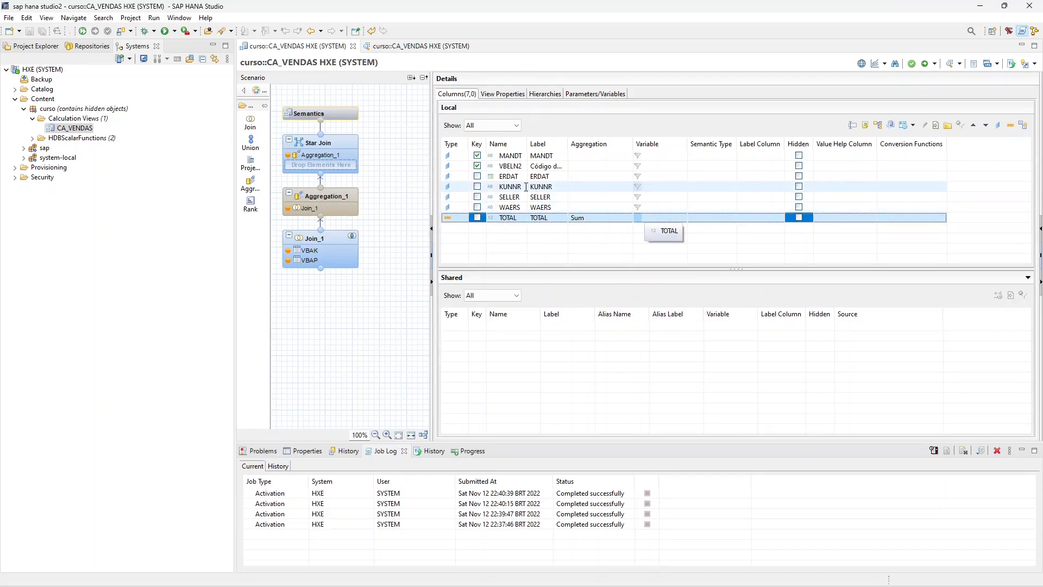
# - Create a mandatory single-value variable named and labelled IV_KUNNR that filters on the KUNNR attribute
pyautogui.click(580, 97)
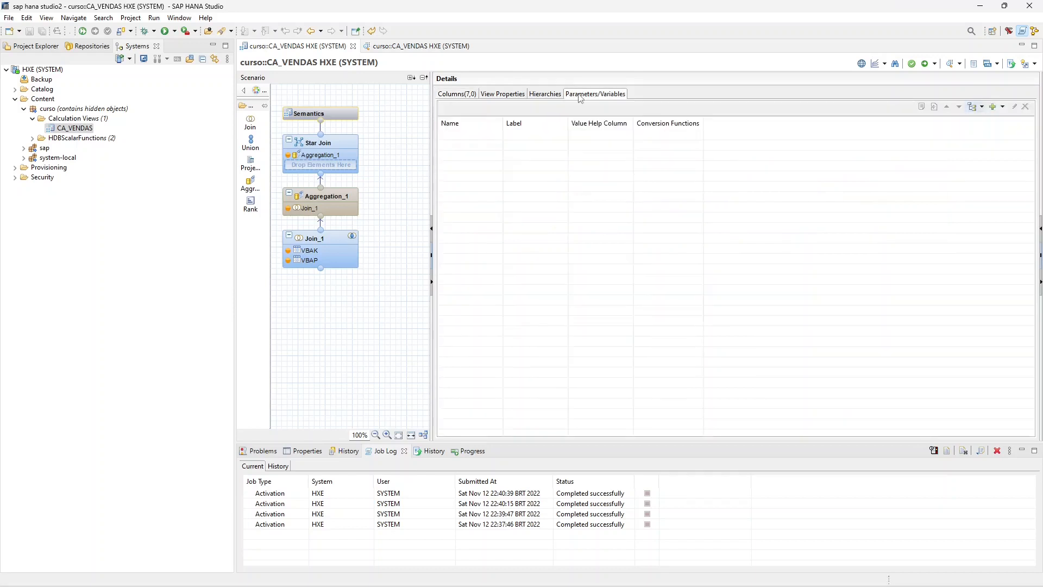
pyautogui.click(997, 108)
pyautogui.click(1000, 120)
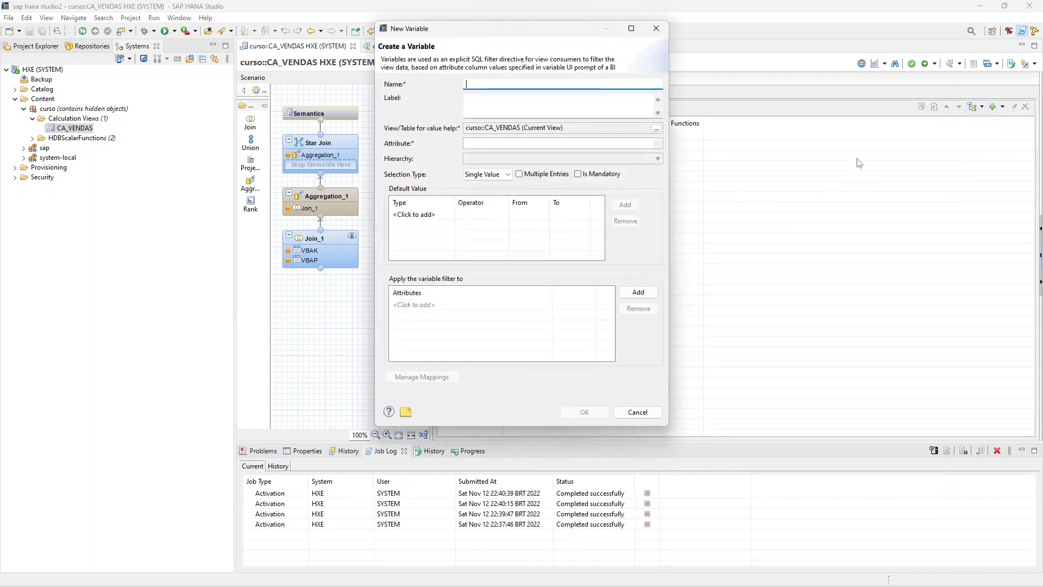
pyautogui.press('capslock')
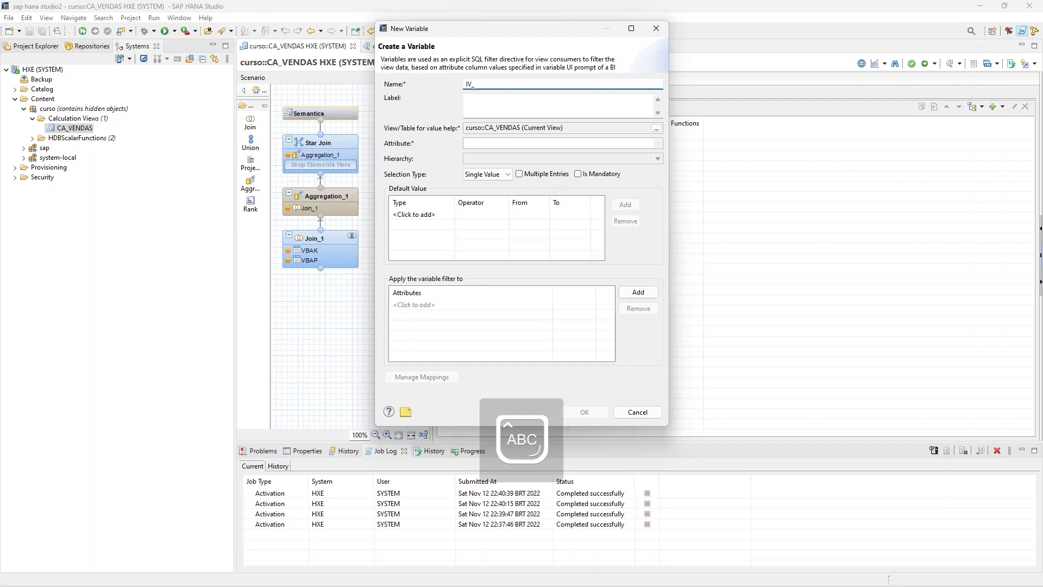
pyautogui.write('IV_KUNNR')
pyautogui.press('Tab')
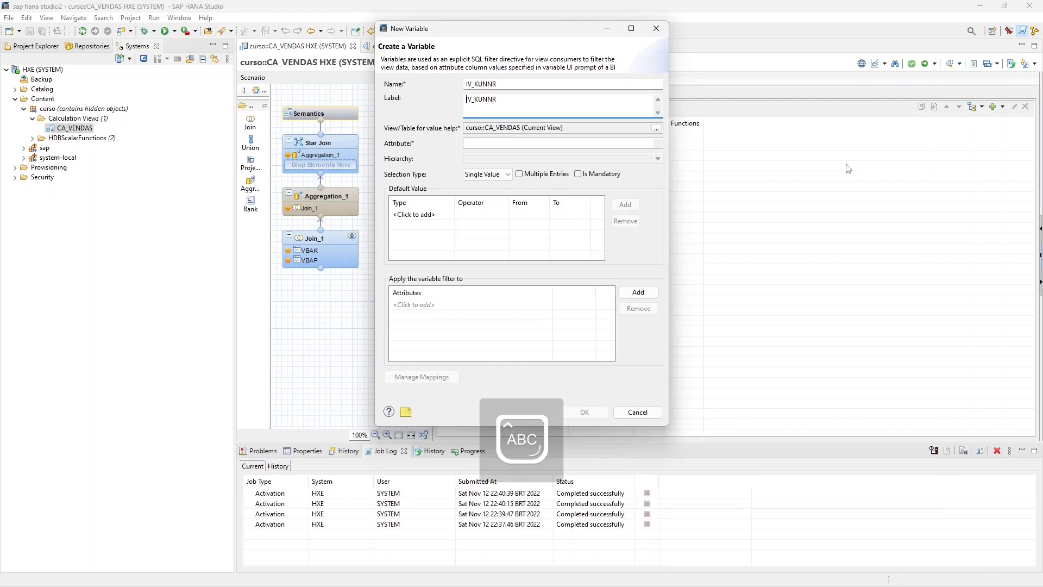
pyautogui.click(633, 143)
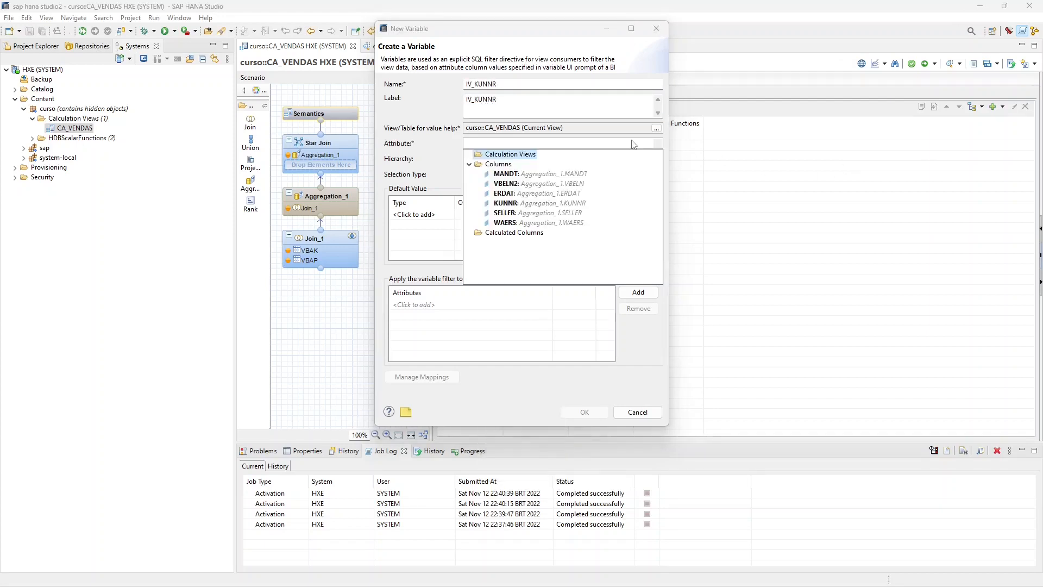
pyautogui.click(508, 203)
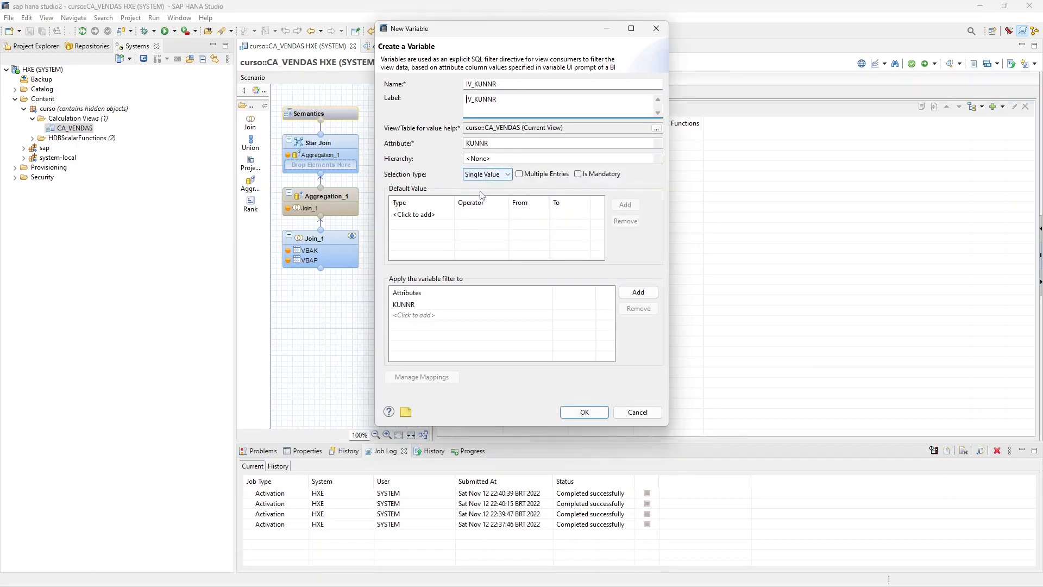
pyautogui.click(583, 175)
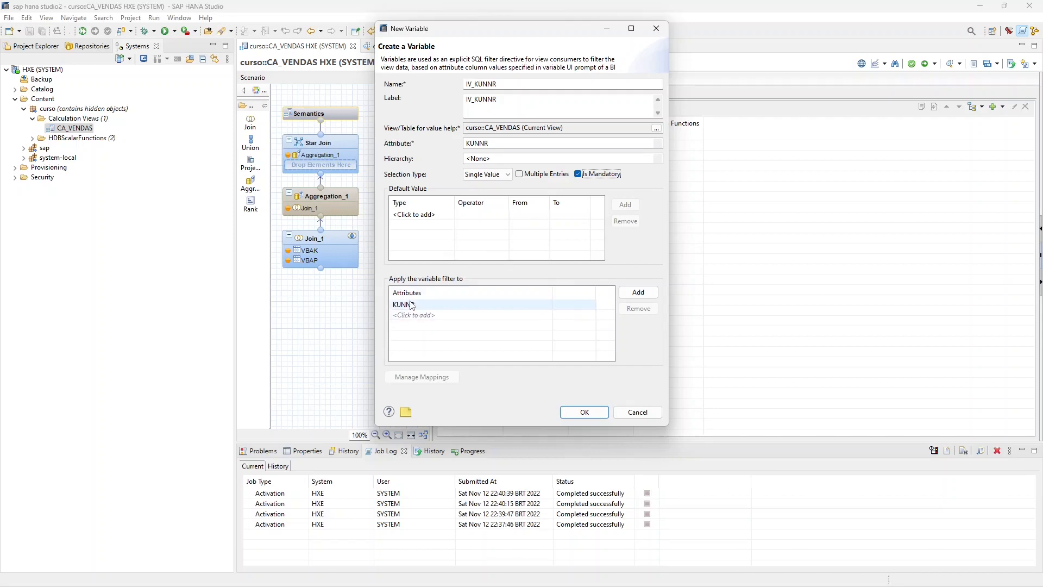
pyautogui.click(585, 415)
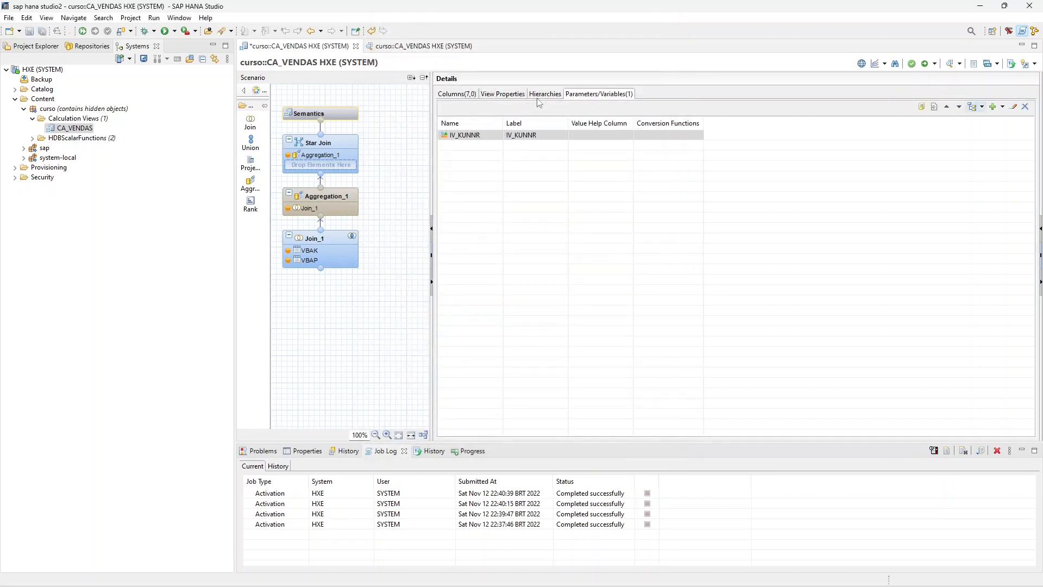
# - Check which column the IV_KUNNR variable is assigned to in the Semantics column list
pyautogui.click(539, 98)
pyautogui.click(461, 95)
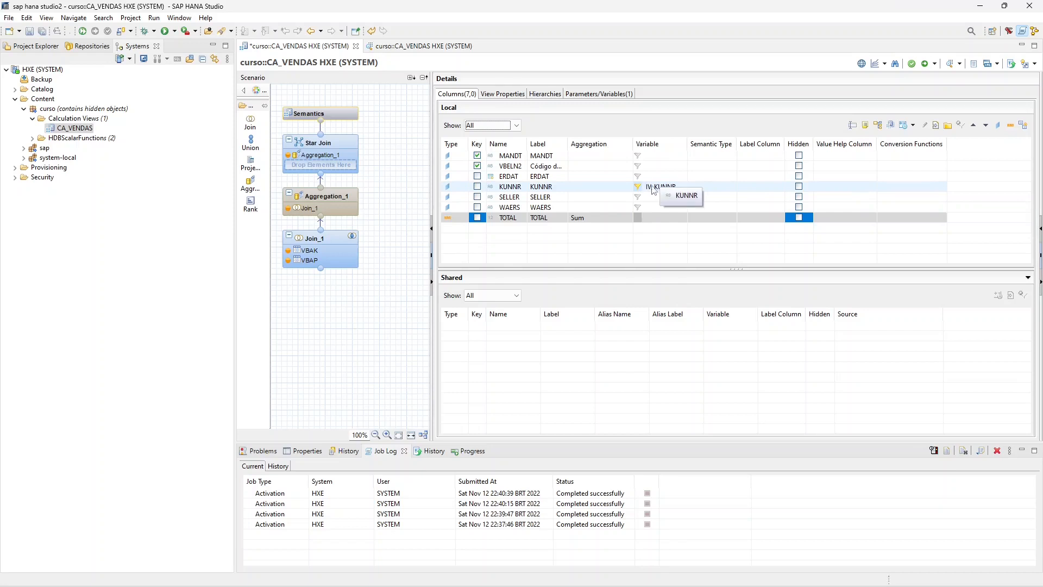
pyautogui.click(600, 96)
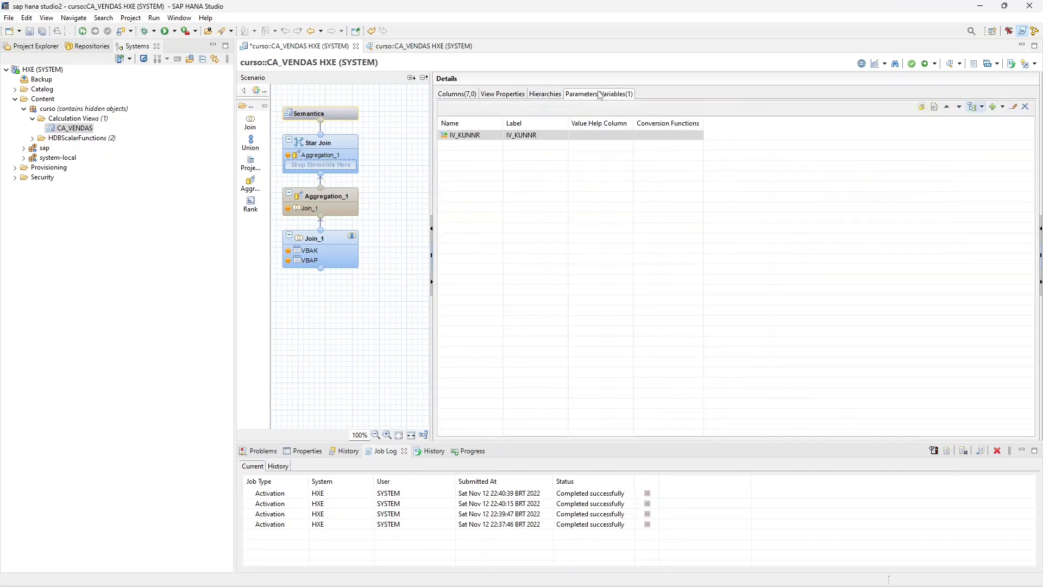
pyautogui.click(465, 95)
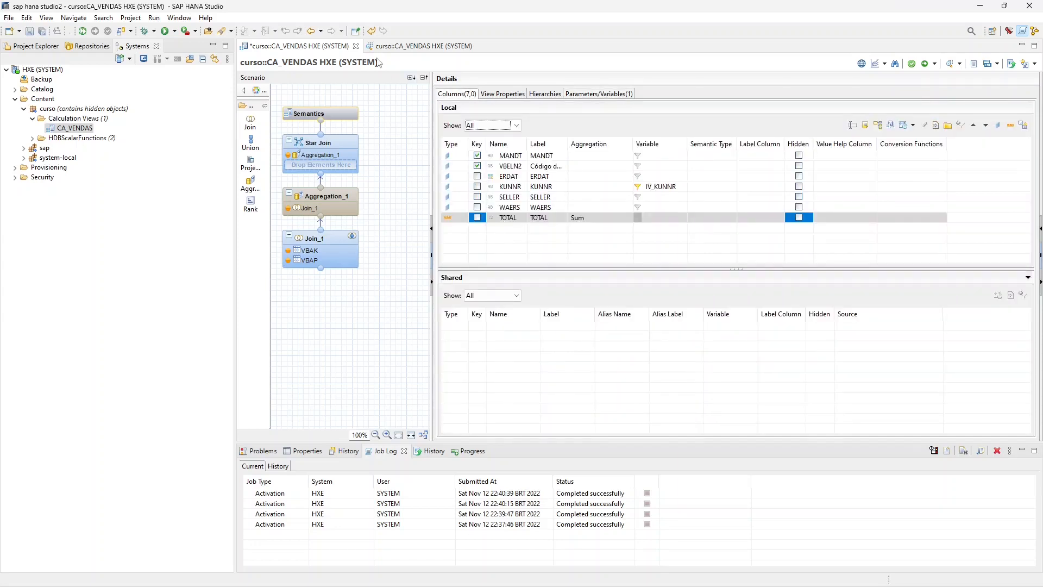
# - Close the old data preview, then save and activate CA_VENDAS with the new variable
pyautogui.click(476, 45)
pyautogui.click(30, 31)
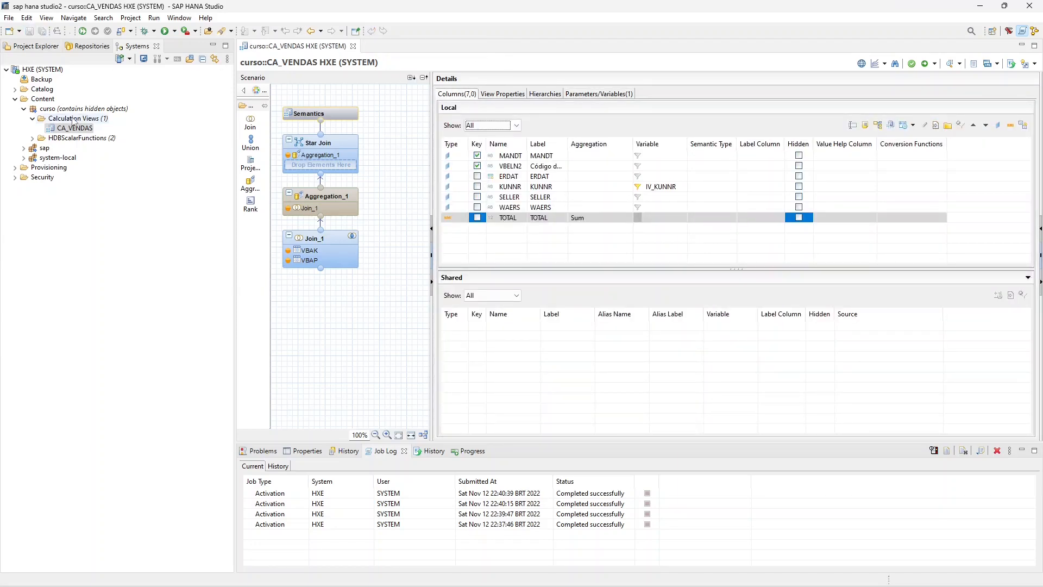
pyautogui.rightClick(73, 128)
pyautogui.click(103, 164)
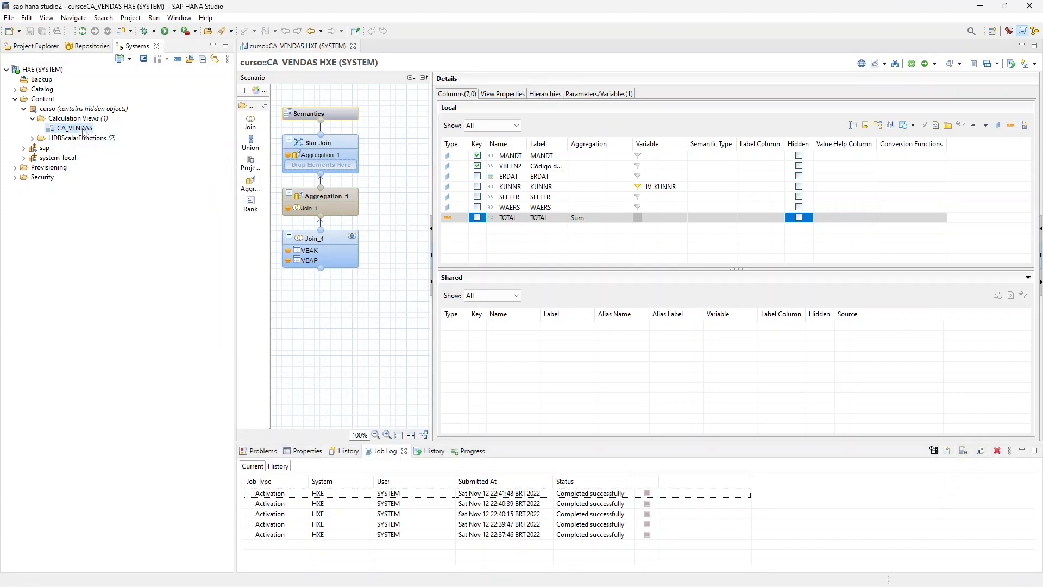
# - Preview the raw data of CA_VENDAS with IV_KUNNR equal to the first value offered in its value help, and return to the view definition
pyautogui.rightClick(84, 131)
pyautogui.click(126, 206)
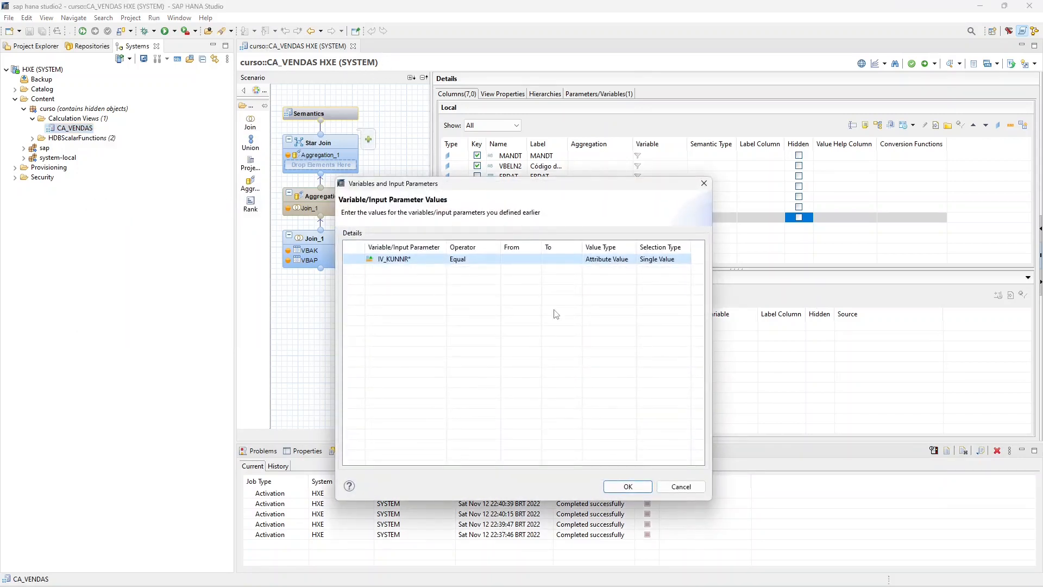
pyautogui.click(516, 259)
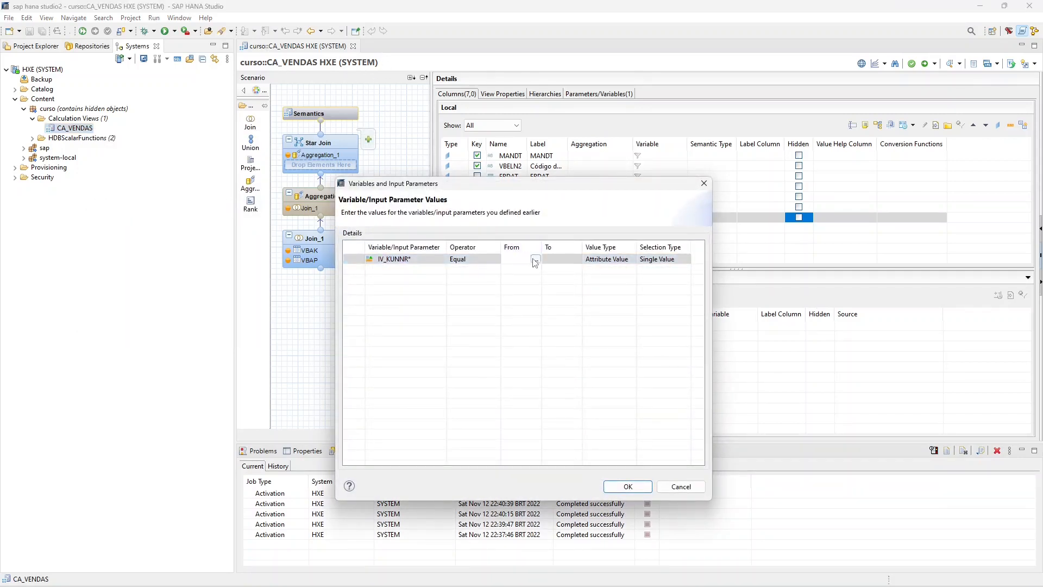
pyautogui.click(535, 261)
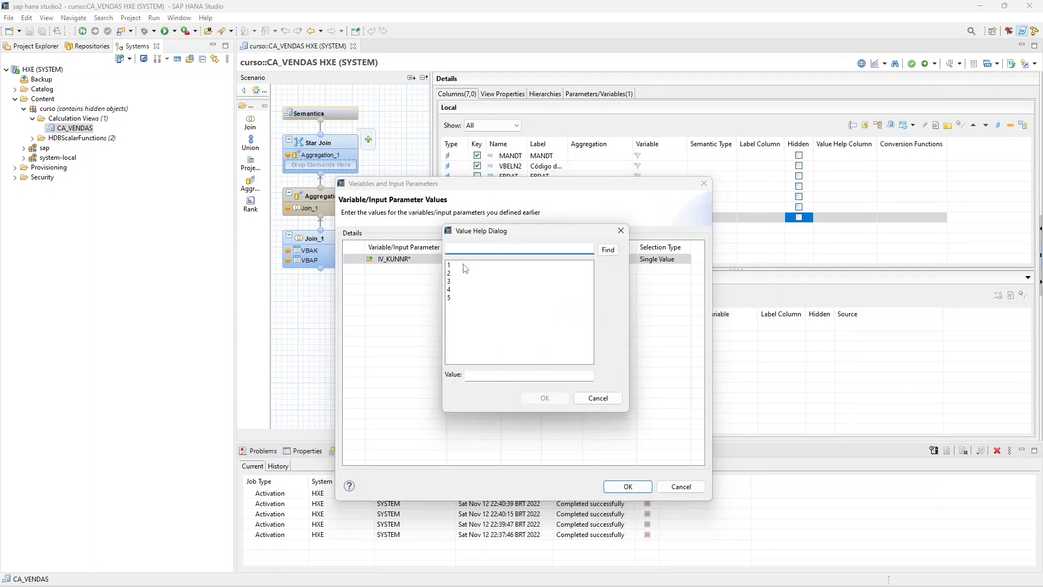
pyautogui.doubleClick(464, 267)
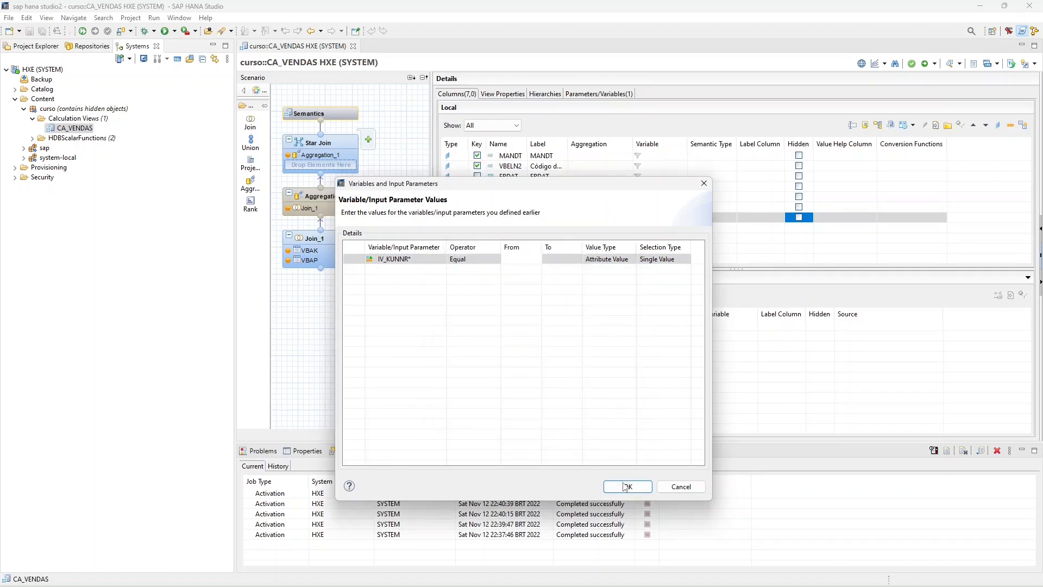
pyautogui.click(625, 486)
pyautogui.click(376, 64)
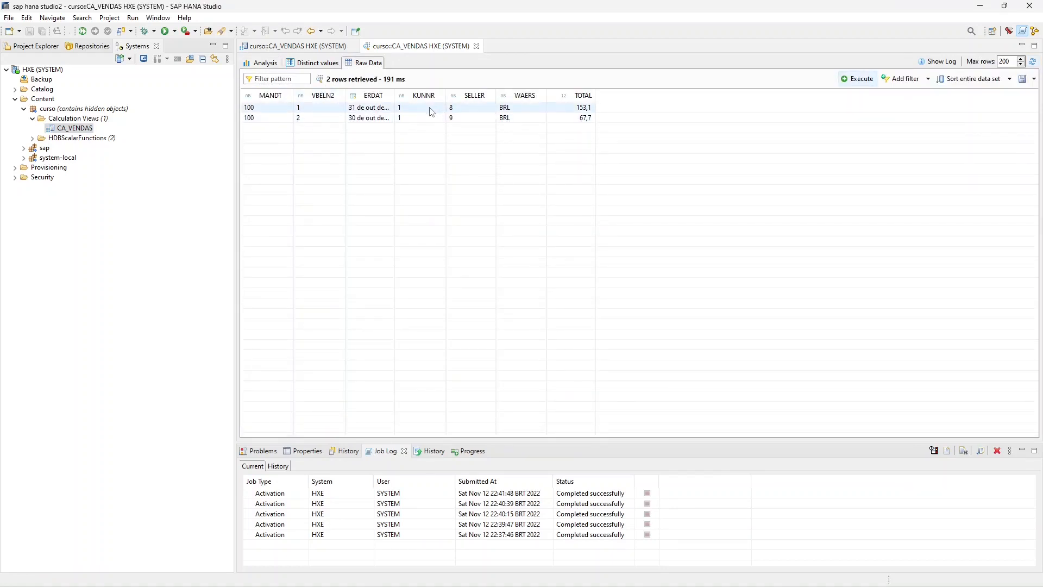
pyautogui.click(307, 49)
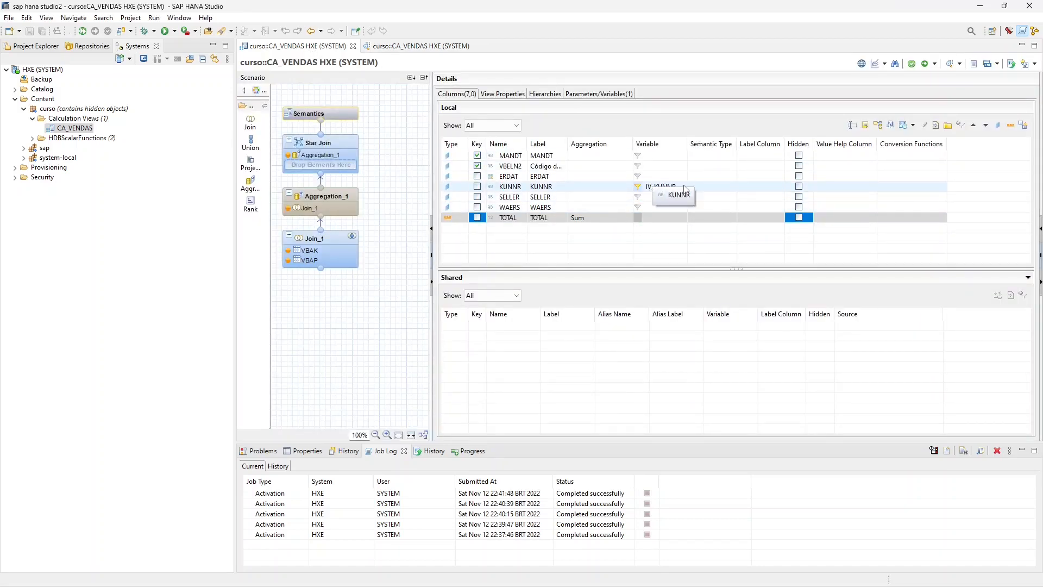
pyautogui.click(727, 188)
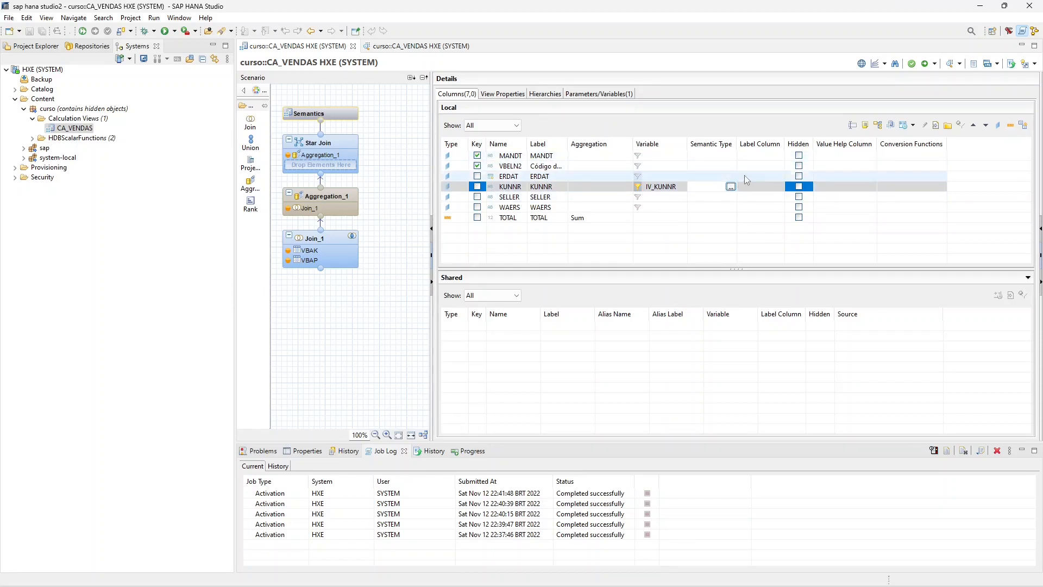
pyautogui.click(727, 176)
pyautogui.click(731, 177)
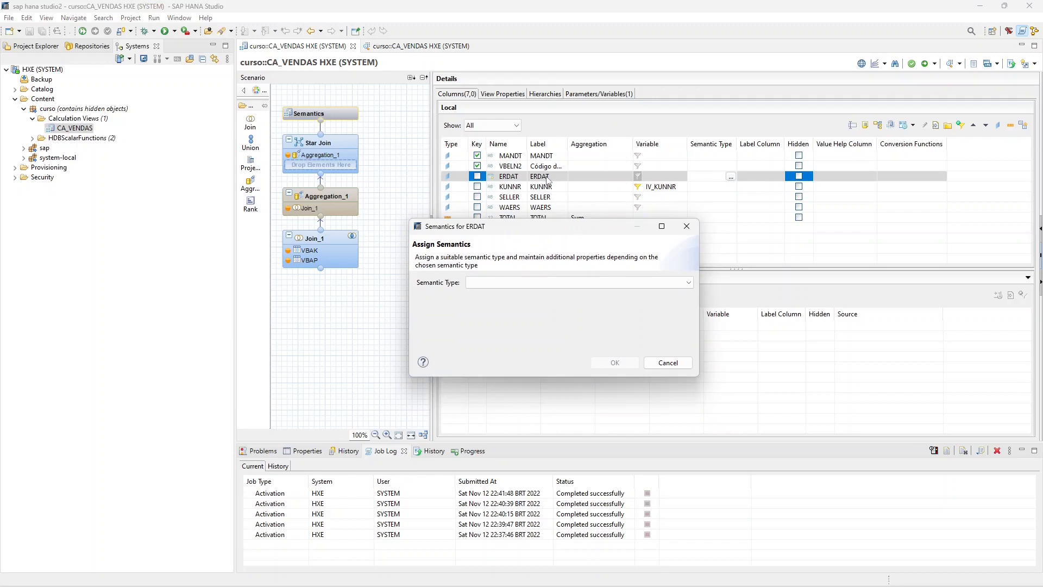
pyautogui.moveTo(583, 226); pyautogui.dragTo(684, 246)
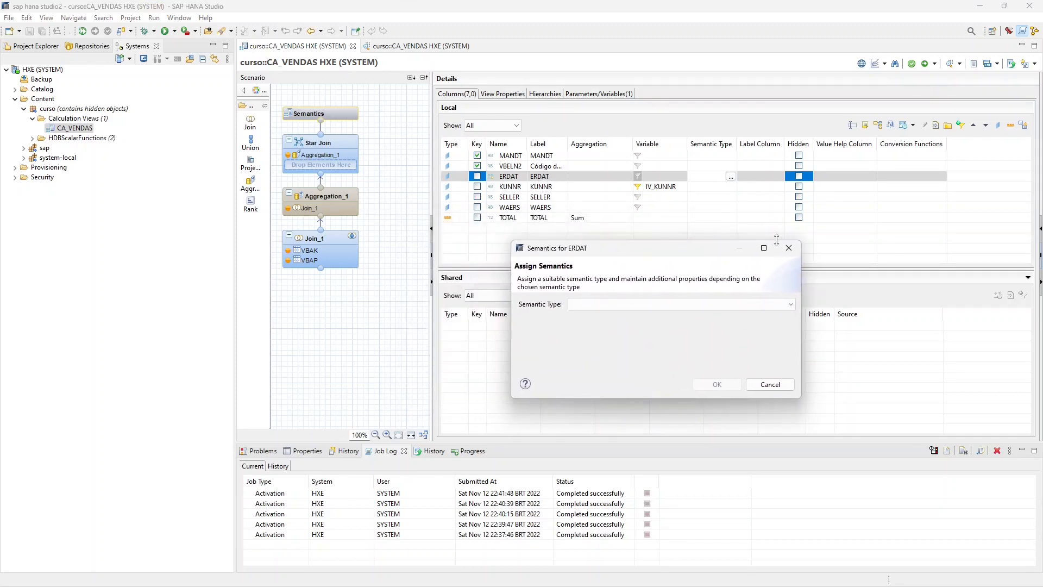
pyautogui.click(786, 248)
# - Check the data type of the ERDAT column in the Star Join node and return to the Semantics node
pyautogui.click(336, 139)
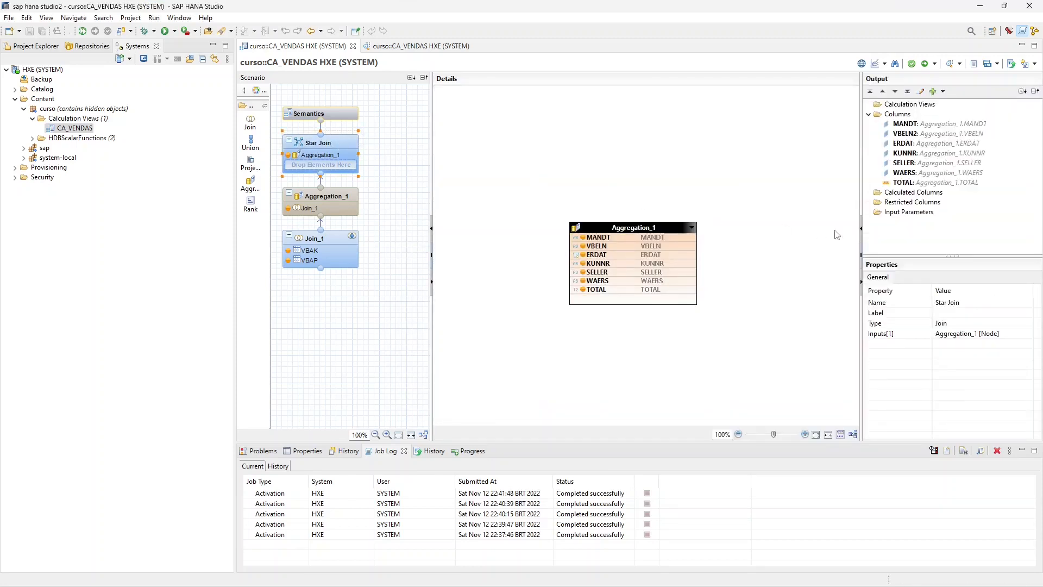
pyautogui.click(601, 259)
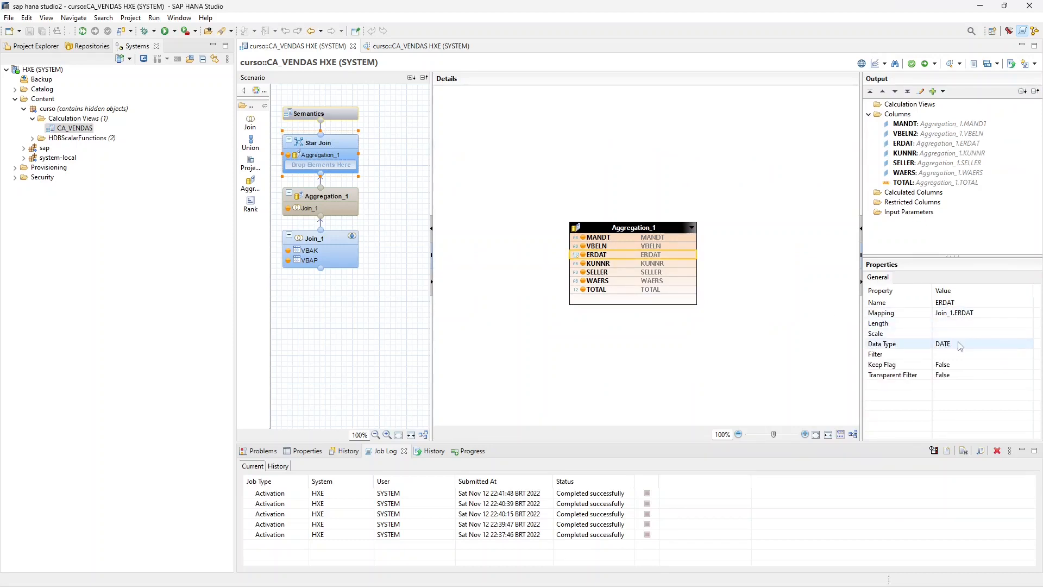
pyautogui.click(356, 113)
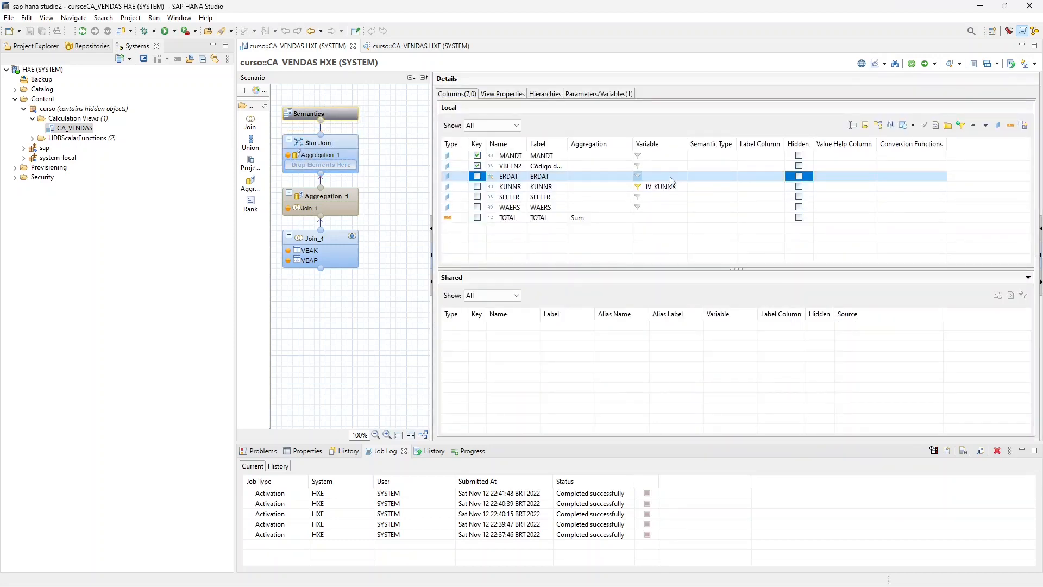
# - Examine the semantic types available for the ERDAT column and leave without assigning one
pyautogui.click(719, 177)
pyautogui.click(731, 177)
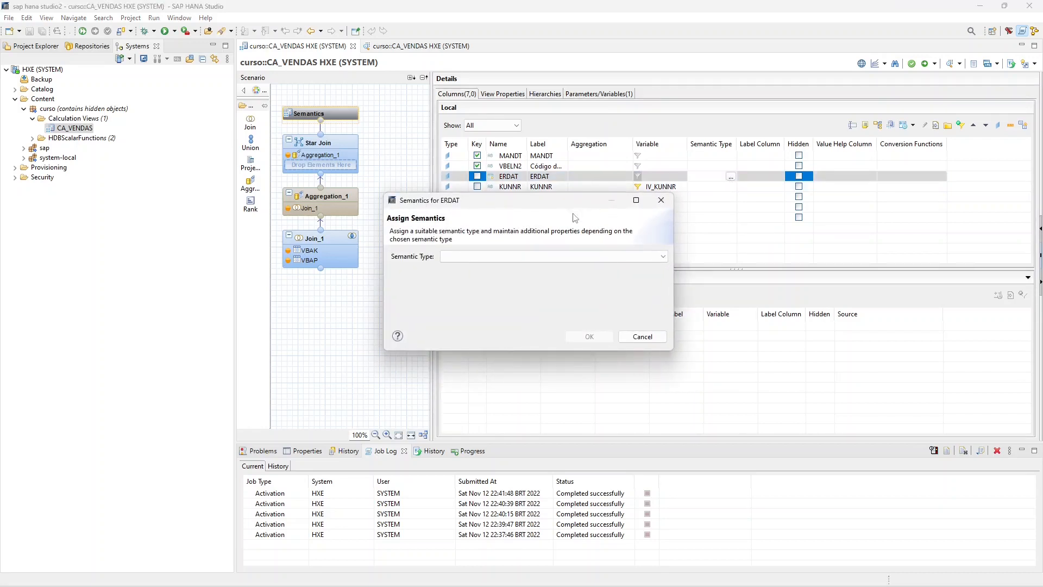
pyautogui.moveTo(576, 202); pyautogui.dragTo(726, 245)
pyautogui.click(720, 298)
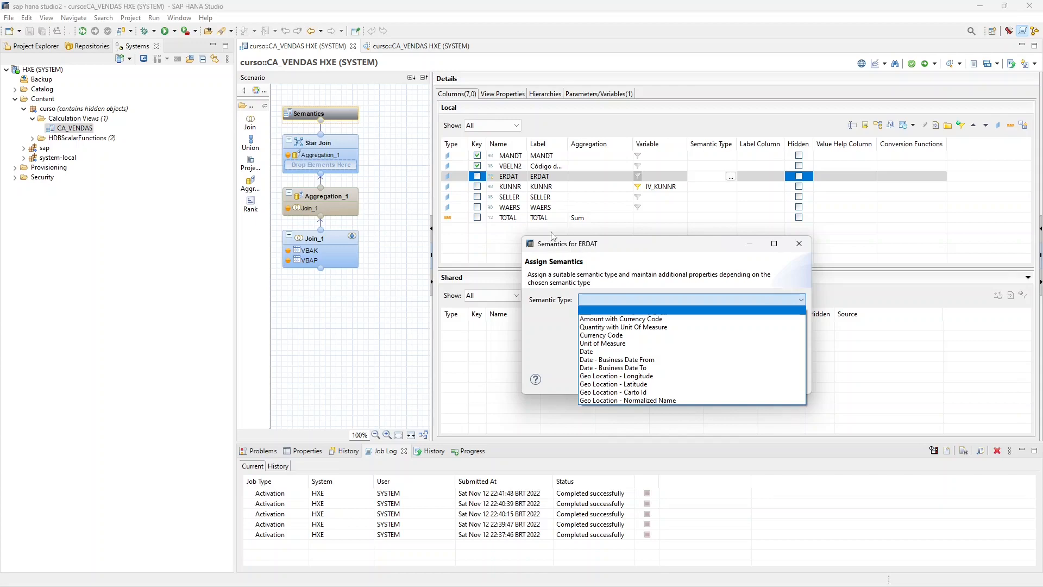
pyautogui.click(646, 241)
pyautogui.click(627, 298)
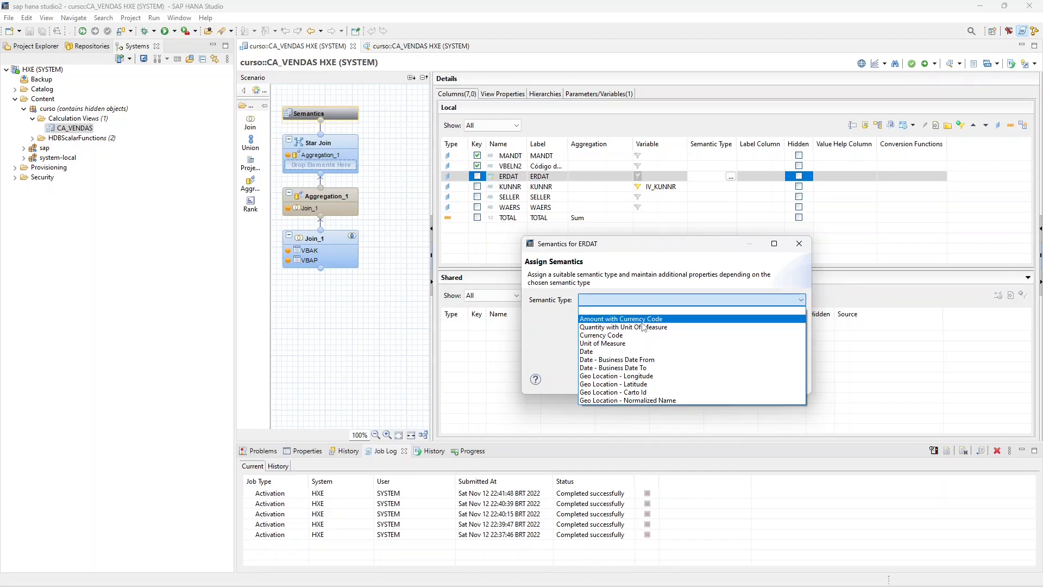
pyautogui.click(799, 243)
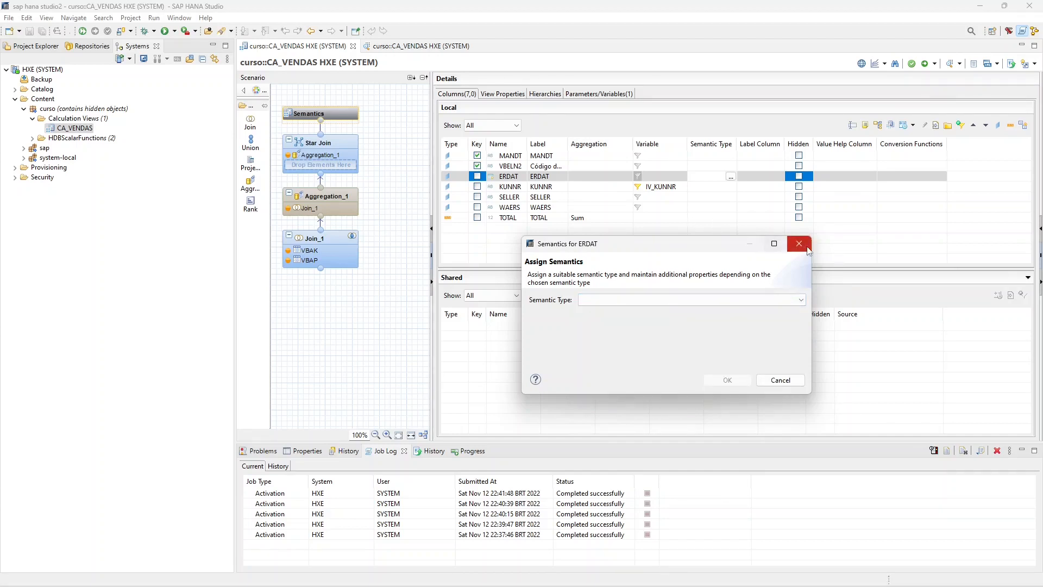
pyautogui.click(799, 243)
# - Assign the semantic type Currency Code to the WAERS column
pyautogui.click(690, 207)
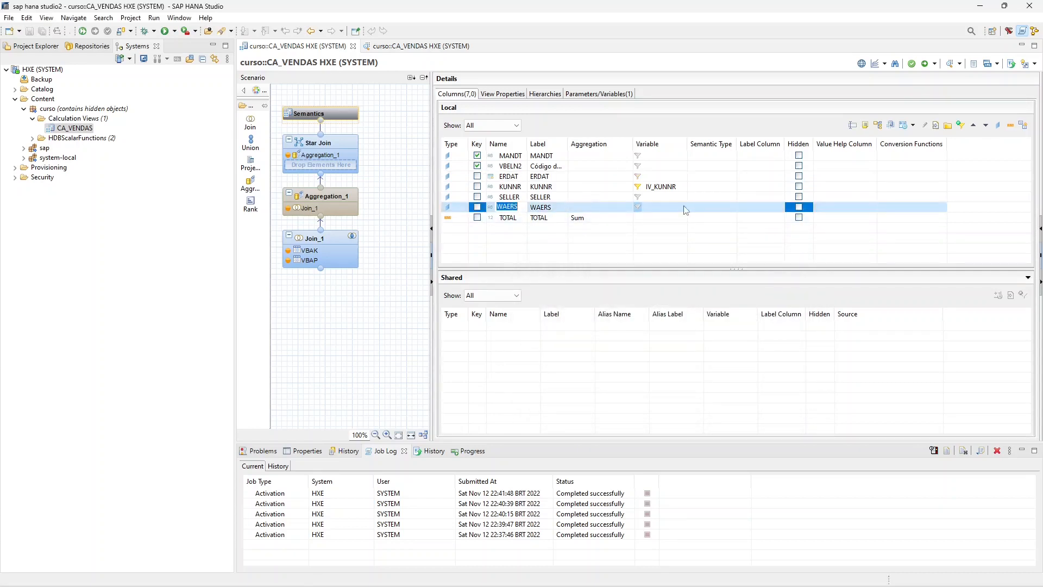
pyautogui.click(710, 208)
pyautogui.click(730, 207)
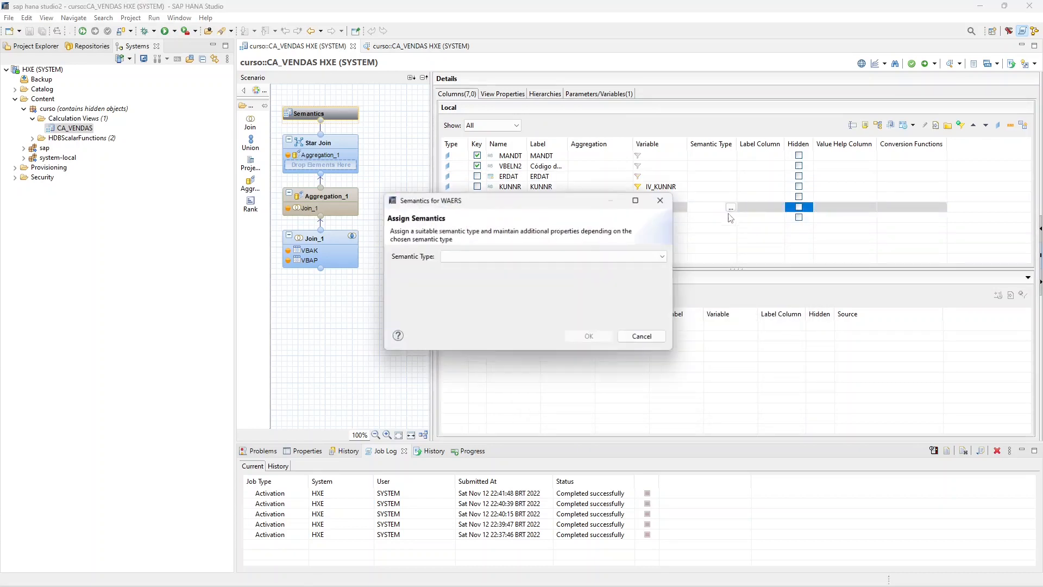
pyautogui.click(533, 256)
pyautogui.click(470, 292)
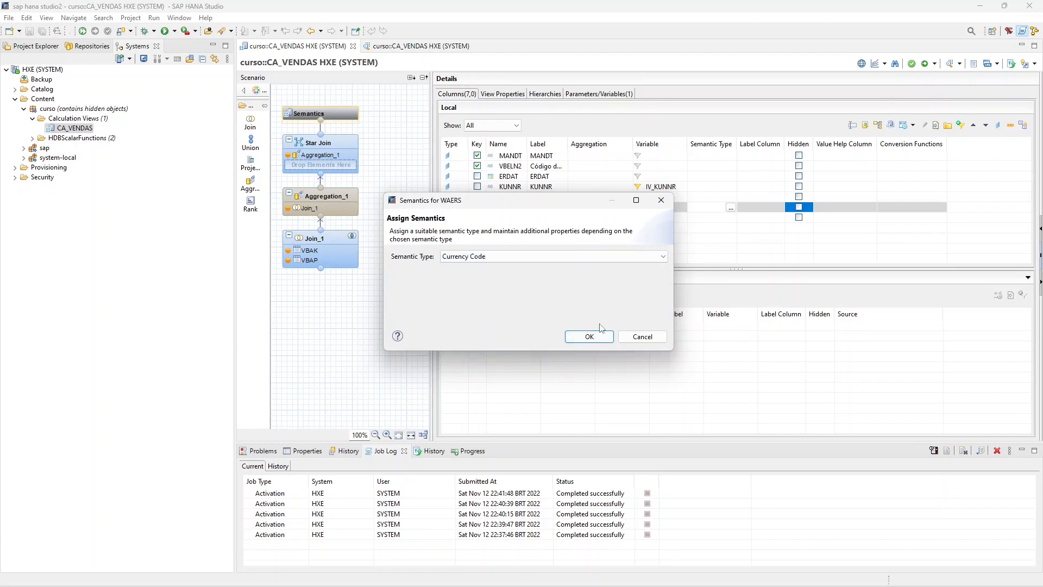
pyautogui.click(589, 336)
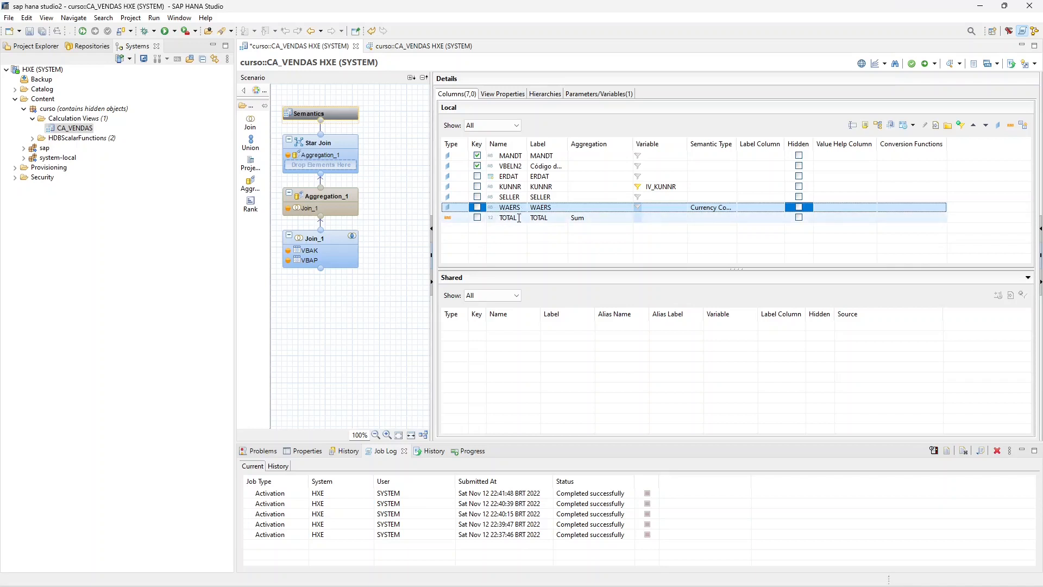
# - Assign the semantic type Amount with Currency Code to the TOTAL column, using the Currency Code column WAERS as its currency
pyautogui.moveTo(738, 143); pyautogui.dragTo(778, 143)
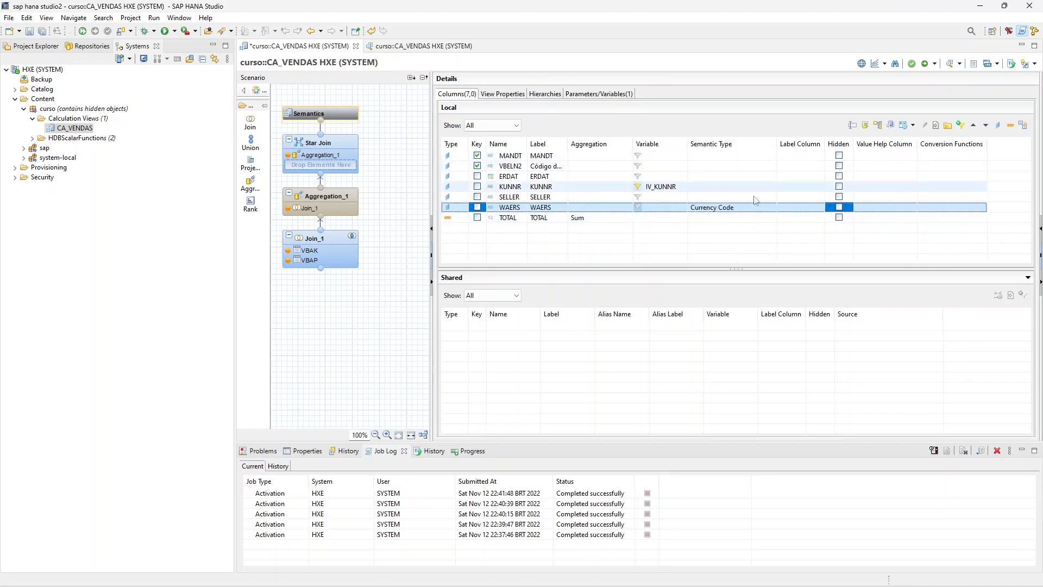
pyautogui.click(734, 218)
pyautogui.click(770, 218)
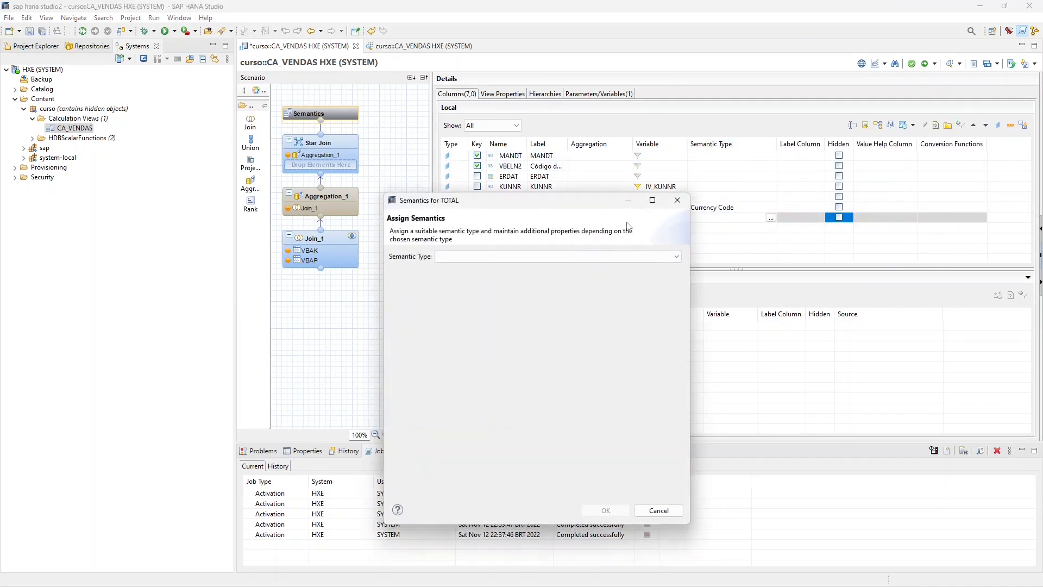
pyautogui.click(583, 256)
pyautogui.click(529, 275)
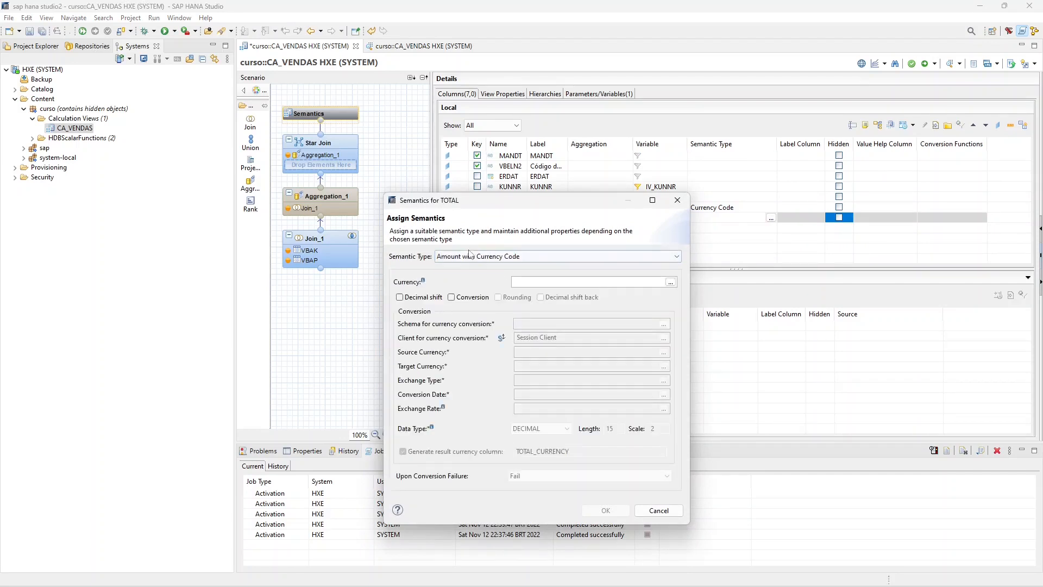
pyautogui.click(670, 283)
pyautogui.click(402, 280)
pyautogui.click(395, 299)
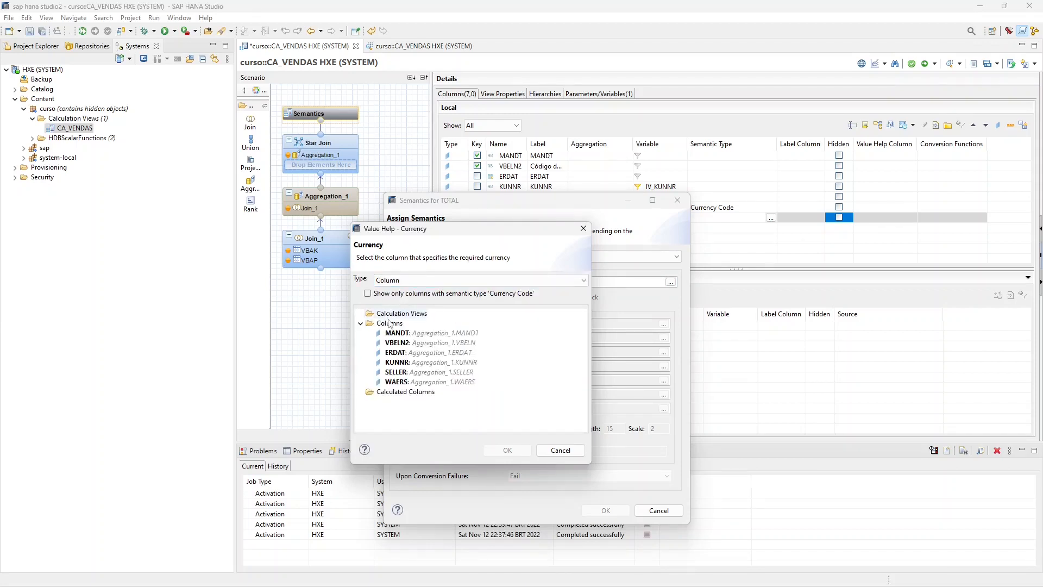
pyautogui.click(368, 293)
pyautogui.doubleClick(396, 332)
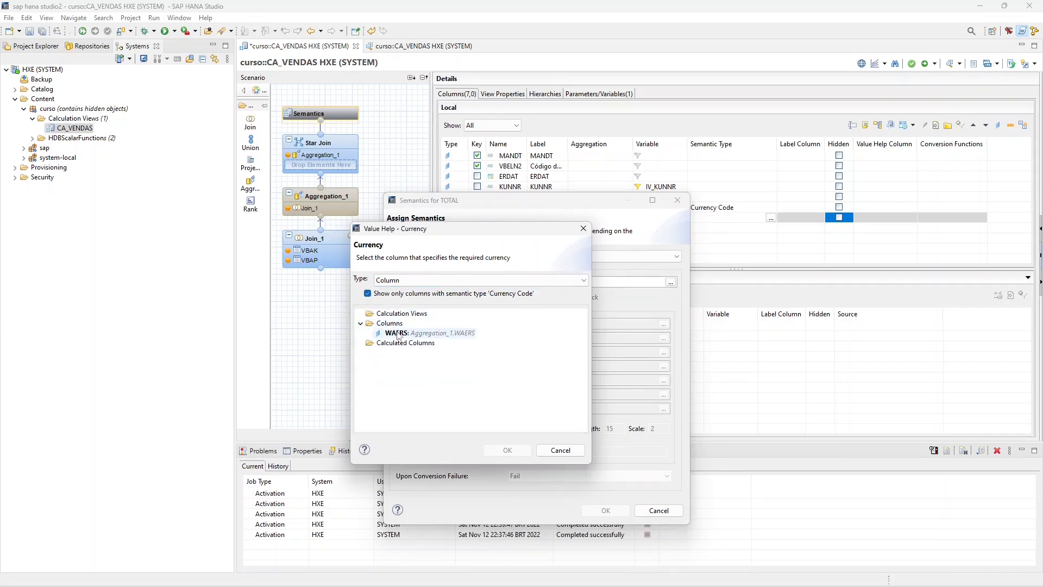
pyautogui.click(606, 510)
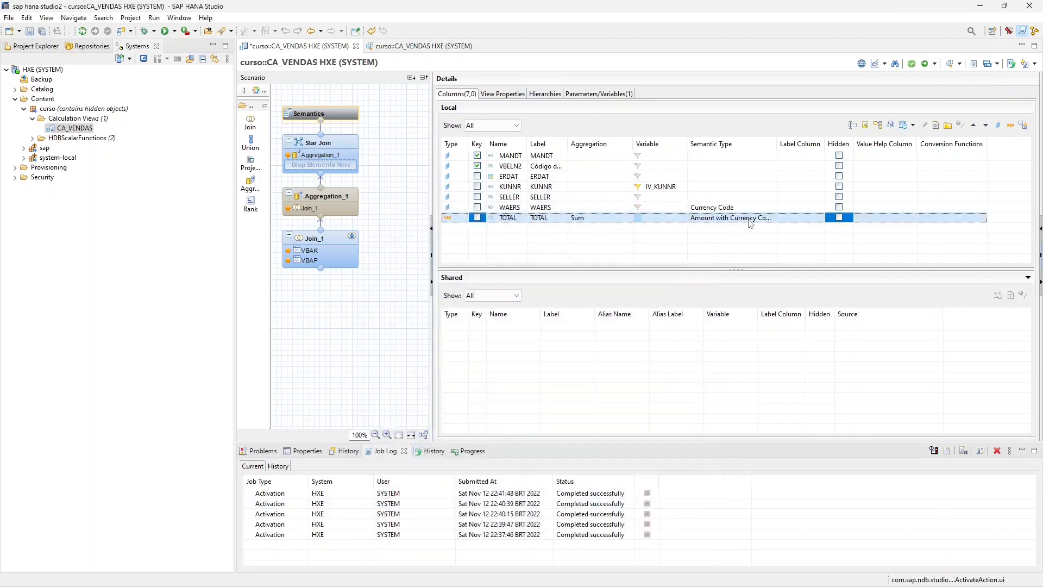
pyautogui.moveTo(778, 148); pyautogui.dragTo(791, 148)
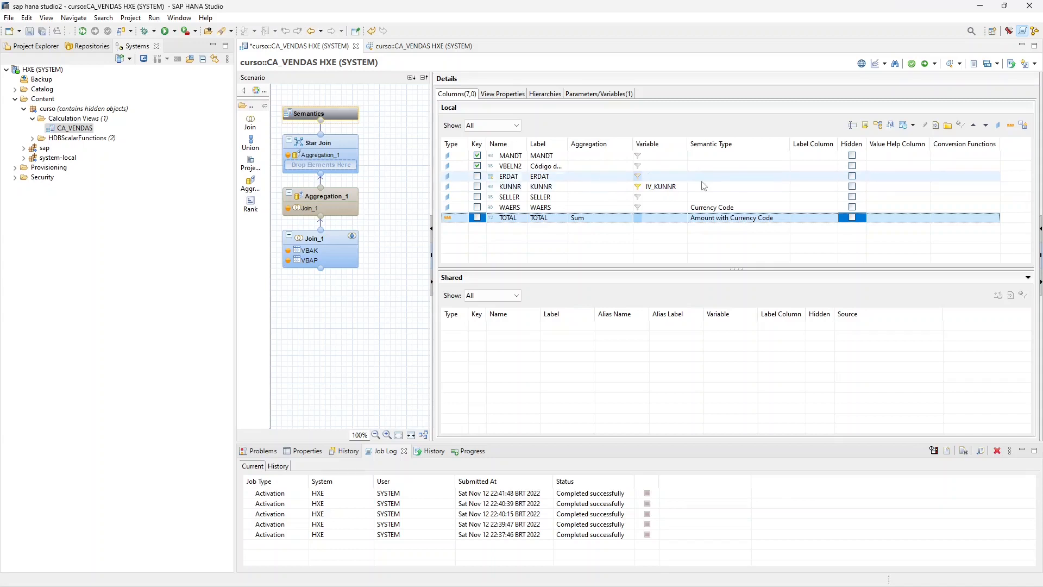
# - Assign the semantic type Date to the ERDAT column
pyautogui.click(728, 178)
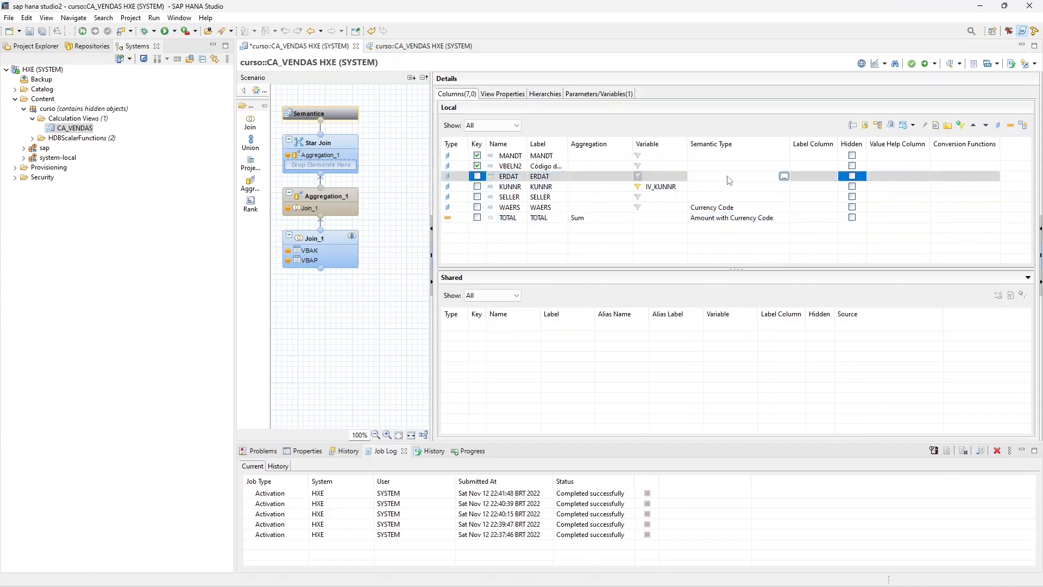
pyautogui.click(784, 177)
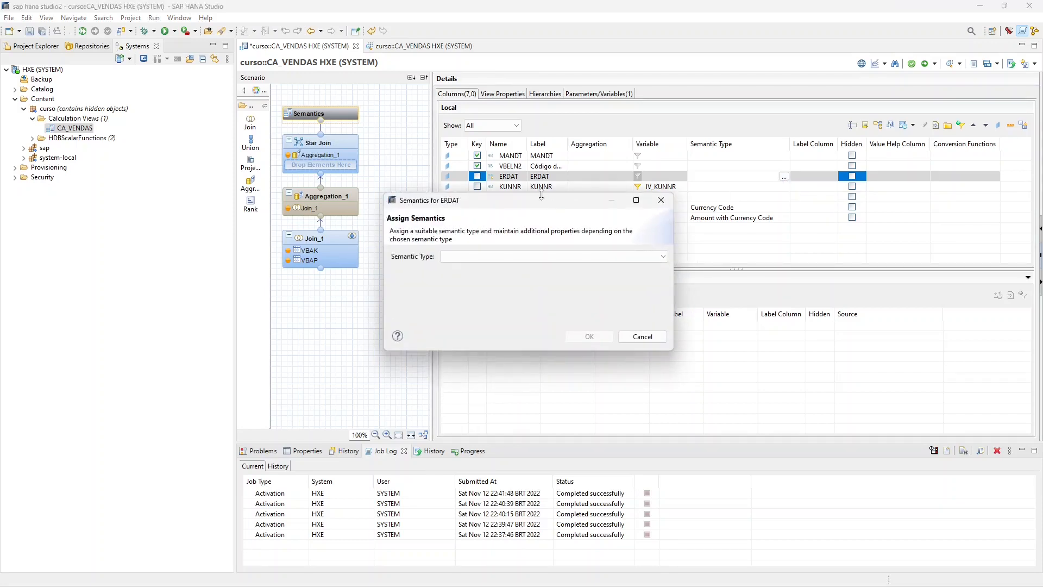
pyautogui.moveTo(666, 229); pyautogui.dragTo(693, 235)
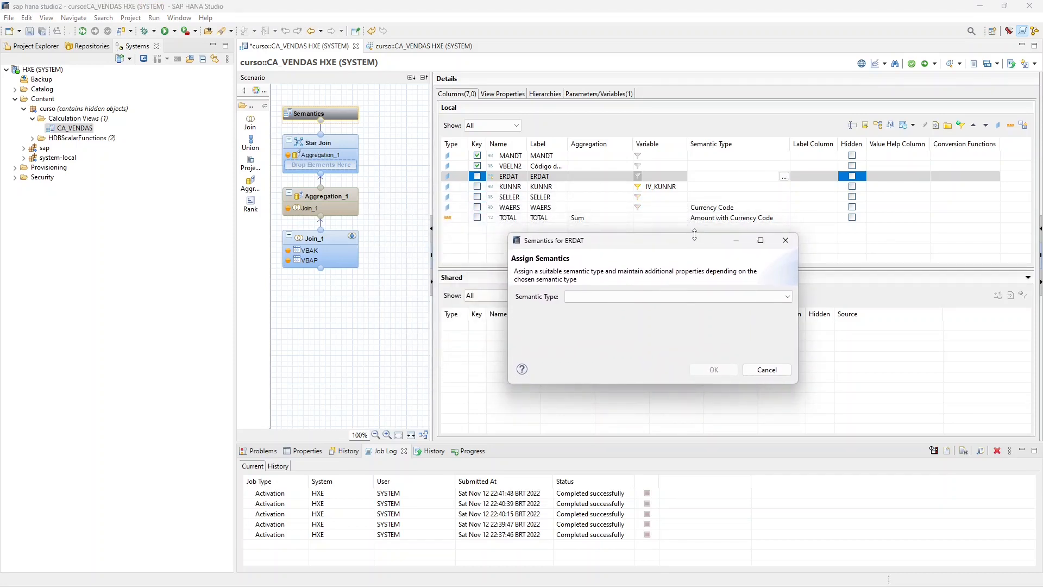
pyautogui.click(636, 298)
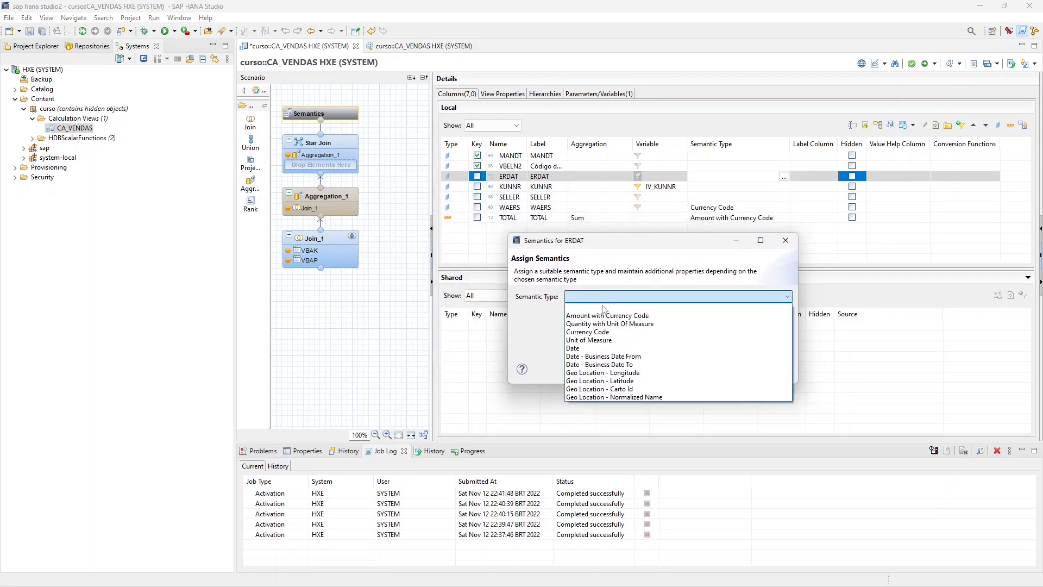
pyautogui.click(652, 348)
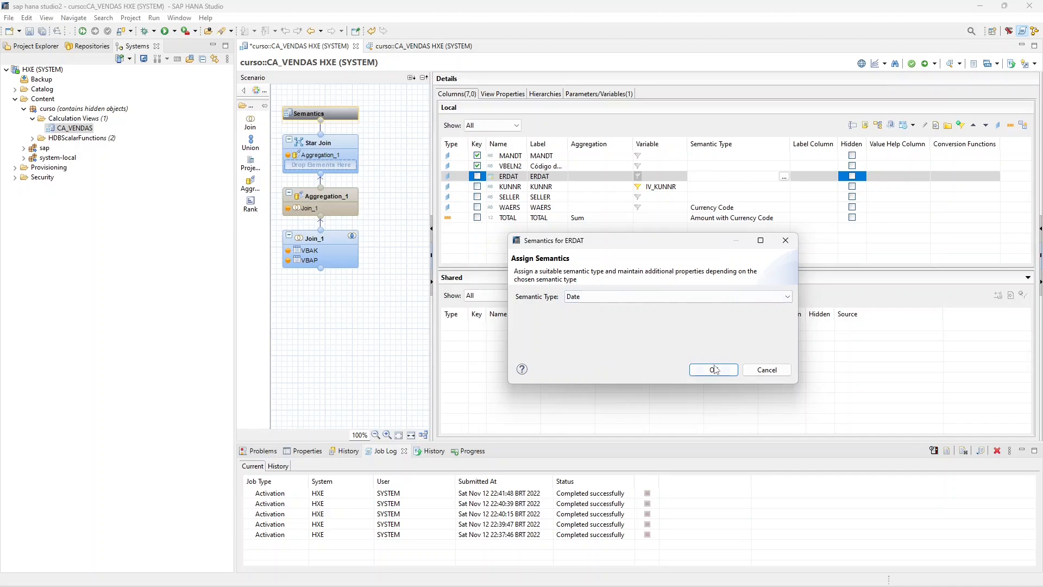
pyautogui.click(713, 369)
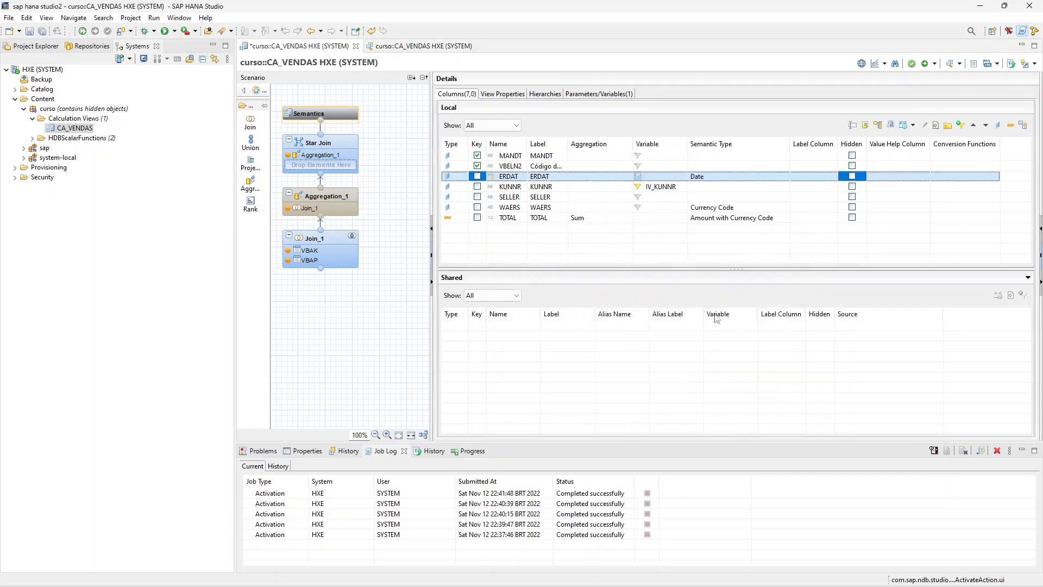
# - Examine the semantic types available for the KUNNR column and leave without assigning one
pyautogui.click(690, 185)
pyautogui.click(784, 186)
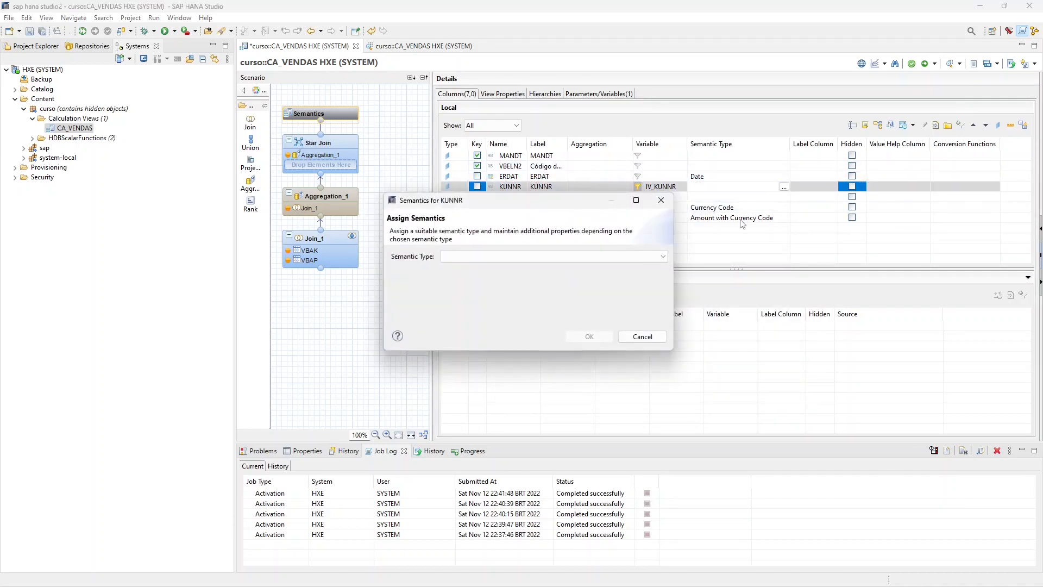
pyautogui.click(587, 255)
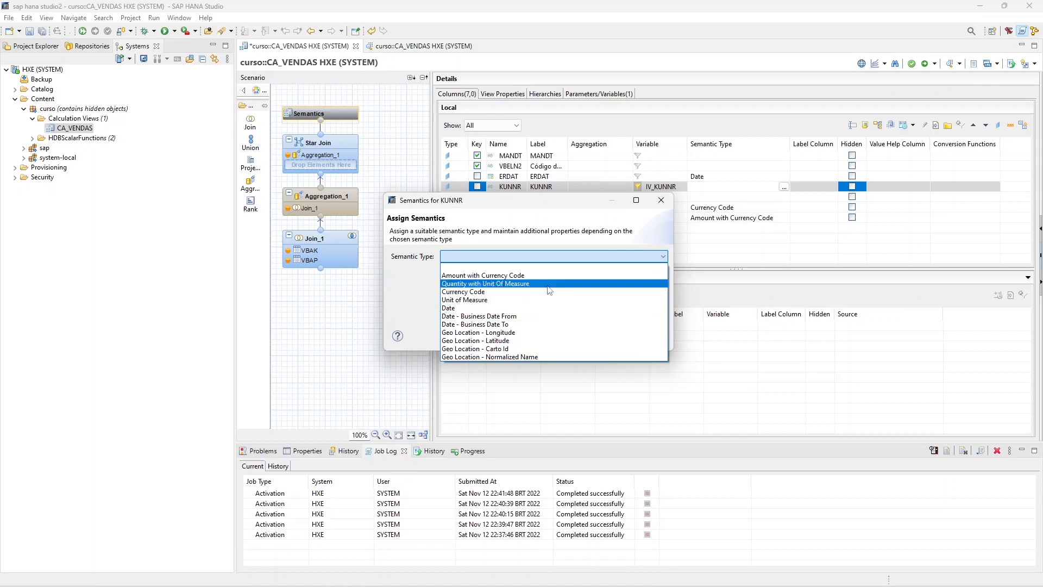
pyautogui.click(659, 202)
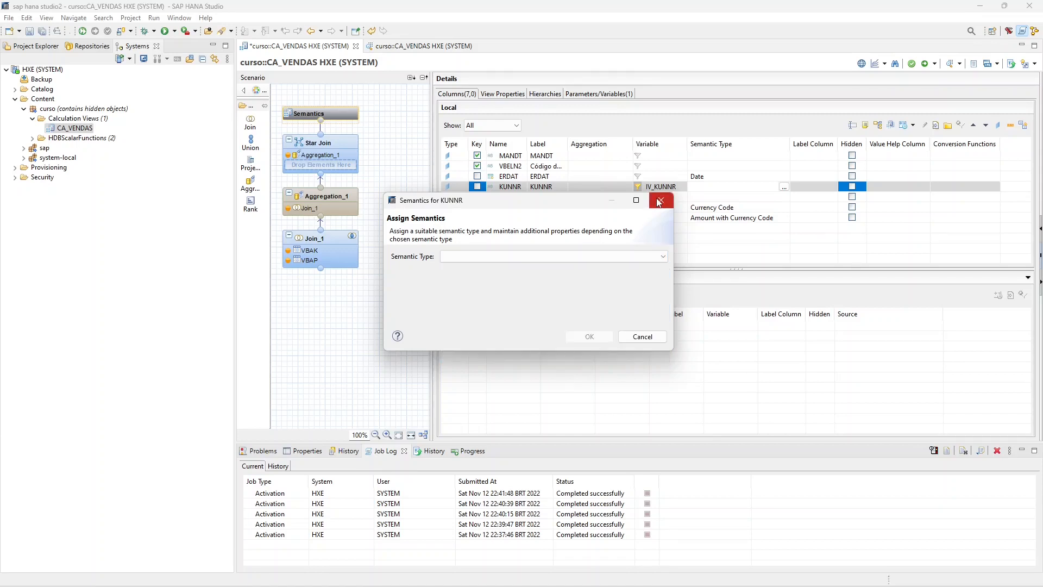
pyautogui.click(659, 202)
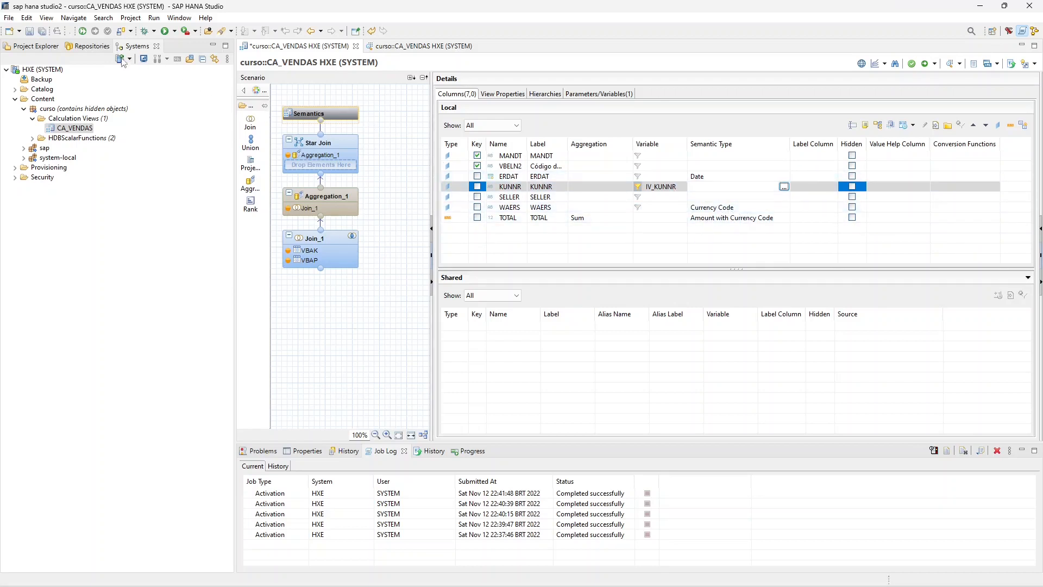
# - Save and activate the calculation view CA_VENDAS
pyautogui.click(29, 31)
pyautogui.rightClick(68, 128)
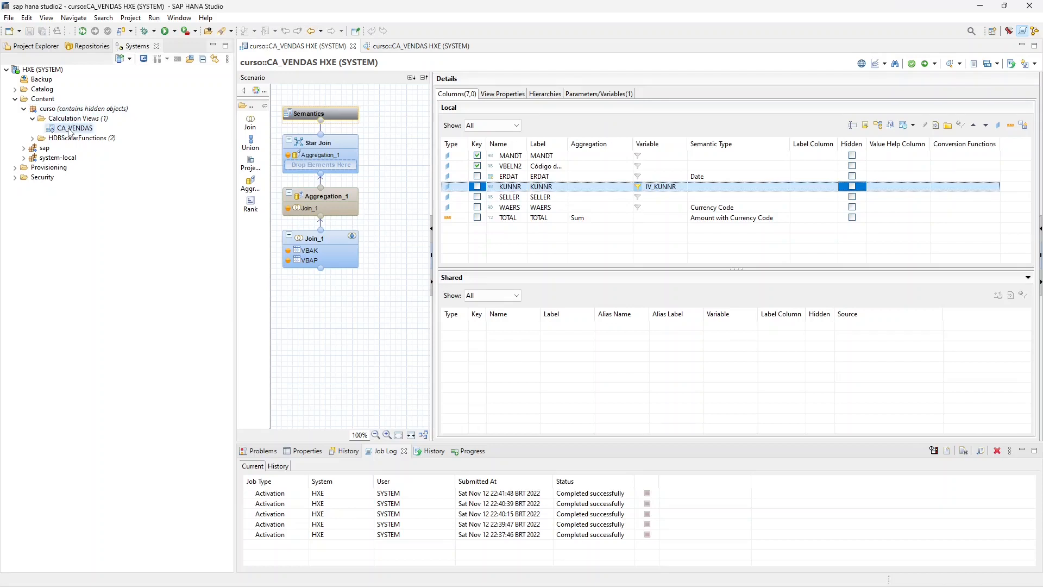
pyautogui.click(89, 165)
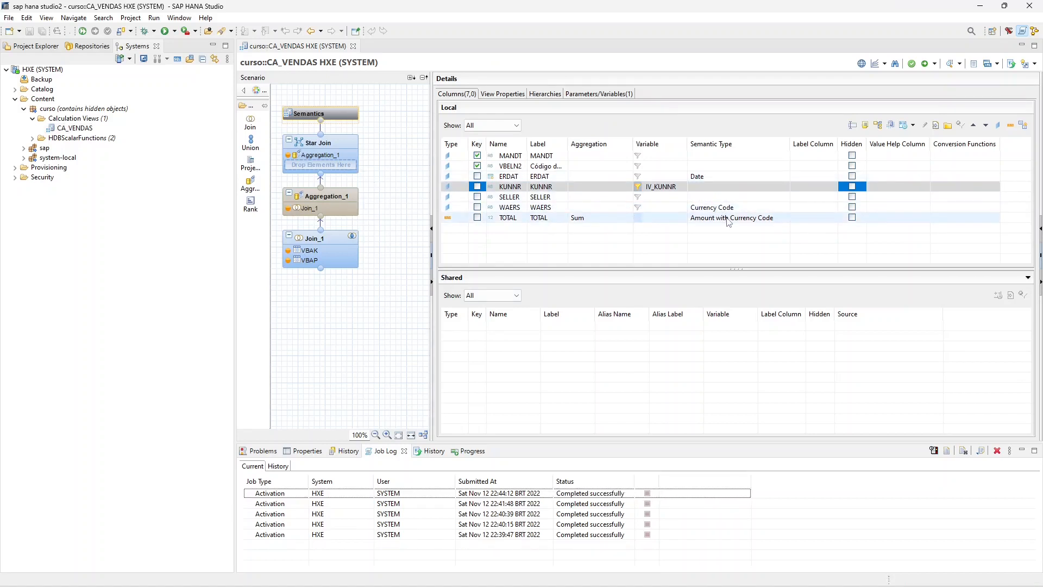
# - Preview the raw data of CA_VENDAS with a customer number entered for IV_KUNNR, return to the view definition and close the preview
pyautogui.rightClick(69, 128)
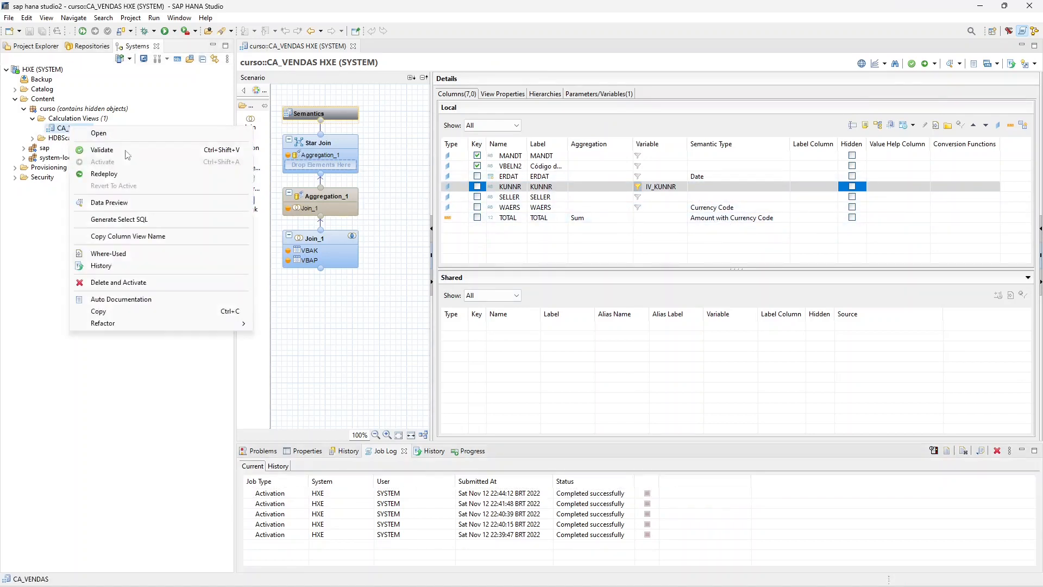
pyautogui.click(133, 202)
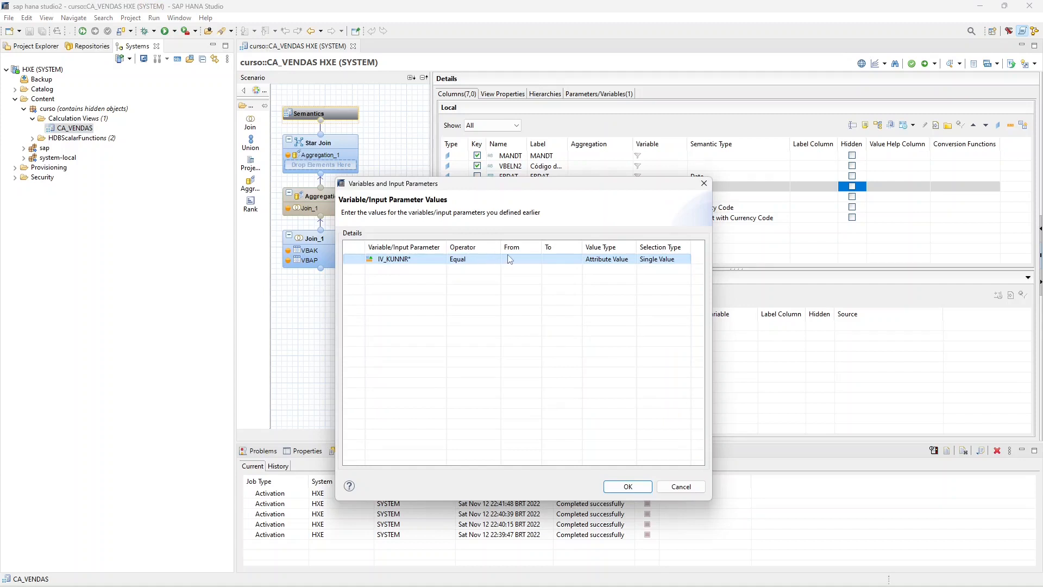
pyautogui.click(511, 259)
pyautogui.click(520, 256)
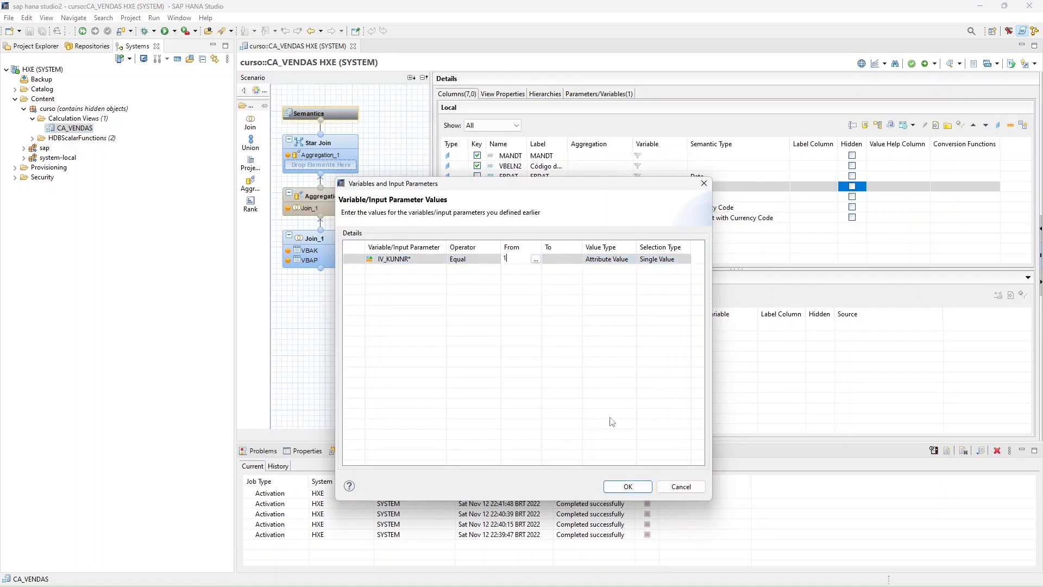
pyautogui.click(630, 486)
pyautogui.click(369, 64)
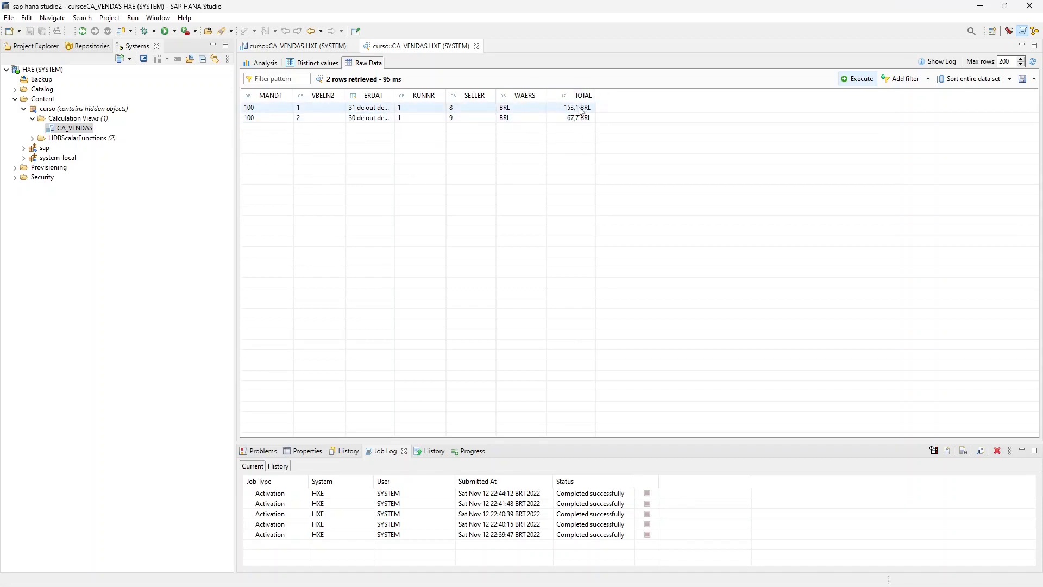
pyautogui.click(310, 47)
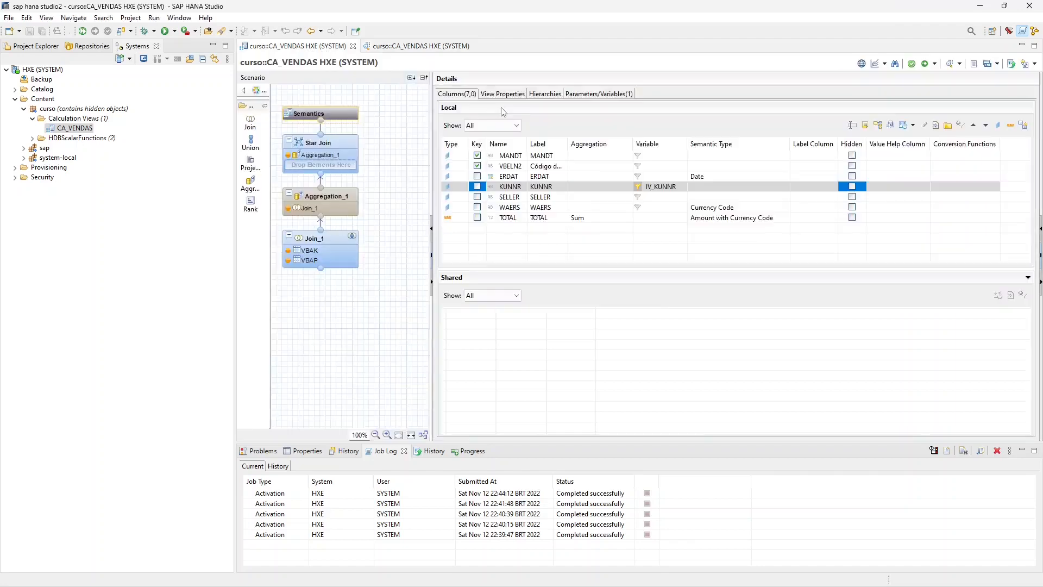
pyautogui.click(477, 46)
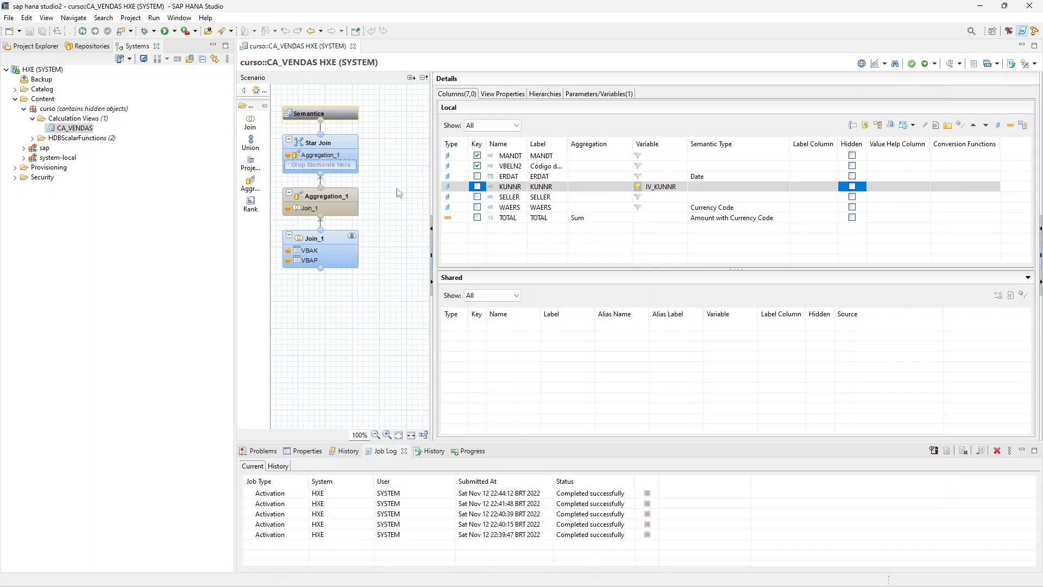
# - Move Aggregation_1 and Join_1 down and insert a new join node between Aggregation_1 and Star Join
pyautogui.moveTo(402, 178); pyautogui.dragTo(280, 286)
pyautogui.moveTo(333, 210); pyautogui.dragTo(337, 316)
pyautogui.click(379, 220)
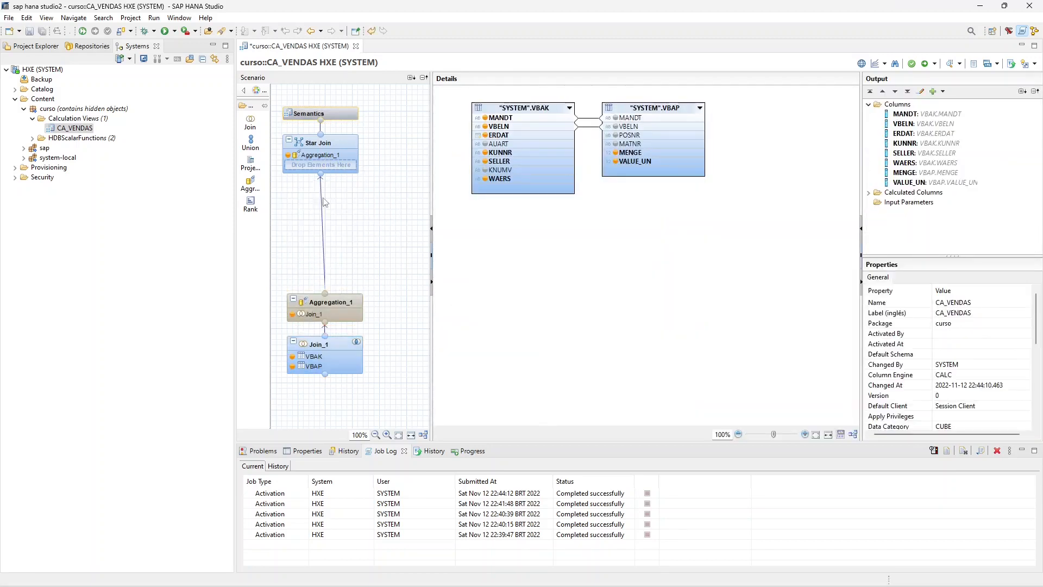
pyautogui.click(250, 122)
pyautogui.click(323, 231)
pyautogui.click(570, 305)
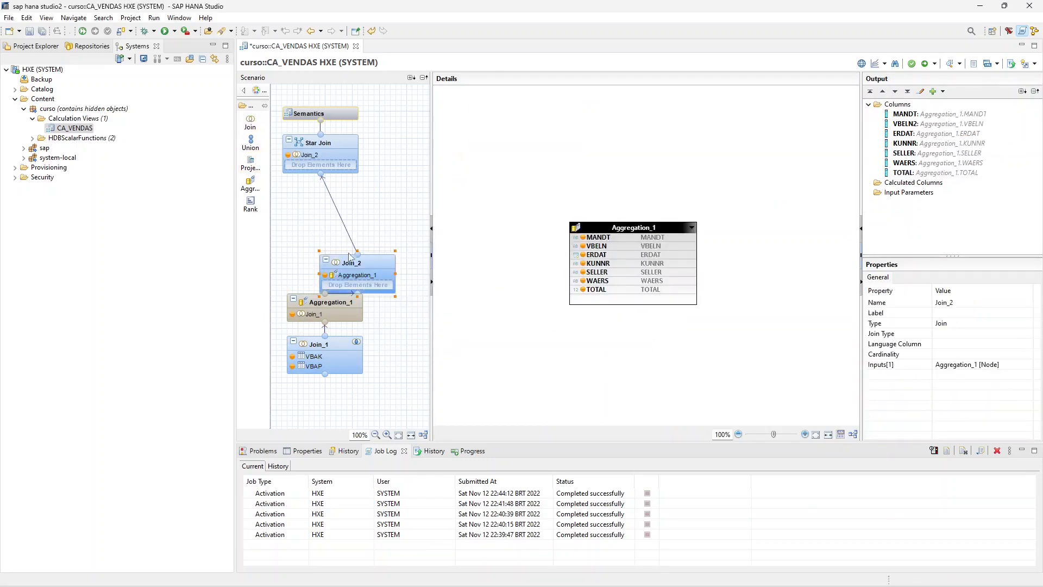
pyautogui.moveTo(349, 256); pyautogui.dragTo(316, 216)
# - Add table KNA1 to Join_2, output its NAME column, and join it to Aggregation_1 on KUNNR
pyautogui.hotkey('ctrl', 'f')
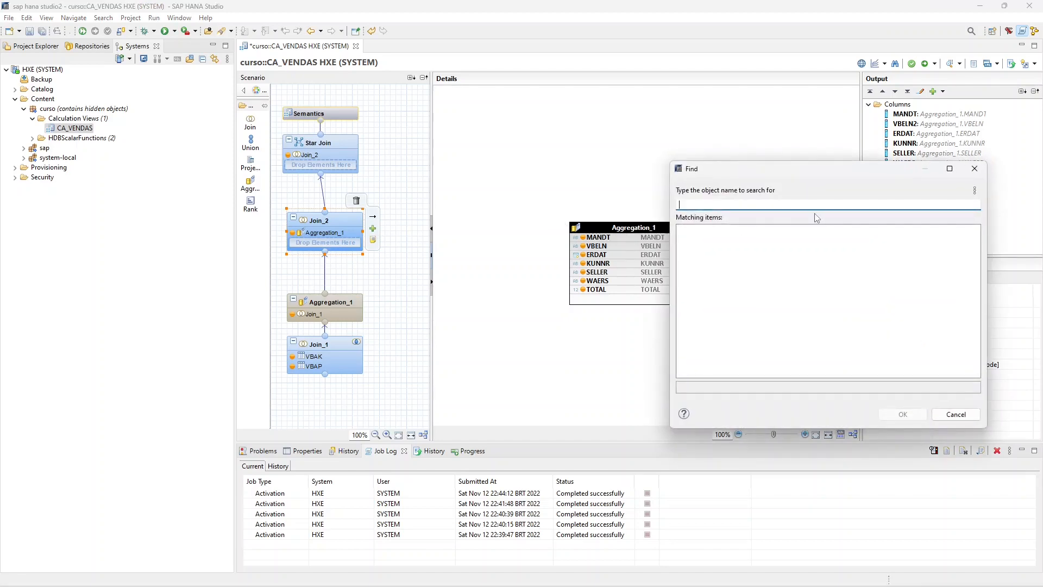
pyautogui.write('kna1')
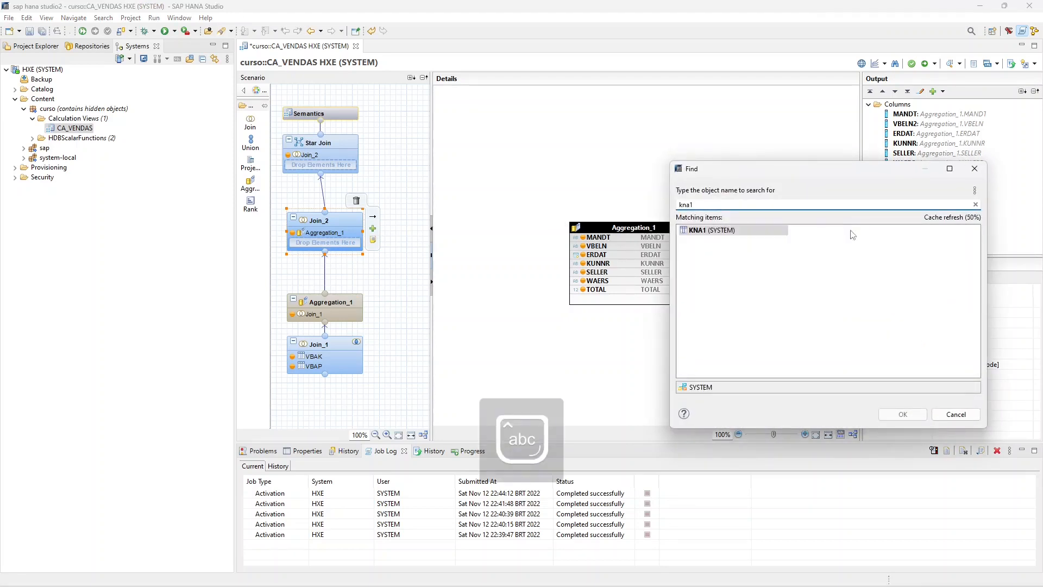
pyautogui.doubleClick(750, 232)
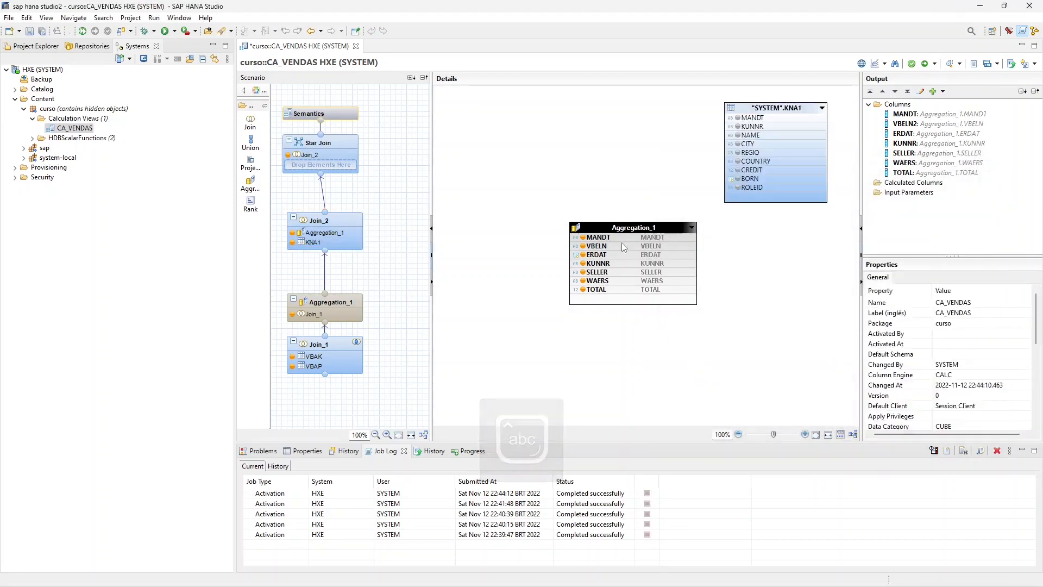
pyautogui.click(739, 135)
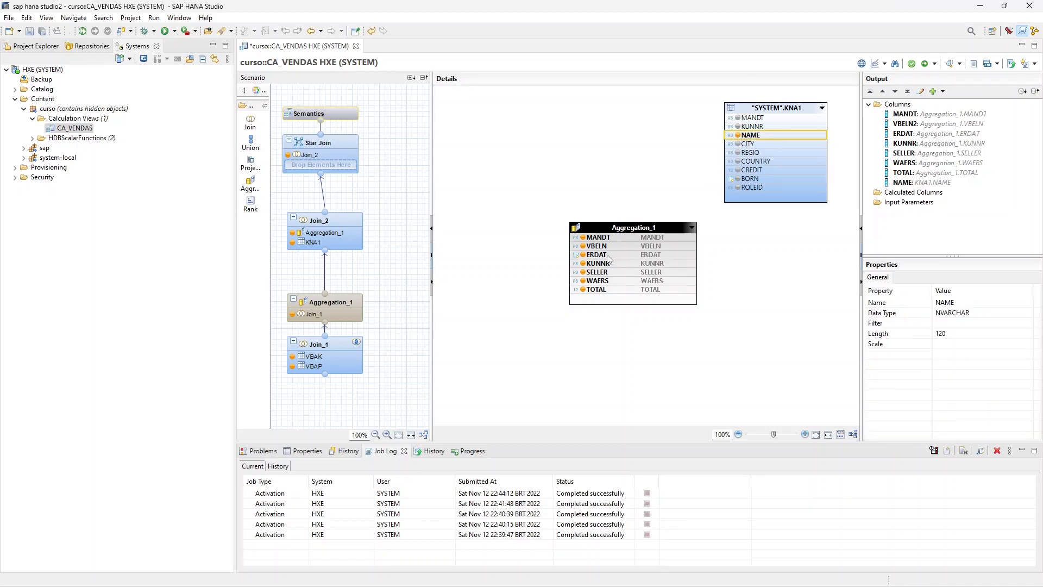
pyautogui.moveTo(601, 265); pyautogui.dragTo(751, 127)
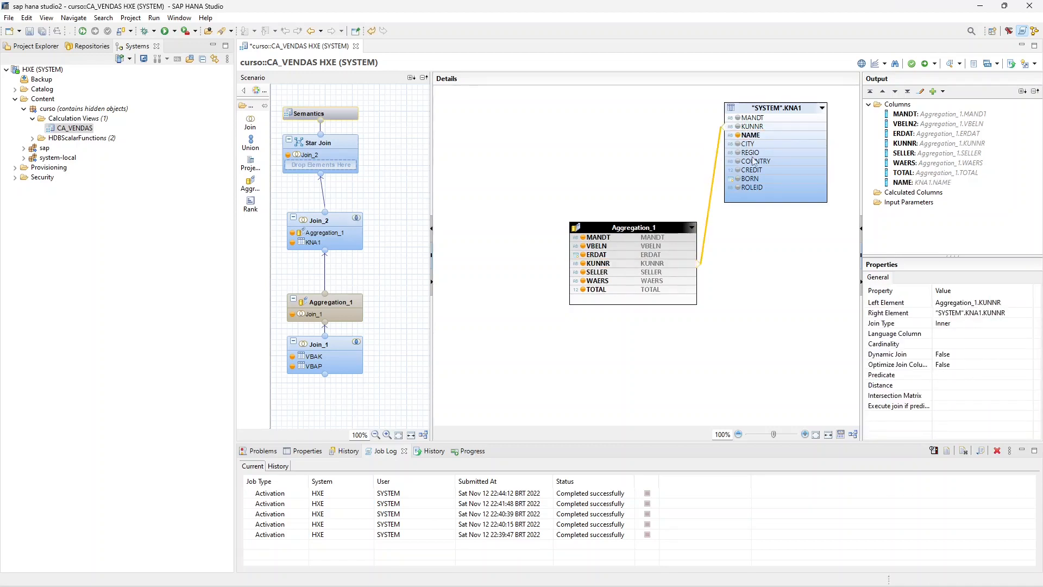
# - Add NAME to the Star Join output, return to the Semantics node and save the view
pyautogui.click(341, 154)
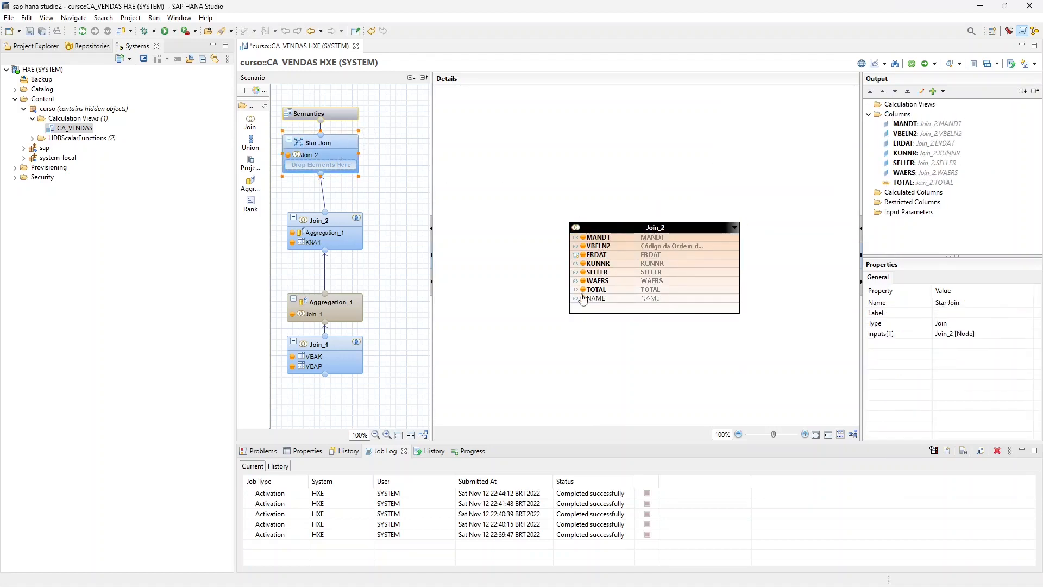
pyautogui.click(583, 298)
pyautogui.click(329, 114)
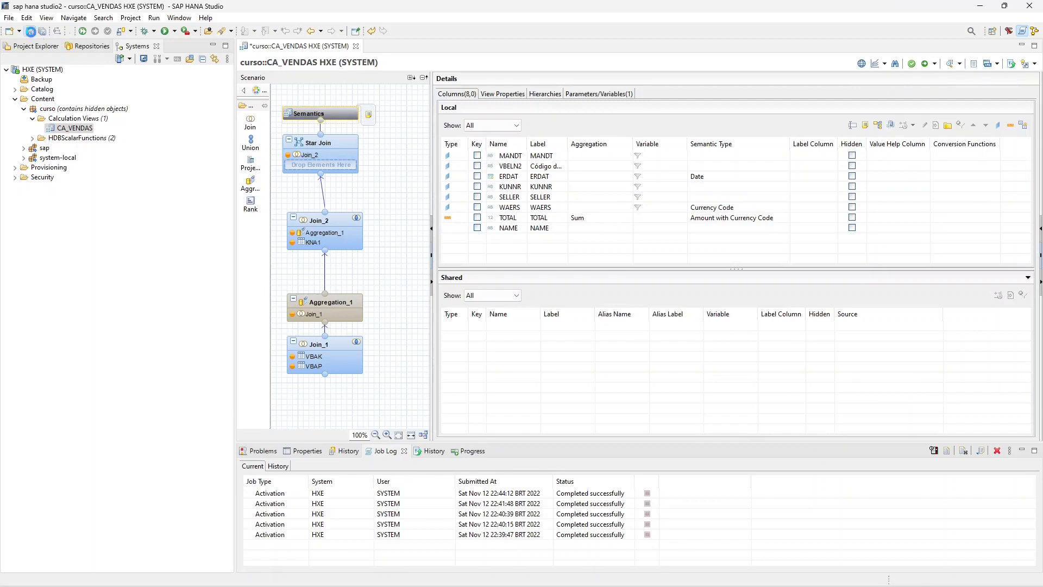
pyautogui.hotkey('ctrl', 's')
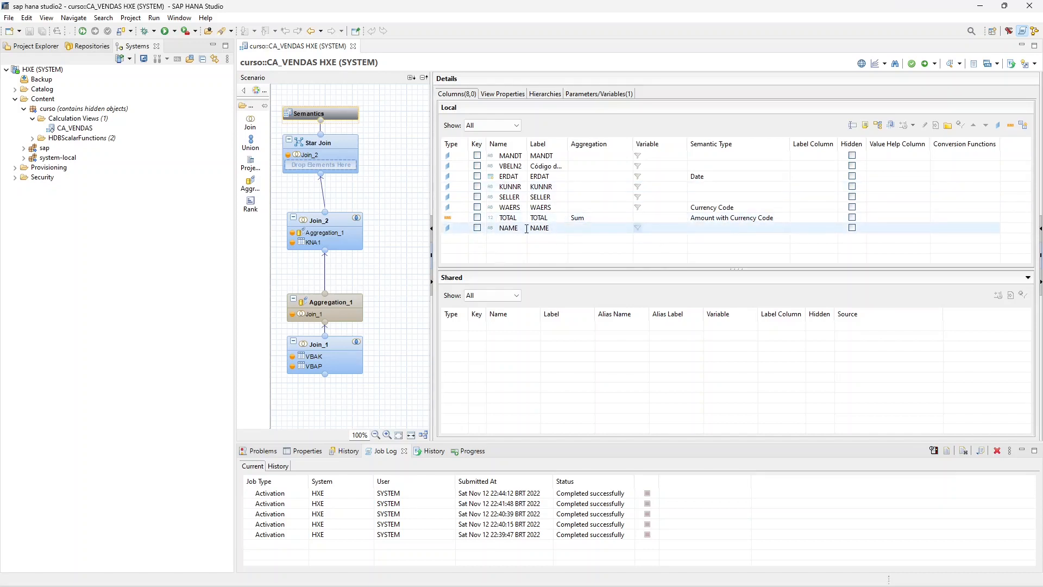
# - Set NAME as the label column for KUNNR, save the view and activate CA_VENDAS
pyautogui.click(817, 189)
pyautogui.click(831, 190)
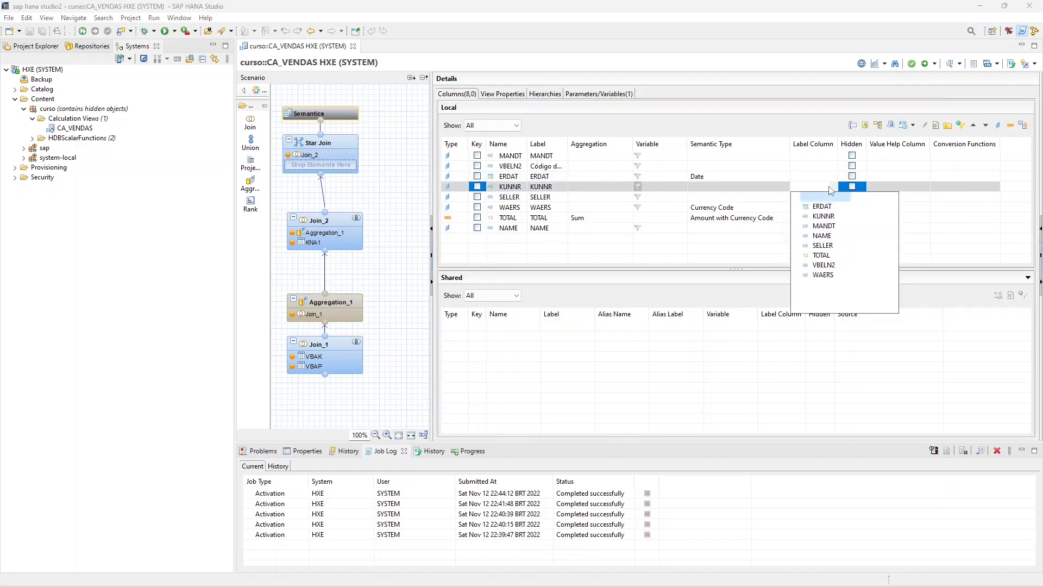
pyautogui.click(826, 236)
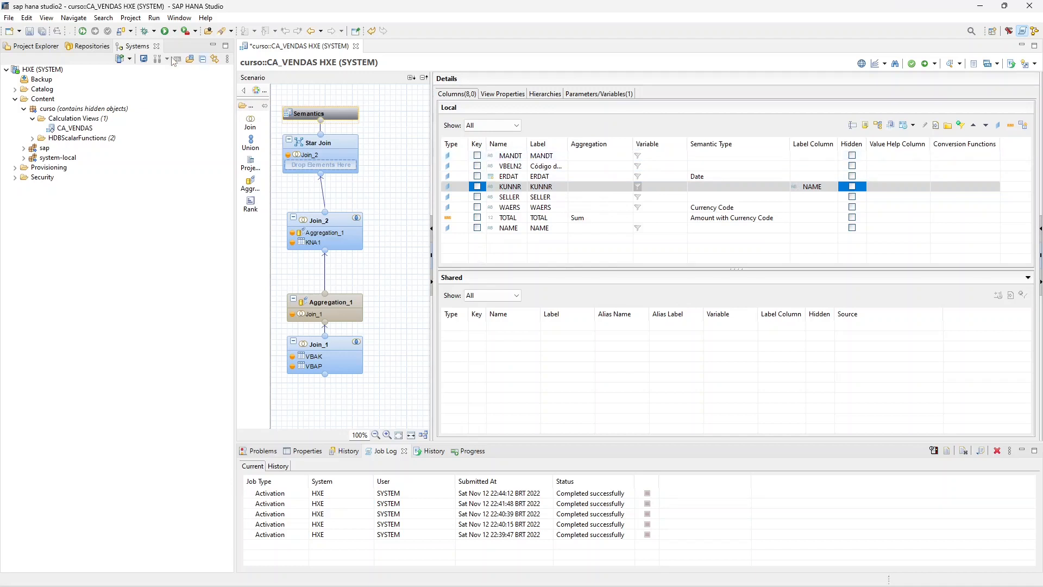
pyautogui.click(31, 31)
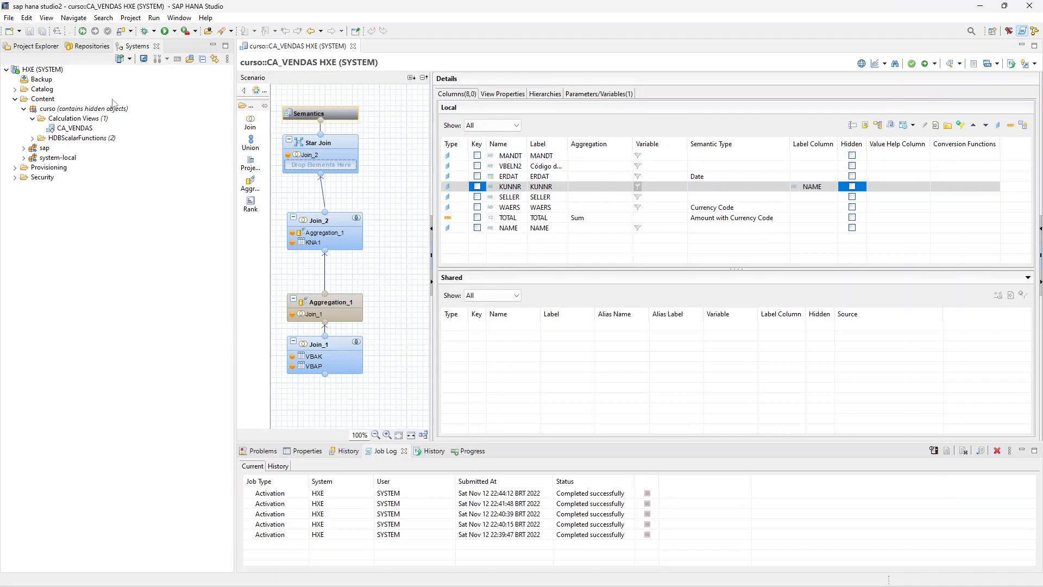
pyautogui.rightClick(66, 129)
pyautogui.click(103, 165)
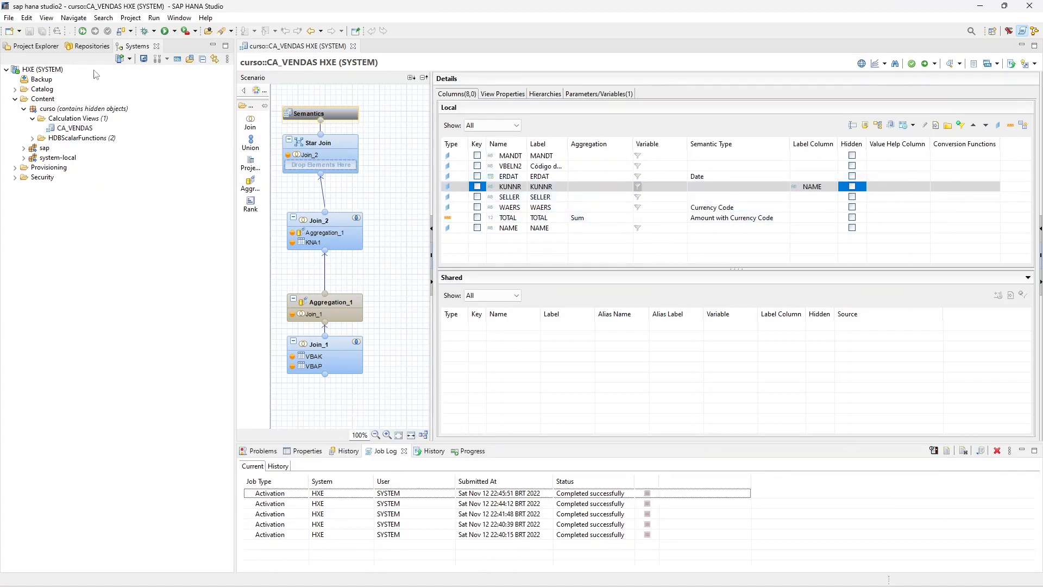
# - Open the value help for IV_KUNNR in the CA_VENDAS data preview to check its descriptions, and cancel the preview
pyautogui.rightClick(72, 129)
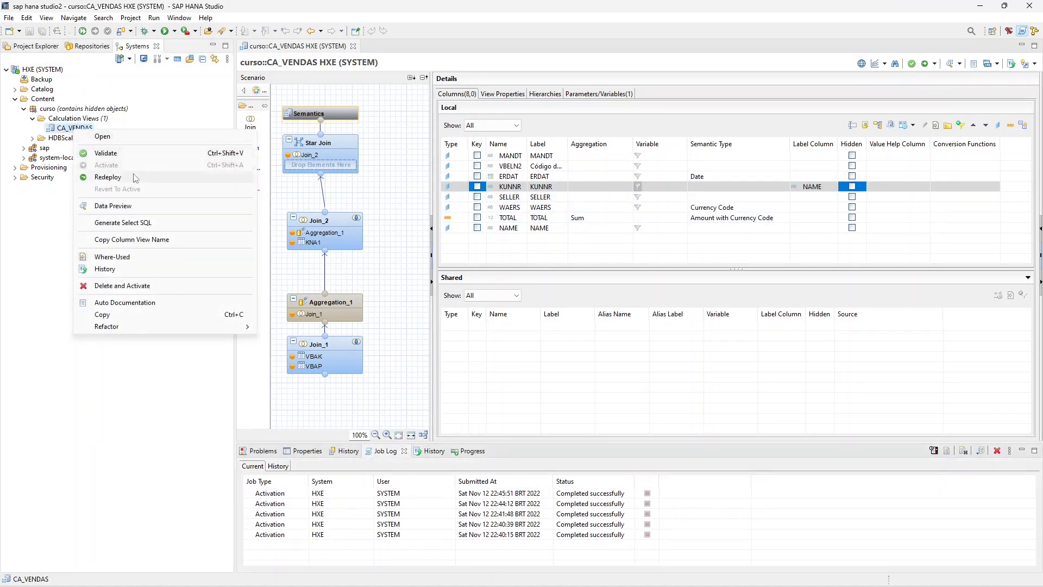
pyautogui.click(131, 208)
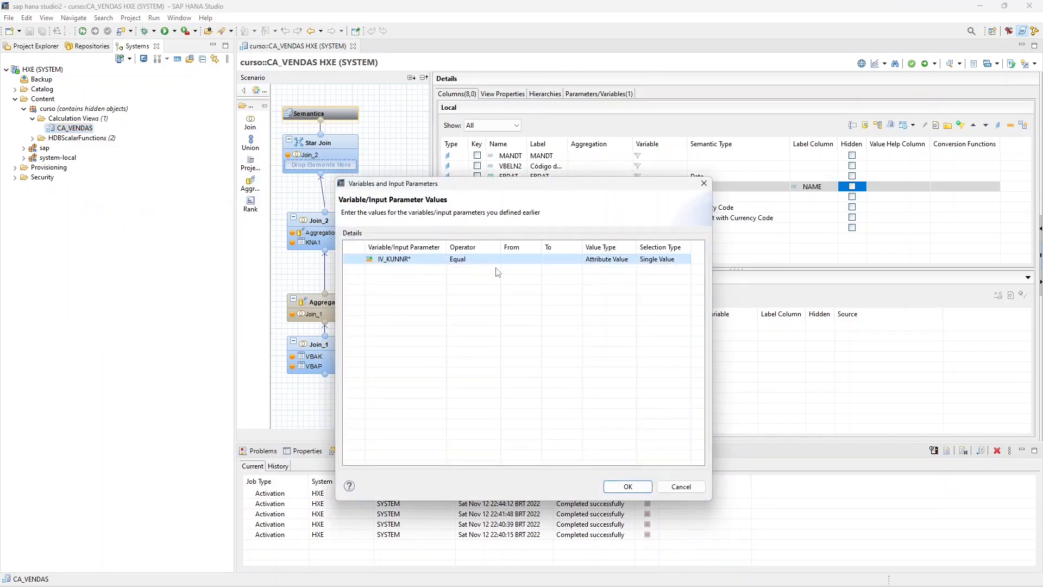
pyautogui.click(524, 260)
pyautogui.click(535, 259)
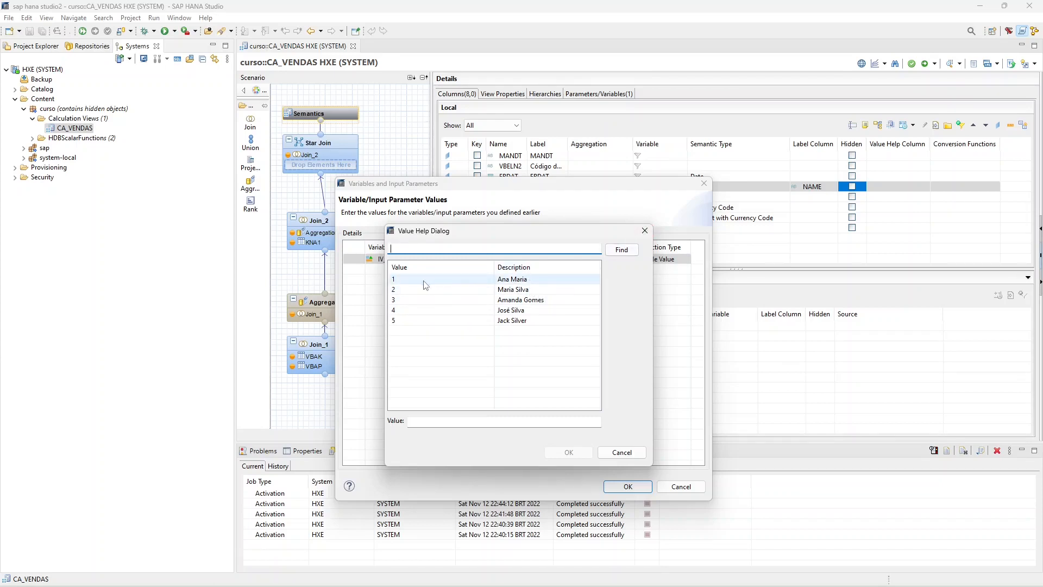
pyautogui.click(645, 230)
pyautogui.click(704, 184)
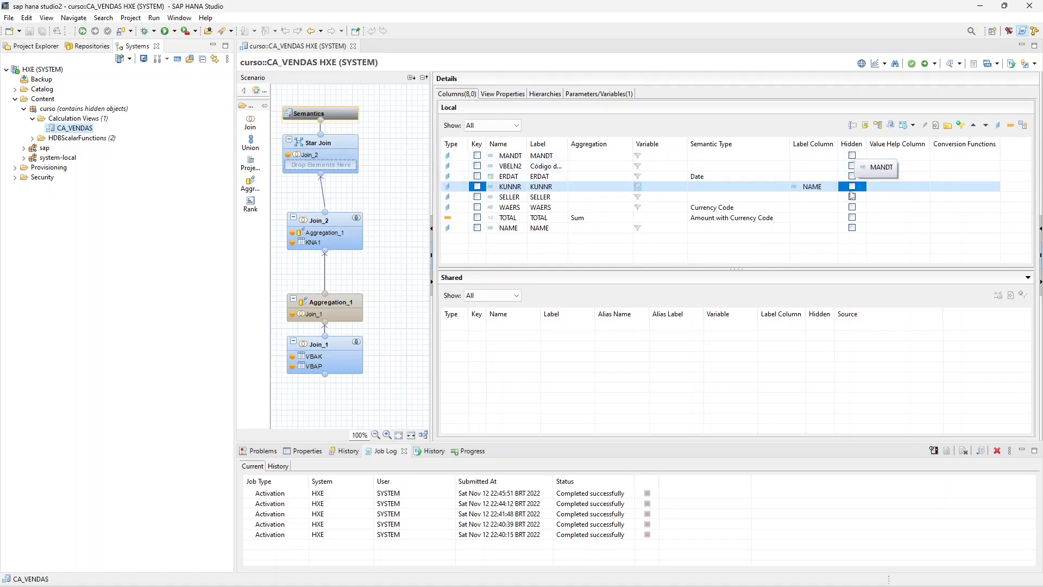
# - Preview the raw data of CA_VENDAS with a customer number entered for IV_KUNNR, and close the preview
pyautogui.rightClick(84, 130)
pyautogui.click(116, 203)
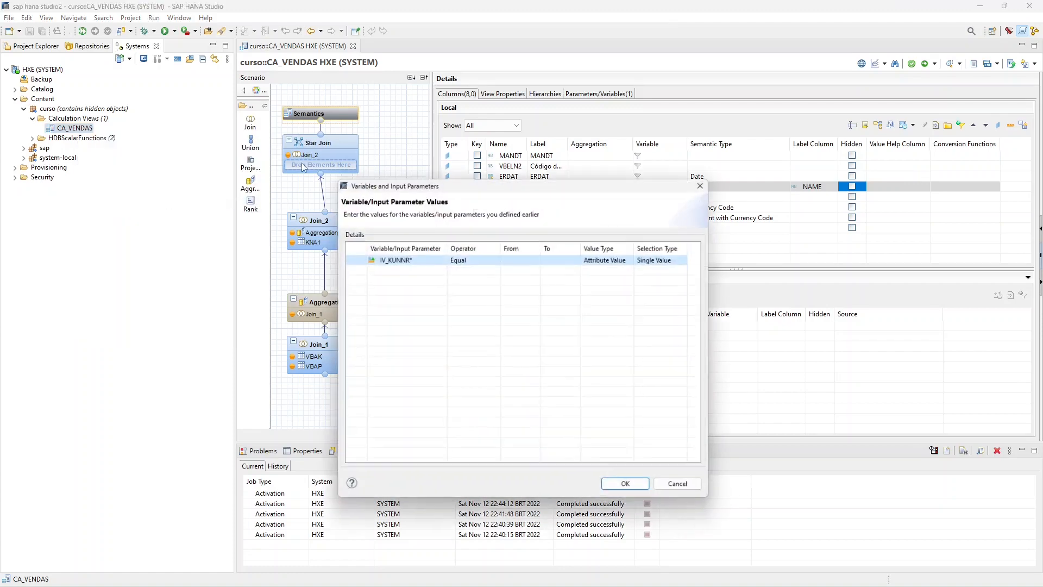
pyautogui.click(525, 260)
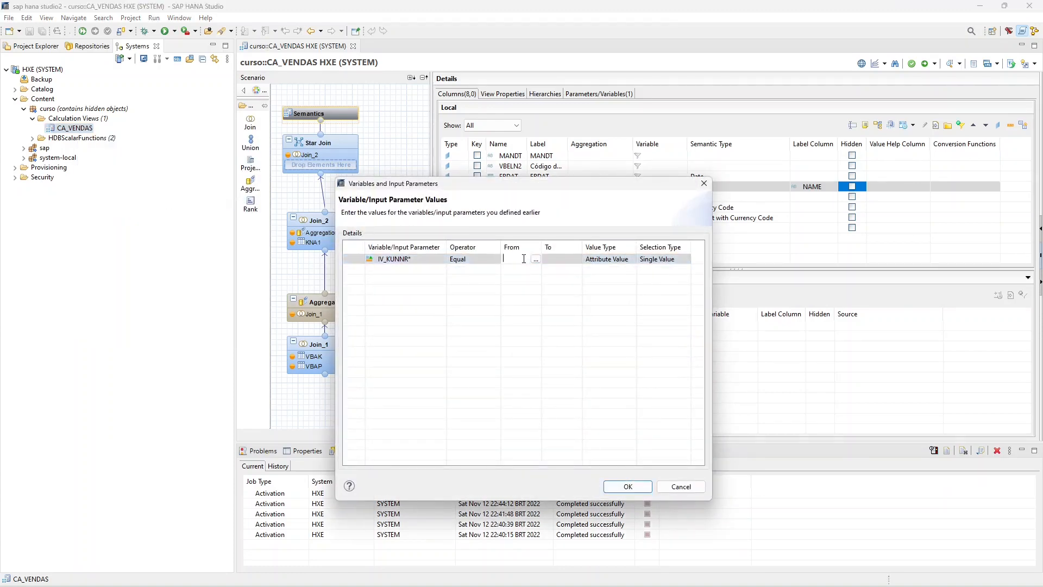
pyautogui.click(629, 487)
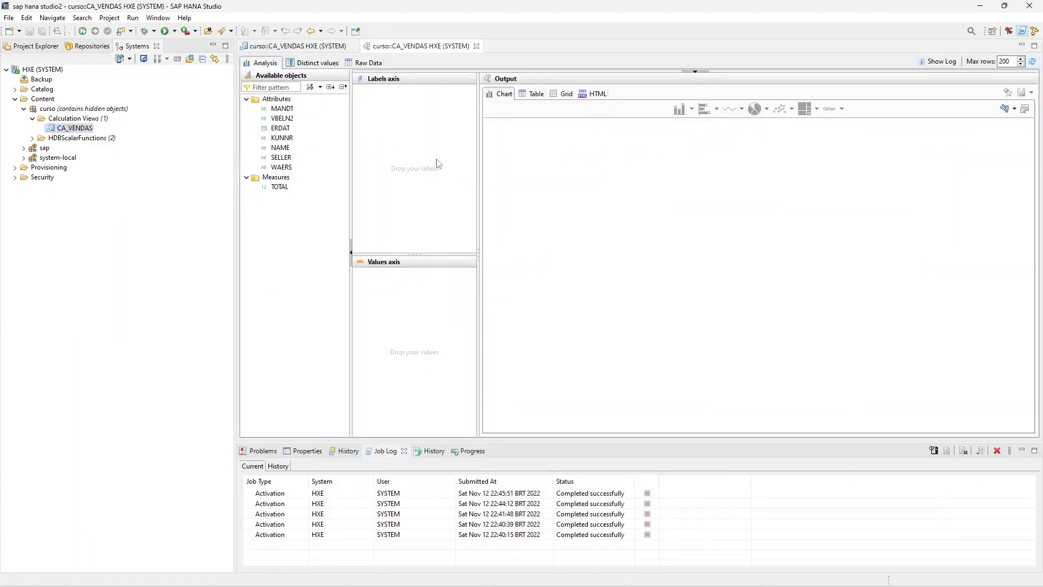
pyautogui.click(377, 64)
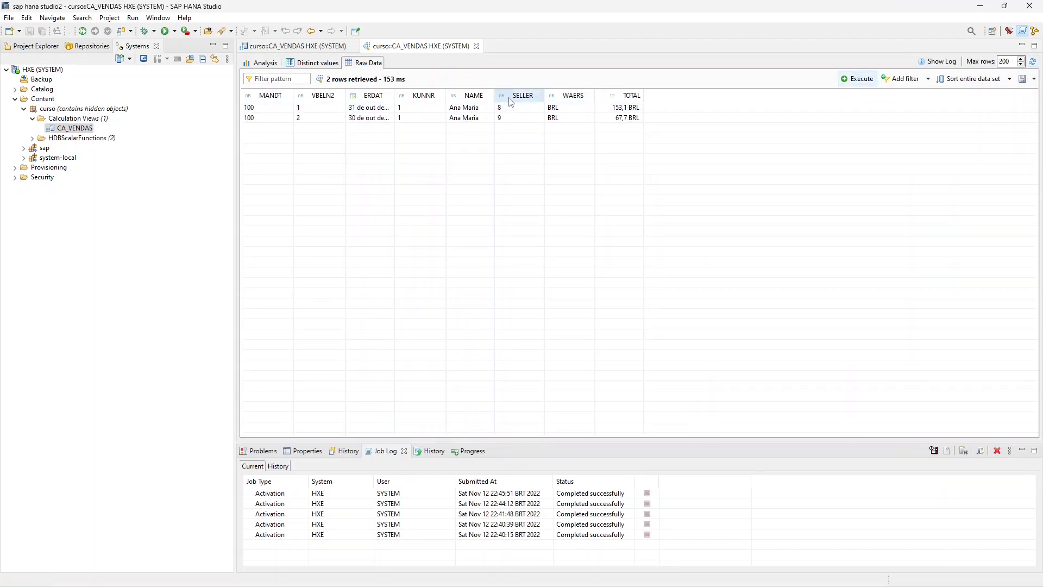
pyautogui.click(298, 46)
pyautogui.click(475, 46)
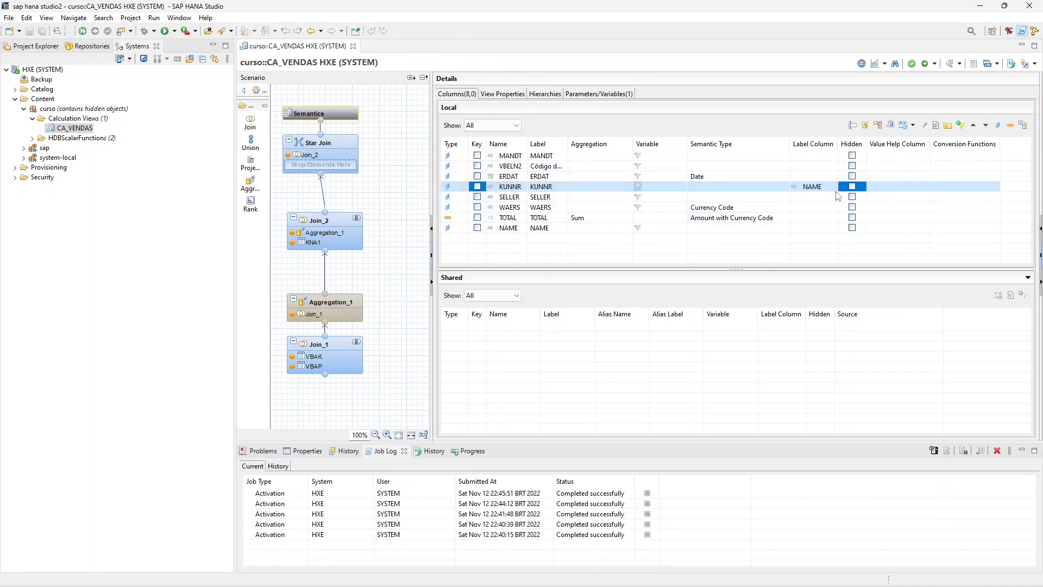
# - Mark the SELLER column as hidden, save the view and activate CA_VENDAS
pyautogui.click(852, 197)
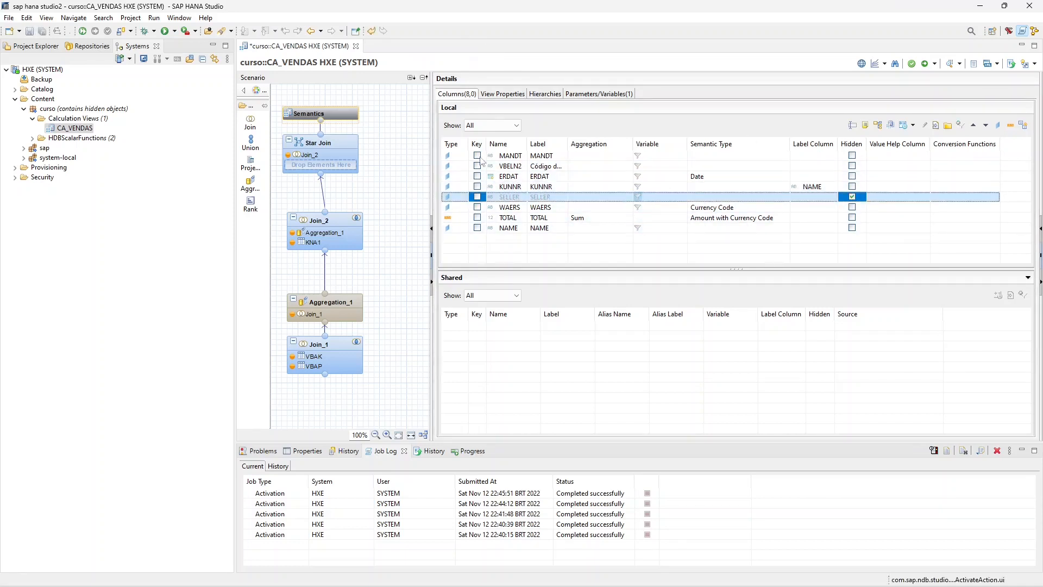
pyautogui.click(29, 30)
pyautogui.rightClick(72, 129)
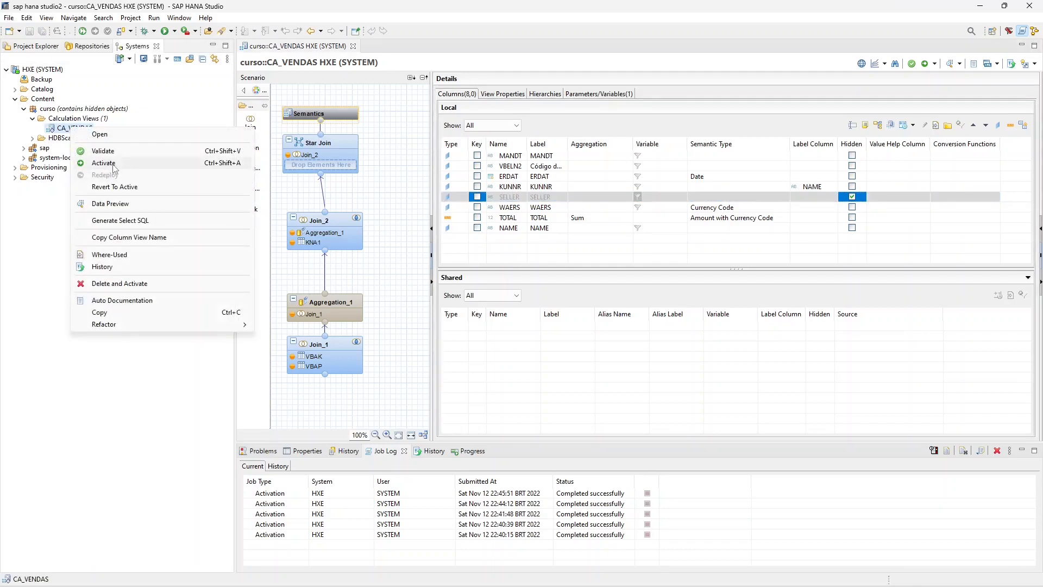
pyautogui.click(113, 163)
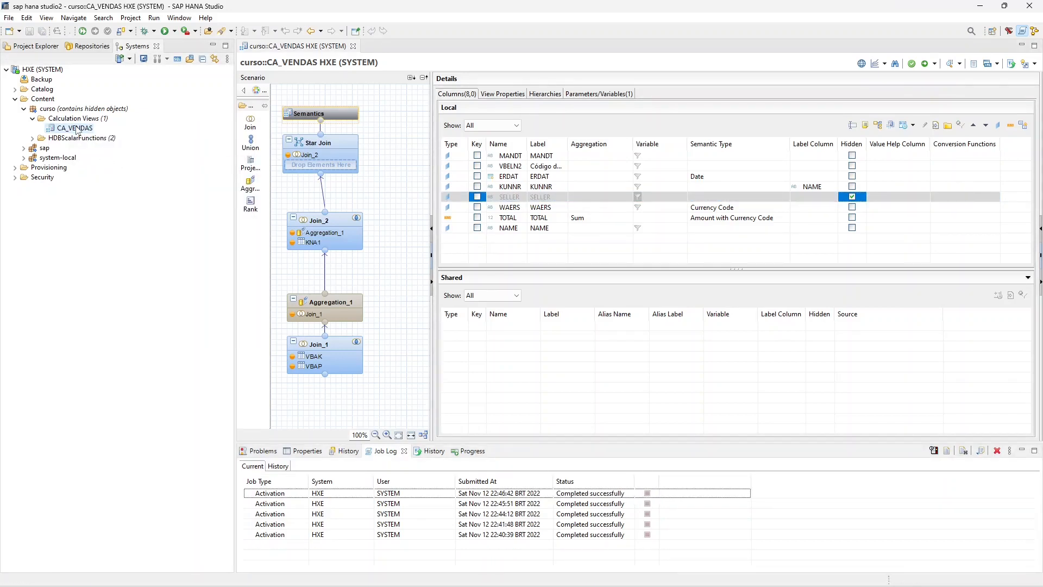
# - Check the raw data of CA_VENDAS for the hidden SELLER column, using a customer number for IV_KUNNR, and close the preview
pyautogui.rightClick(77, 130)
pyautogui.click(116, 202)
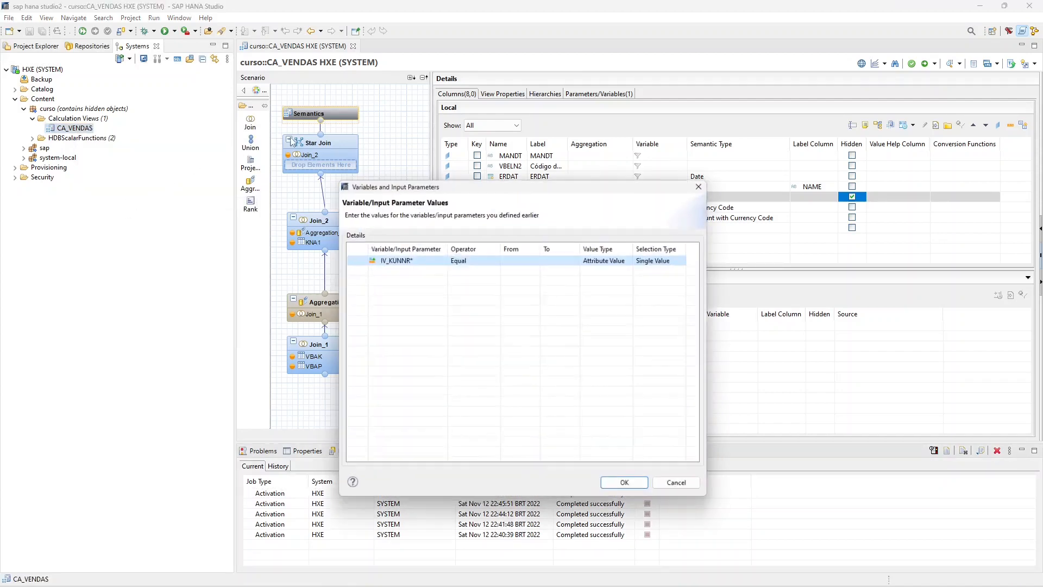
pyautogui.click(537, 262)
pyautogui.click(525, 262)
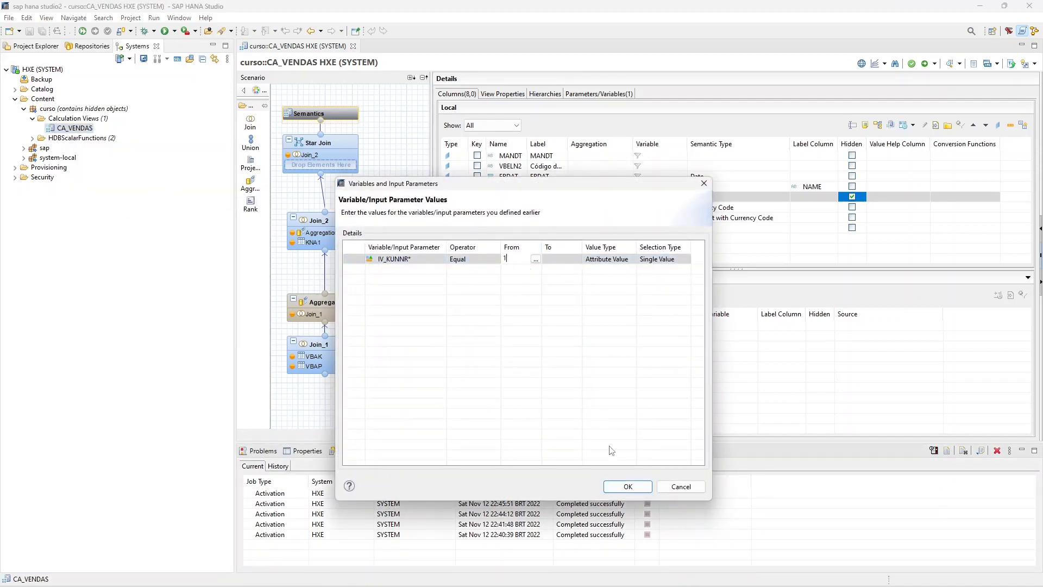
pyautogui.click(626, 485)
pyautogui.click(365, 64)
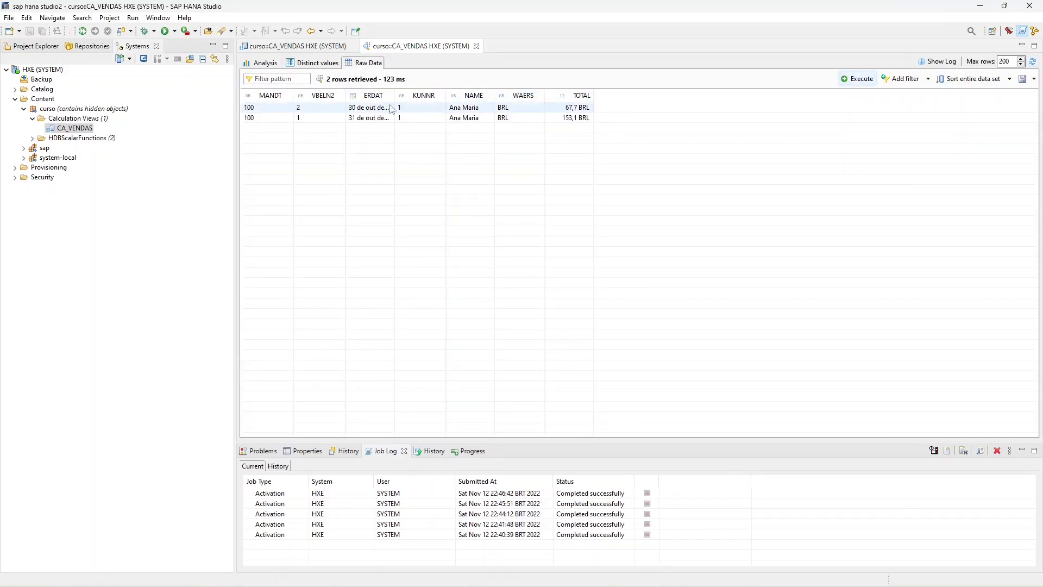
pyautogui.click(476, 46)
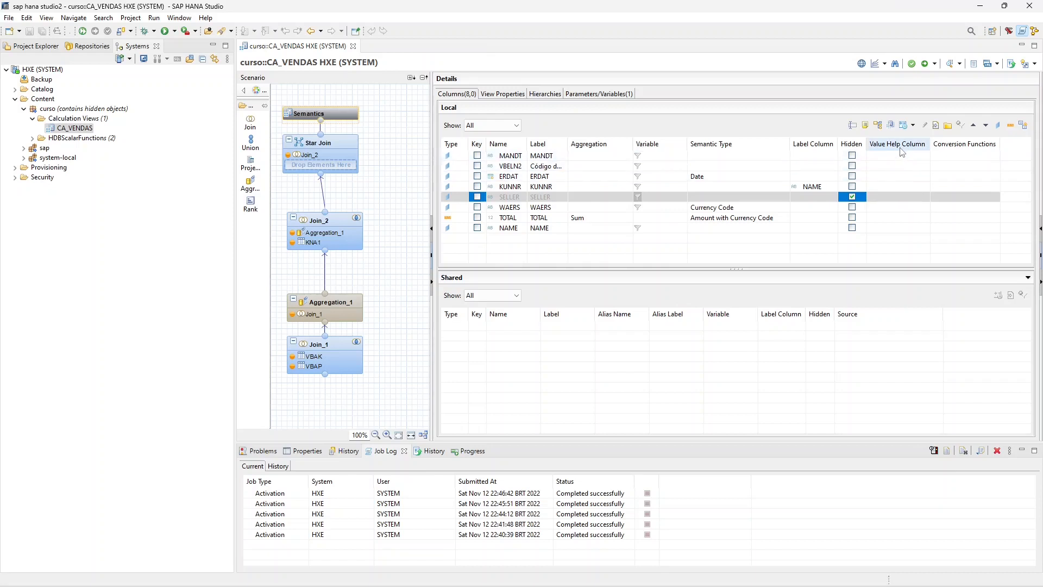
# - Remove the hidden setting from the SELLER column and select the KUNNR column
pyautogui.click(894, 196)
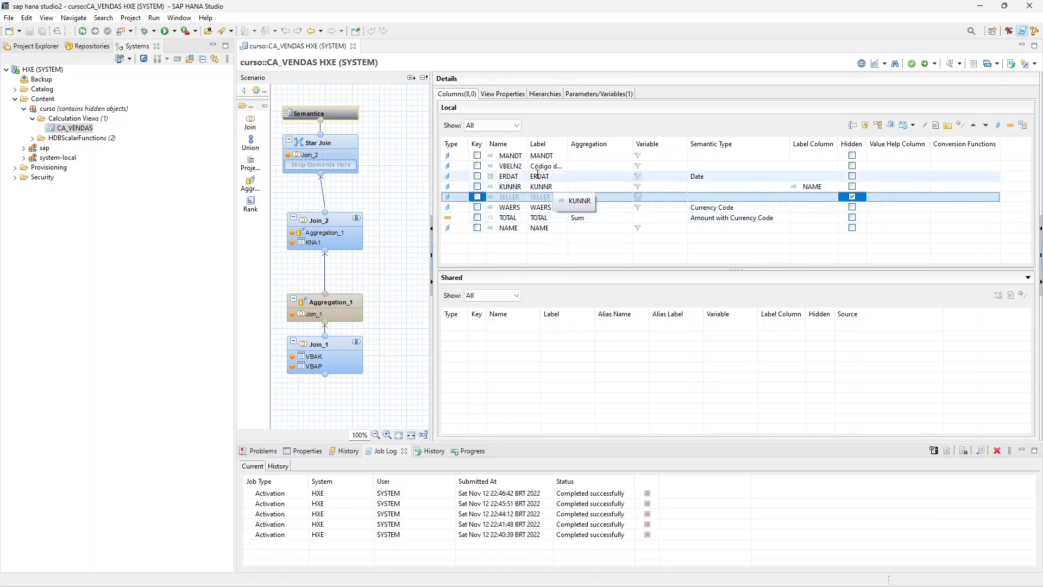
pyautogui.click(851, 198)
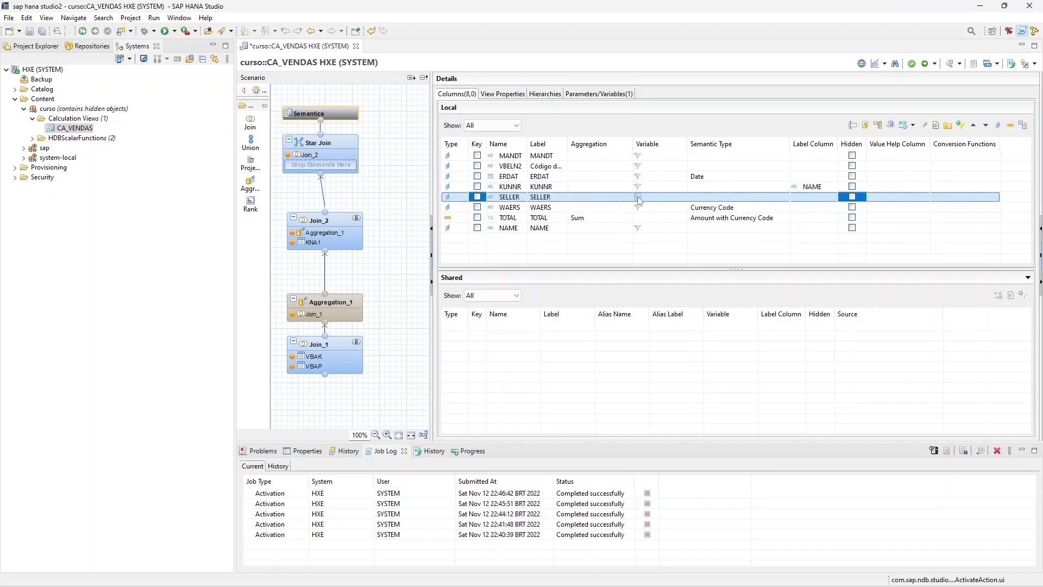
pyautogui.click(899, 188)
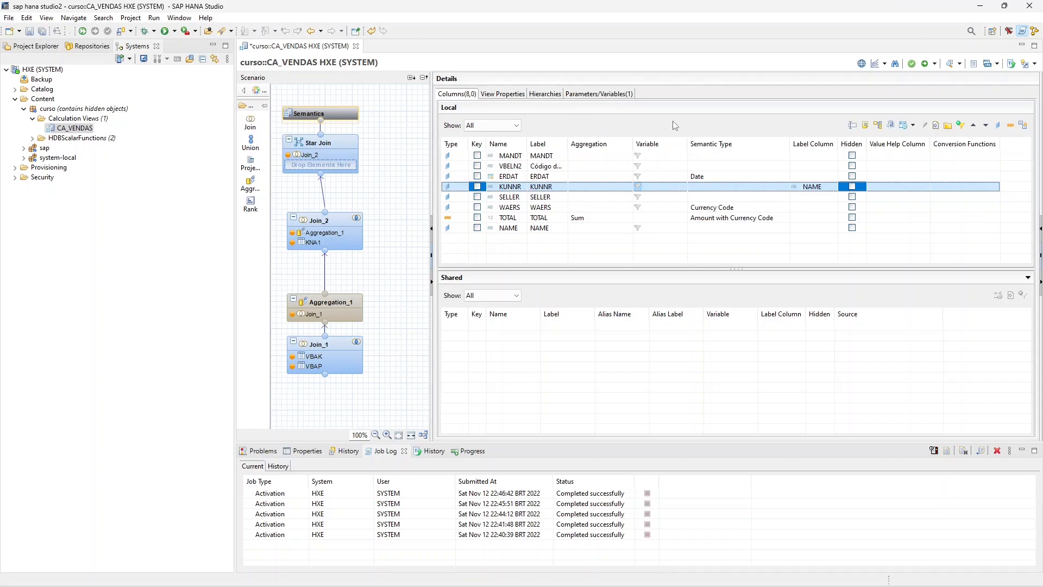
# - Look through the IV_KUNNR variable, the view properties and the hierarchies, and return to the column list
pyautogui.click(579, 96)
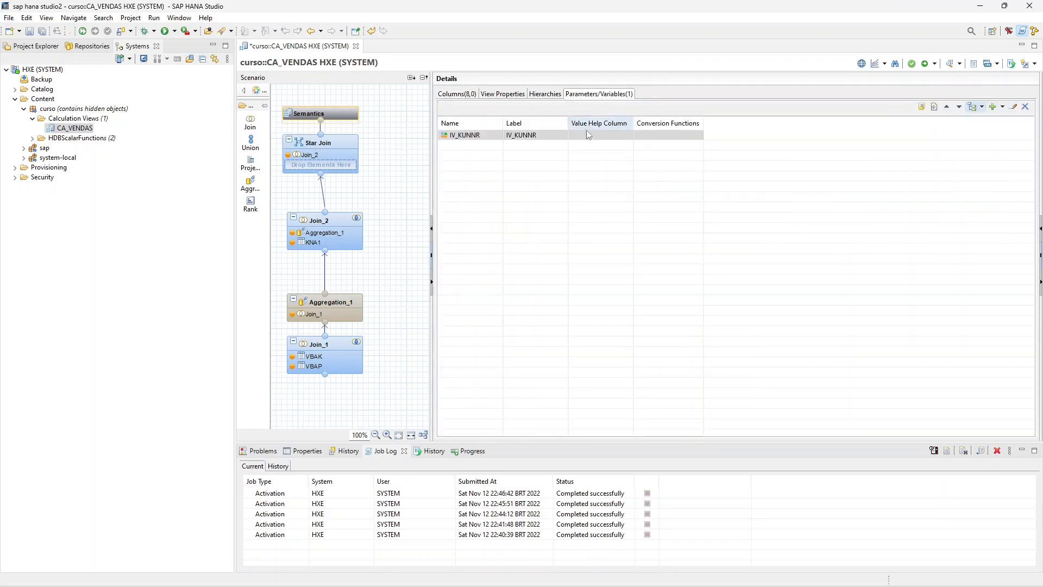
pyautogui.click(474, 137)
pyautogui.click(502, 94)
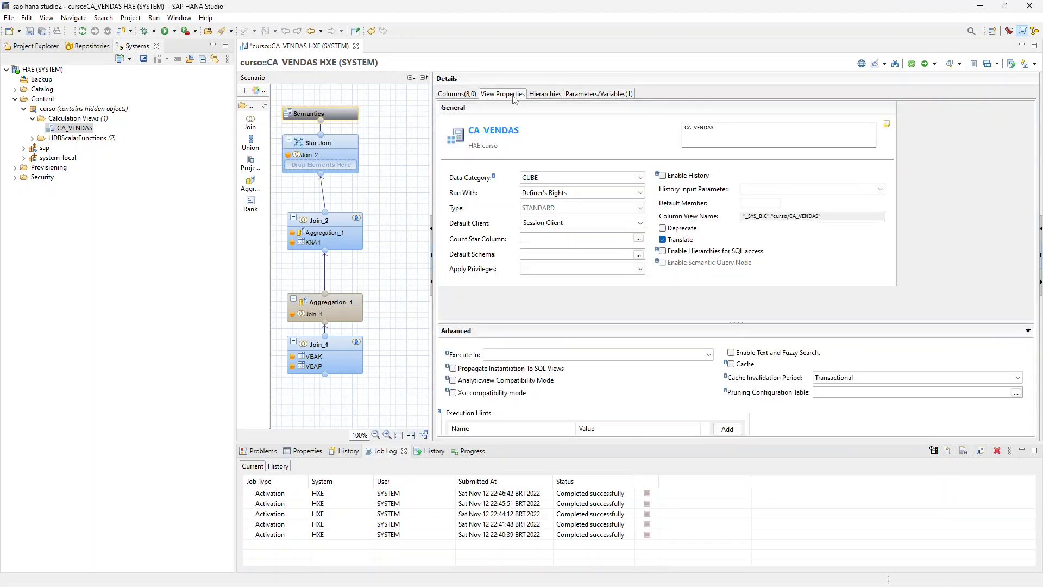
pyautogui.click(546, 94)
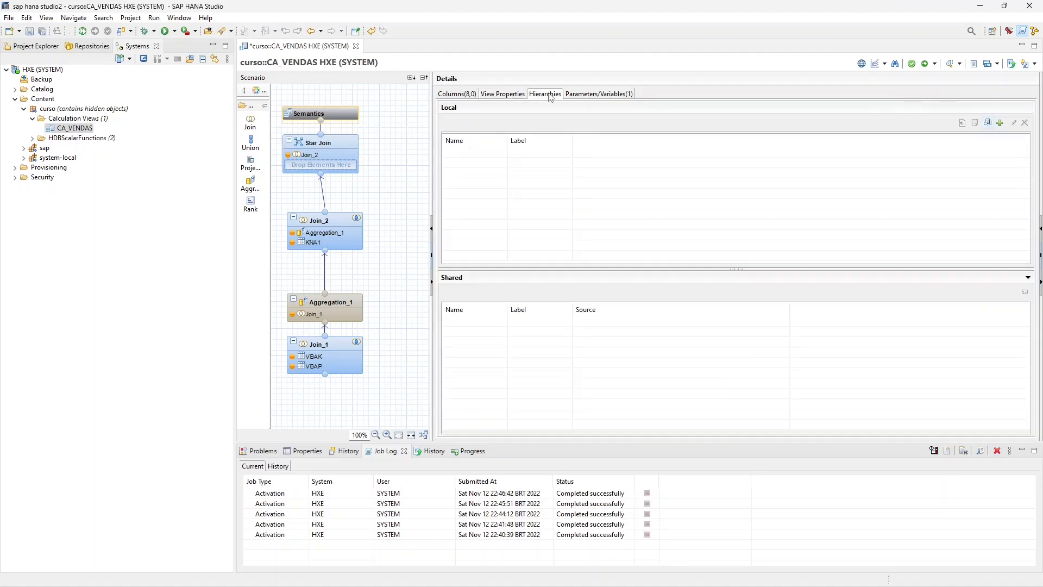
pyautogui.click(582, 95)
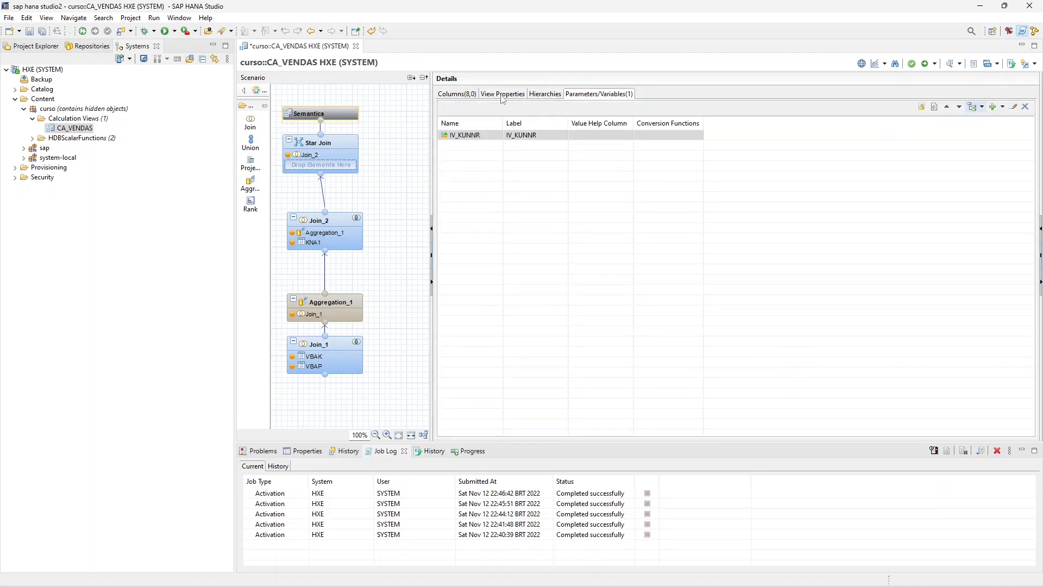
pyautogui.click(470, 95)
# - Assign a value help view to KUNNR, using the SELLER attribute of the current view CA_VENDAS
pyautogui.click(843, 187)
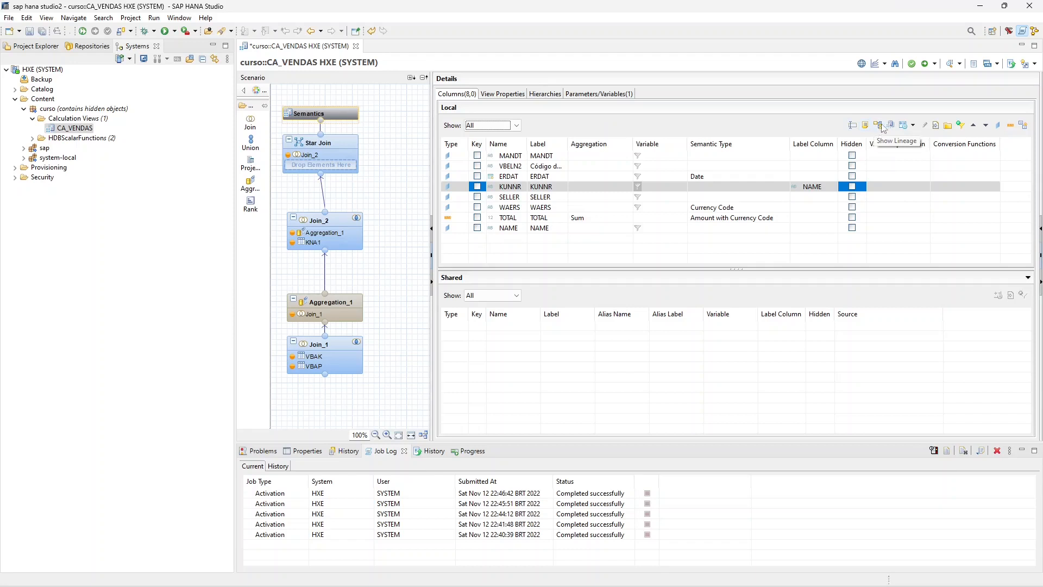
pyautogui.click(911, 129)
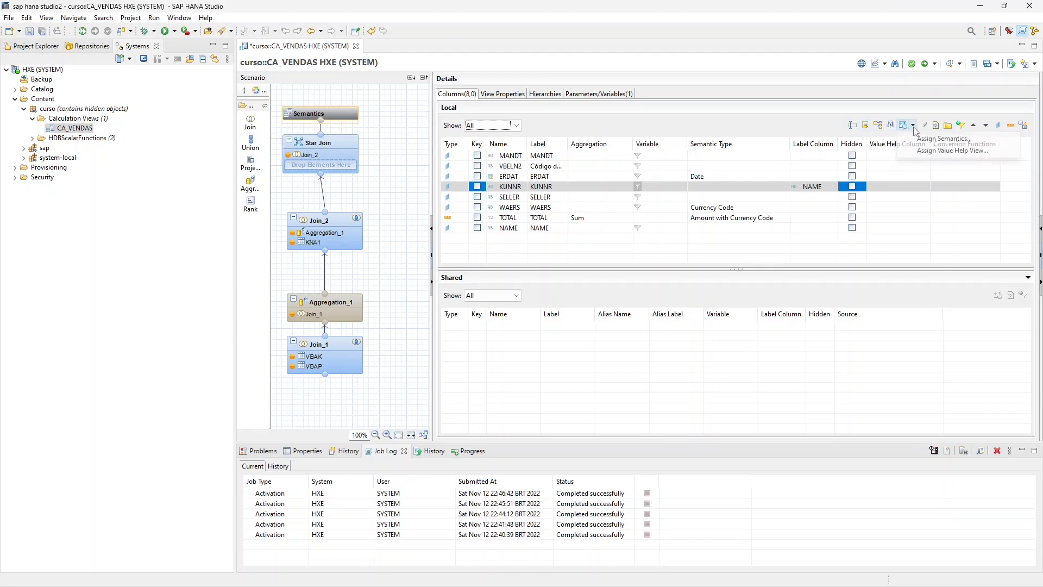
pyautogui.click(969, 152)
pyautogui.moveTo(548, 198); pyautogui.dragTo(693, 195)
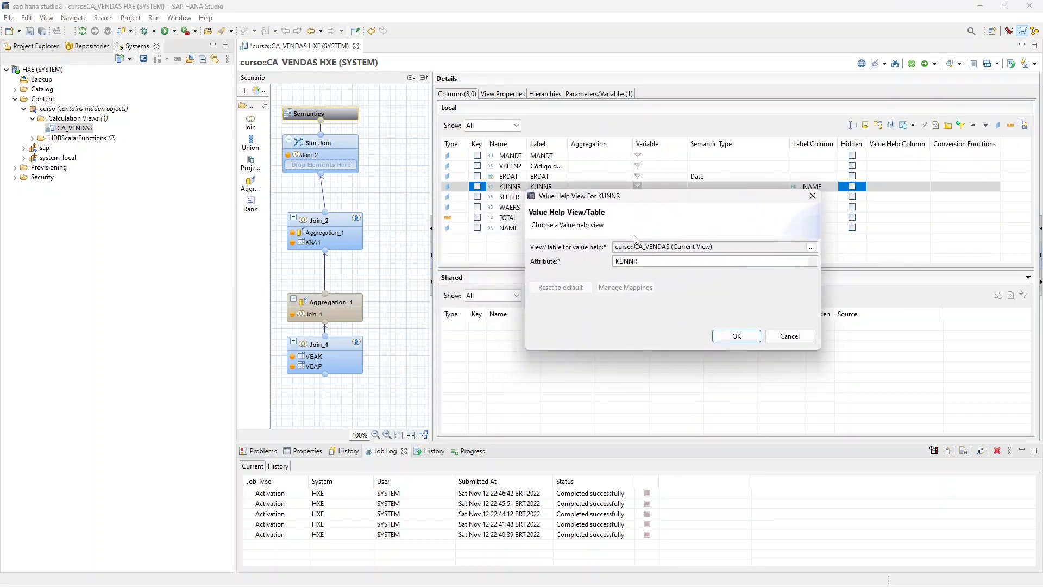
pyautogui.click(646, 263)
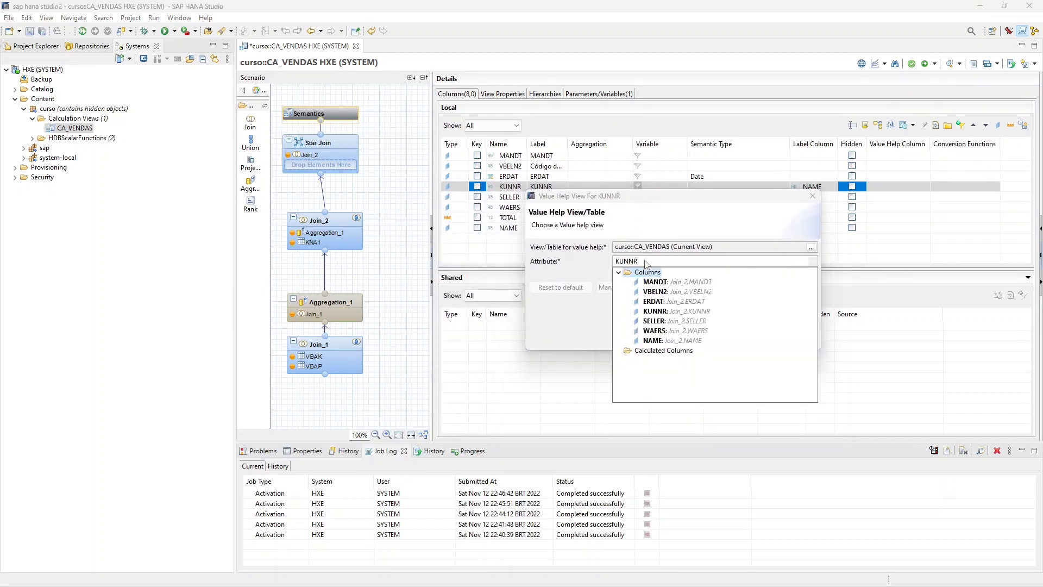
pyautogui.click(665, 321)
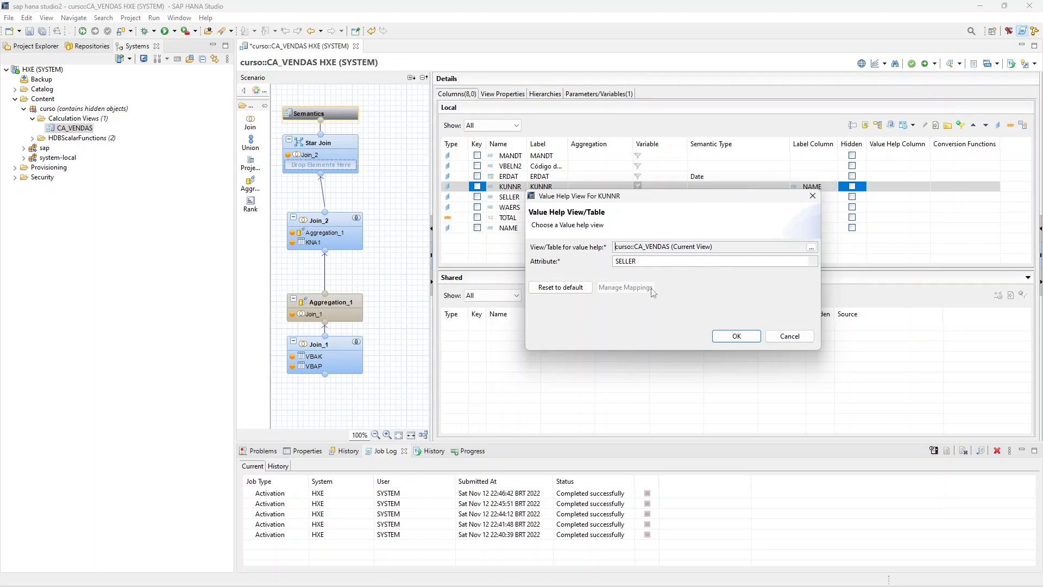
pyautogui.click(736, 335)
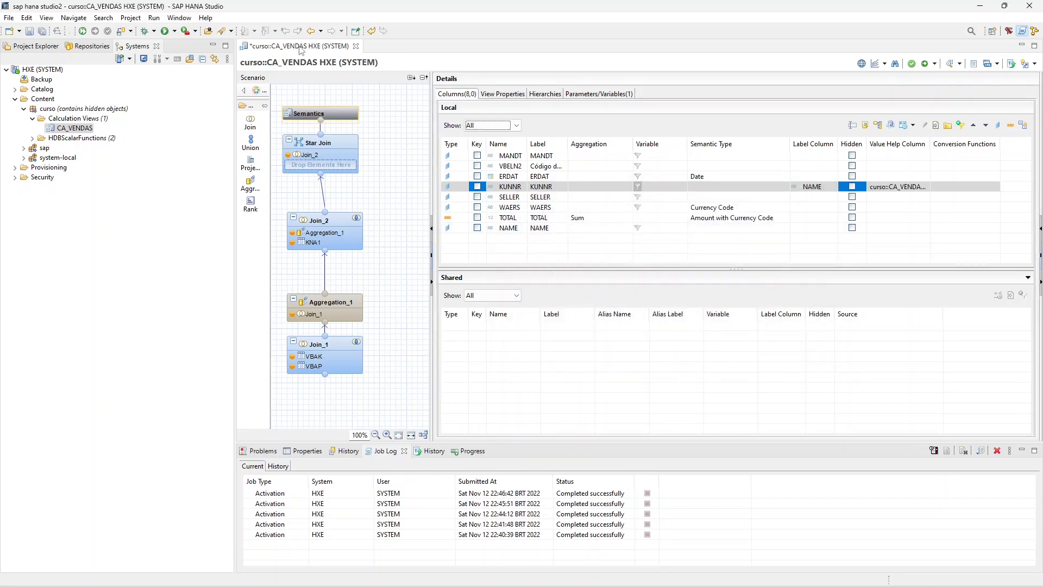
# - Save and activate the calculation view CA_VENDAS with the value help assigned to KUNNR
pyautogui.click(29, 31)
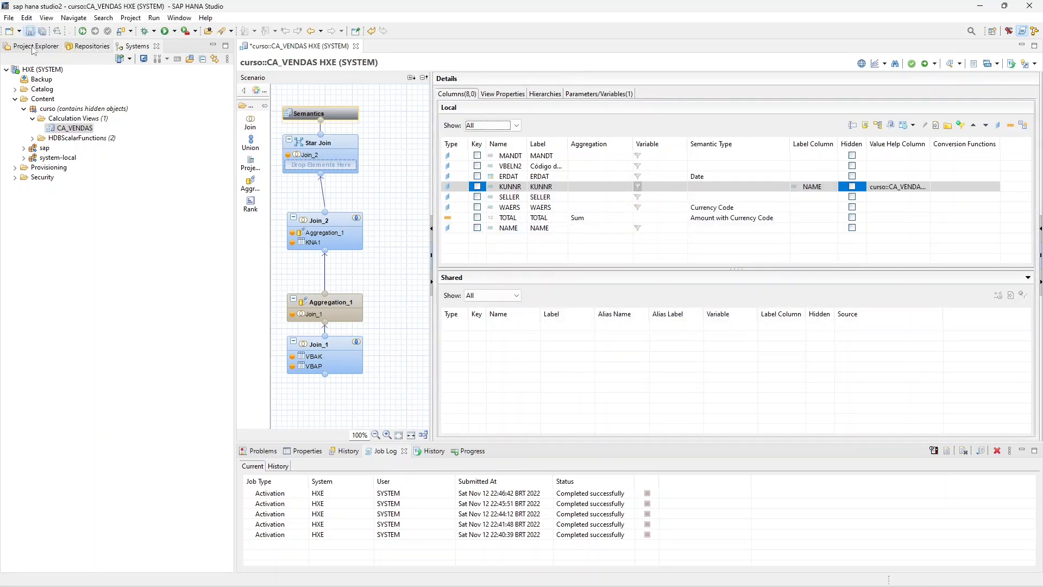
pyautogui.rightClick(73, 127)
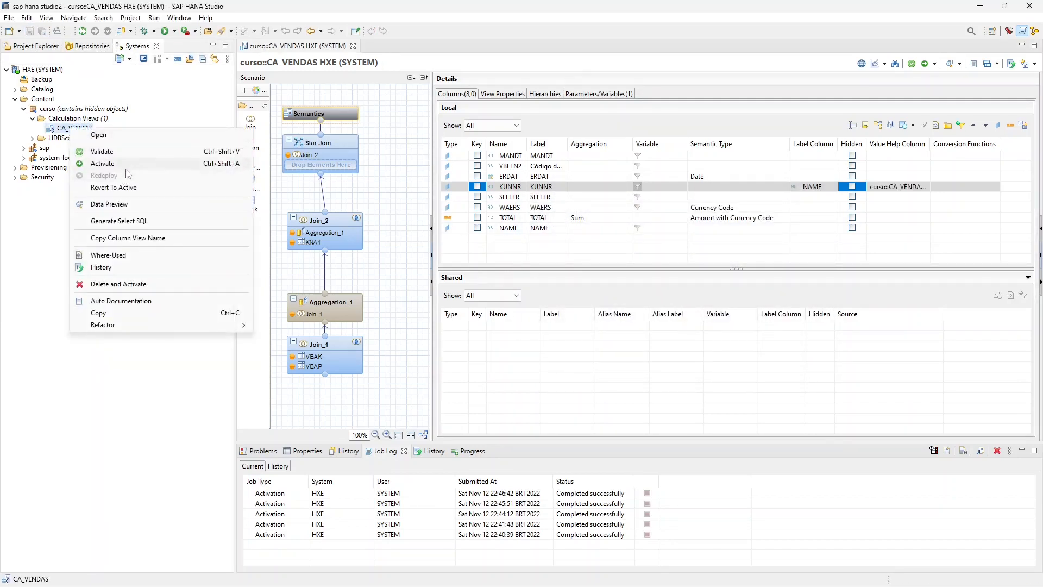
pyautogui.click(125, 163)
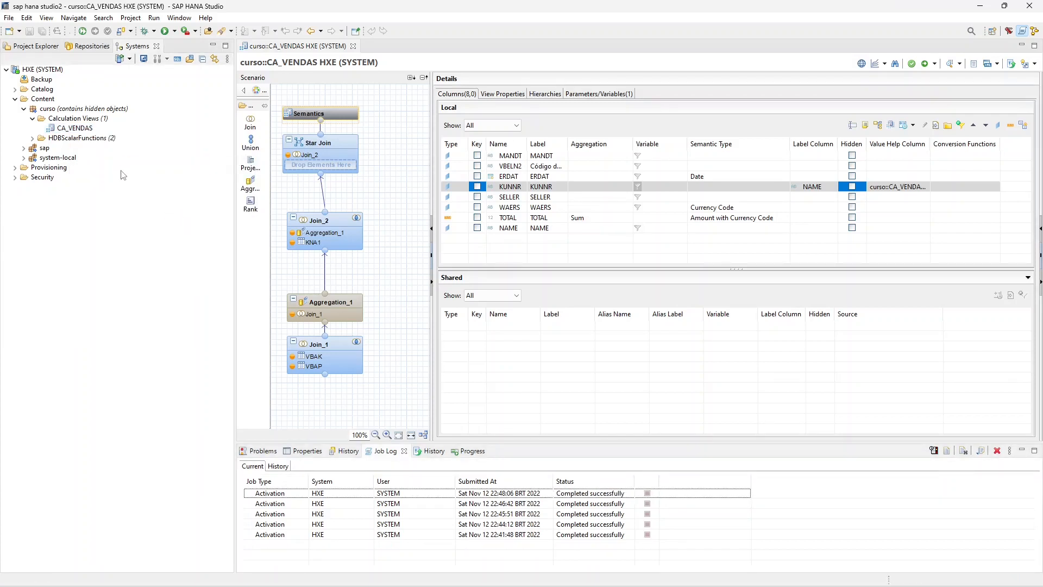
# - Start a data preview of CA_VENDAS, examine the value help list for IV_KUNNR, and cancel the preview
pyautogui.rightClick(73, 127)
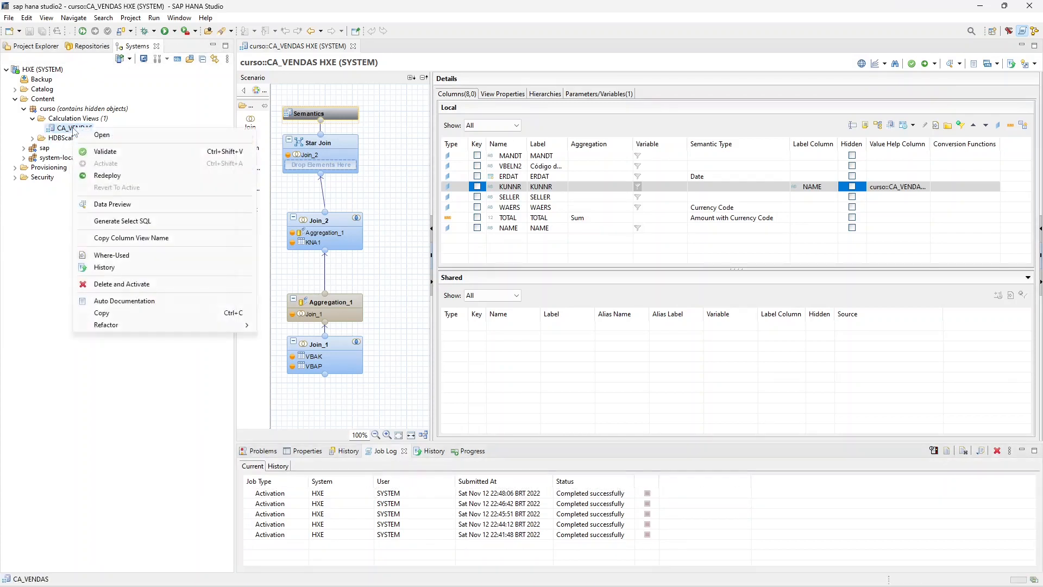
pyautogui.click(125, 204)
pyautogui.click(536, 261)
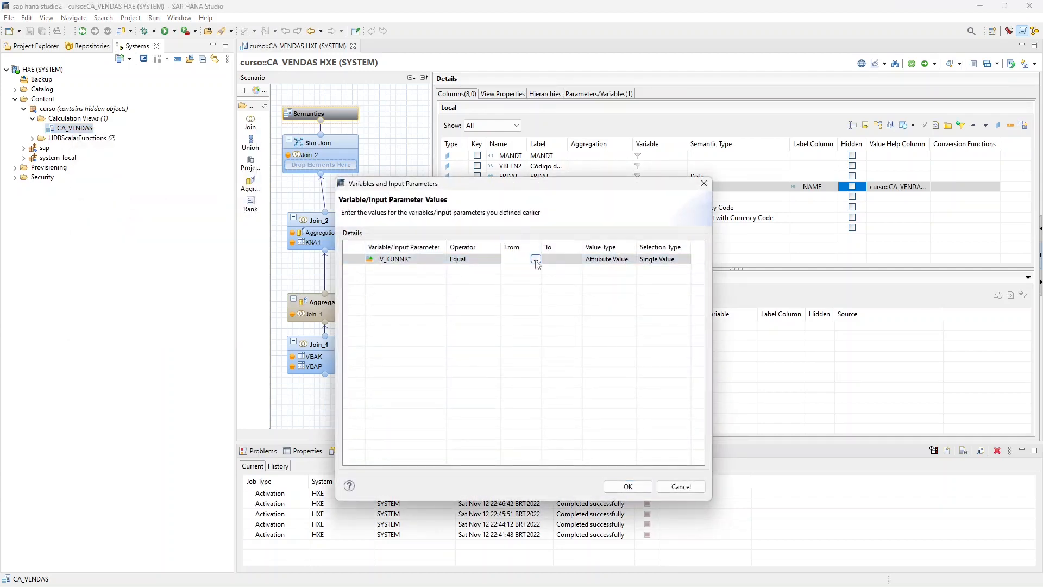
pyautogui.click(535, 259)
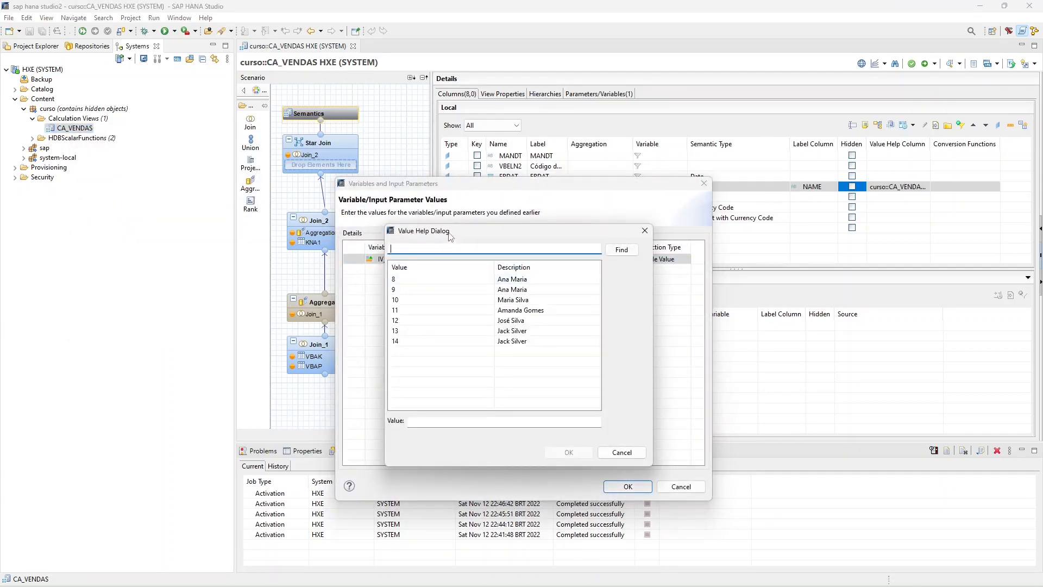
pyautogui.moveTo(450, 235); pyautogui.dragTo(599, 238)
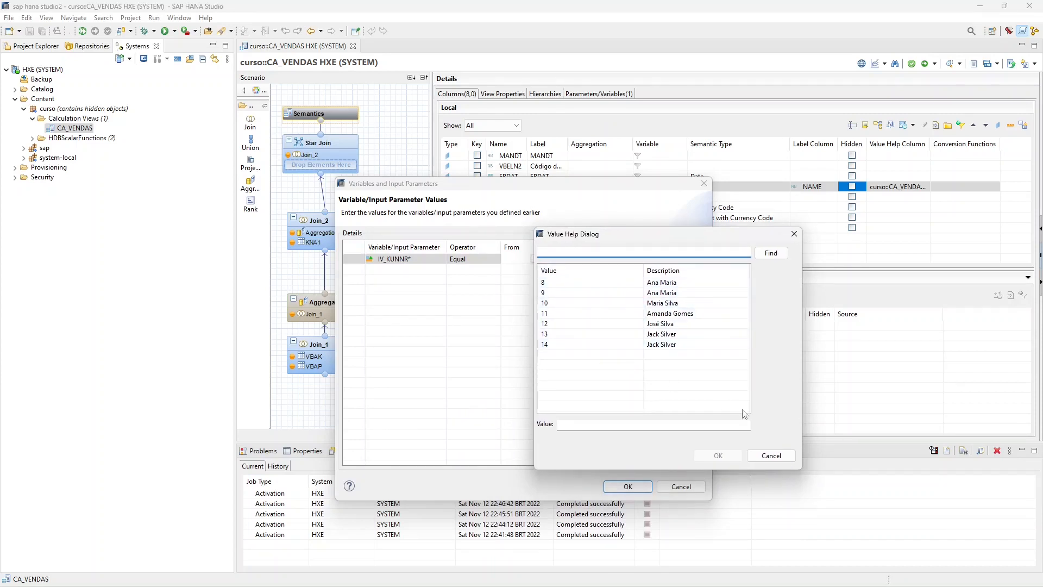
pyautogui.click(777, 455)
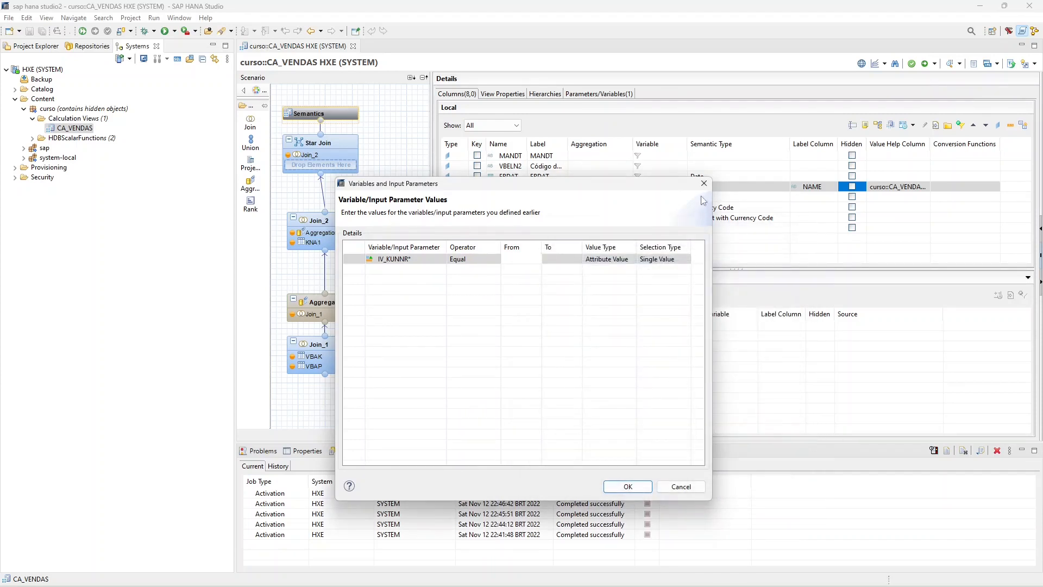
pyautogui.click(704, 183)
# - Open the content of the VBAK table from the SYSTEM schema of the catalog
pyautogui.click(15, 89)
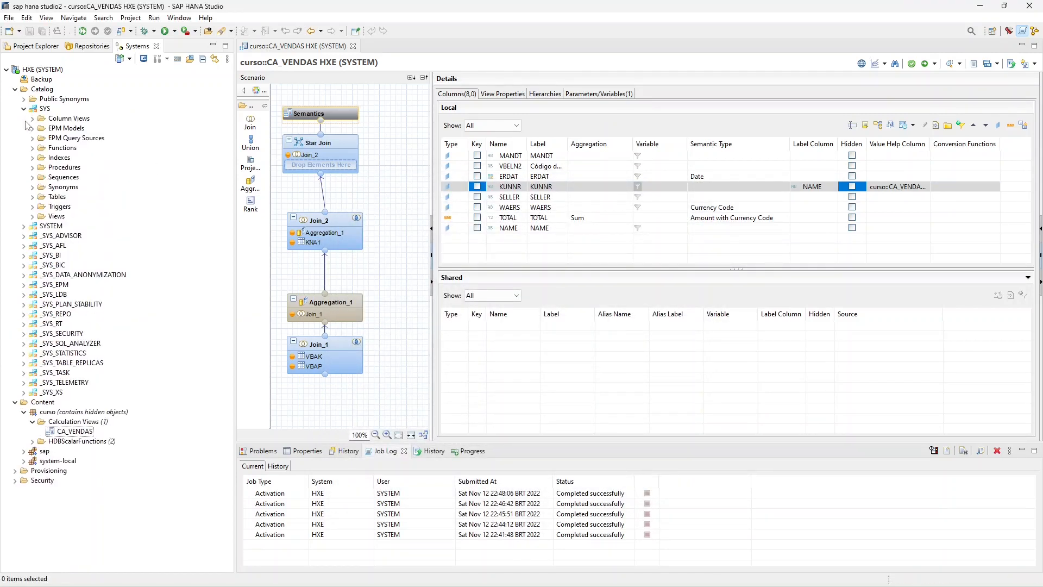
pyautogui.click(39, 197)
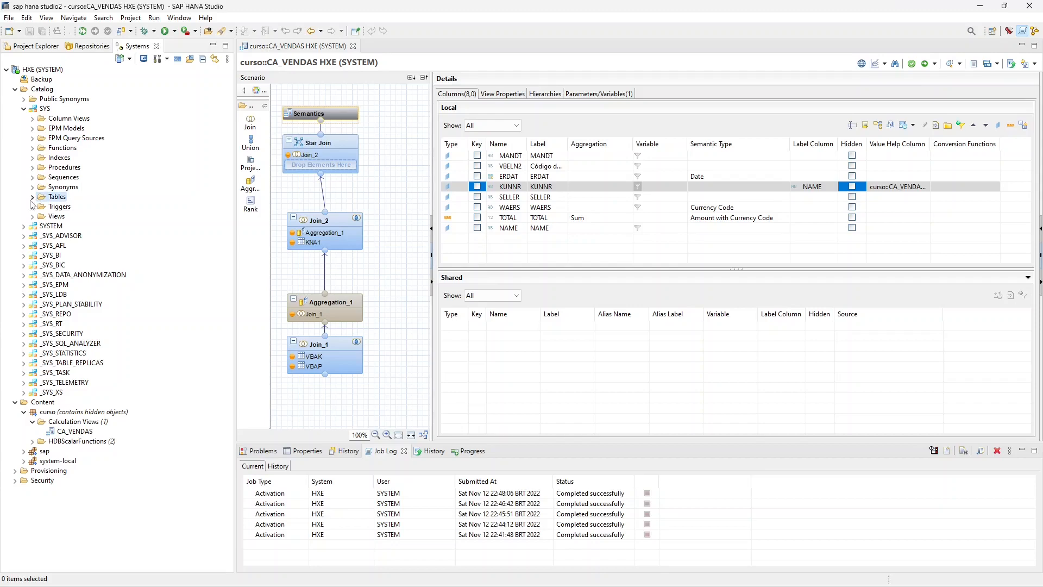
pyautogui.click(32, 197)
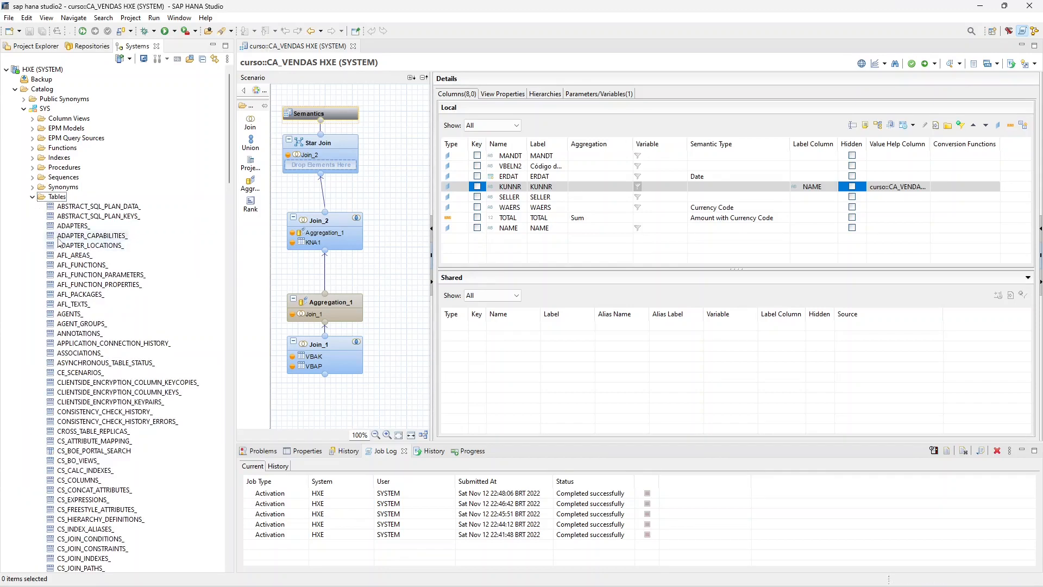
pyautogui.click(33, 197)
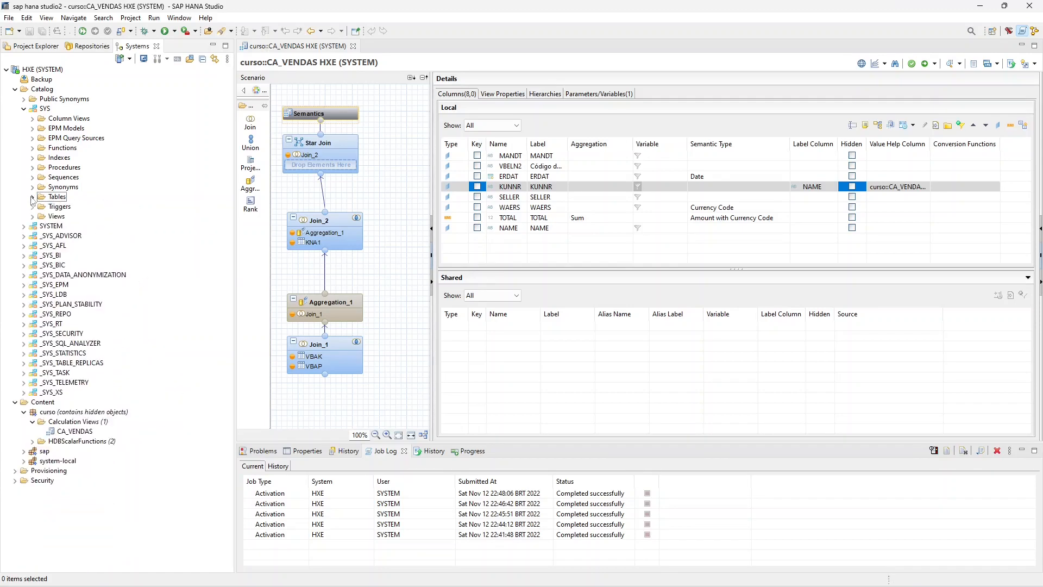
pyautogui.click(23, 108)
pyautogui.click(23, 118)
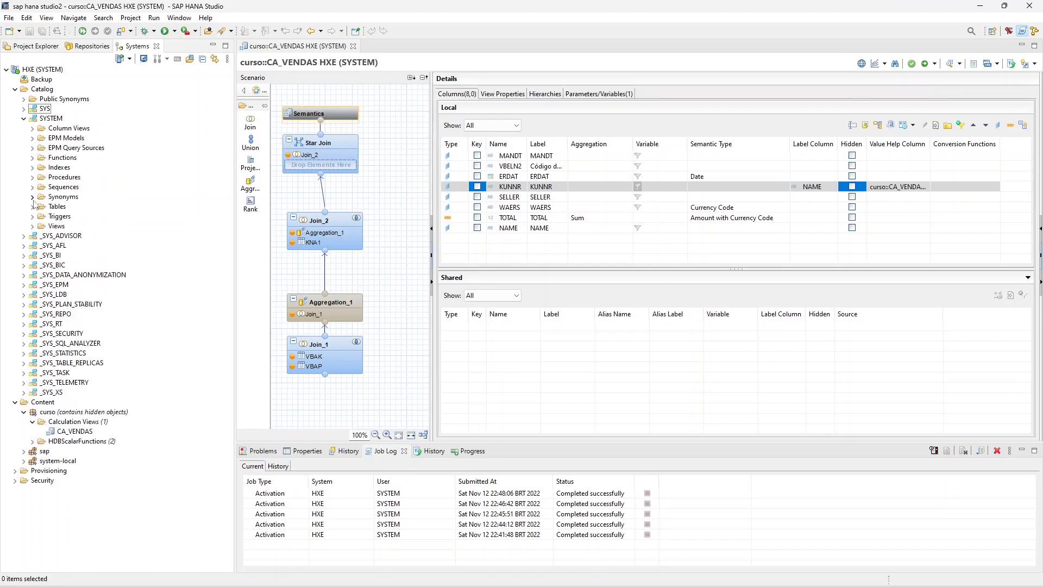
pyautogui.click(32, 207)
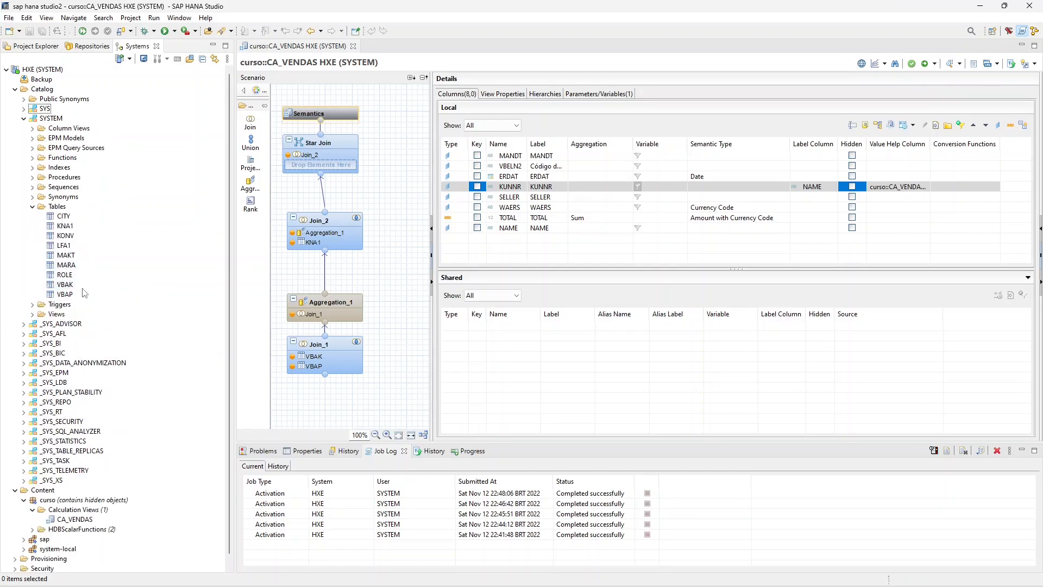
pyautogui.rightClick(67, 285)
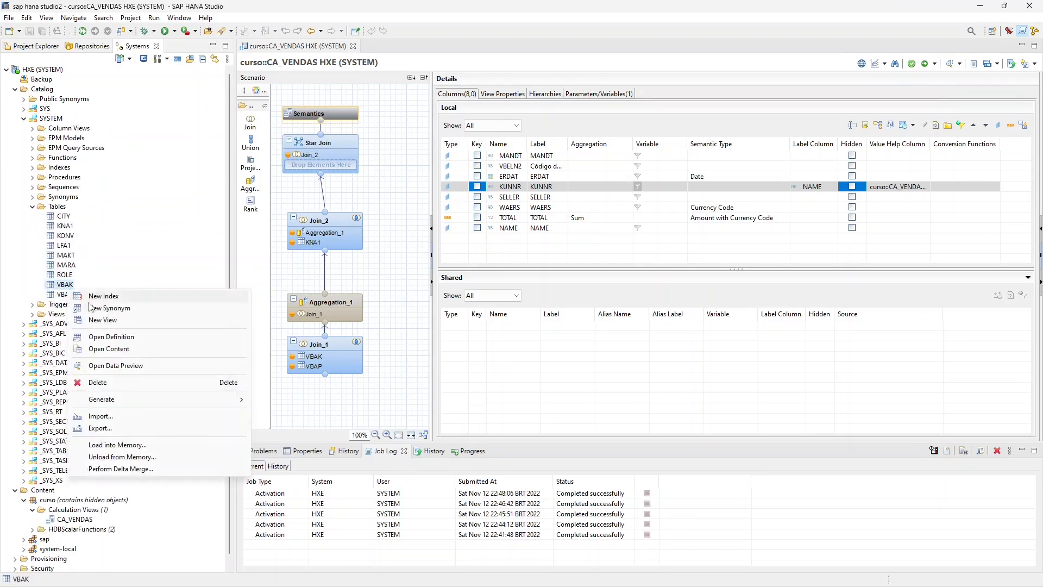
pyautogui.click(123, 350)
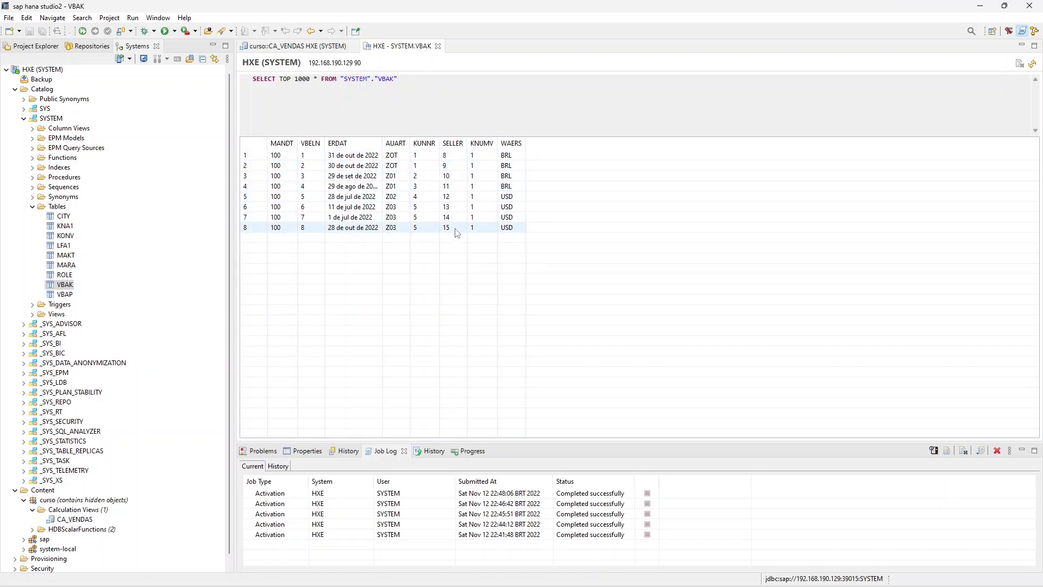
# - Compare the KUNNR and SELLER values in the VBAK content with the CA_VENDAS column settings, and return to the view
pyautogui.click(323, 49)
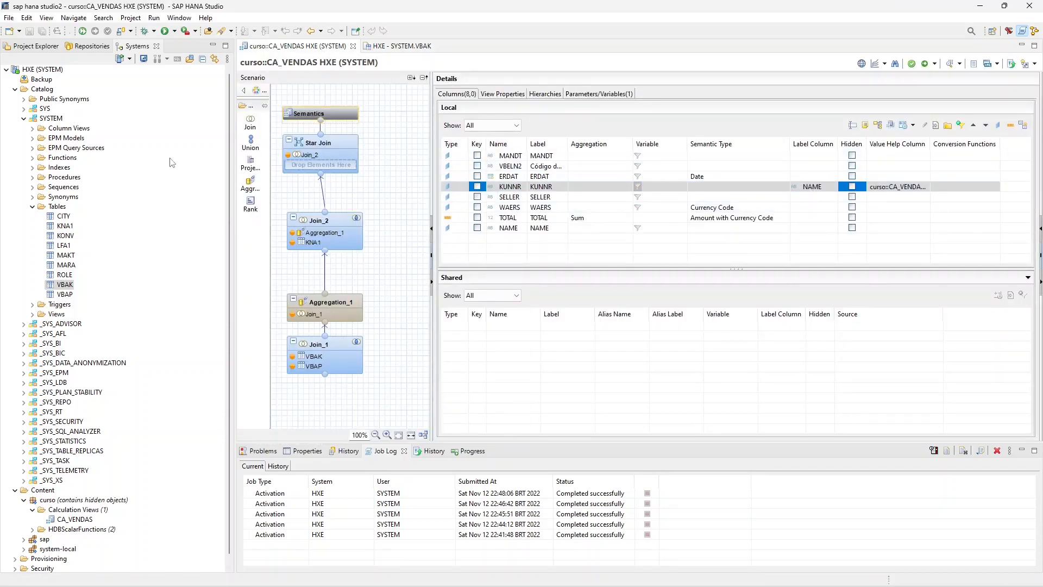
pyautogui.scroll(-1, 91, 359)
pyautogui.rightClick(86, 510)
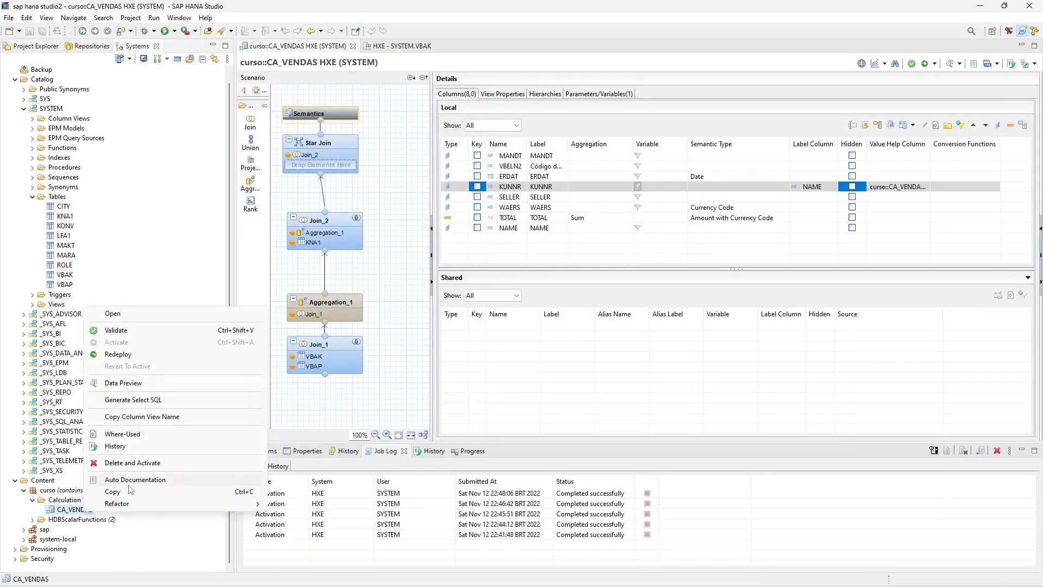
pyautogui.click(397, 45)
pyautogui.click(397, 46)
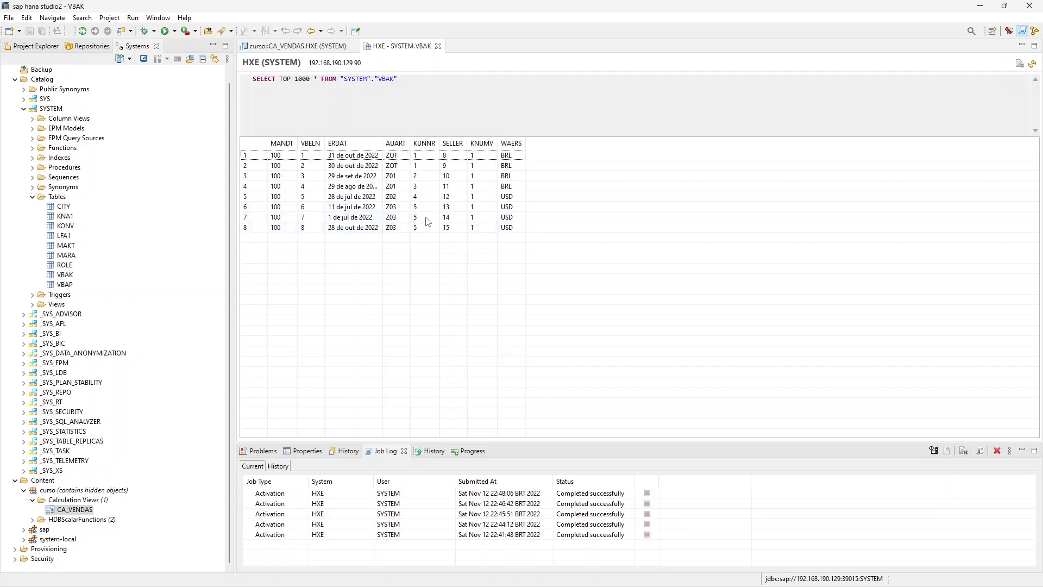
pyautogui.click(321, 45)
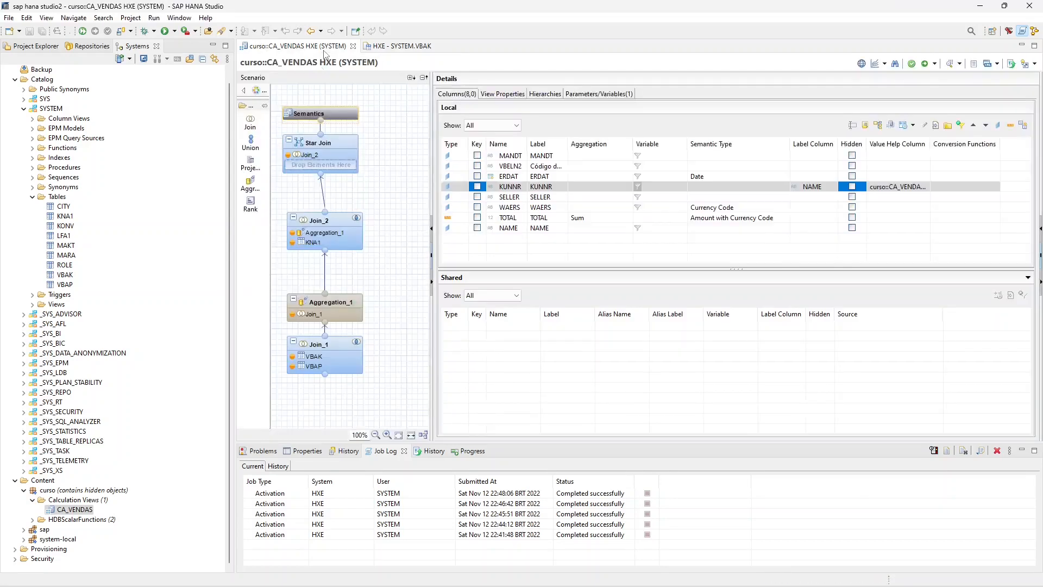
# - Preview the raw data of CA_VENDAS, choosing the first seller number from the value help for IV_KUNNR
pyautogui.rightClick(71, 511)
pyautogui.click(136, 386)
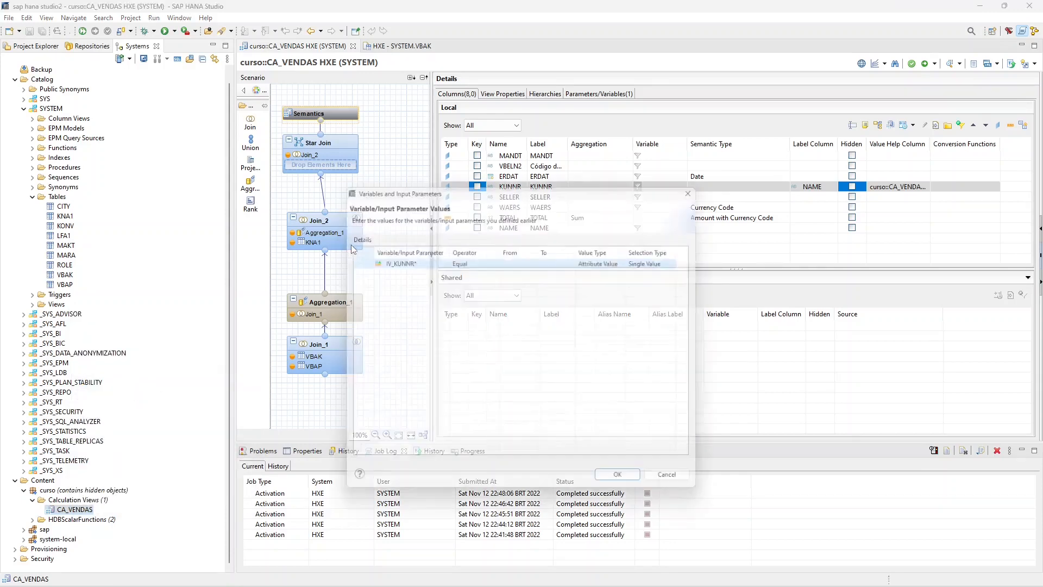
pyautogui.click(534, 261)
pyautogui.click(535, 259)
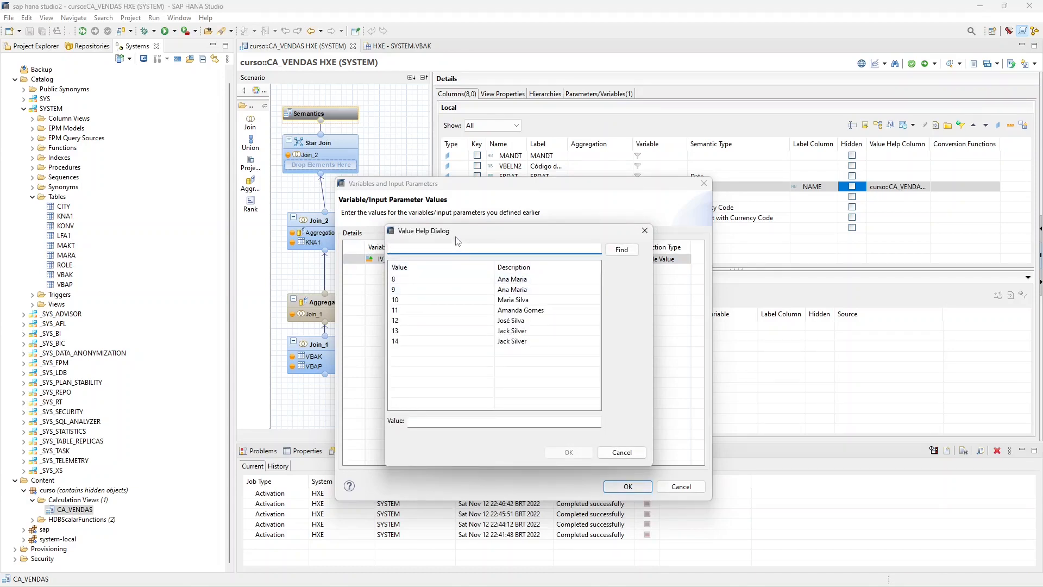
pyautogui.moveTo(465, 233); pyautogui.dragTo(679, 249)
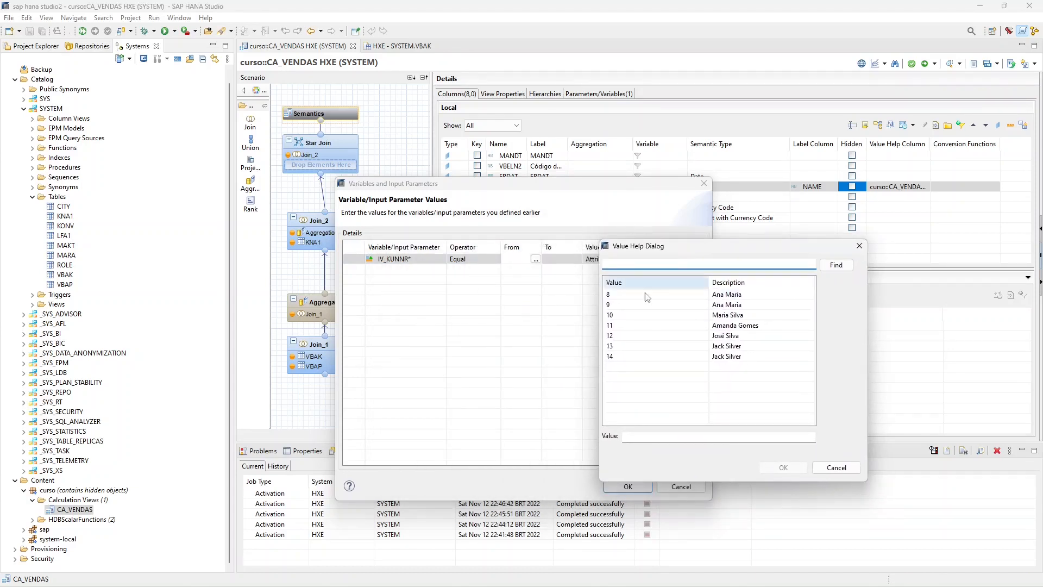
pyautogui.doubleClick(617, 296)
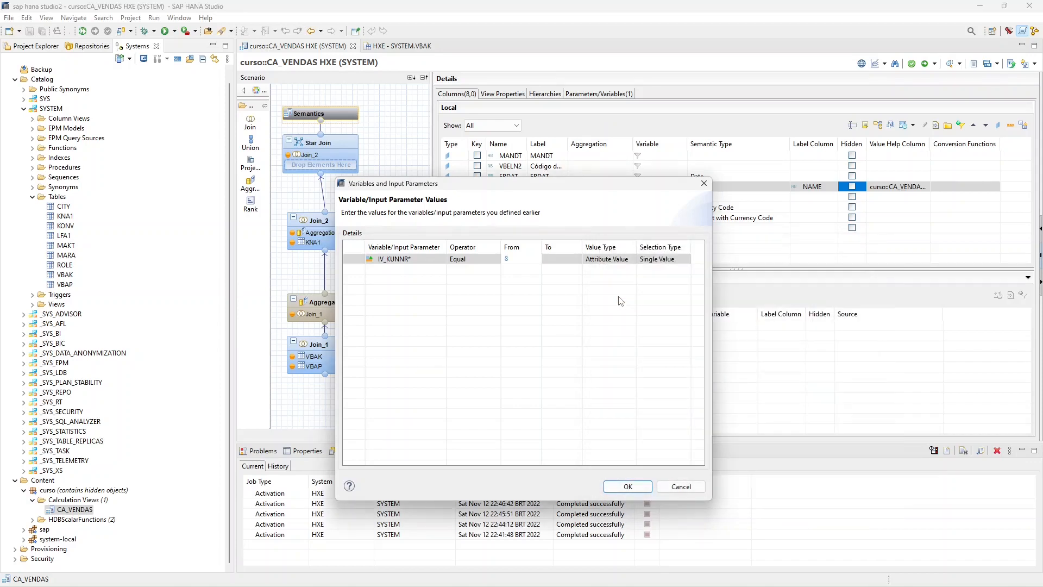
pyautogui.click(628, 486)
pyautogui.click(374, 62)
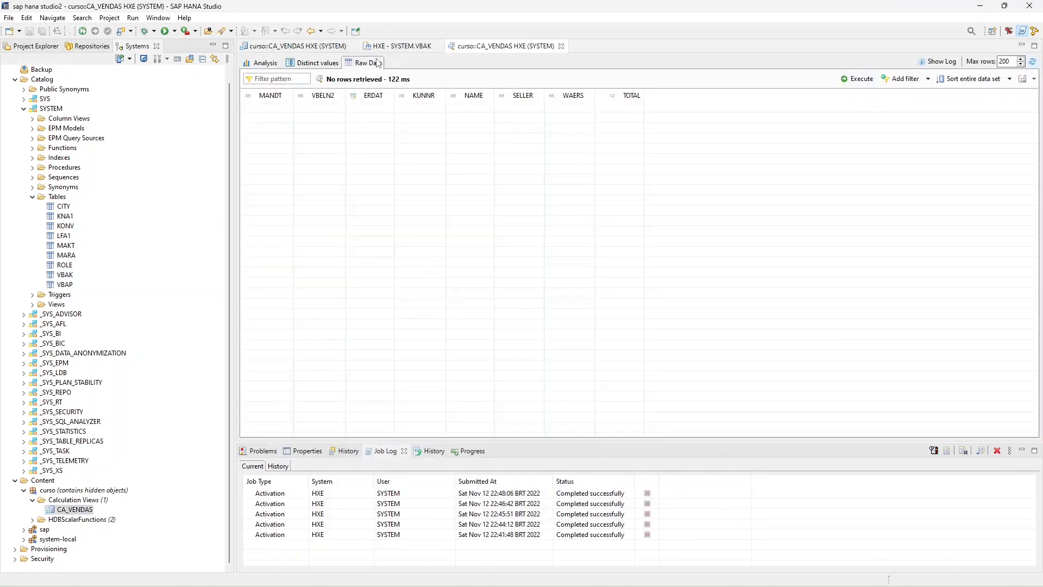
pyautogui.click(271, 62)
# - Return to the CA_VENDAS editor and change the attribute of KUNNR's value help view from SELLER to KUNNR
pyautogui.click(387, 48)
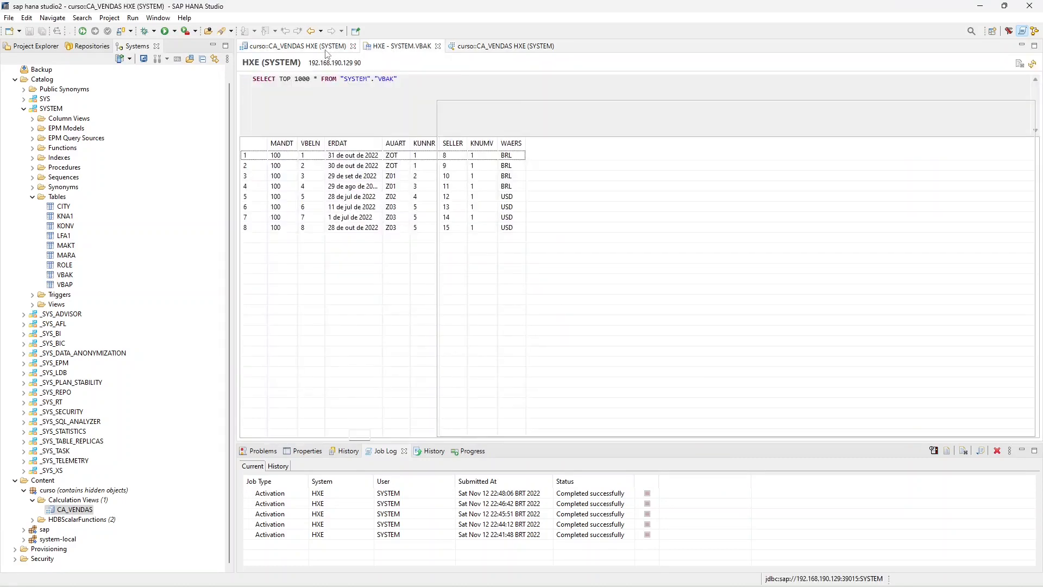
pyautogui.click(293, 45)
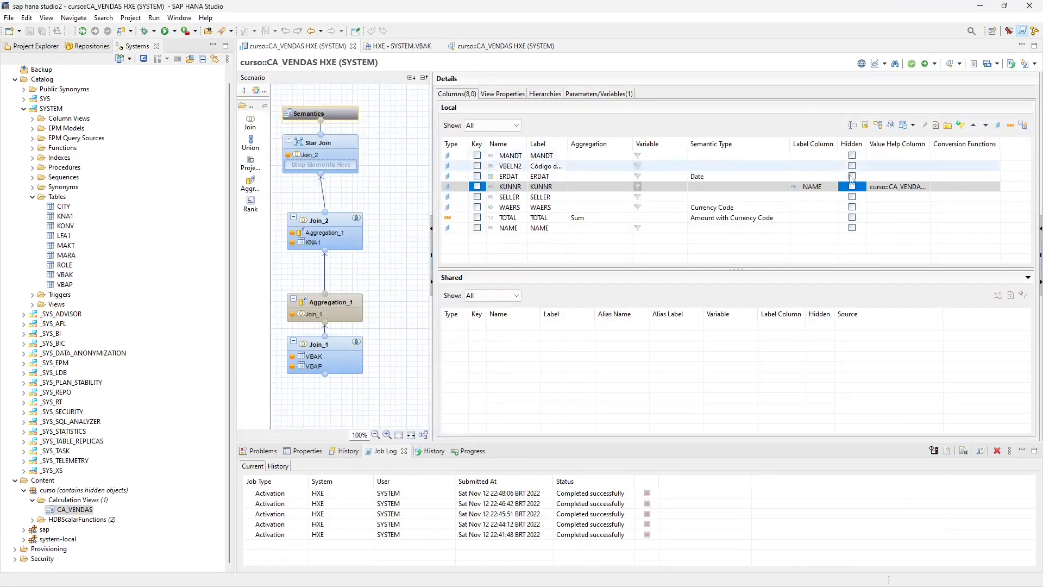
pyautogui.click(913, 125)
pyautogui.click(925, 151)
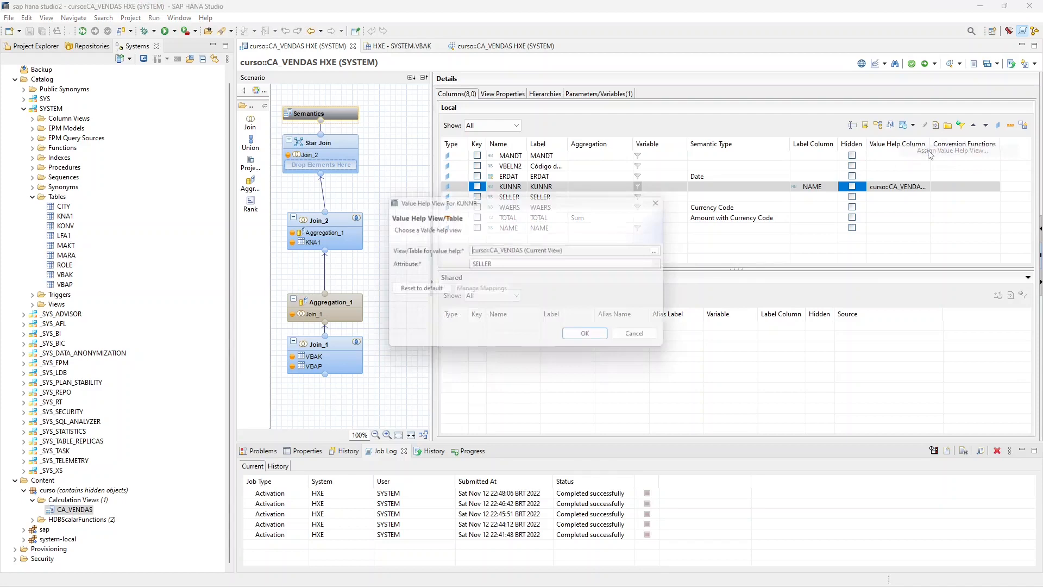
pyautogui.click(549, 265)
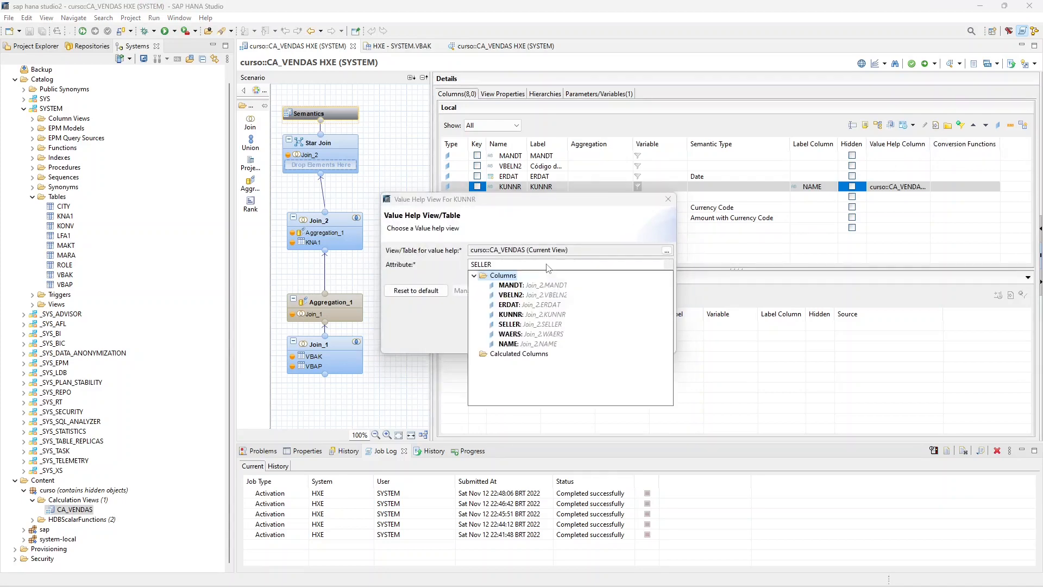
pyautogui.click(514, 314)
pyautogui.click(589, 339)
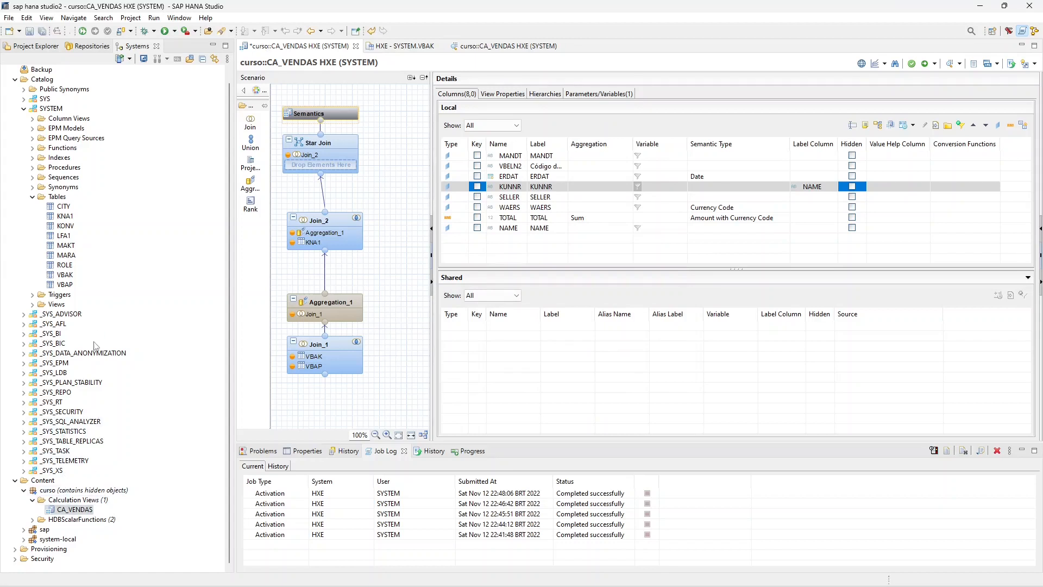
# - Save and activate CA_VENDAS with KUNNR as its own value help attribute
pyautogui.click(30, 31)
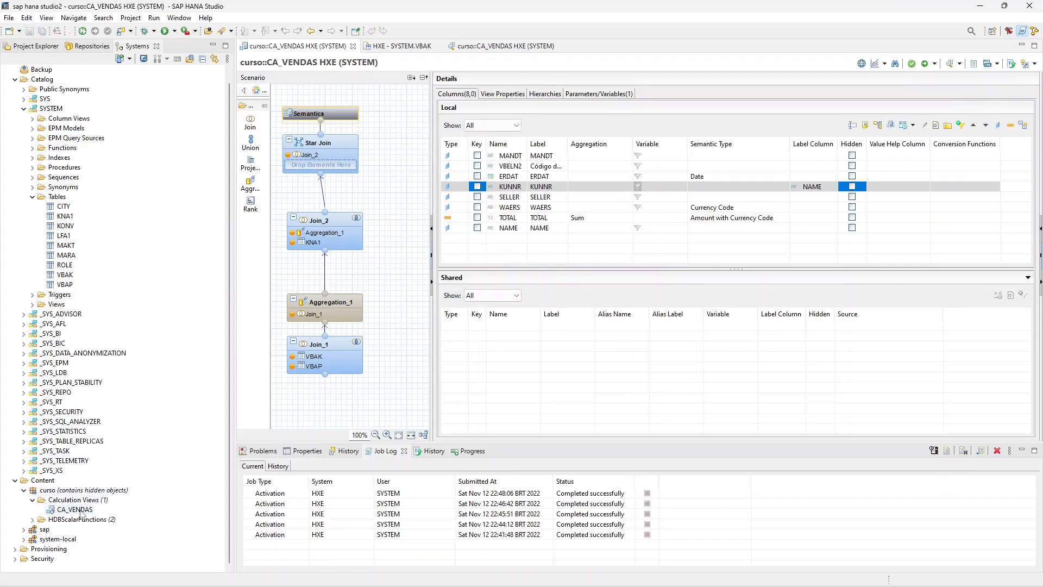
pyautogui.rightClick(80, 510)
pyautogui.click(113, 341)
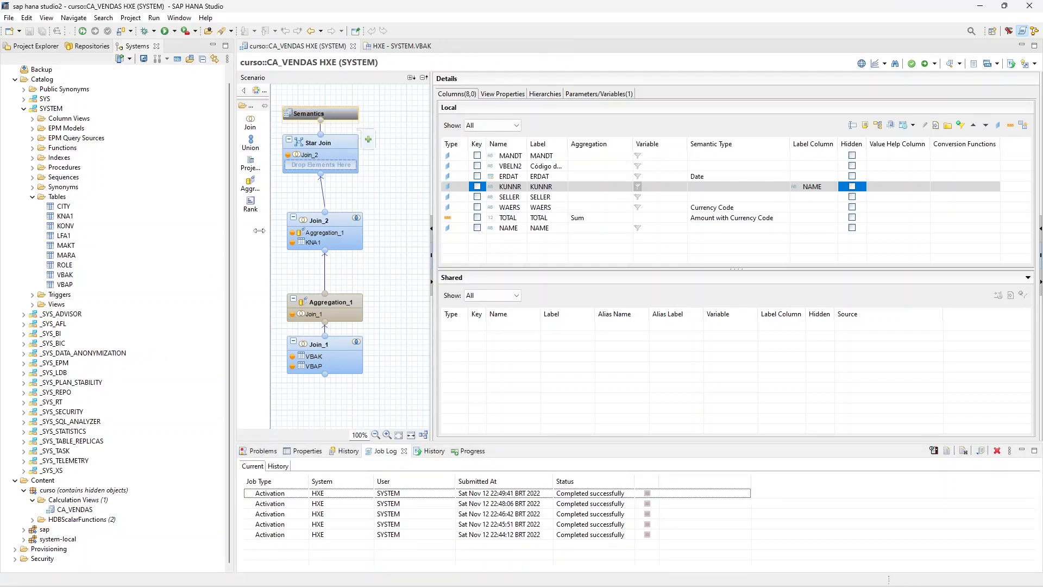
# - Start a data preview of CA_VENDAS, check the value help list for IV_KUNNR, and close the preview prompts without choosing a value
pyautogui.rightClick(74, 509)
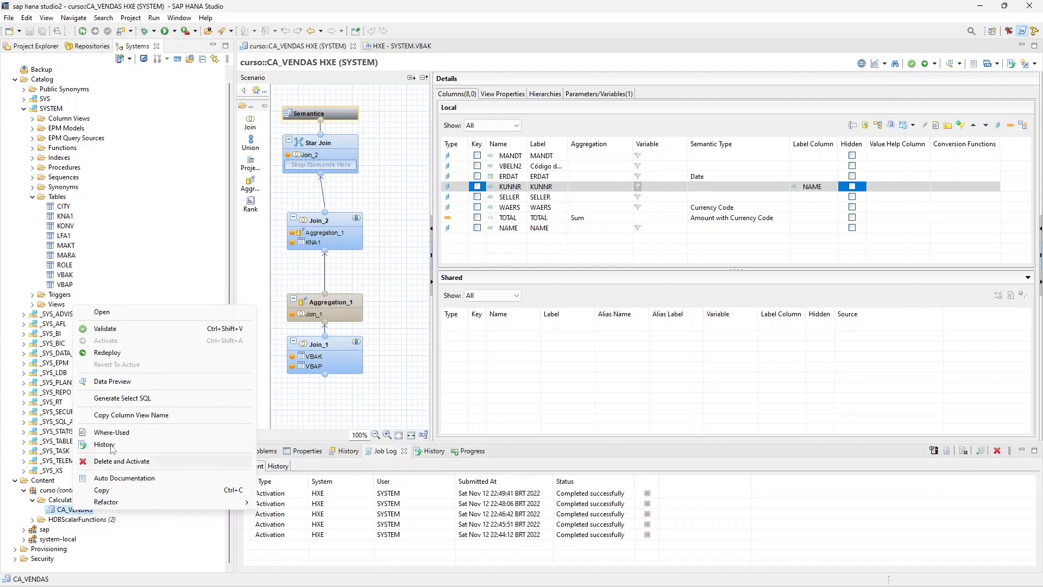
pyautogui.click(137, 382)
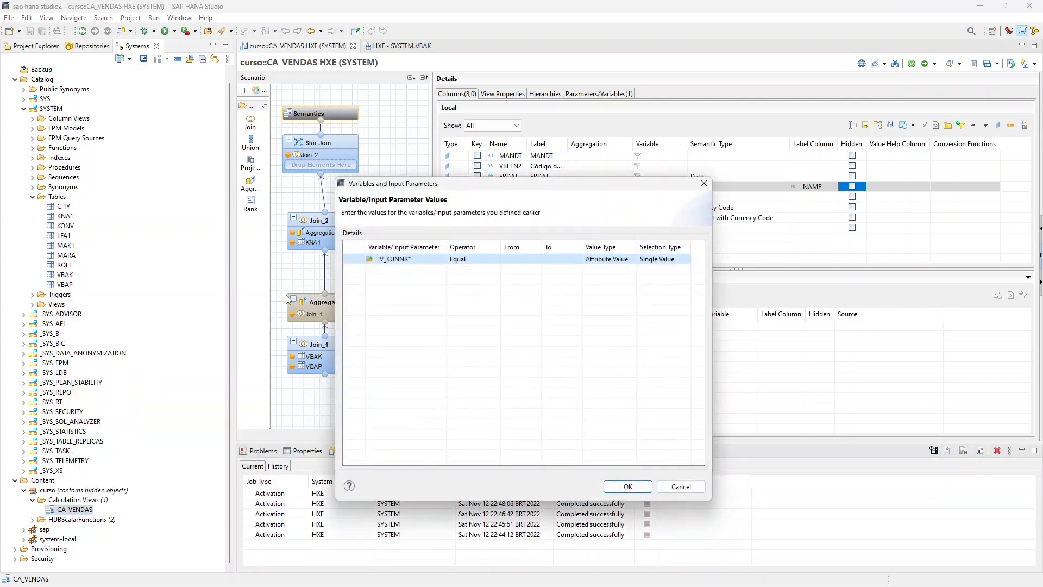
pyautogui.click(535, 259)
pyautogui.click(538, 259)
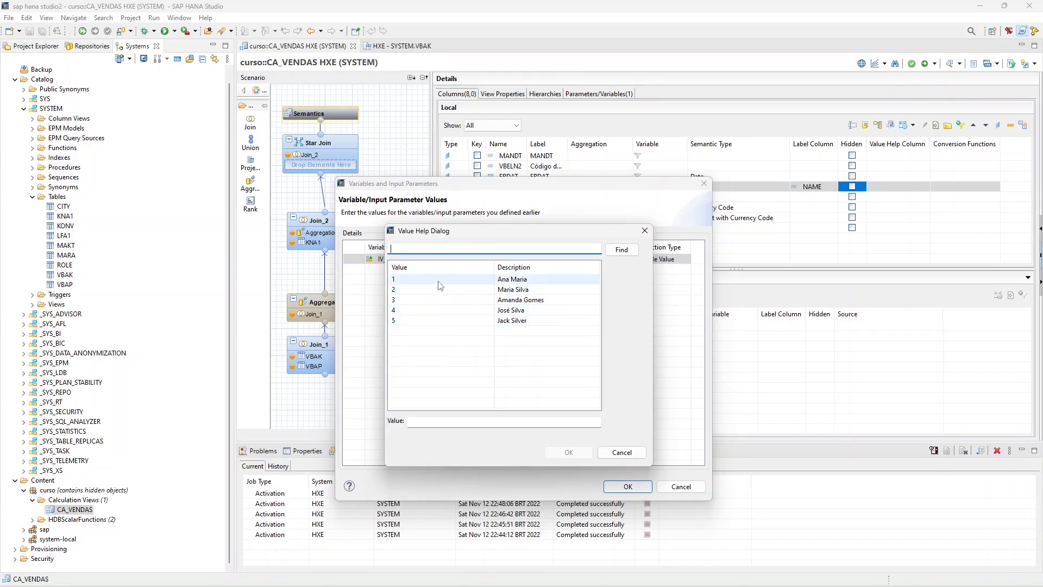
pyautogui.moveTo(458, 231); pyautogui.dragTo(571, 245)
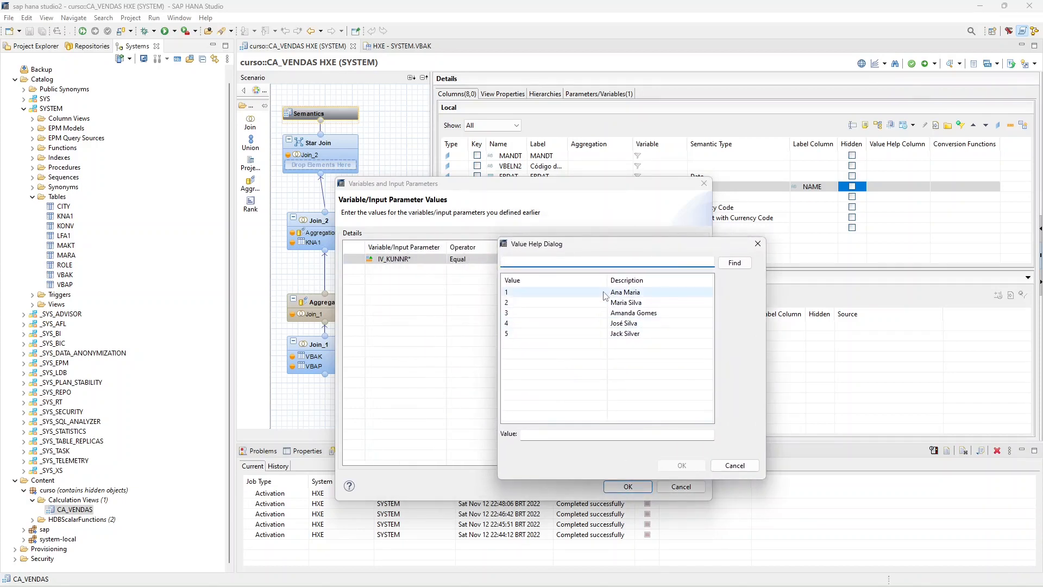
pyautogui.click(758, 243)
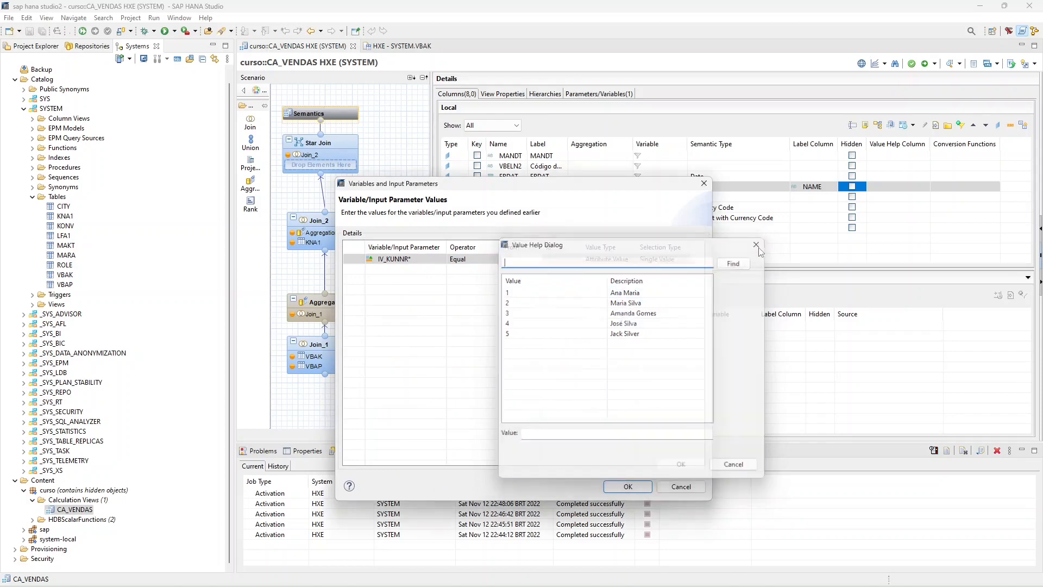
pyautogui.click(703, 183)
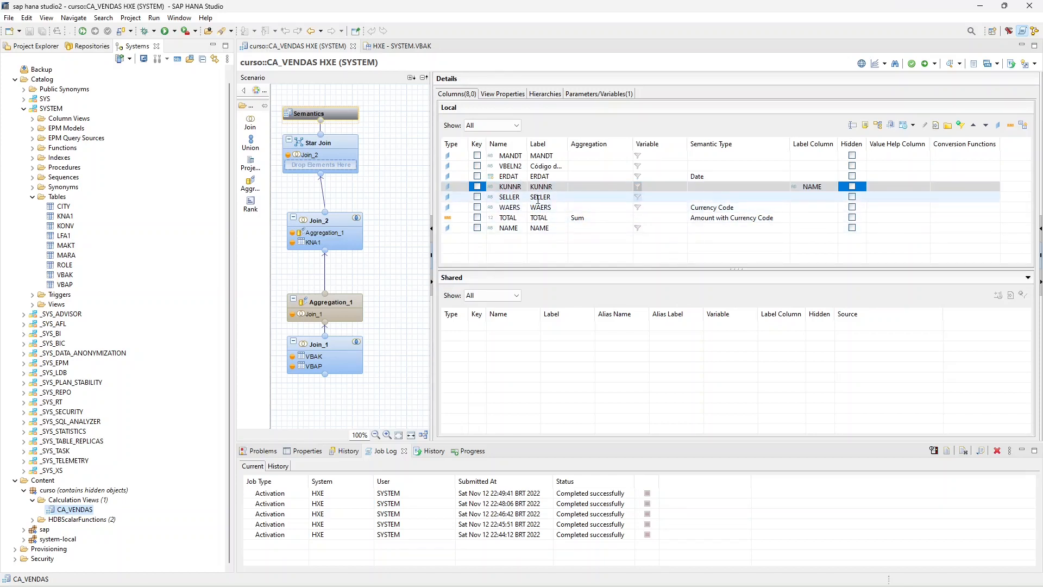
# - Review the attributes available for KUNNR's value help view in CA_VENDAS and close the dialog without changes
pyautogui.click(907, 188)
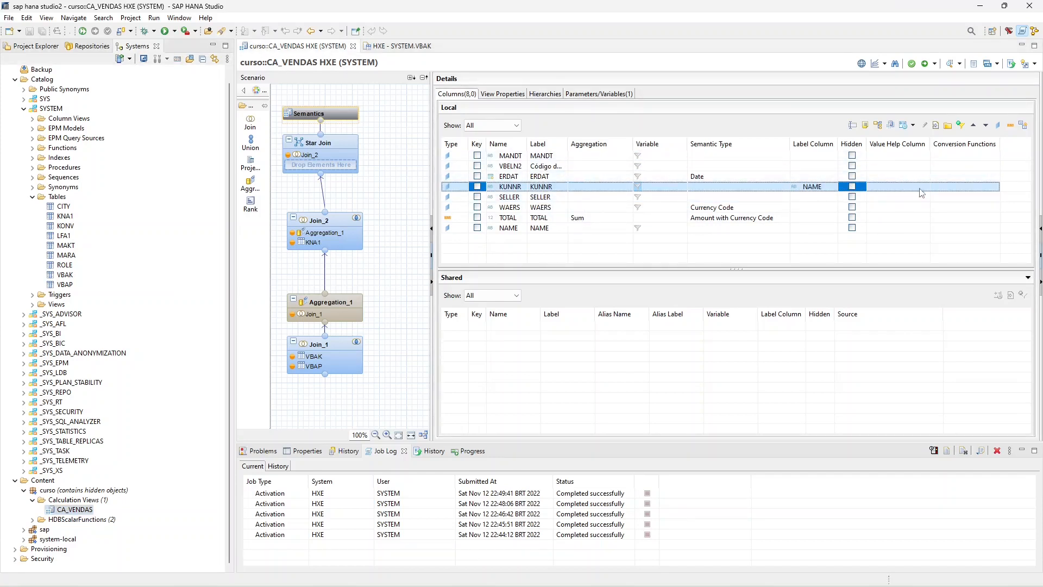
pyautogui.click(915, 127)
pyautogui.click(952, 150)
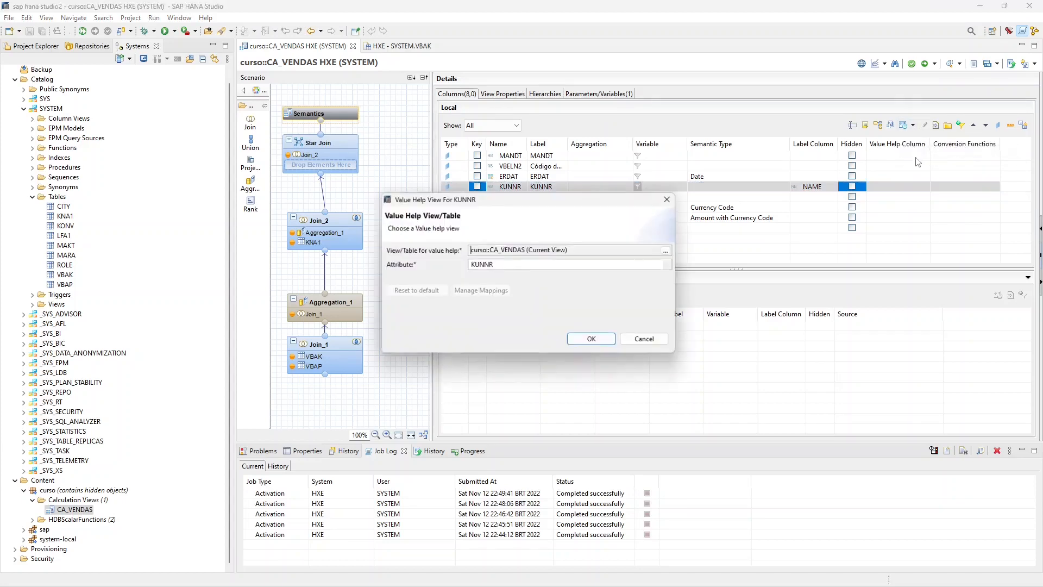
pyautogui.click(547, 267)
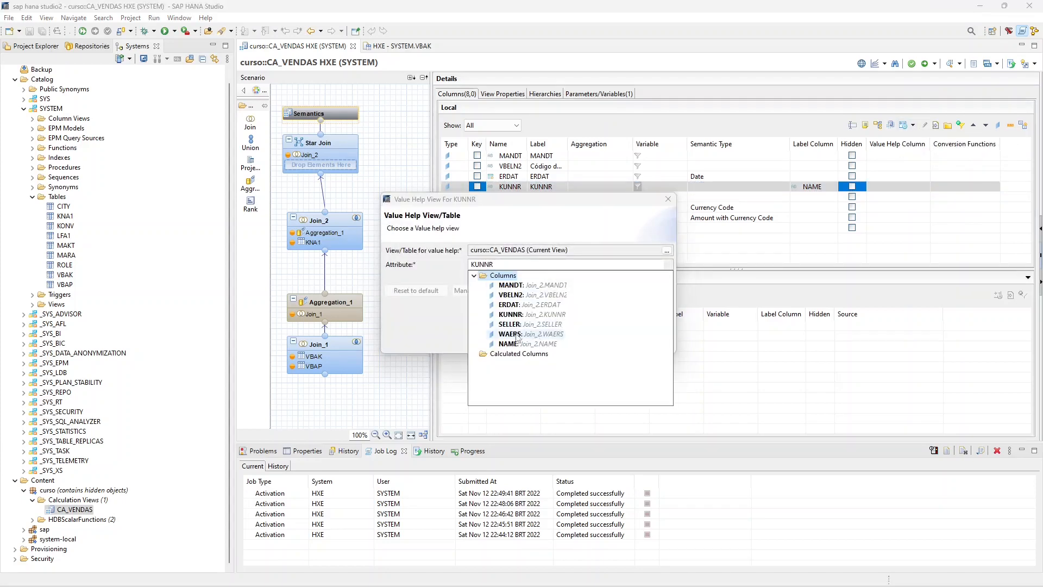
pyautogui.click(666, 201)
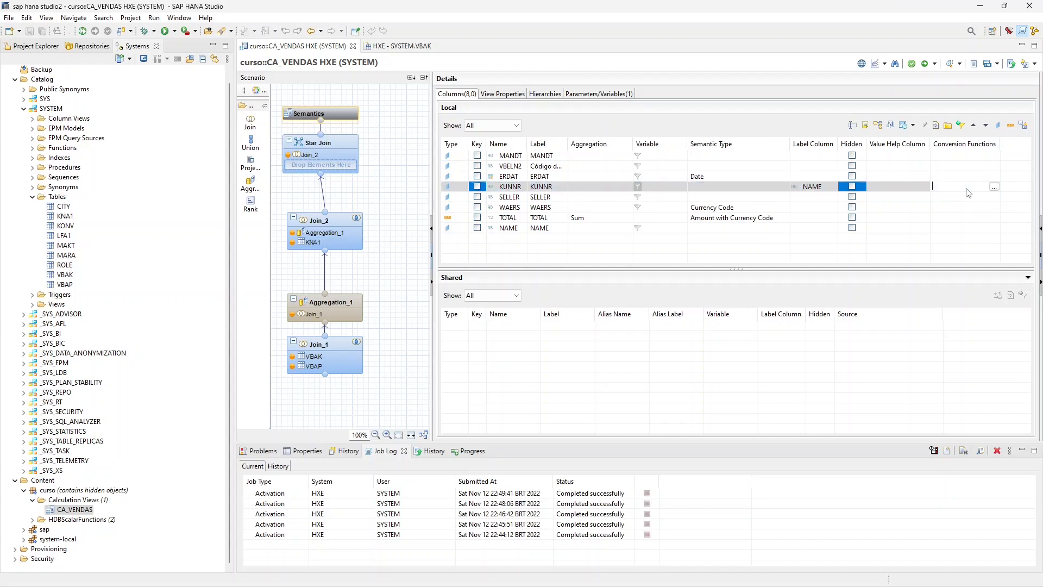
# - Open the conversion function assignment for KUNNR and examine its internal-to-external and external-to-internal options beside the column list
pyautogui.click(997, 193)
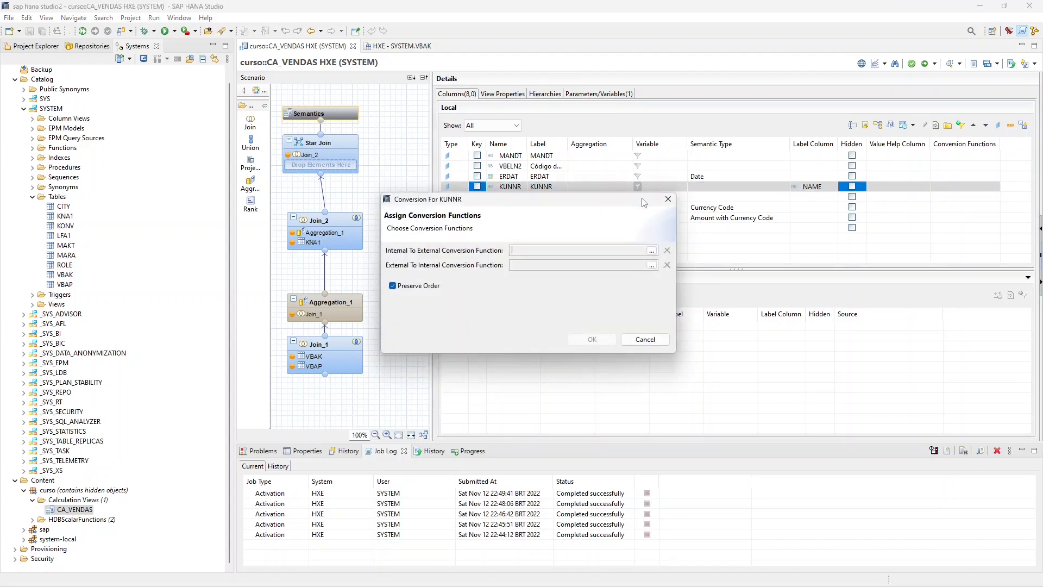
pyautogui.moveTo(644, 202); pyautogui.dragTo(699, 239)
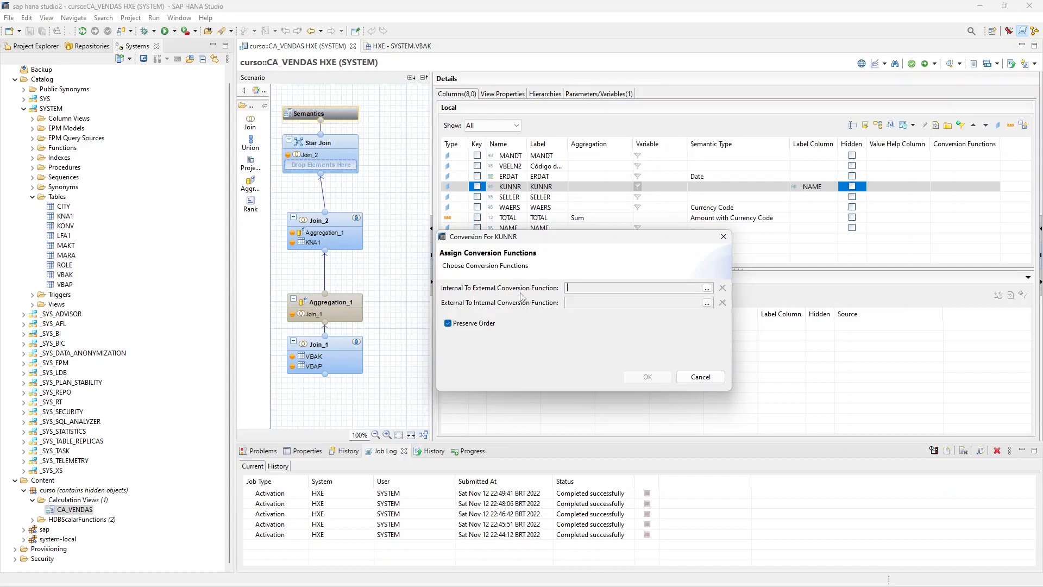
pyautogui.moveTo(546, 237); pyautogui.dragTo(617, 313)
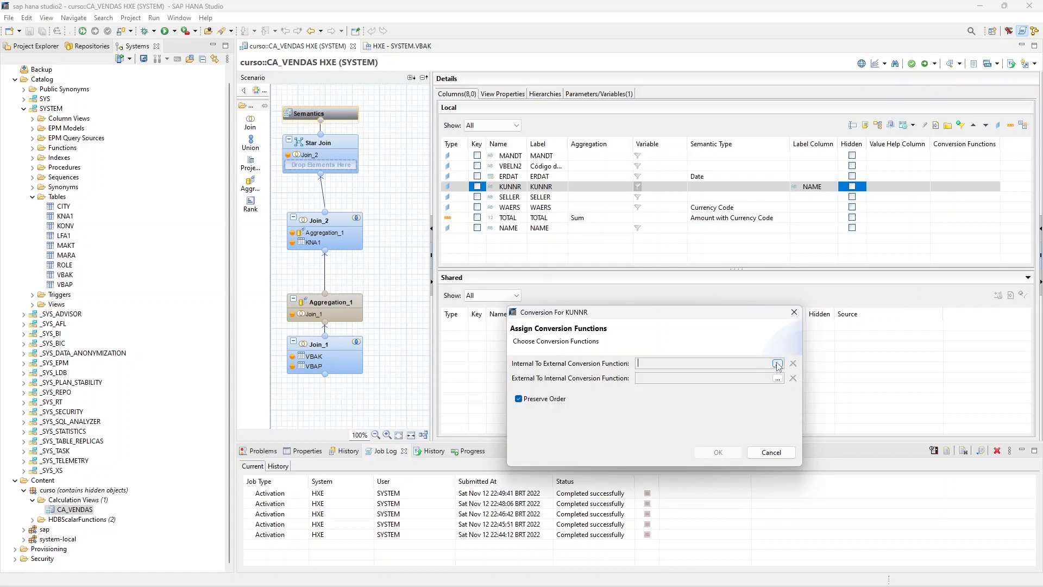
# - Cancel the KUNNR conversion assignment and open f_in.hdbscalarfunction from the curso package in the repository workspace
pyautogui.click(766, 451)
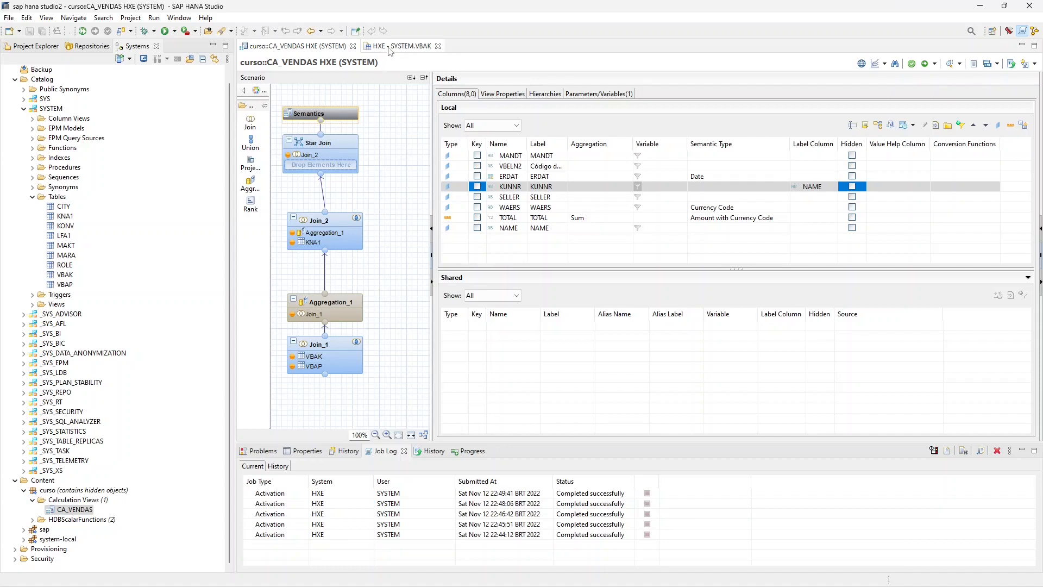
pyautogui.scroll(1, 32, 153)
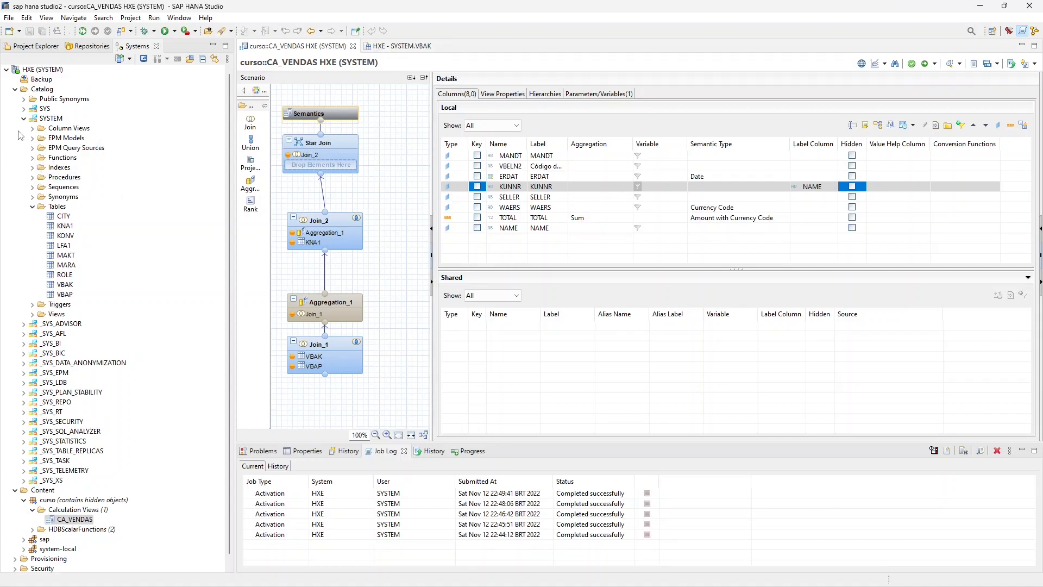
pyautogui.click(15, 91)
pyautogui.click(90, 48)
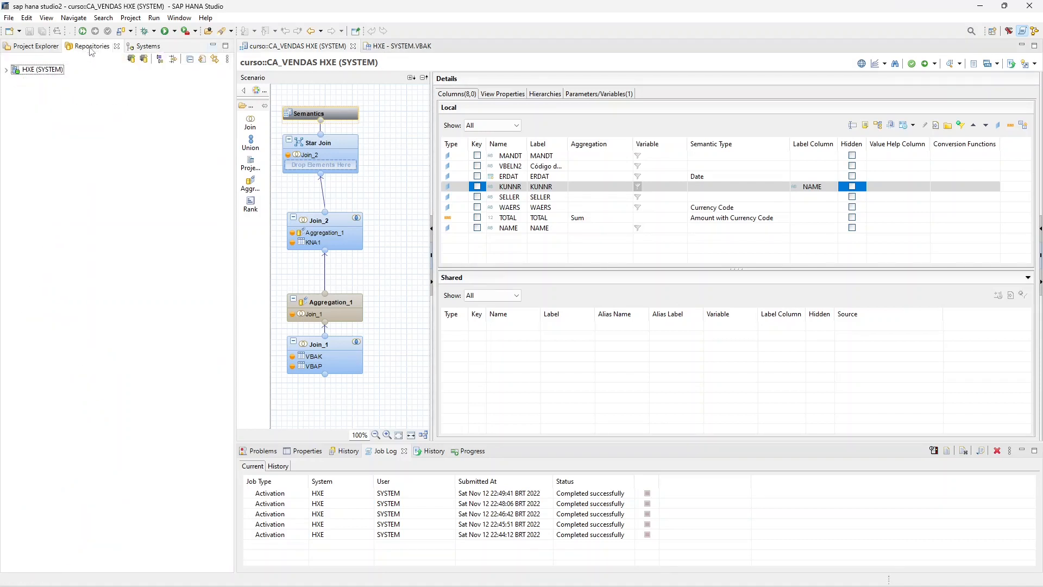
pyautogui.click(6, 69)
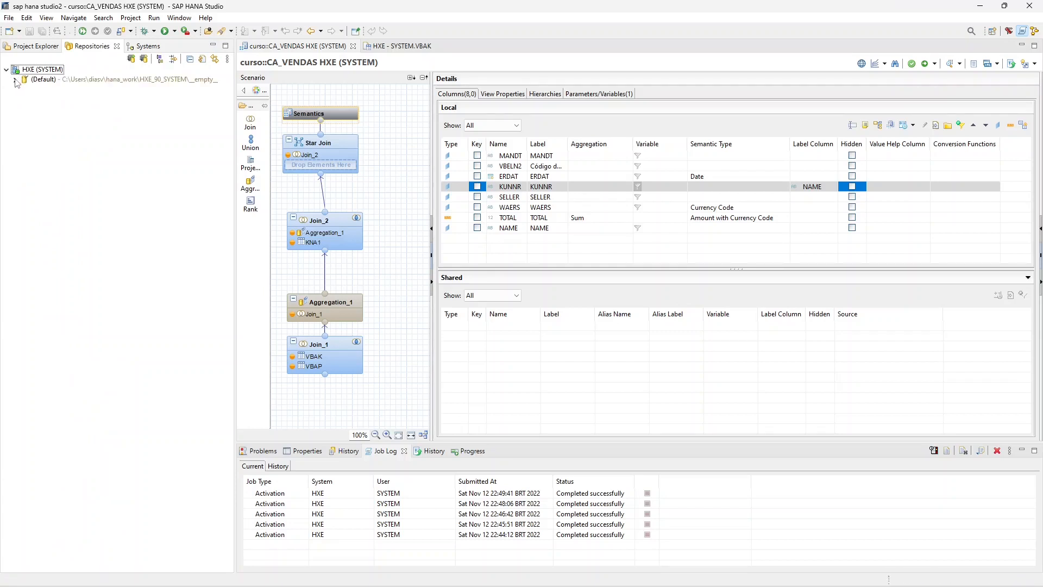
pyautogui.click(14, 79)
pyautogui.click(24, 89)
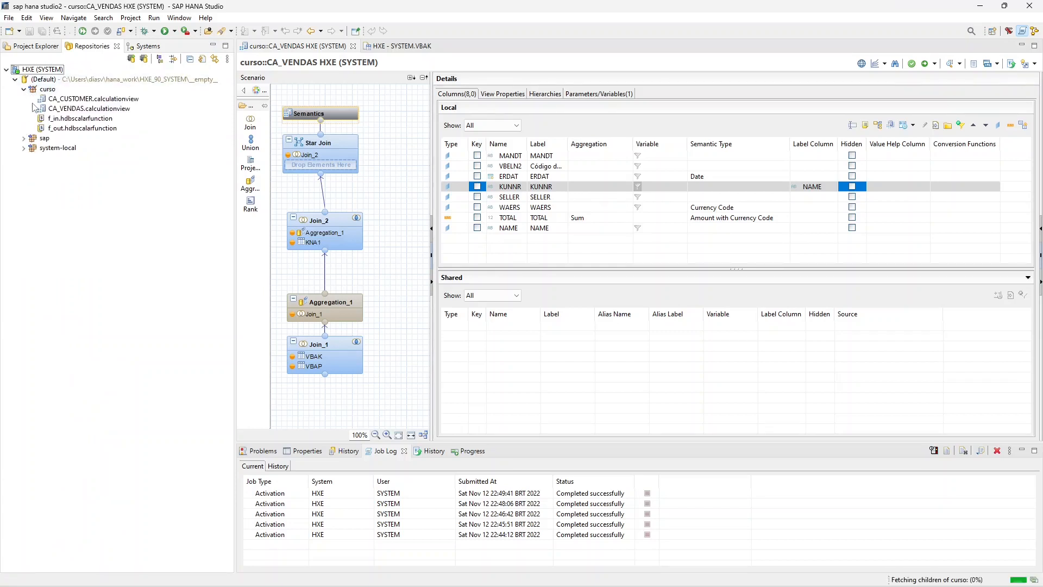
pyautogui.doubleClick(65, 119)
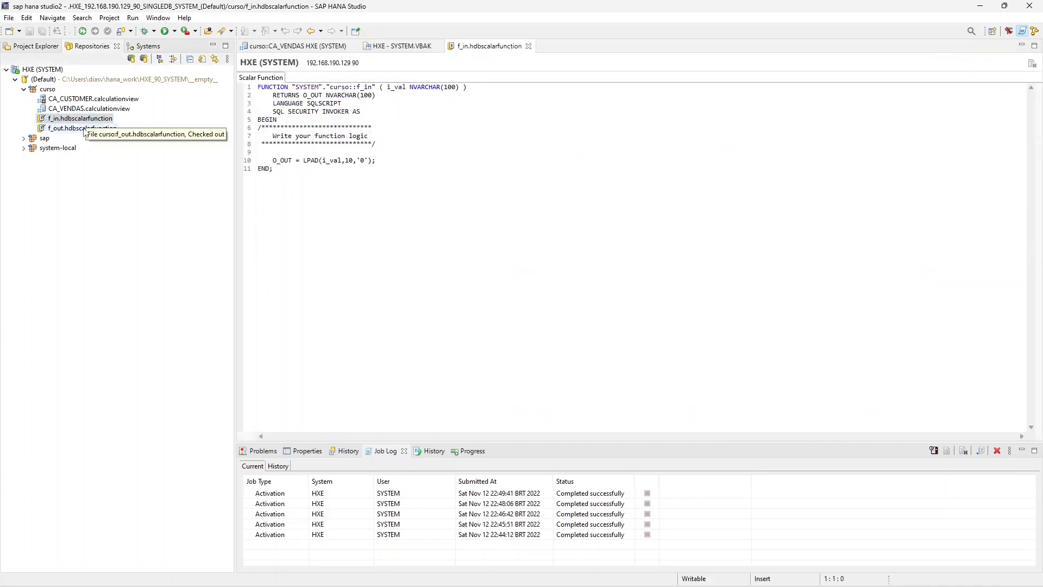
# - Examine the O_OUT expression in f_in, and open f_out.hdbscalarfunction to examine its O_OUT expression
pyautogui.click(307, 153)
pyautogui.click(307, 161)
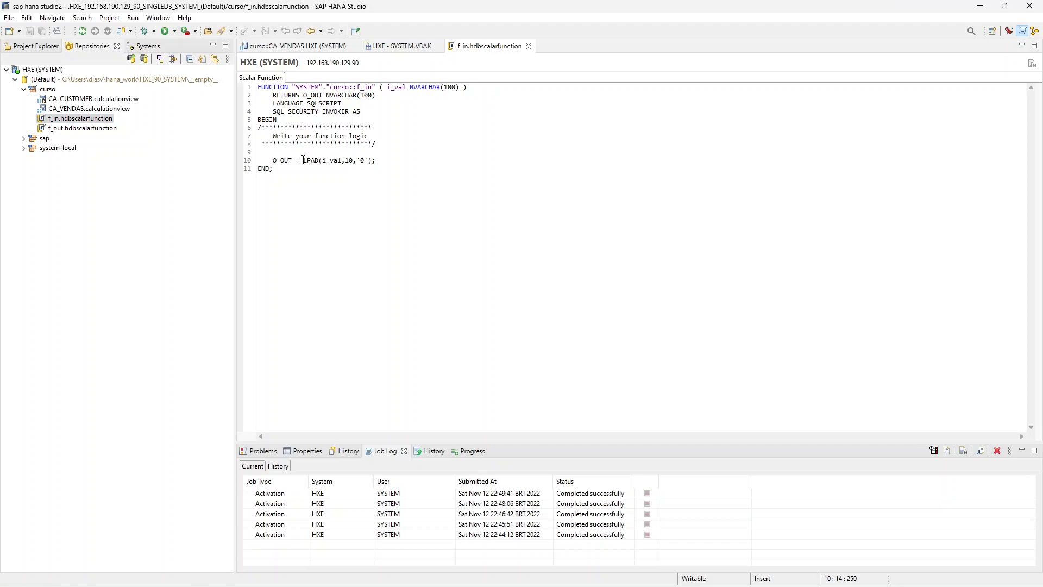
pyautogui.moveTo(304, 160); pyautogui.dragTo(343, 161)
pyautogui.click(387, 160)
pyautogui.doubleClick(109, 128)
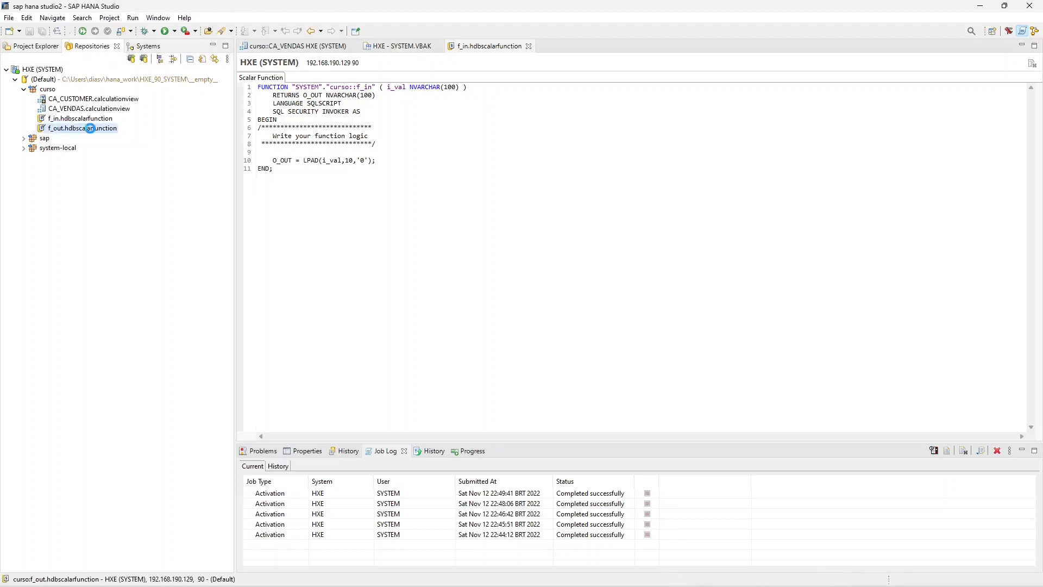
pyautogui.click(375, 153)
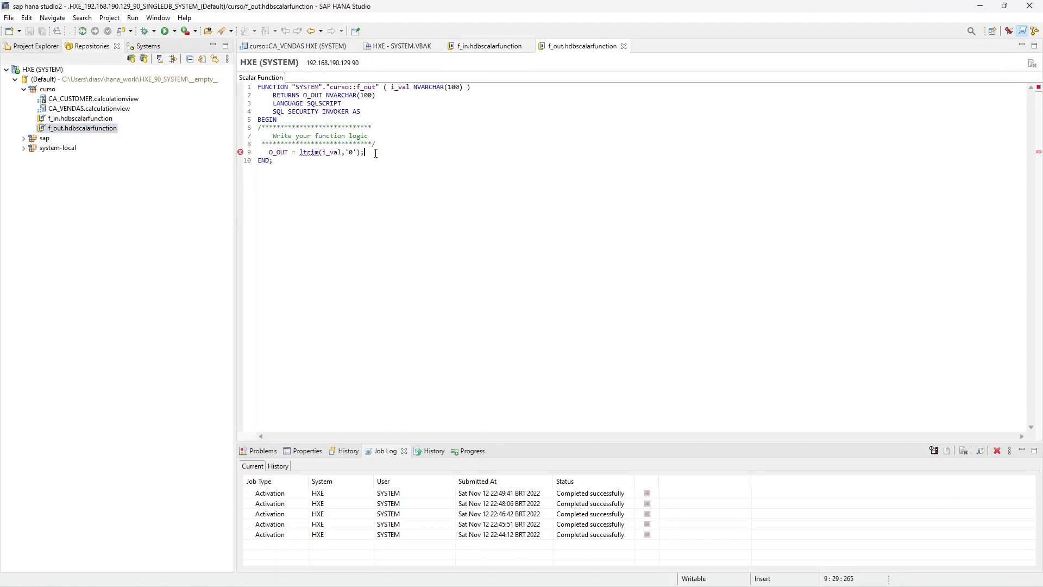
# - Open an SQL console for the HXE system and begin a SELECT statement
pyautogui.click(299, 46)
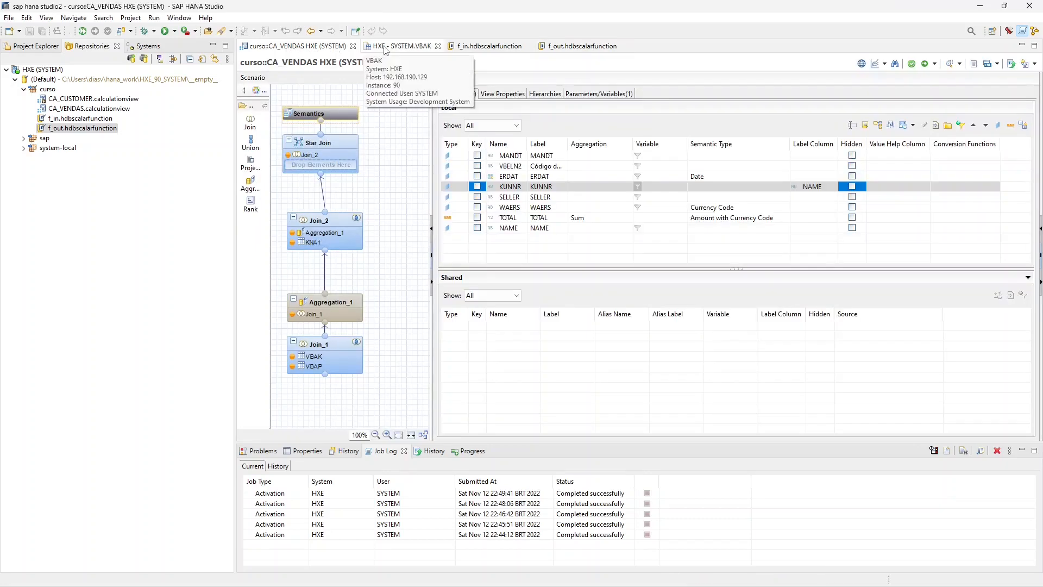
pyautogui.click(46, 70)
pyautogui.click(147, 47)
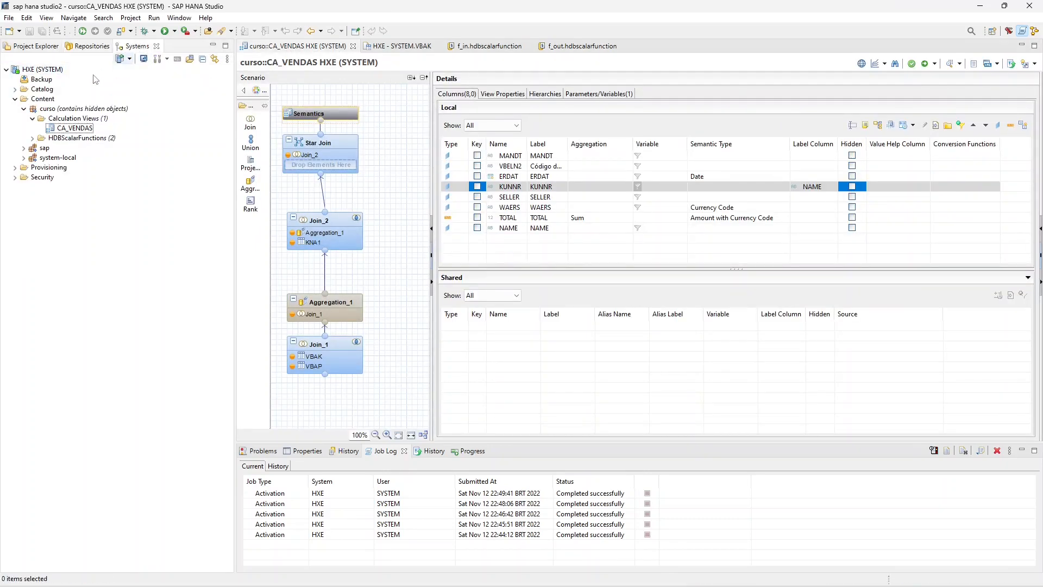
pyautogui.click(57, 70)
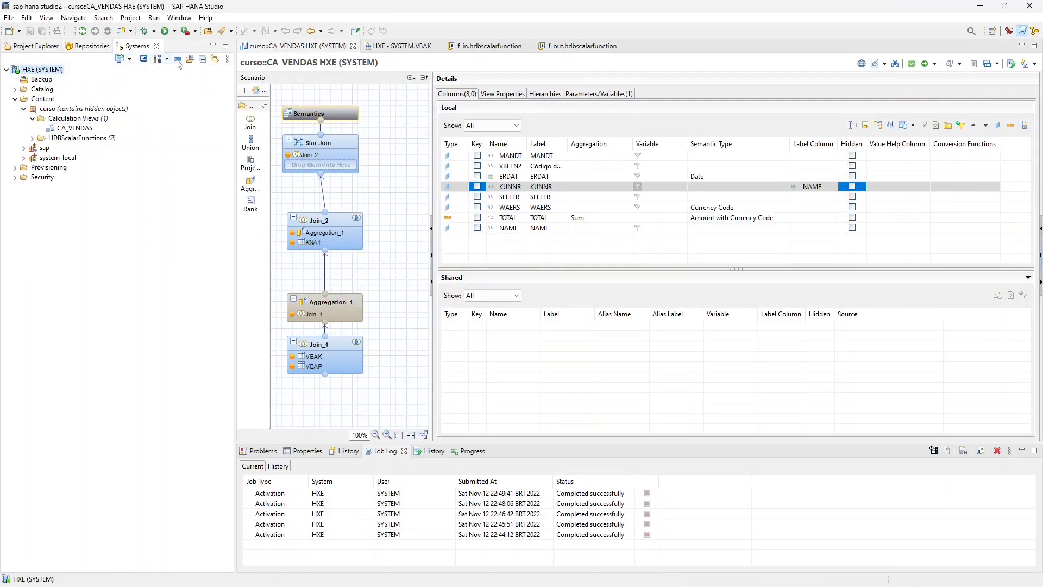
pyautogui.click(178, 59)
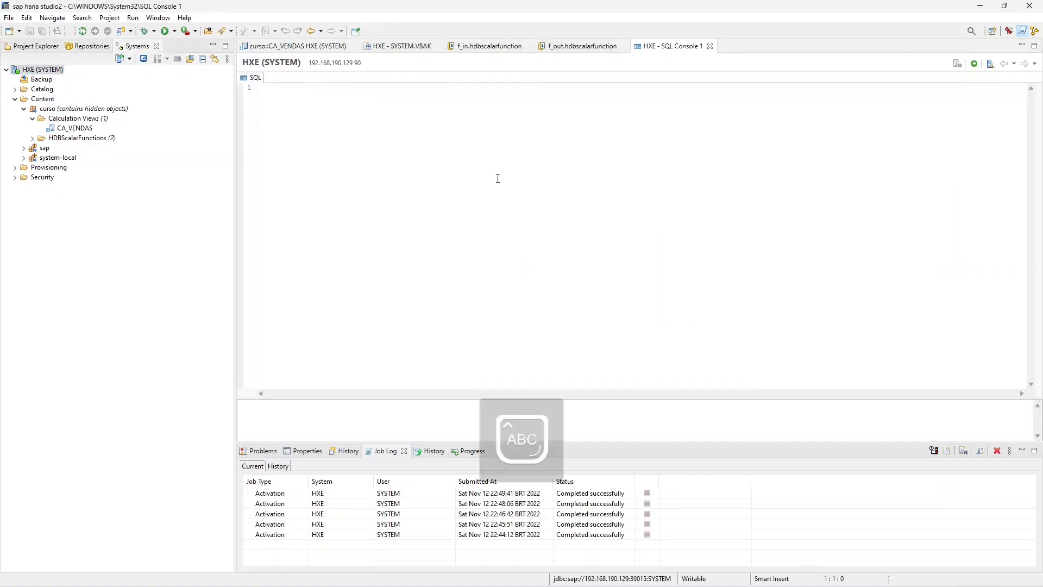
pyautogui.write('SELECT')
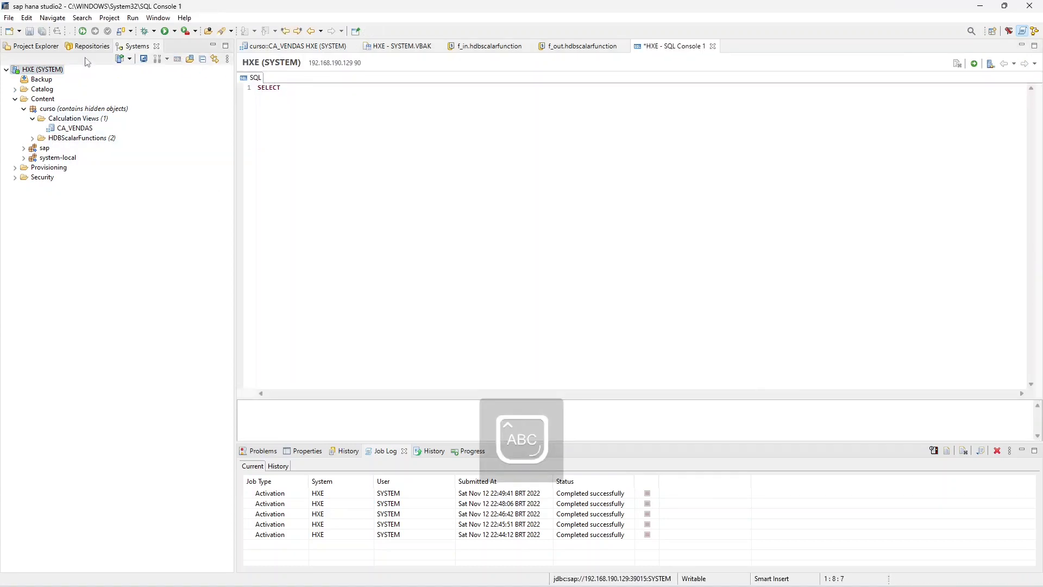
# - Copy the function name "SYSTEM"."curso::f_in" from its definition into the SELECT statement and call it with '1'
pyautogui.click(485, 47)
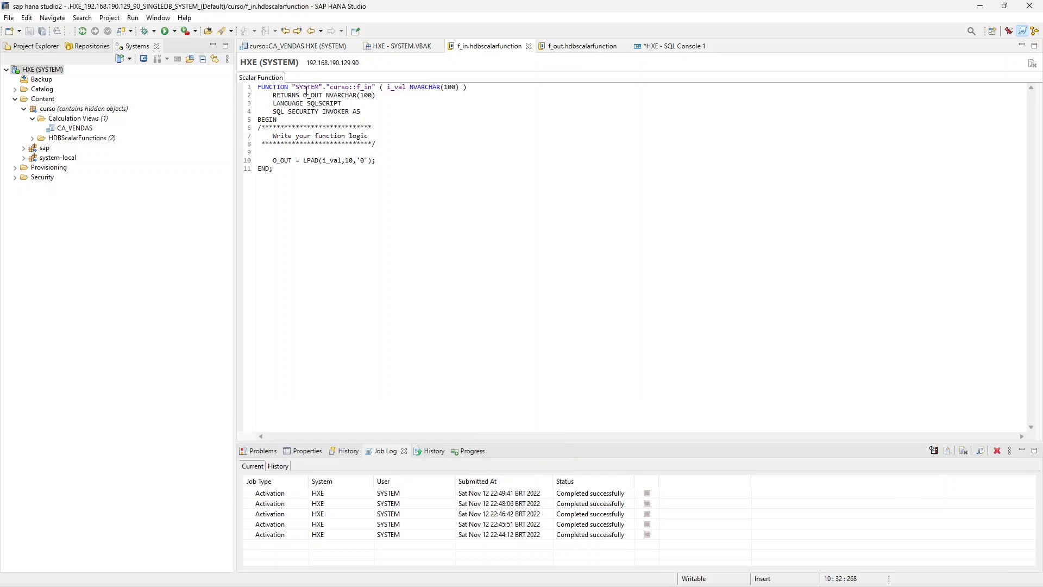
pyautogui.moveTo(293, 87); pyautogui.dragTo(375, 87)
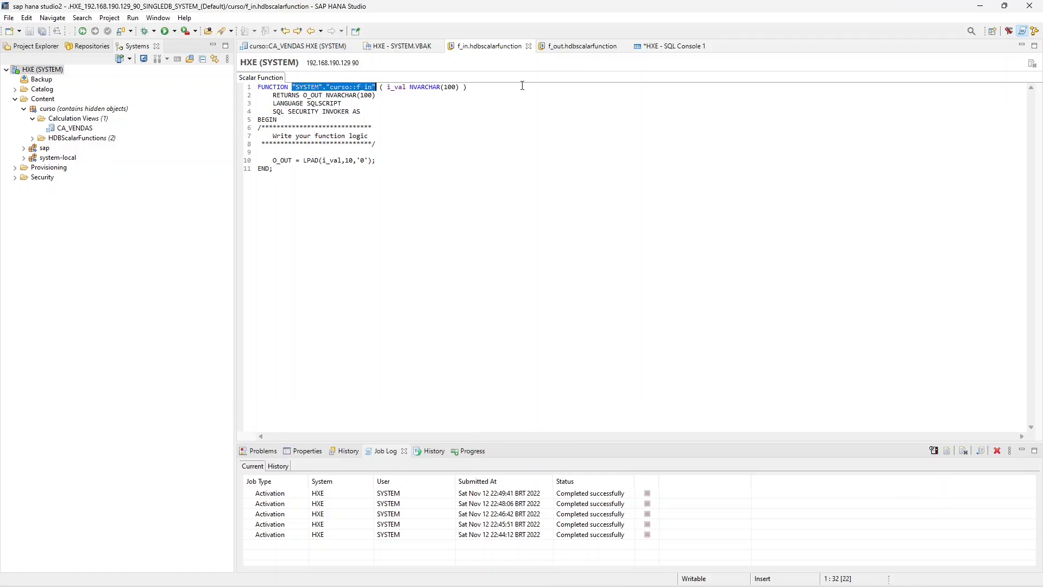
pyautogui.click(658, 46)
pyautogui.write('"SYSTEM"."curso::f_in"')
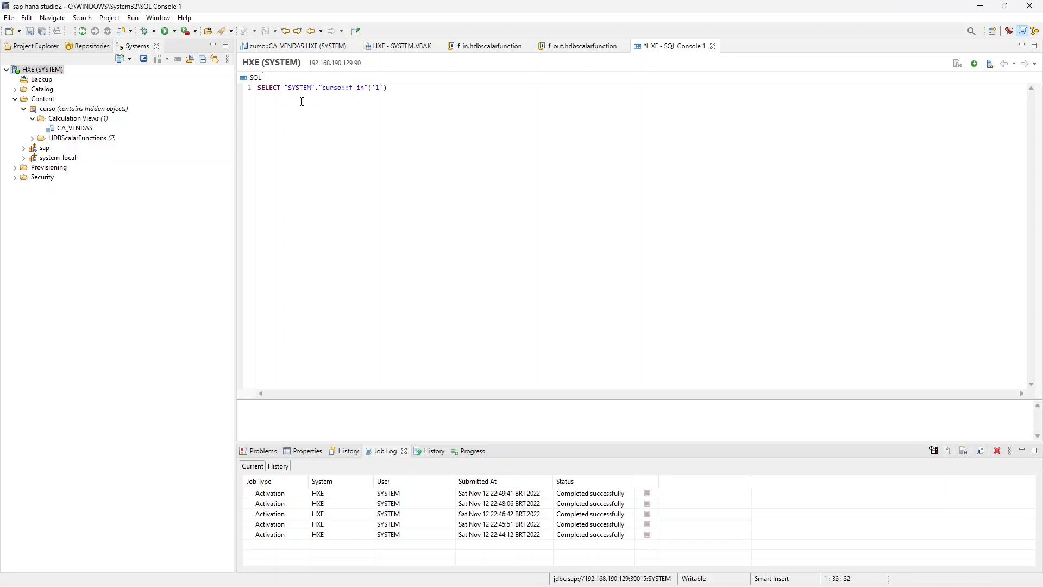
# - Recheck the LPAD expression in f_in, complete the query with "from DUMMY" and execute it
pyautogui.click(499, 48)
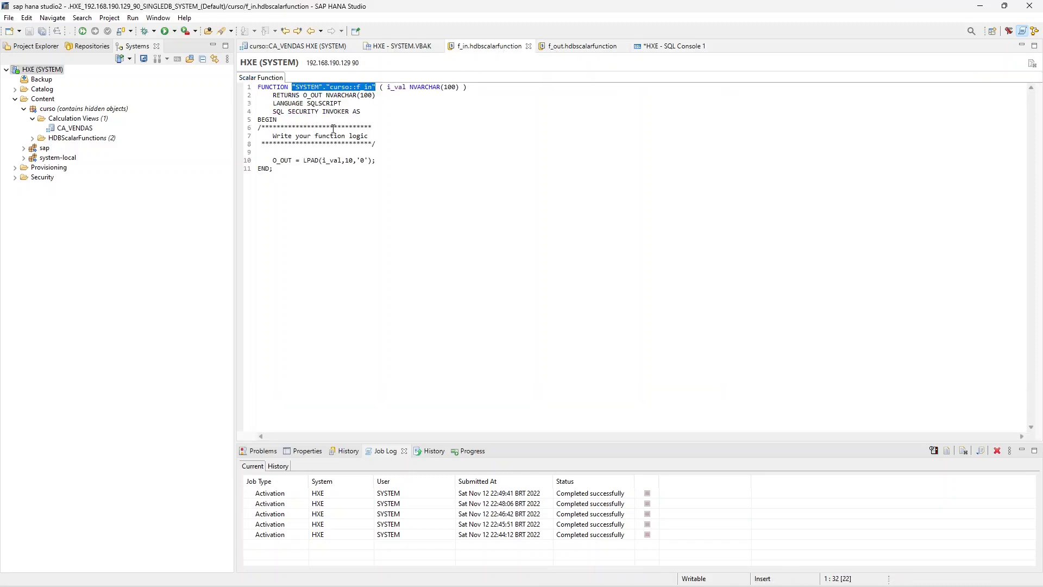
pyautogui.moveTo(303, 160); pyautogui.dragTo(376, 161)
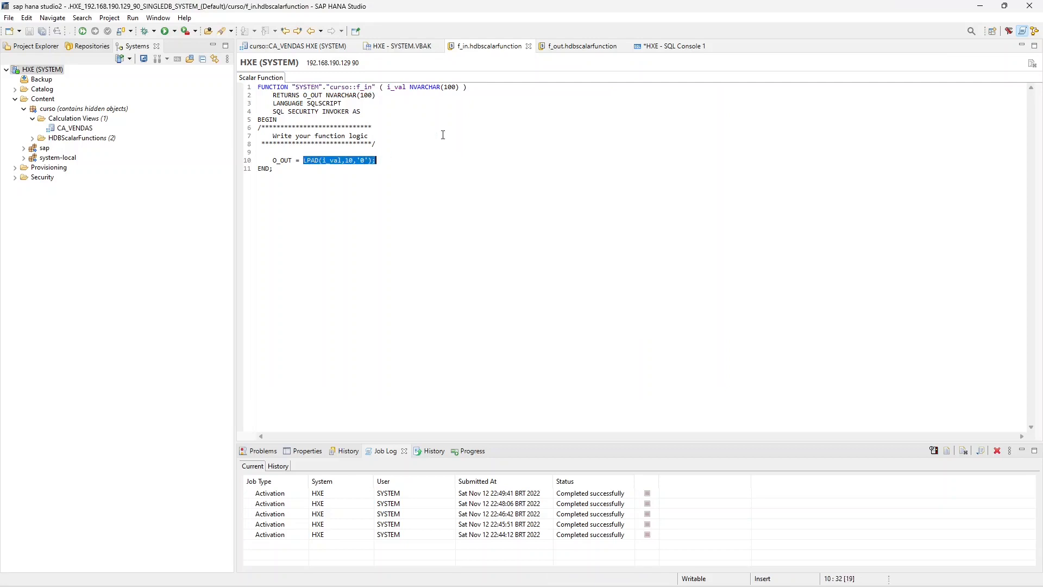
pyautogui.click(677, 46)
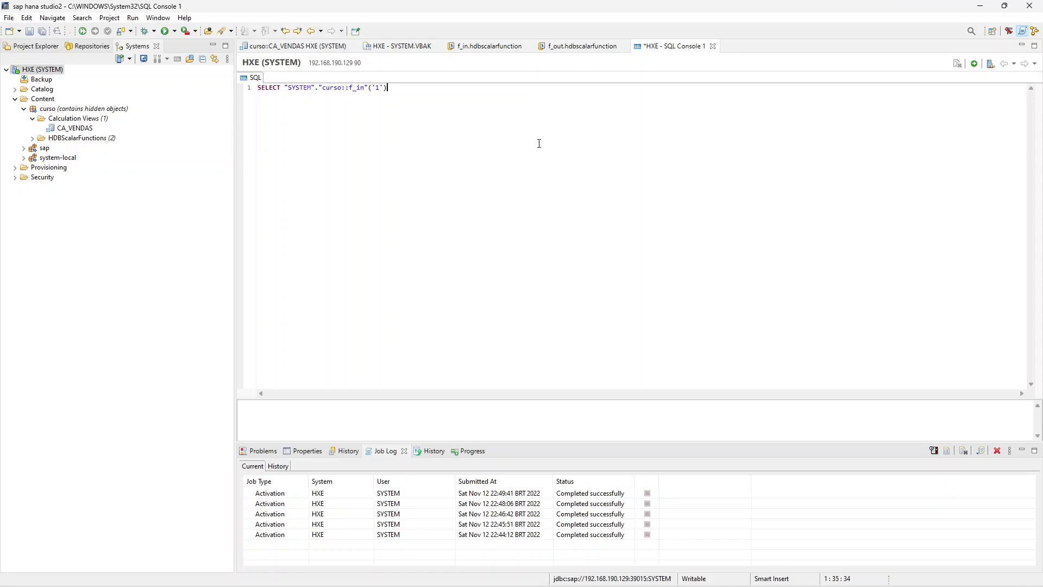
pyautogui.write('fro')
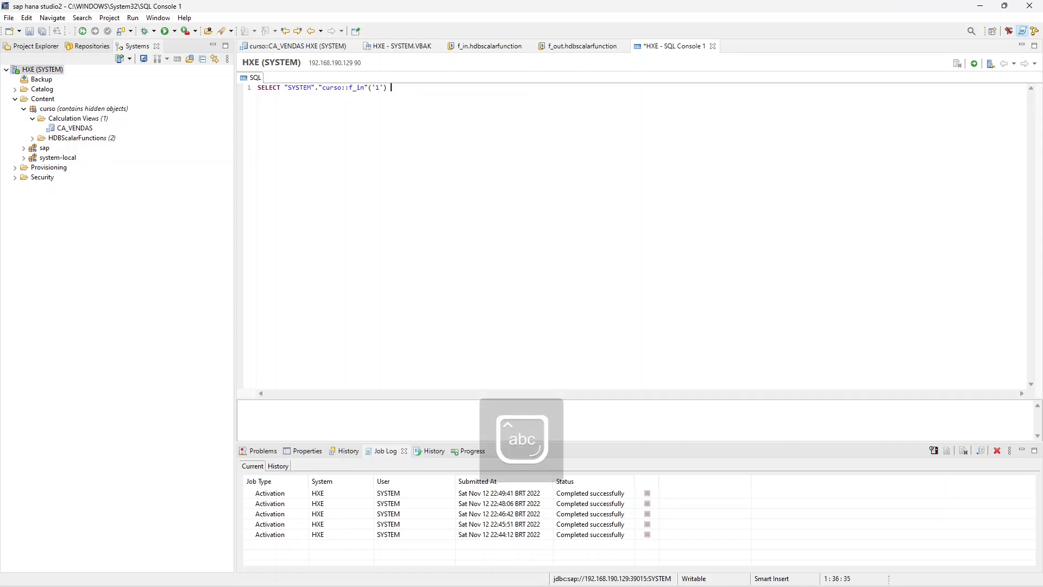
pyautogui.write('m')
pyautogui.press('capslock')
pyautogui.write('DUMMY')
pyautogui.hotkey('ctrl', 'a')
pyautogui.click(975, 64)
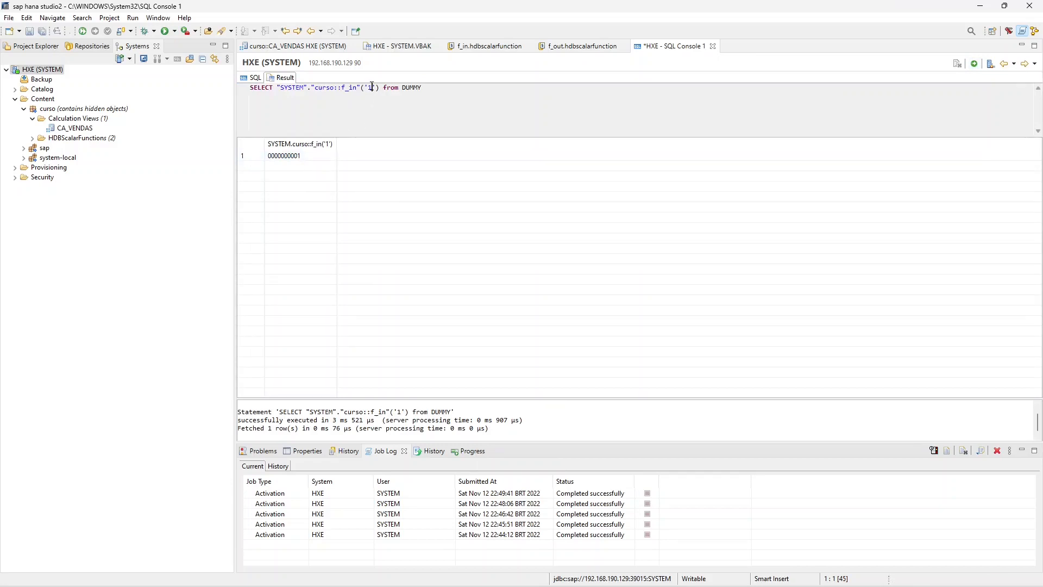
# - Put the FROM clause on its own line and add a second "SYSTEM"."curso::f_in" call with '00000001' to the query
pyautogui.click(253, 78)
pyautogui.click(391, 88)
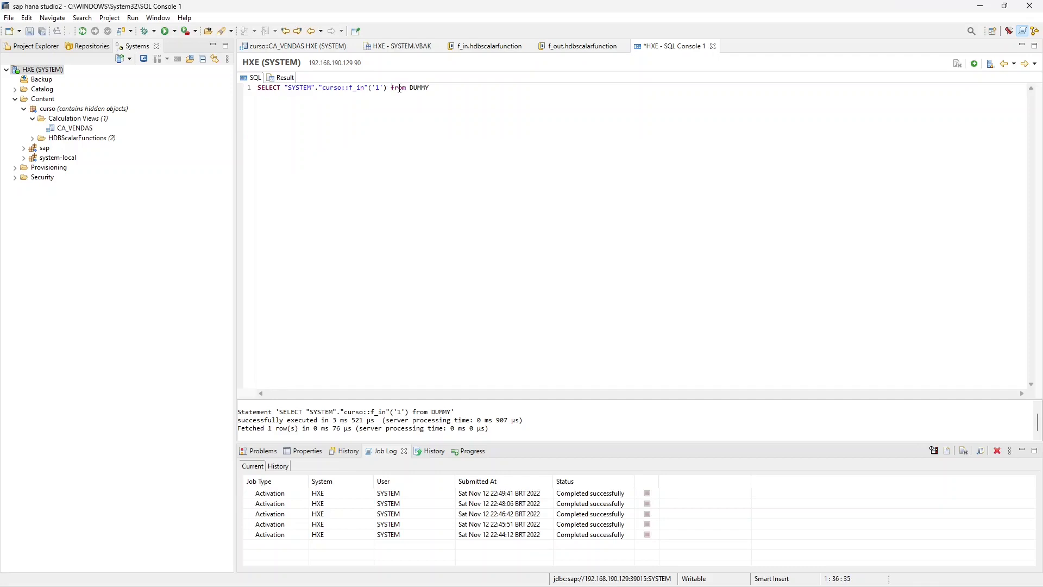
pyautogui.press('Return')
pyautogui.hotkey('shift', 'End')
pyautogui.click(399, 88)
pyautogui.press('Left')
pyautogui.press('Left')
pyautogui.press('Left')
pyautogui.press('Left')
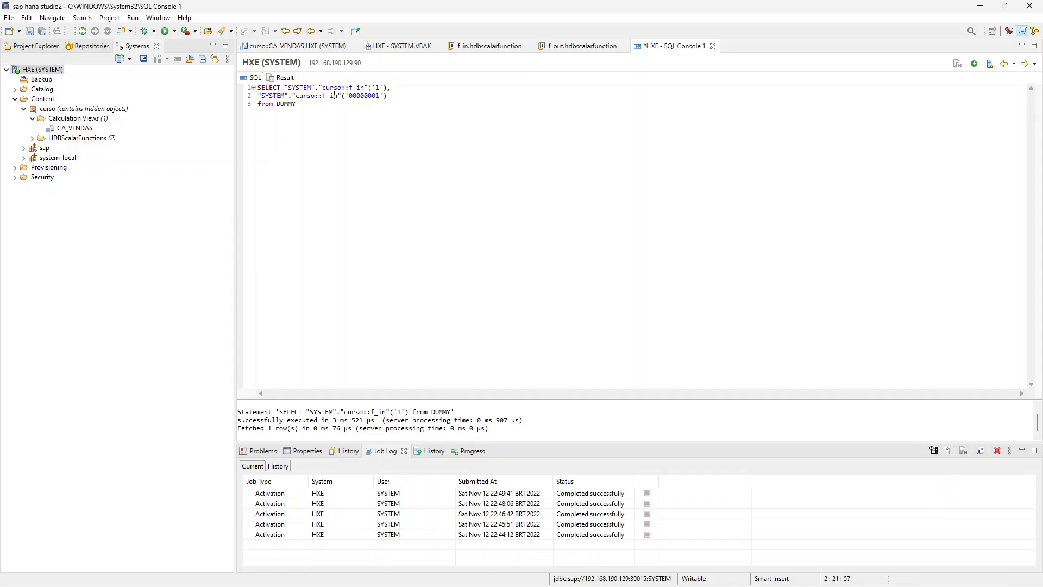
# - Change the second call to "curso::f_out", execute the whole query and compare both result columns
pyautogui.press('BackSpace')
pyautogui.press('Delete')
pyautogui.write('OUT')
pyautogui.press('capslock')
pyautogui.press('BackSpace')
pyautogui.press('BackSpace')
pyautogui.press('BackSpace')
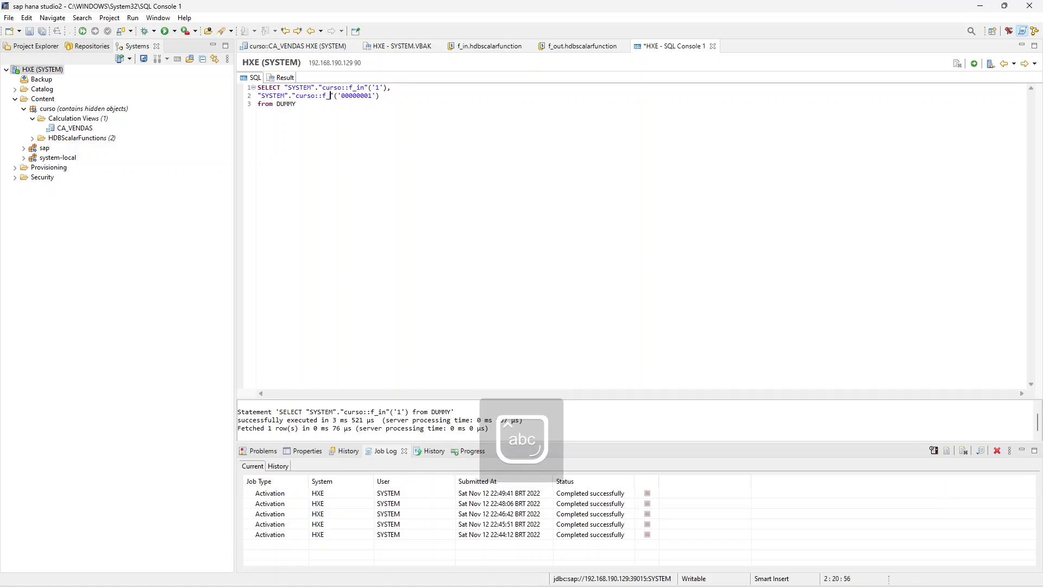
pyautogui.write('out')
pyautogui.hotkey('ctrl', 'a')
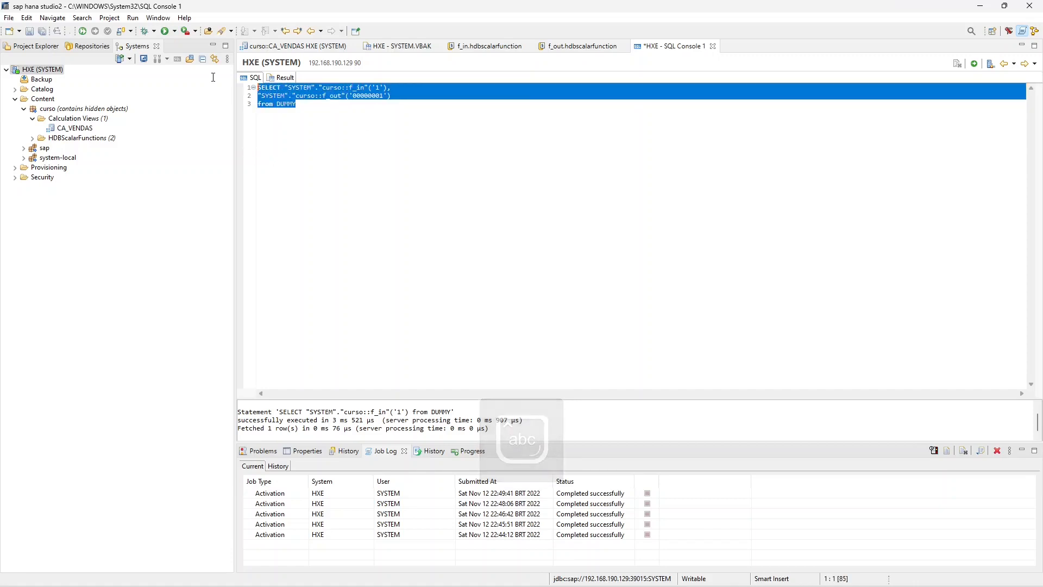
pyautogui.click(976, 65)
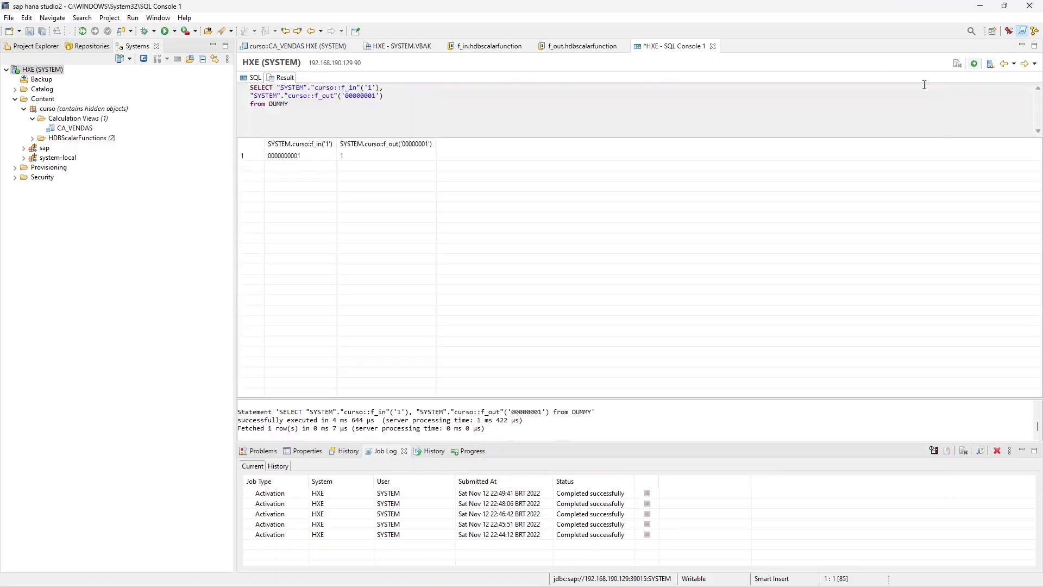
pyautogui.click(350, 157)
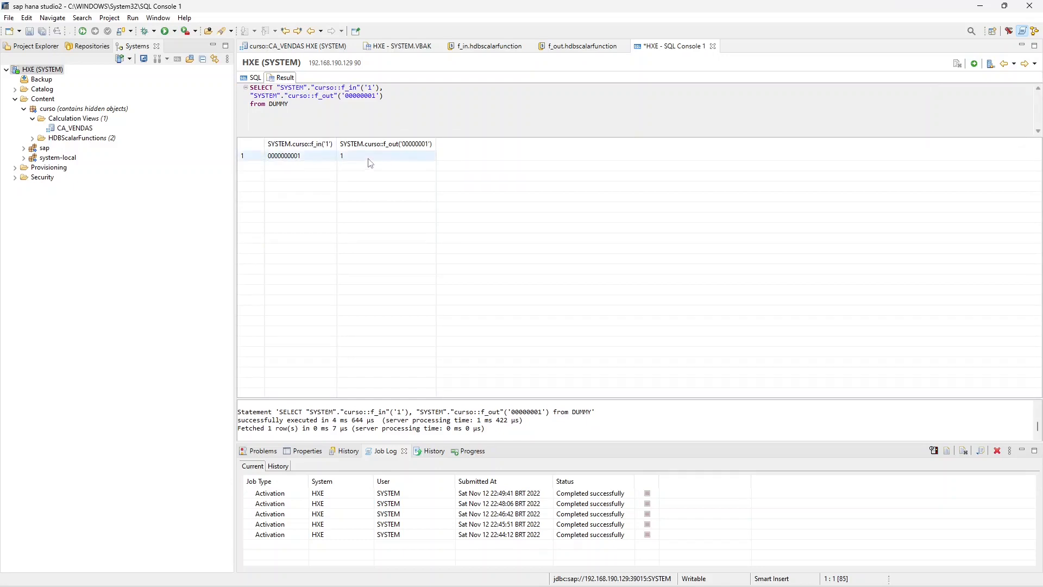
pyautogui.click(320, 158)
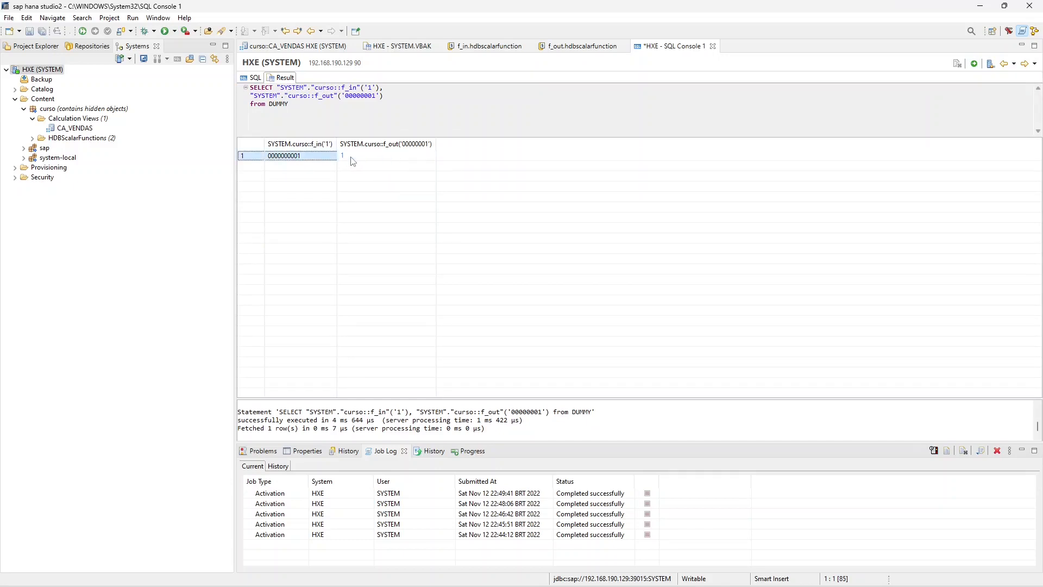
# - Return to CA_VENDAS and open the conversion function assignment for the KUNNR column
pyautogui.click(486, 46)
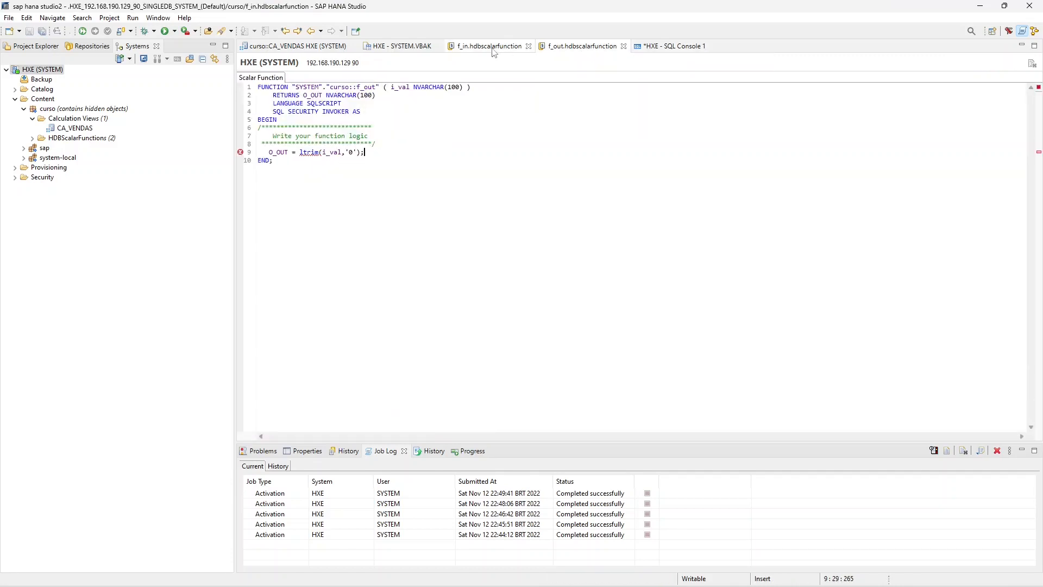
pyautogui.click(404, 46)
pyautogui.click(296, 46)
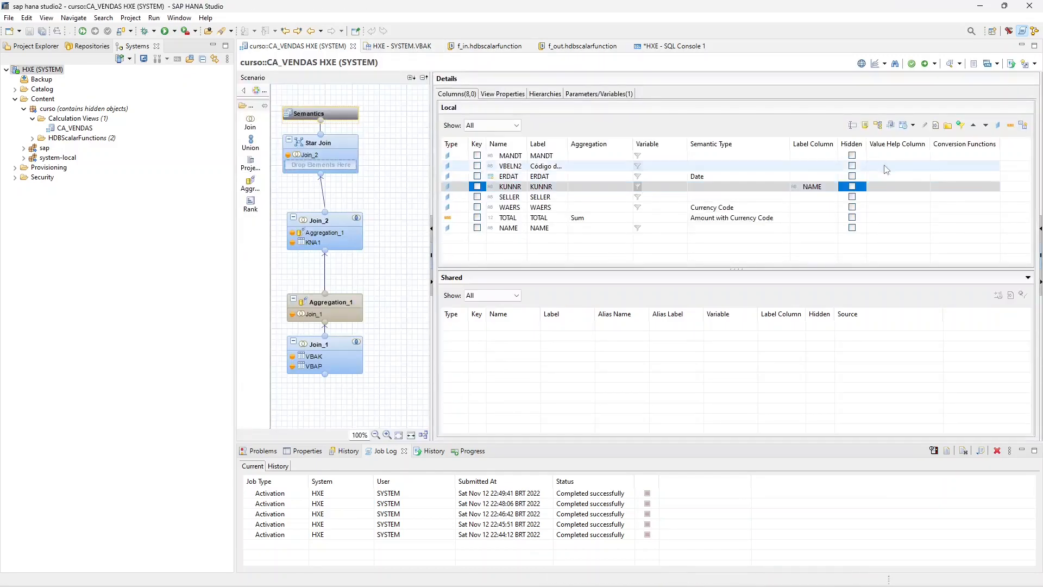
pyautogui.click(979, 187)
pyautogui.click(994, 188)
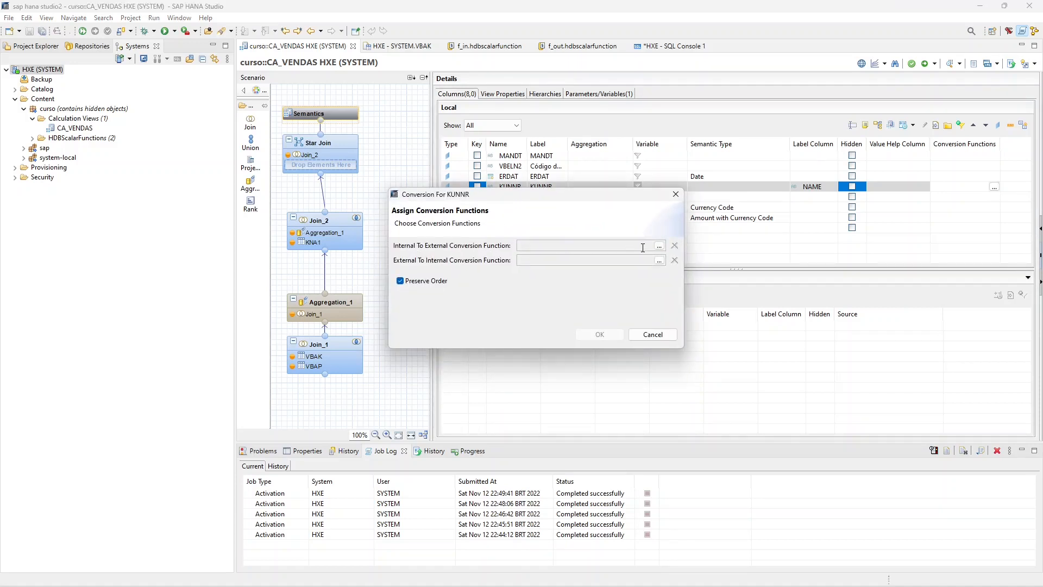
pyautogui.click(659, 245)
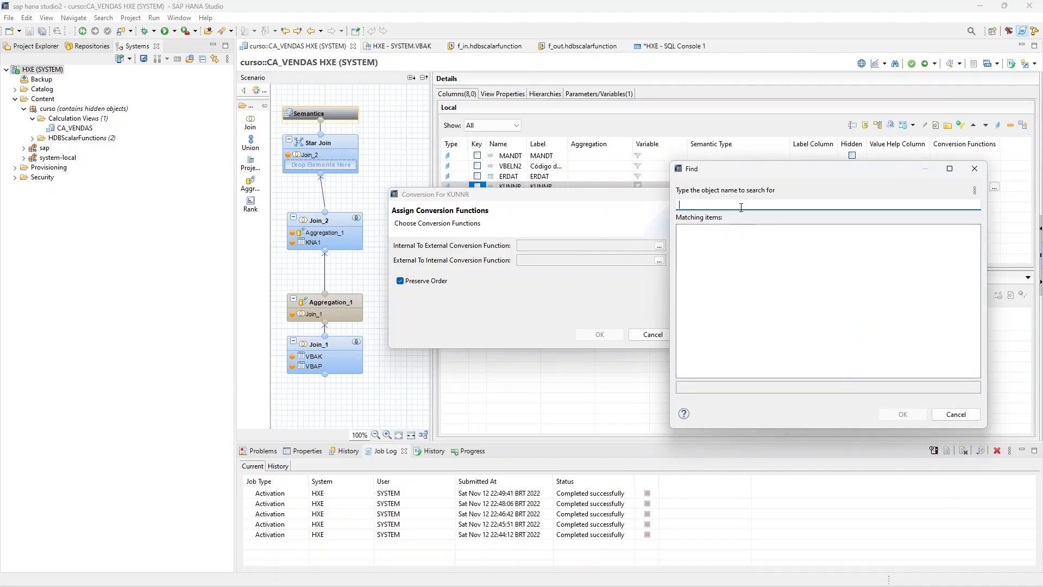
pyautogui.write('f_')
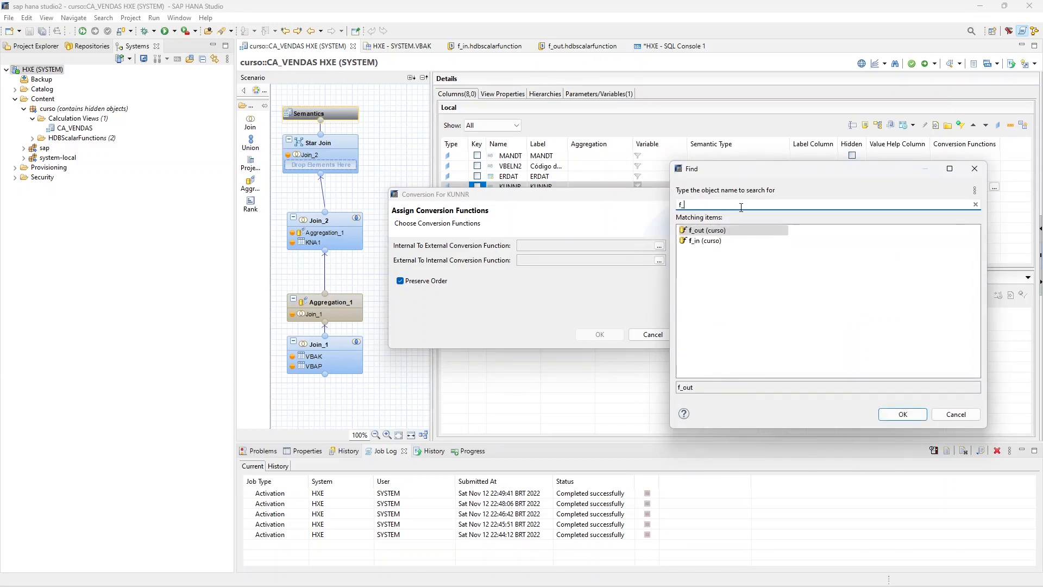
pyautogui.click(955, 414)
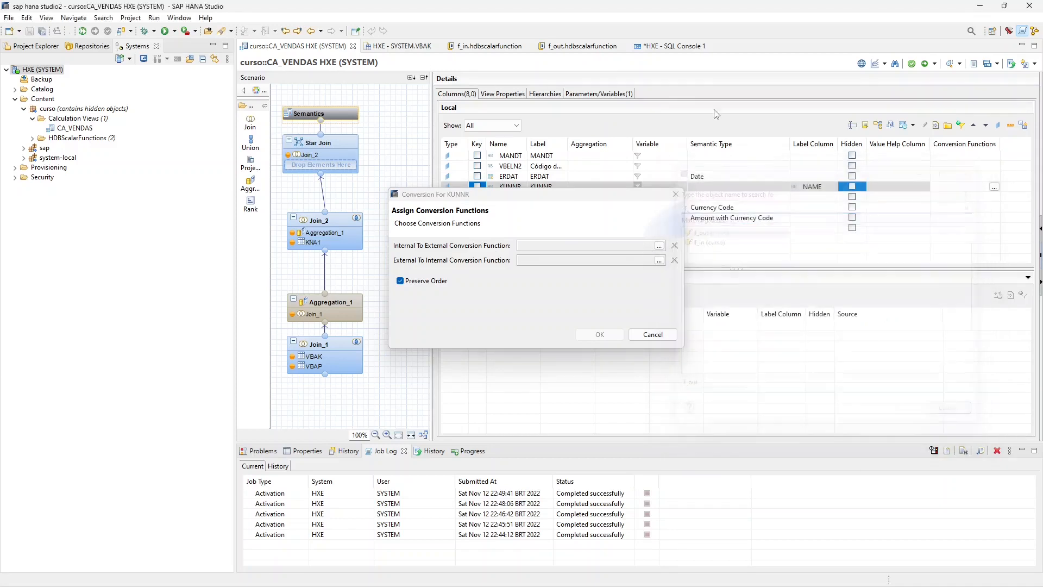
# - Close the KUNNR conversion dialog, then review the f_out function code and the SQL console test results
pyautogui.press('Escape')
pyautogui.click(581, 45)
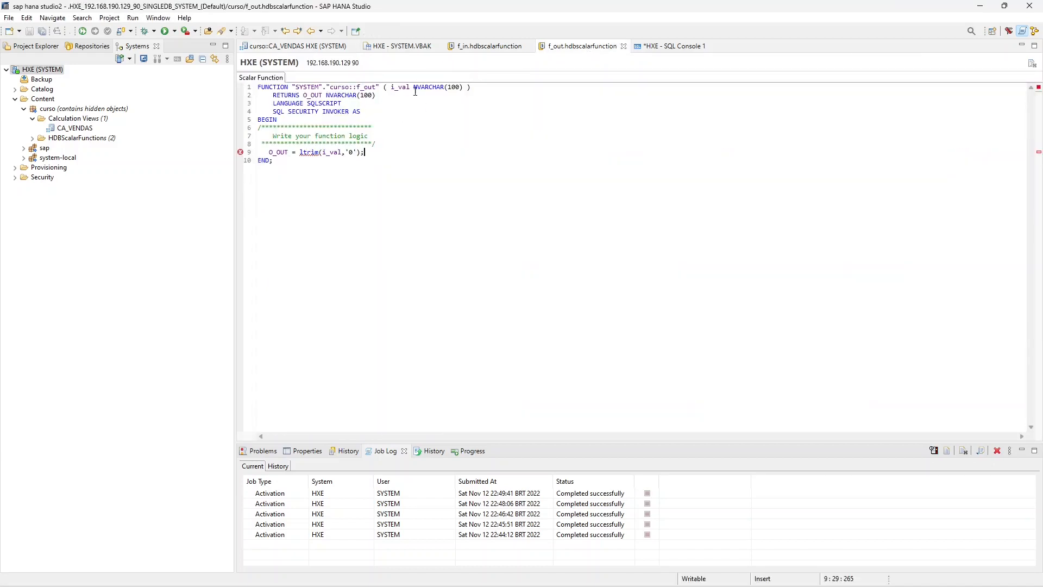
pyautogui.click(655, 45)
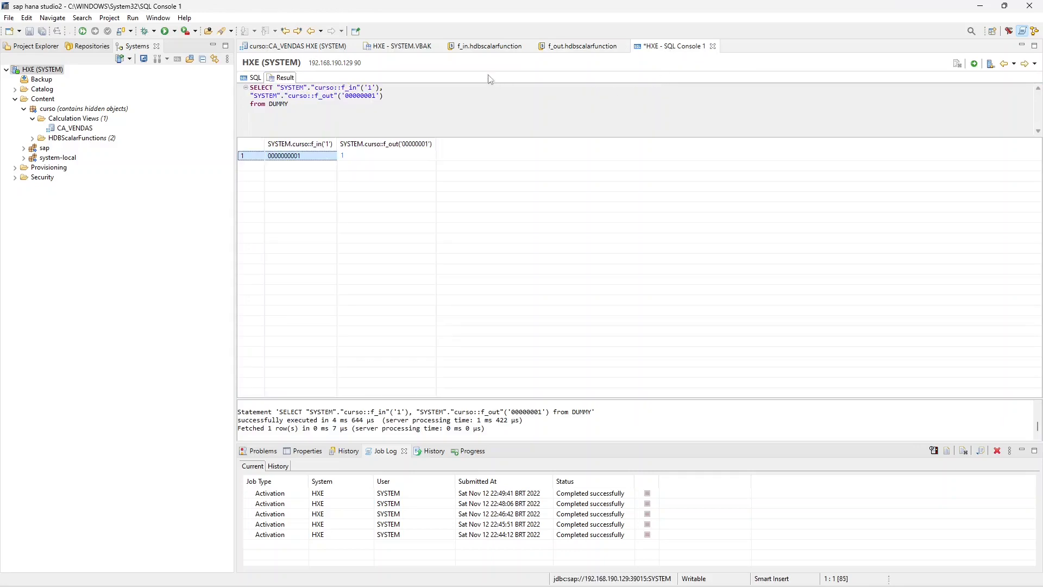
# - Return to CA_VENDAS and assign curso::f_out as the internal-to-external conversion function for the KUNNR column
pyautogui.click(311, 46)
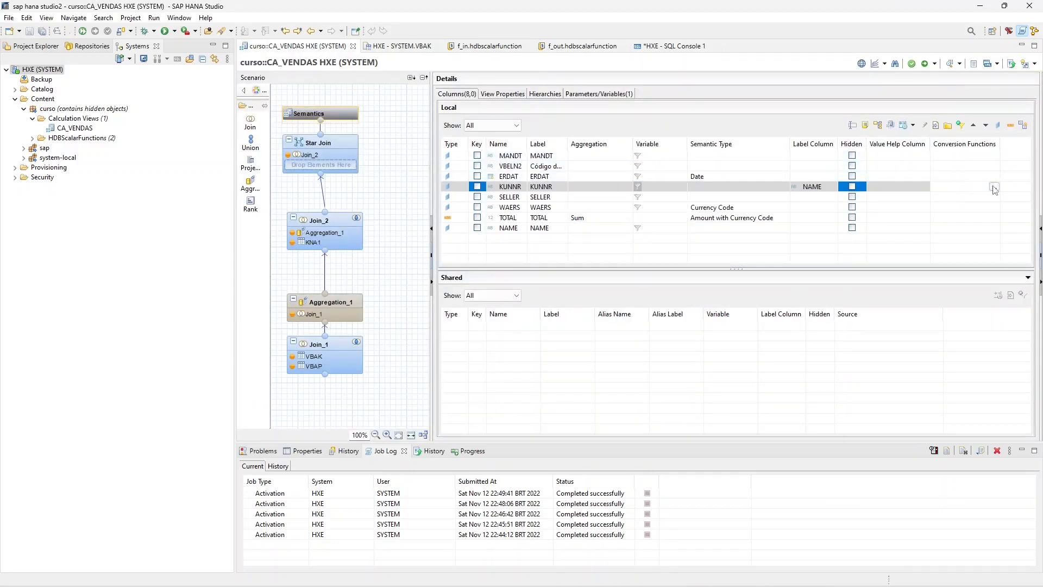
pyautogui.click(994, 186)
pyautogui.click(651, 250)
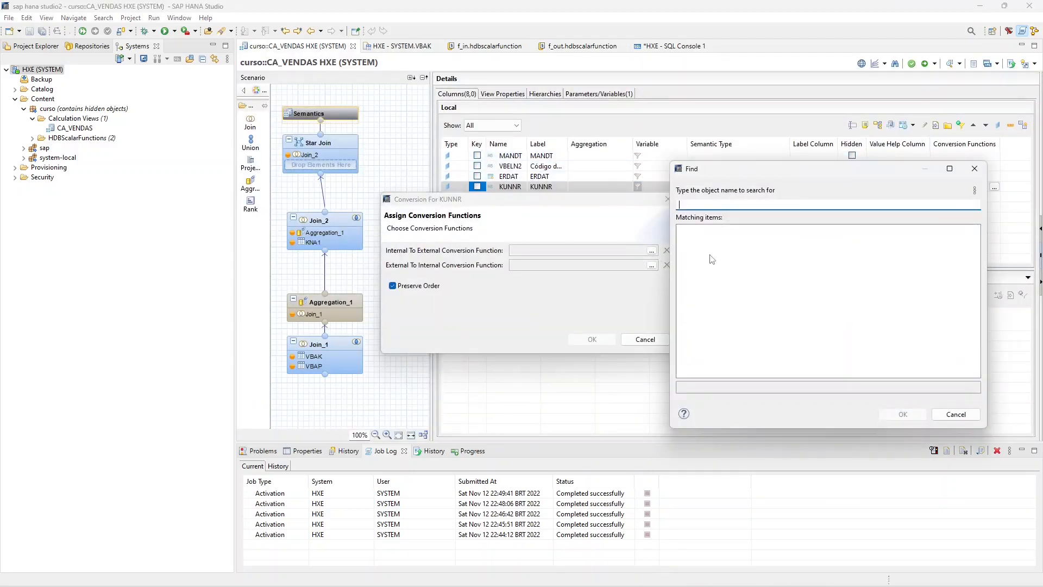
pyautogui.write('f_out')
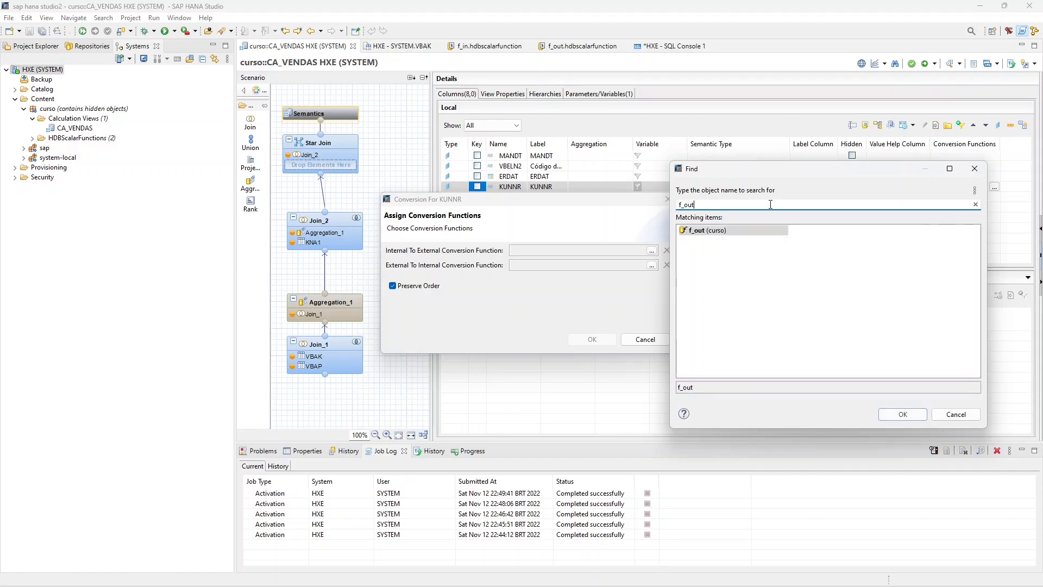
pyautogui.click(714, 234)
pyautogui.doubleClick(713, 231)
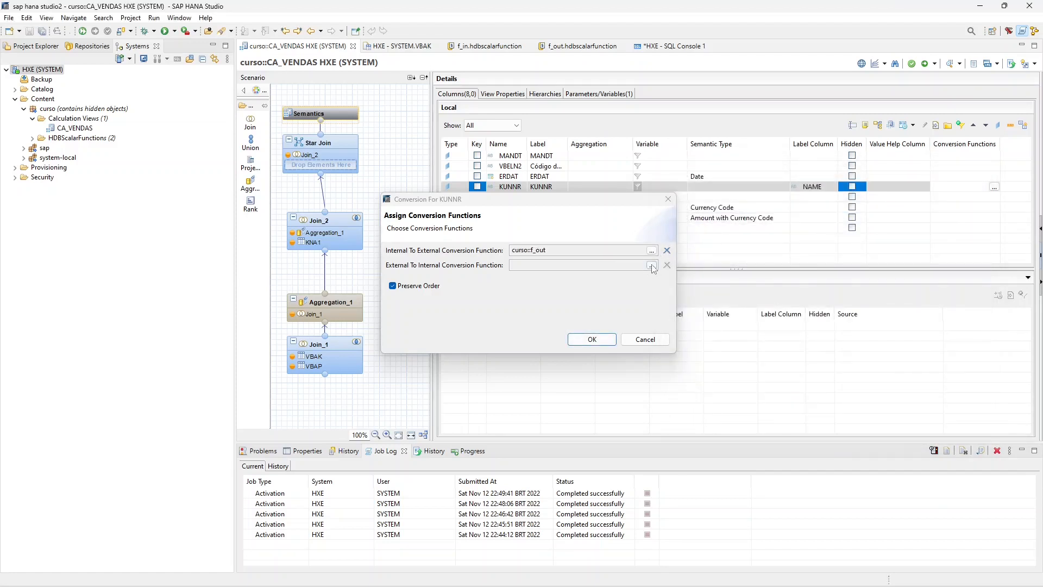
# - Assign curso::f_in as KUNNR's external-to-internal conversion function, confirm, and widen the Conversion Functions column to show both names
pyautogui.click(651, 265)
pyautogui.write('f_in')
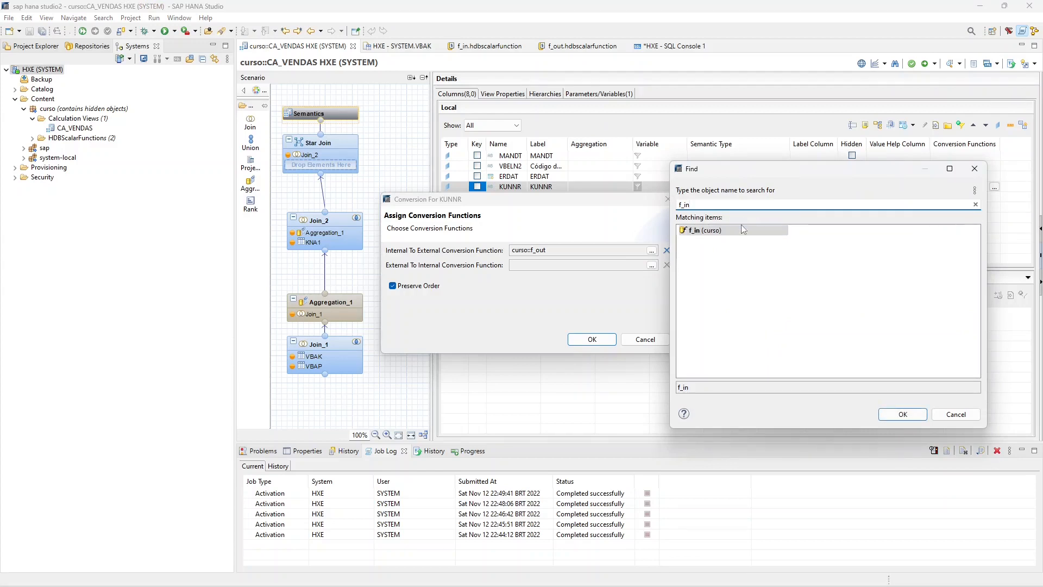
pyautogui.doubleClick(742, 229)
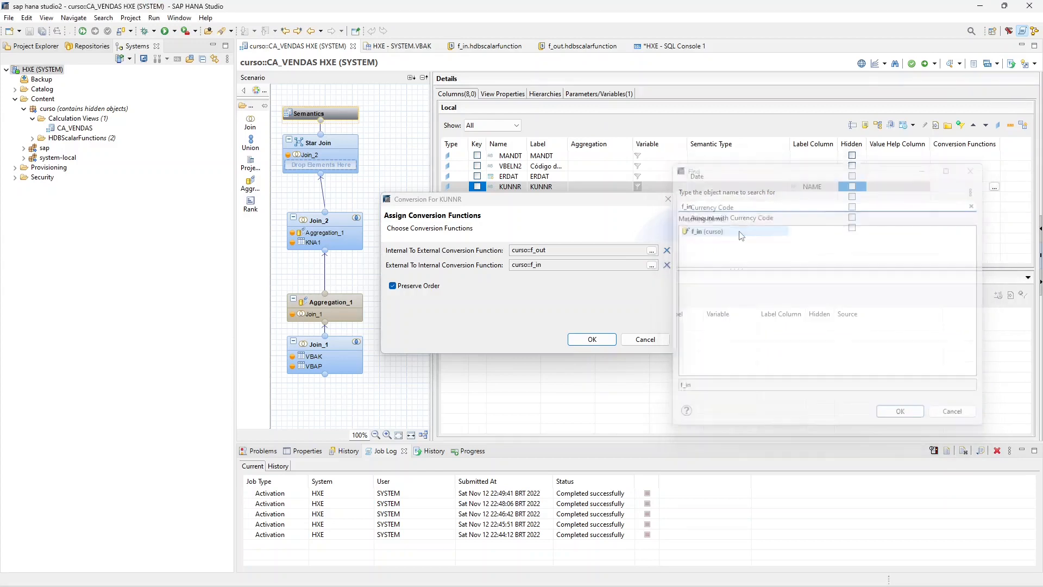
pyautogui.click(591, 339)
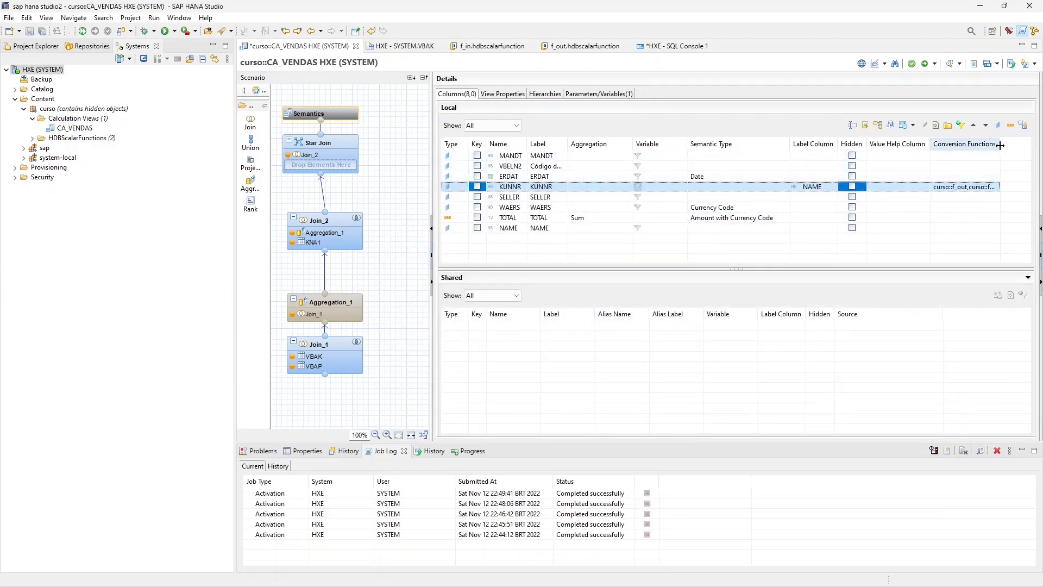
pyautogui.moveTo(1000, 144); pyautogui.dragTo(1040, 146)
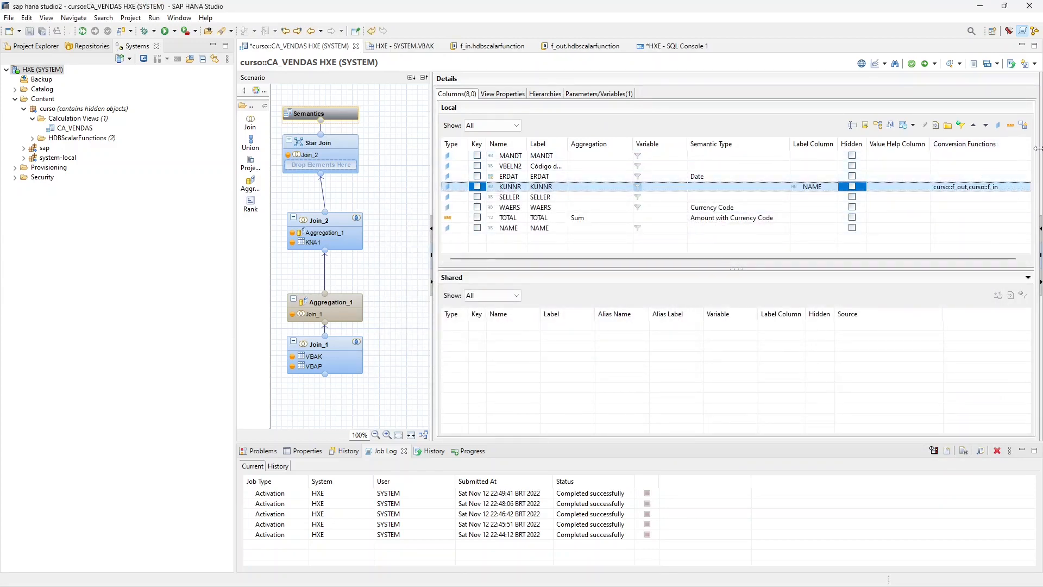
# - Save the CA_VENDAS calculation view with its KUNNR conversion functions and activate it
pyautogui.click(30, 31)
pyautogui.click(73, 128)
pyautogui.rightClick(74, 128)
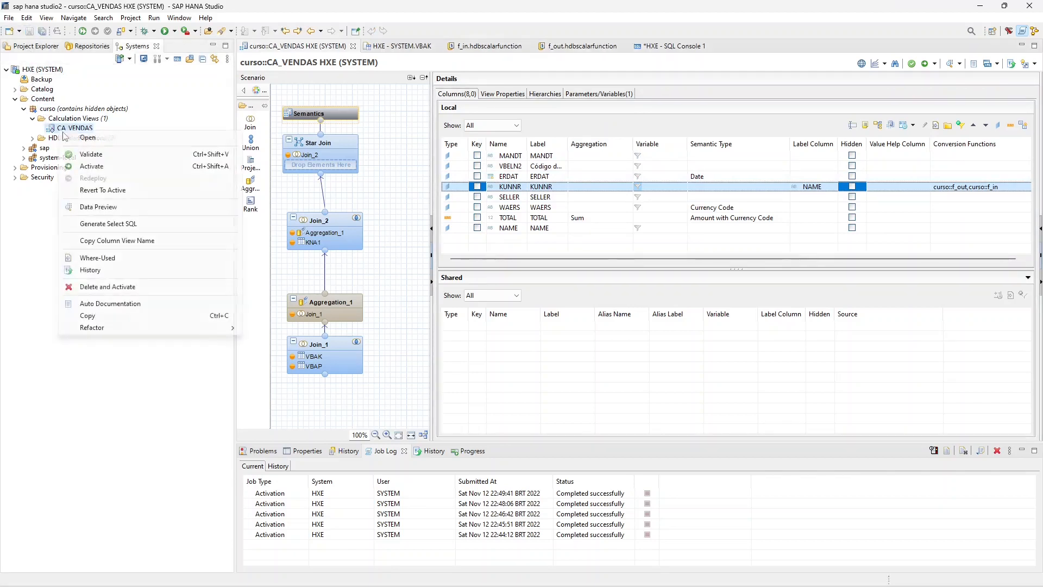
pyautogui.click(91, 166)
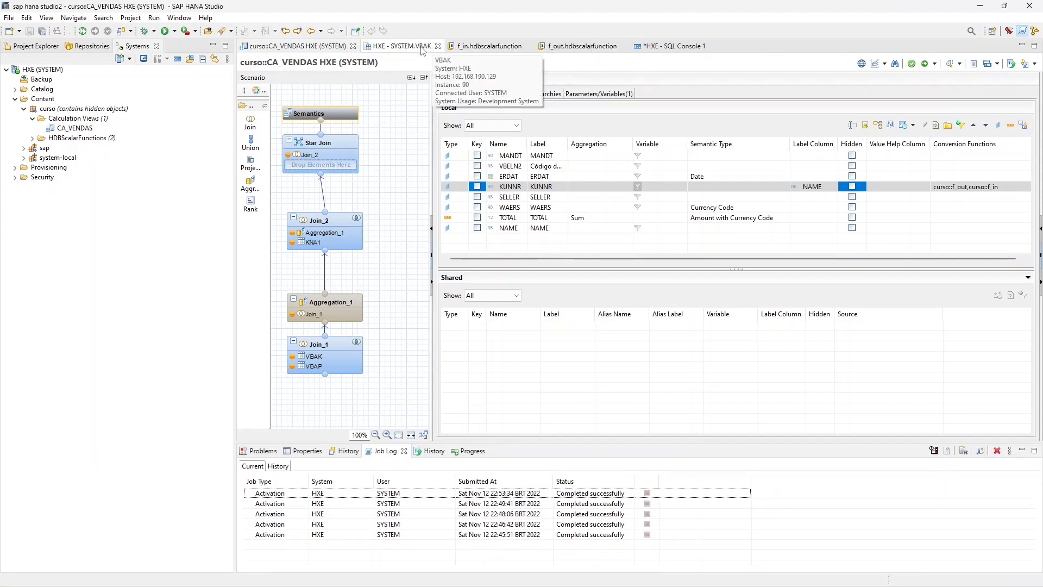
# - Run a data preview of CA_VENDAS with IV_KUNNR equal to 1 and examine the KUNNR column in the raw data
pyautogui.rightClick(70, 129)
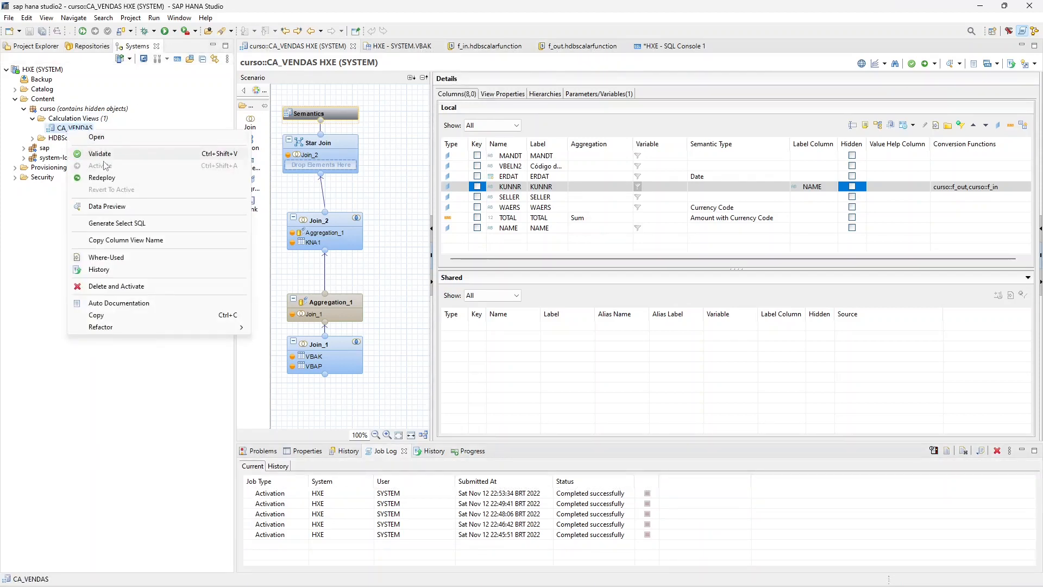
pyautogui.click(147, 202)
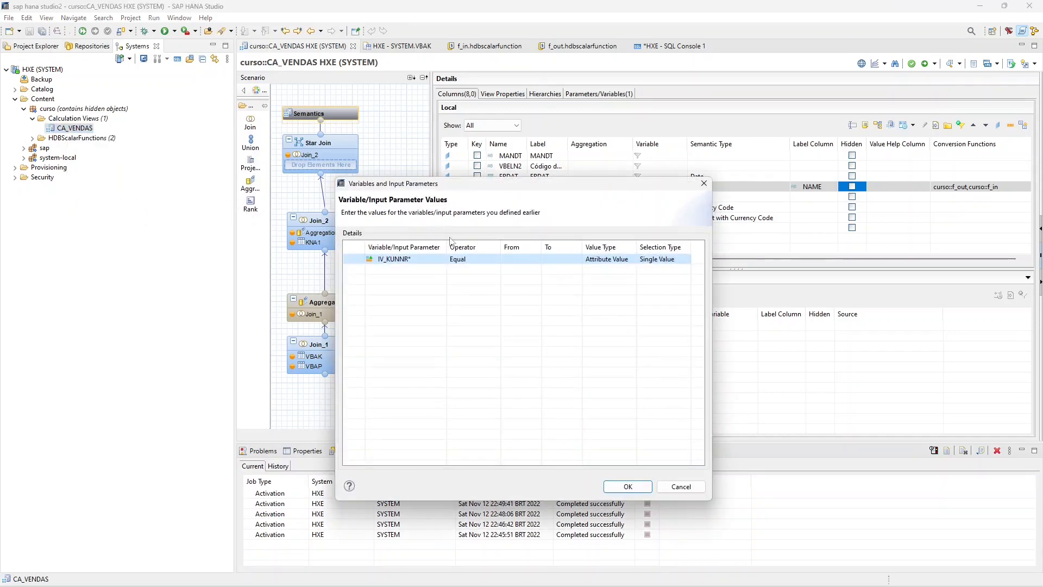
pyautogui.click(519, 260)
pyautogui.write('1')
pyautogui.click(628, 486)
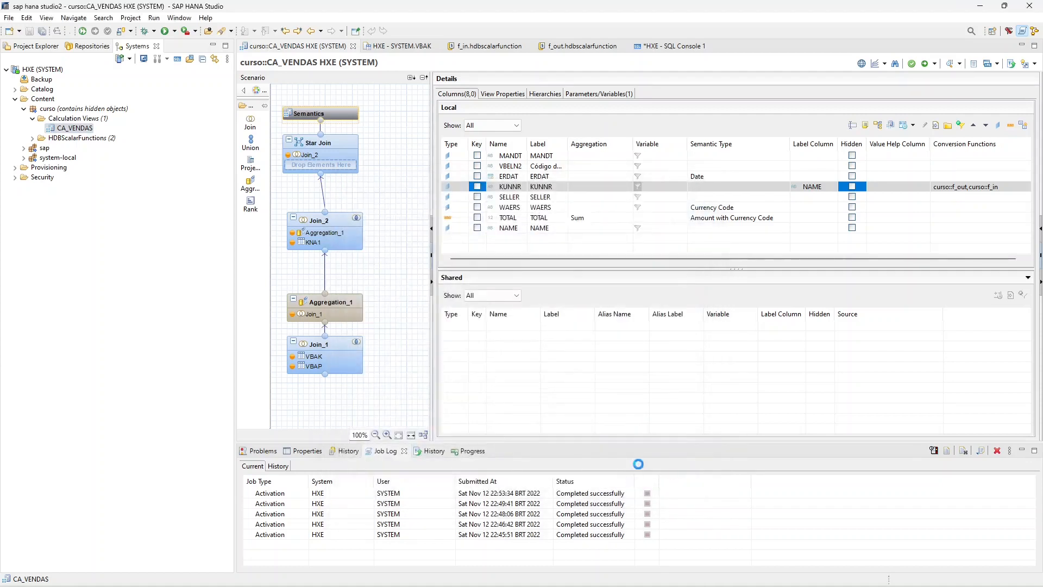
pyautogui.click(370, 63)
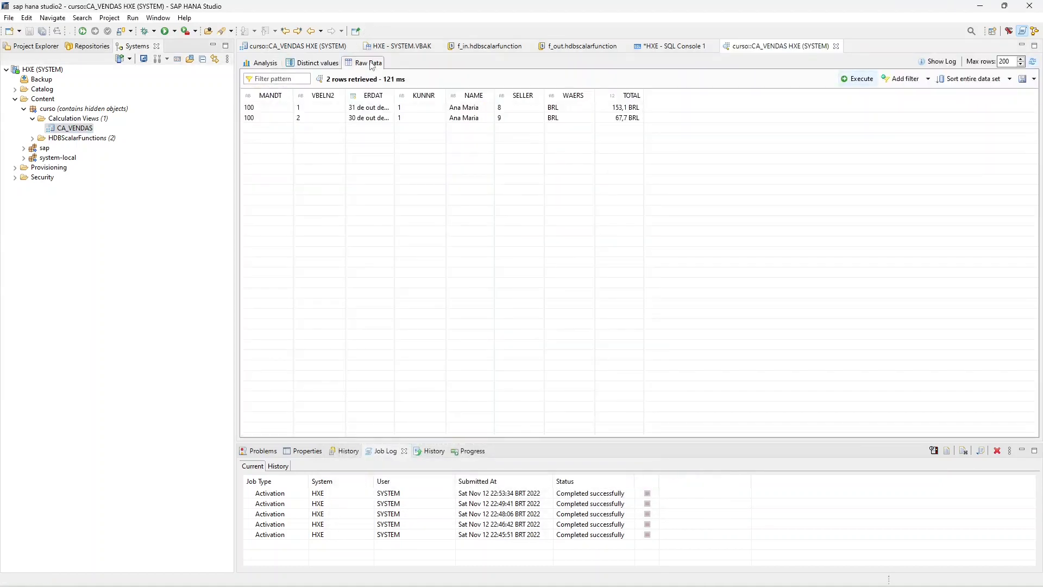
pyautogui.doubleClick(644, 90)
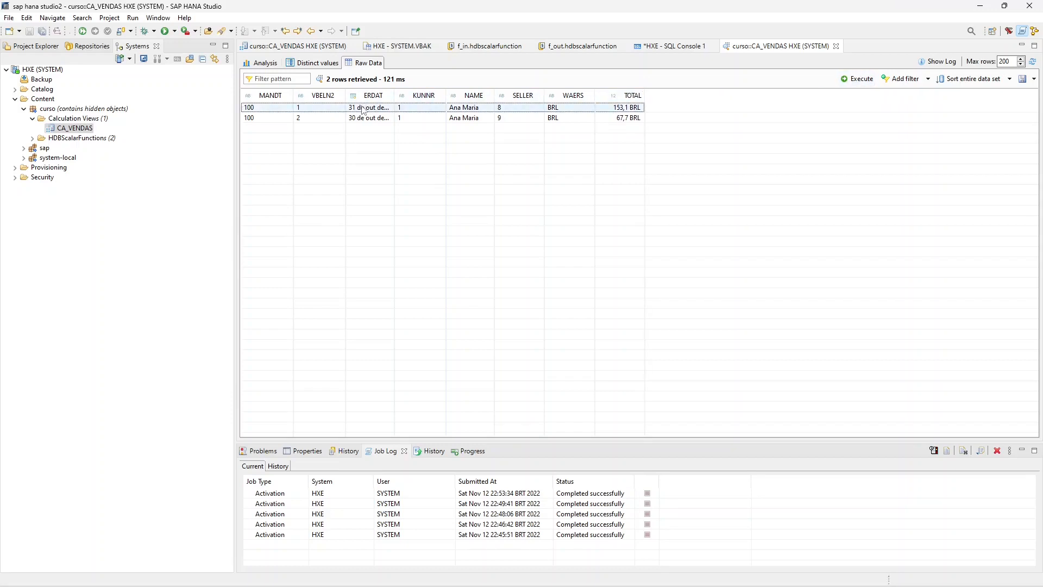
pyautogui.click(421, 109)
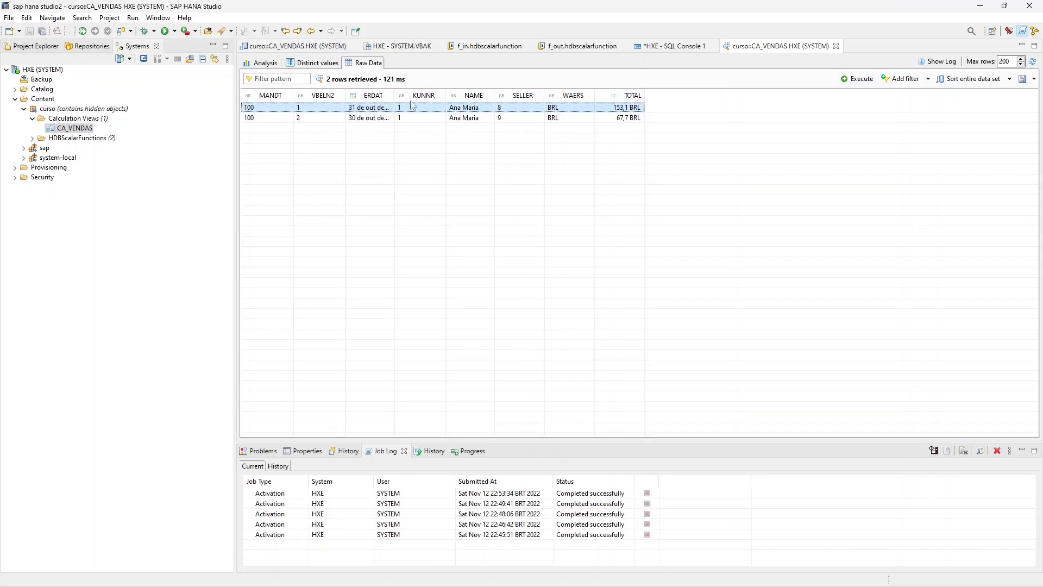
pyautogui.click(415, 118)
pyautogui.click(413, 107)
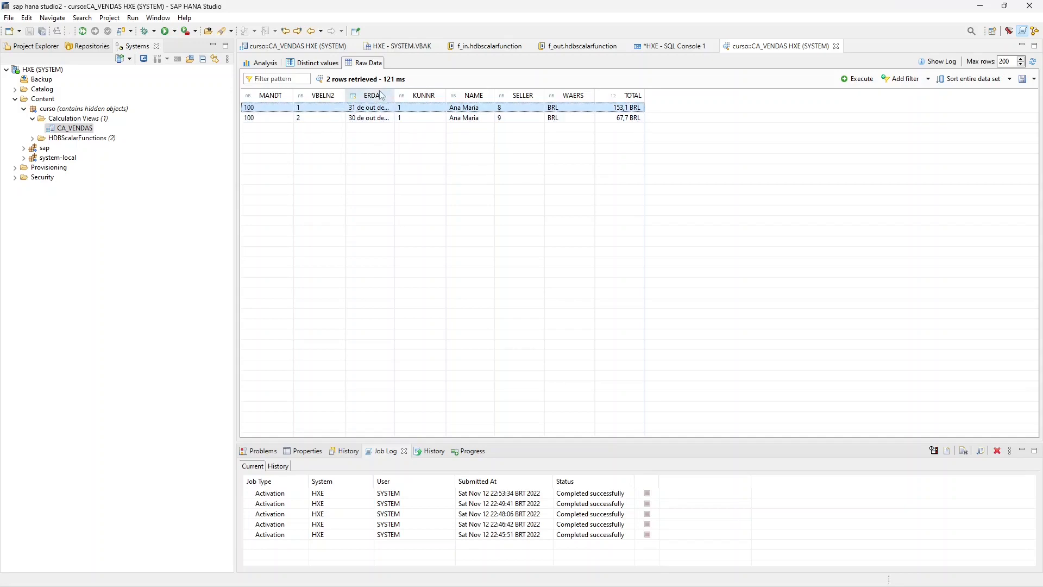
# - Return to the CA_VENDAS editor and automatically arrange the nodes in the scenario diagram
pyautogui.click(311, 48)
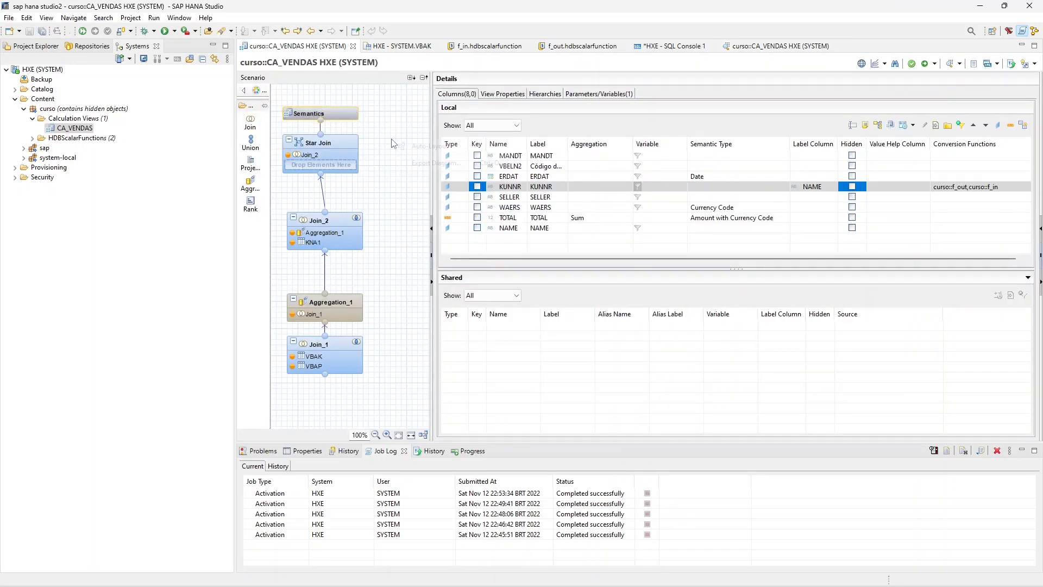
pyautogui.rightClick(392, 140)
pyautogui.click(423, 150)
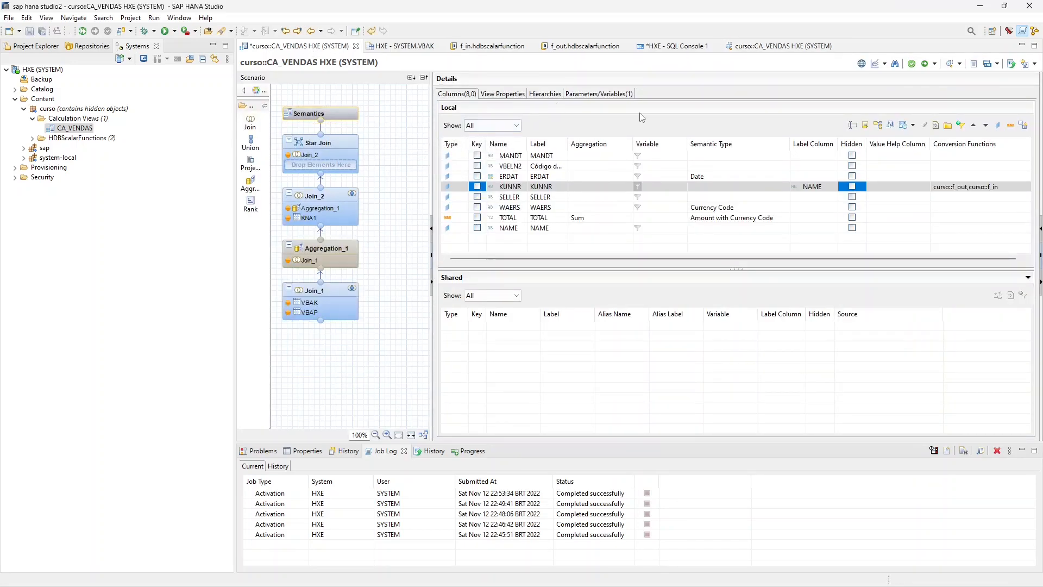
# - Change KUNNR's internal-to-external conversion function to curso::f_in and confirm the assignment
pyautogui.click(1005, 186)
pyautogui.click(1025, 187)
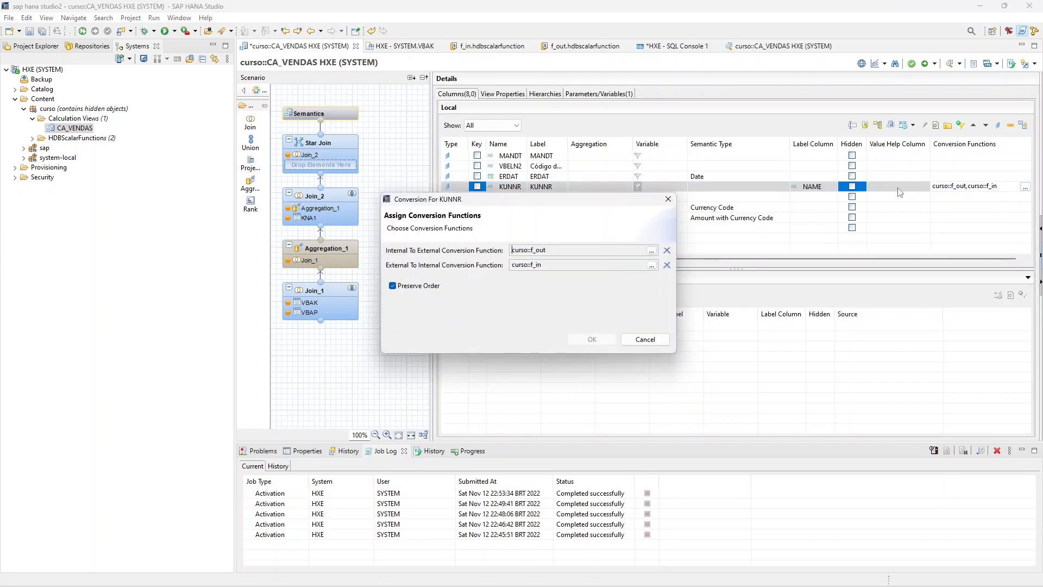
pyautogui.click(652, 250)
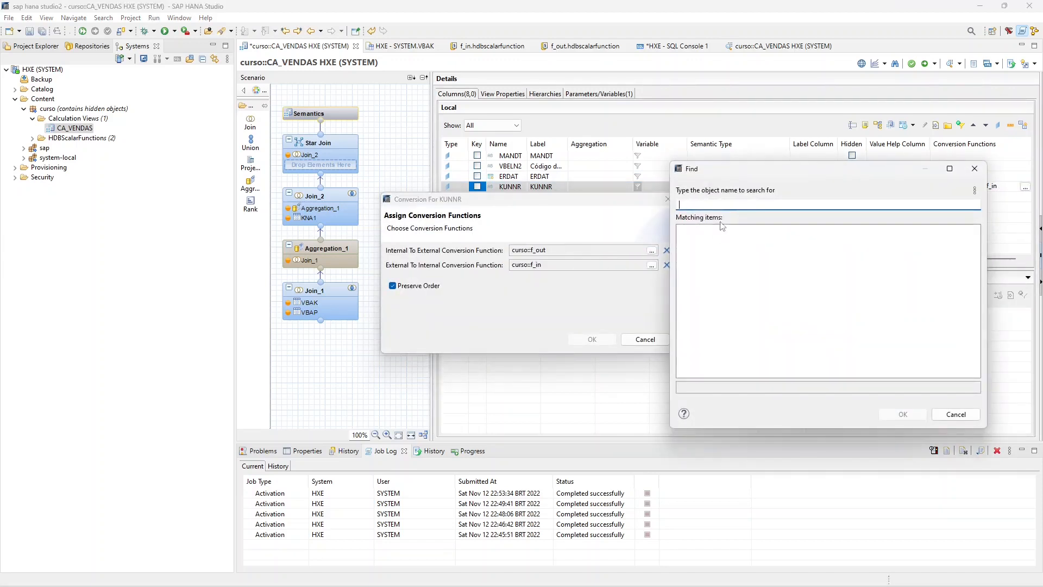
pyautogui.write('f_in')
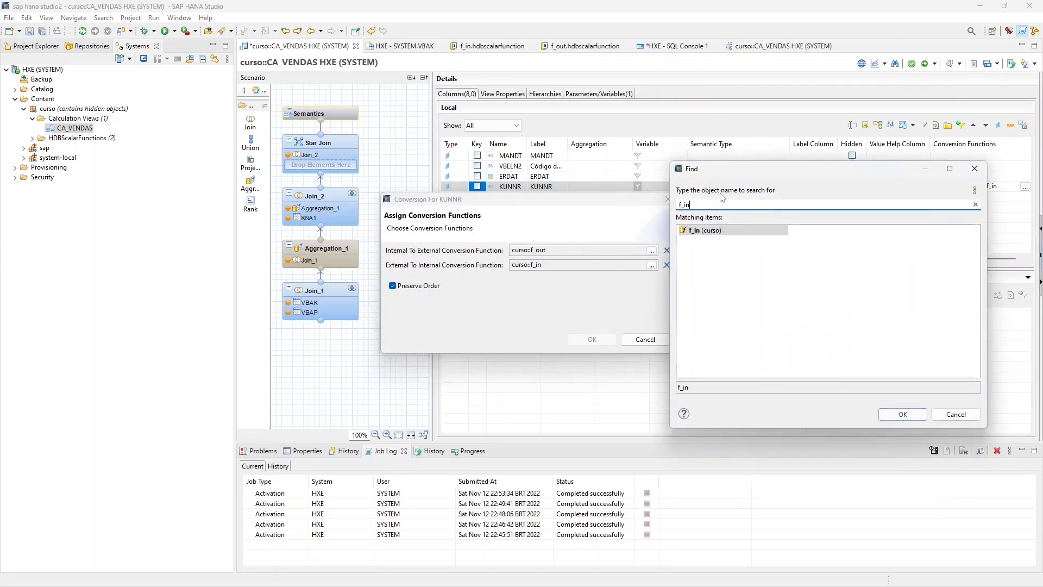
pyautogui.doubleClick(701, 231)
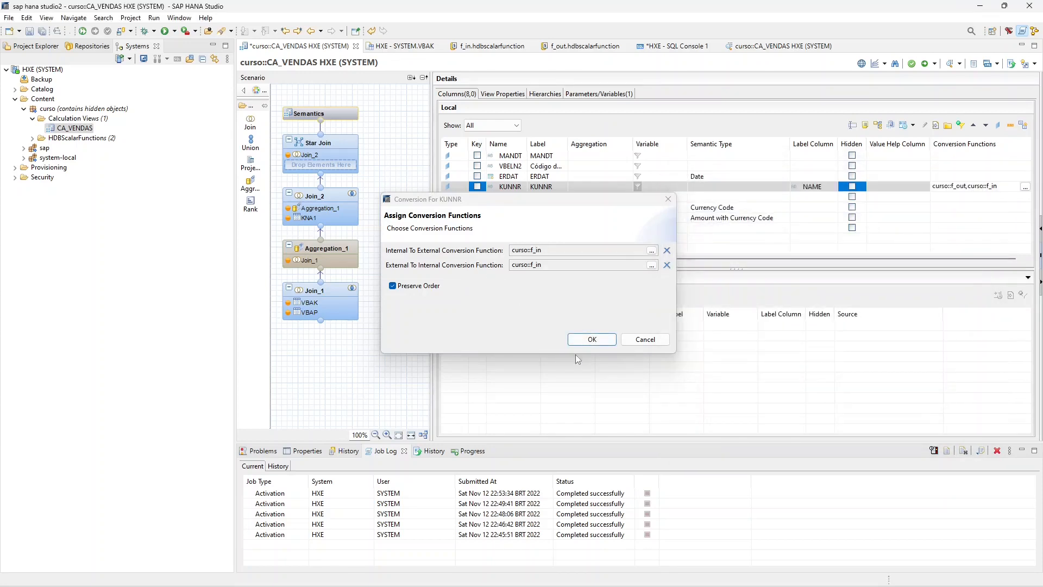
pyautogui.click(580, 336)
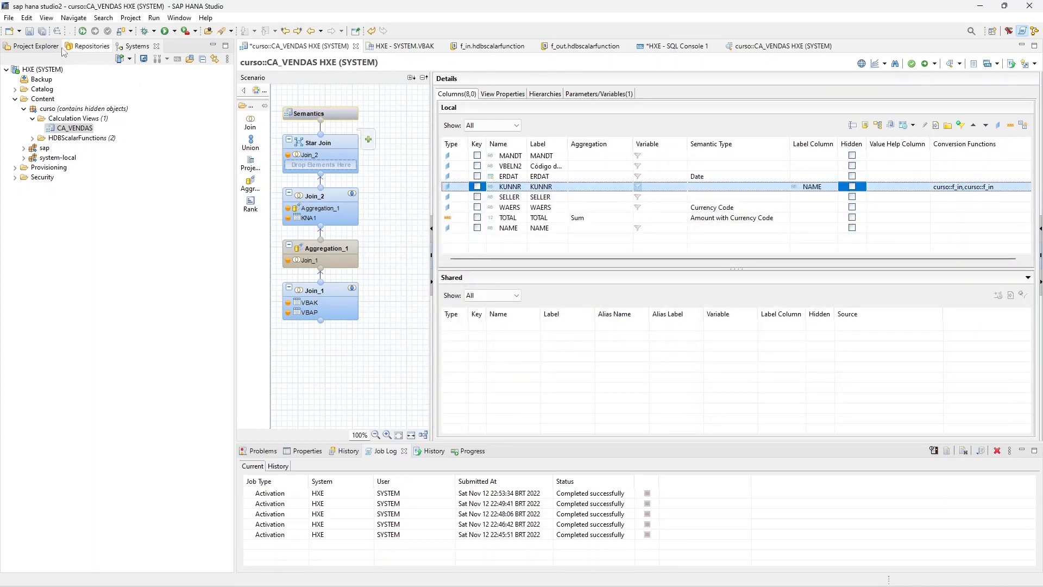
# - Save and reactivate CA_VENDAS with the changed KUNNR conversion function
pyautogui.click(30, 33)
pyautogui.rightClick(75, 129)
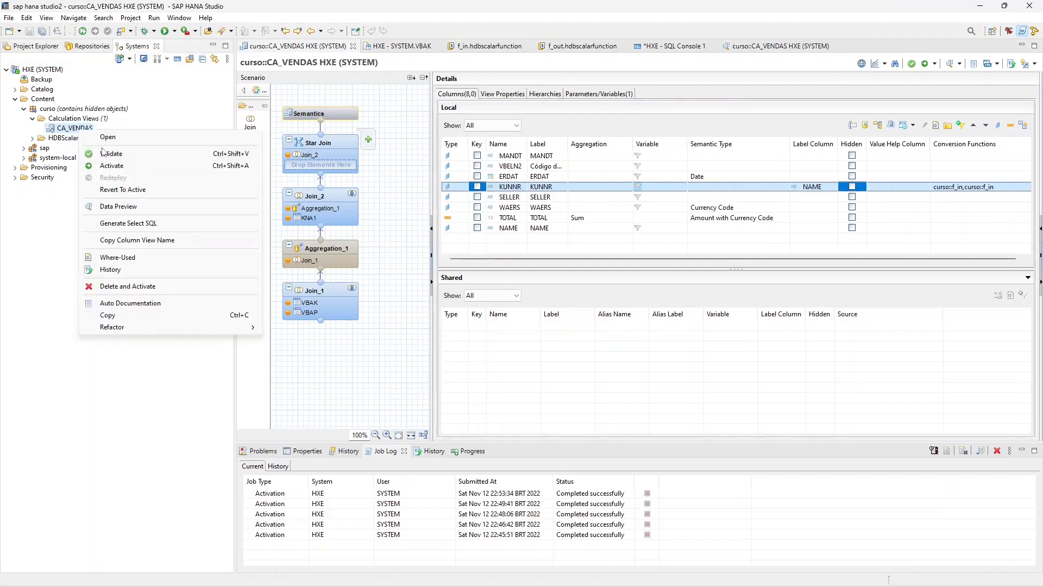
pyautogui.click(117, 166)
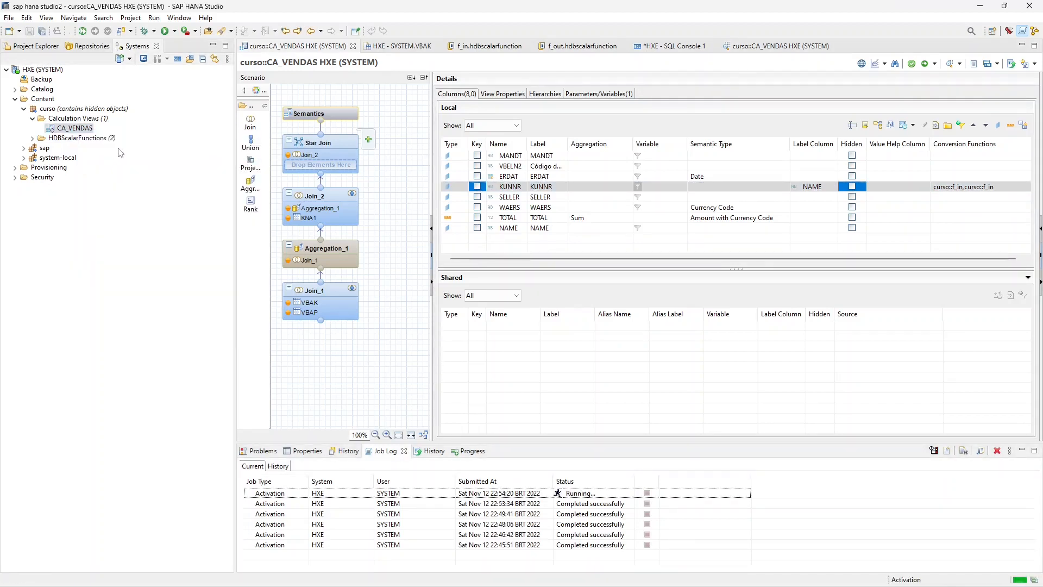
# - Preview the reactivated CA_VENDAS with IV_KUNNR equal to 1 and check the KUNNR values in the raw data
pyautogui.rightClick(76, 128)
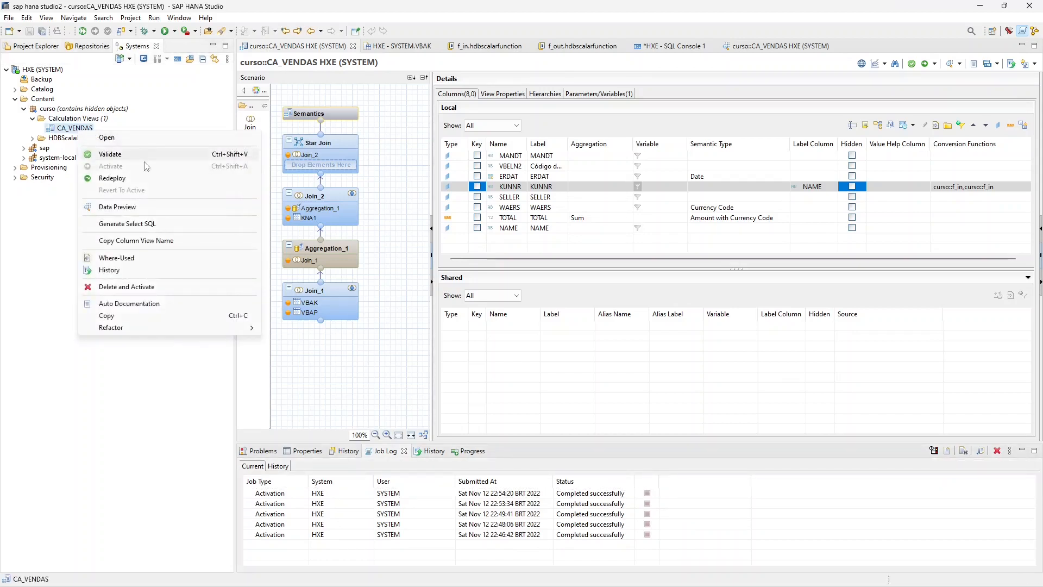
pyautogui.click(117, 206)
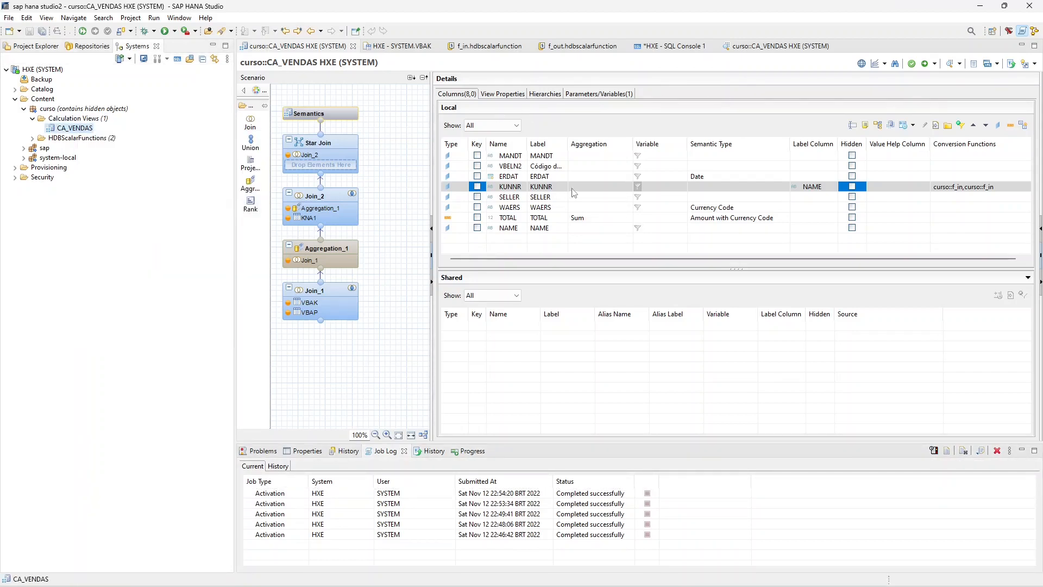
pyautogui.click(513, 258)
pyautogui.write('1')
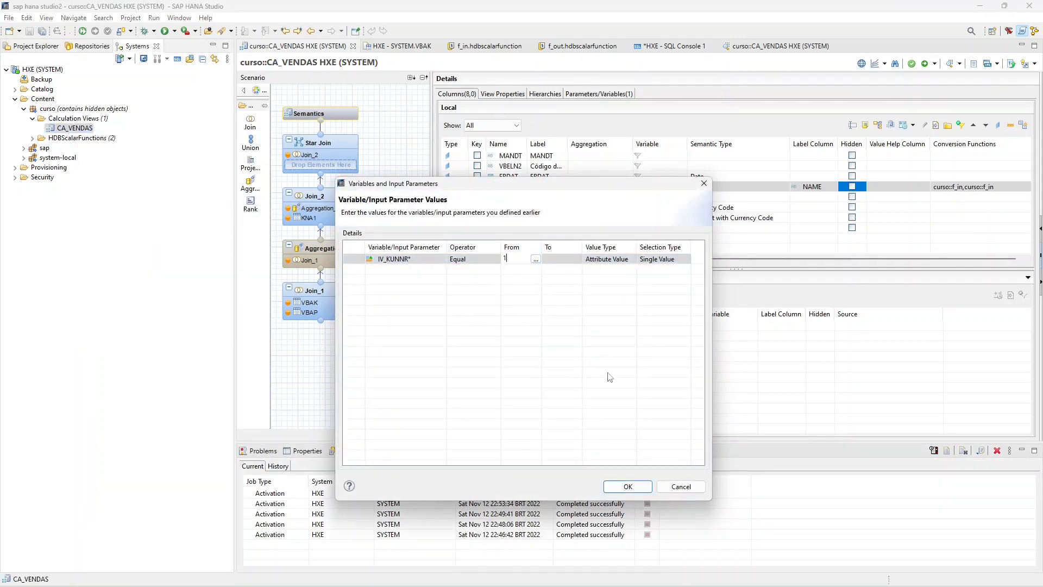
pyautogui.click(618, 489)
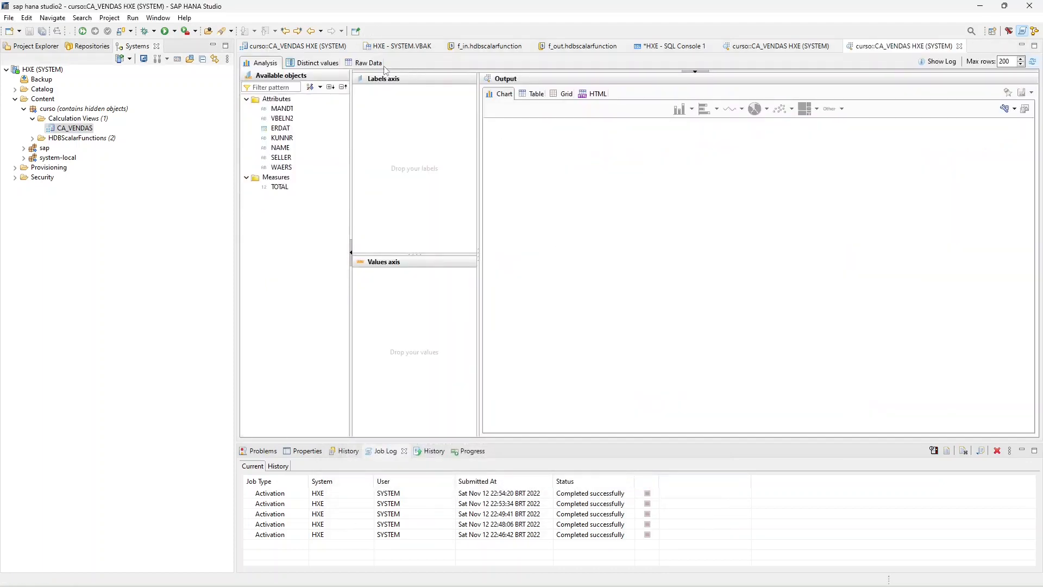
pyautogui.click(369, 63)
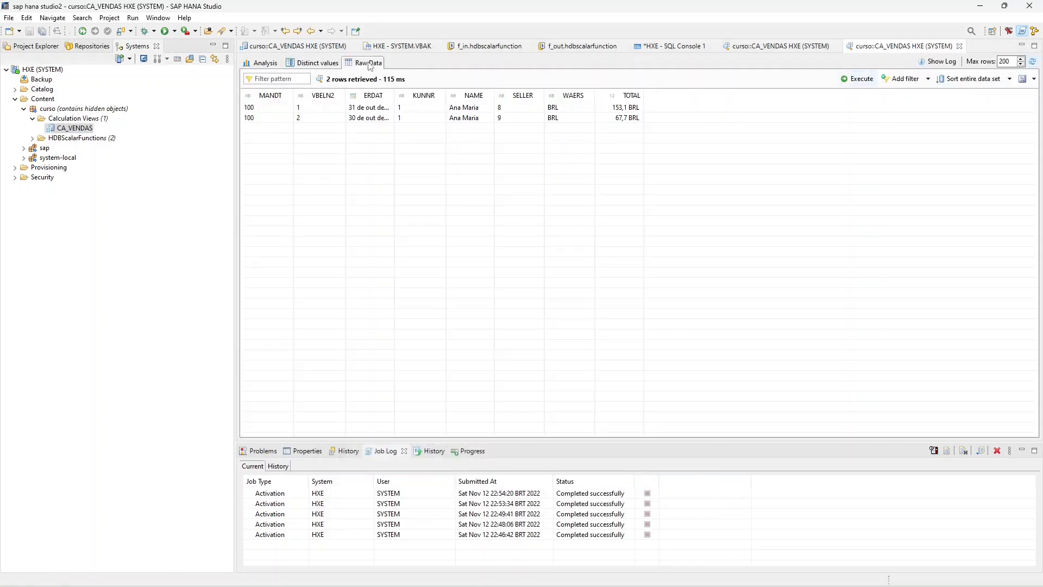
pyautogui.click(427, 108)
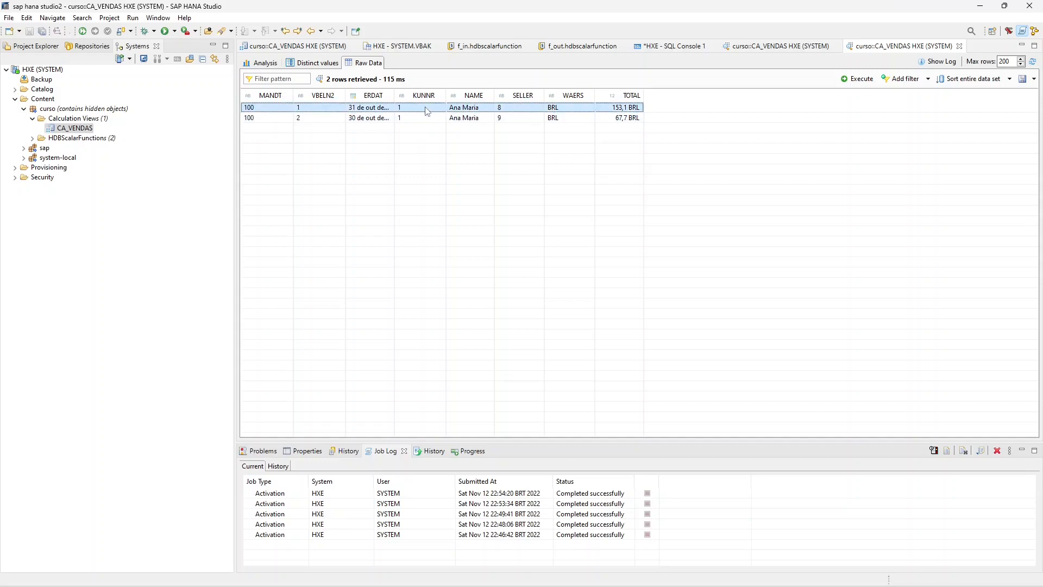
# - Review the LPAD expression in the f_in scalar function, then revisit the earlier CA_VENDAS preview and the SQL console test
pyautogui.click(479, 48)
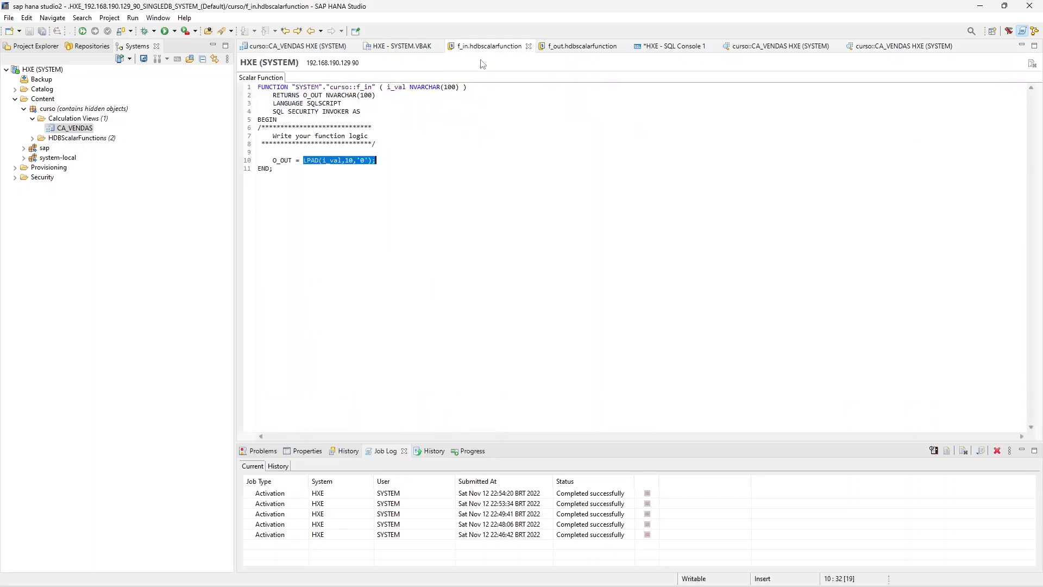
pyautogui.click(359, 153)
pyautogui.moveTo(300, 162); pyautogui.dragTo(379, 162)
pyautogui.click(379, 161)
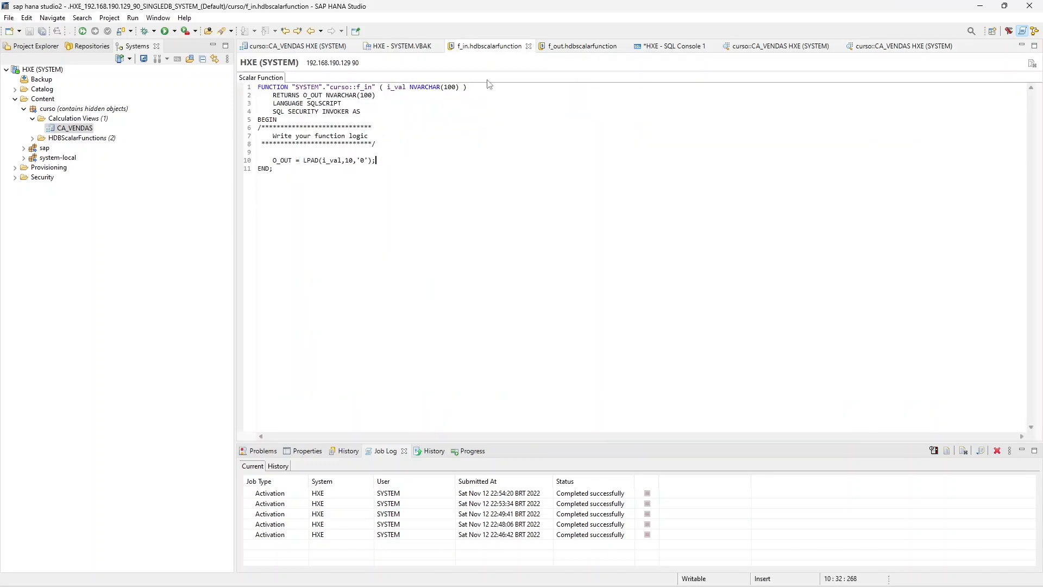
pyautogui.click(776, 48)
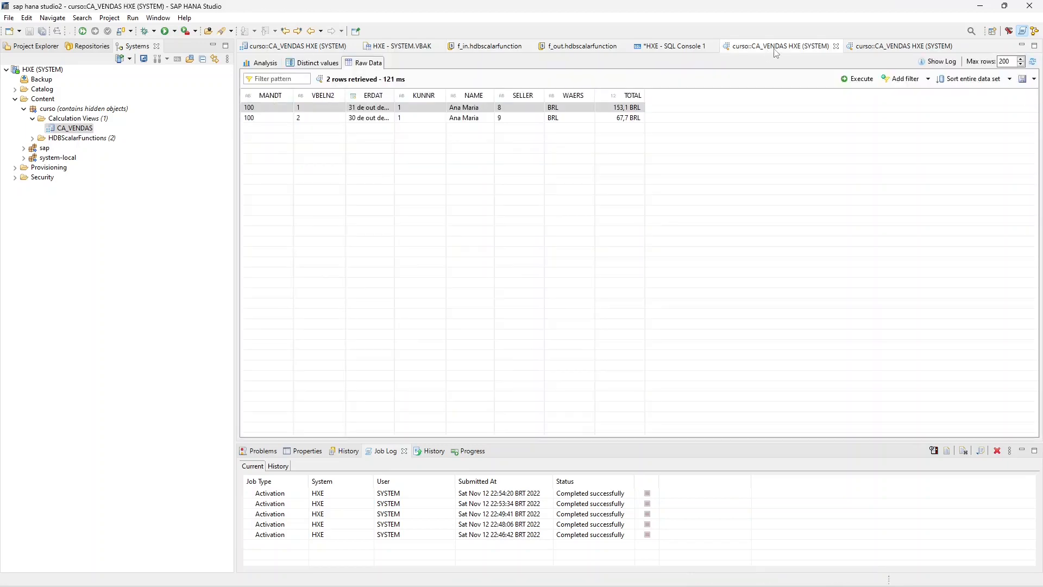
pyautogui.click(673, 47)
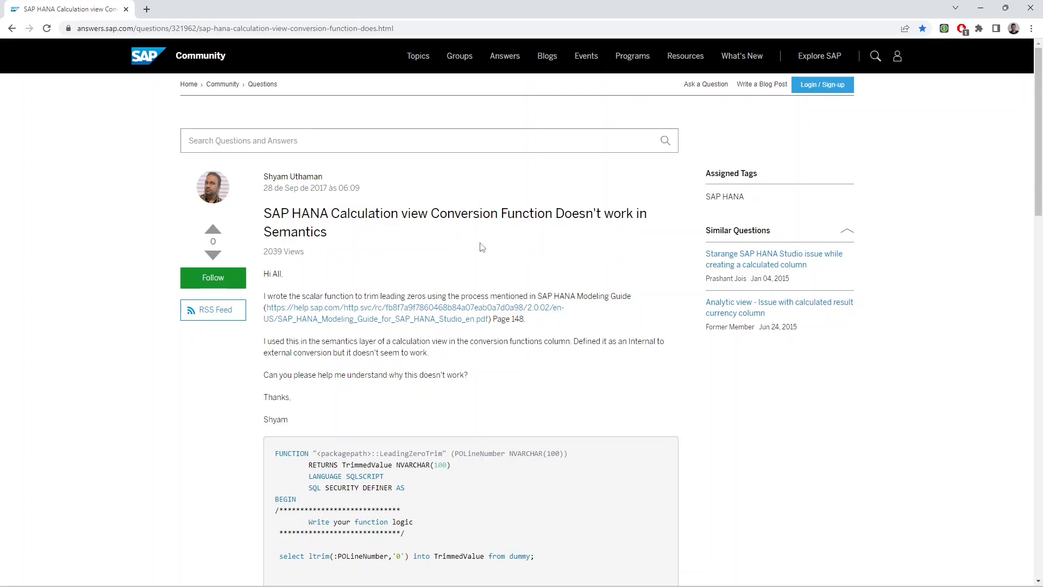
# - Switch to the browser and read the SAP Community question and best answer about conversion functions in calculation view semantics
pyautogui.scroll(-8, 433, 283)
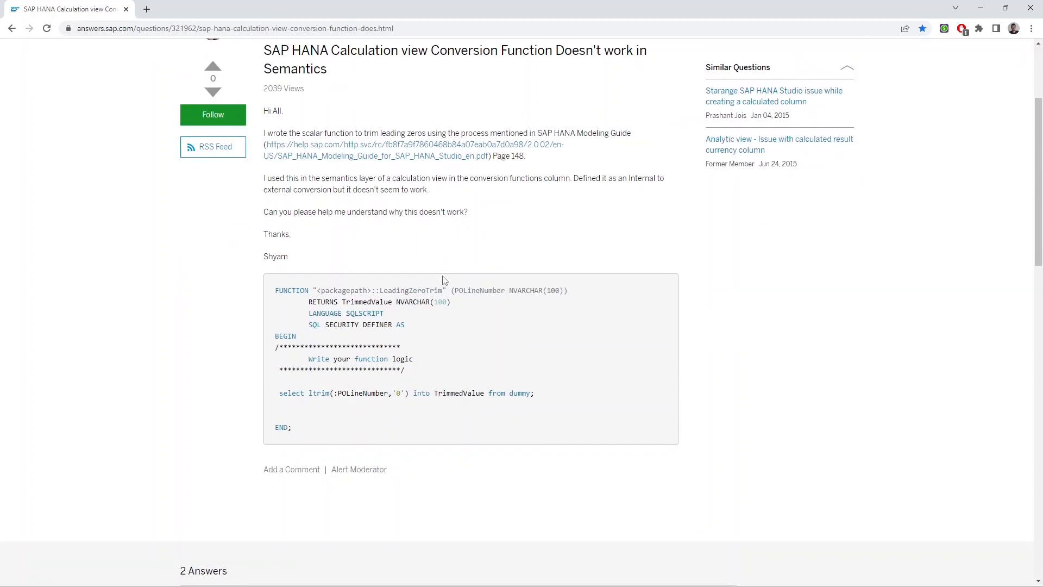
pyautogui.scroll(-5, 473, 205)
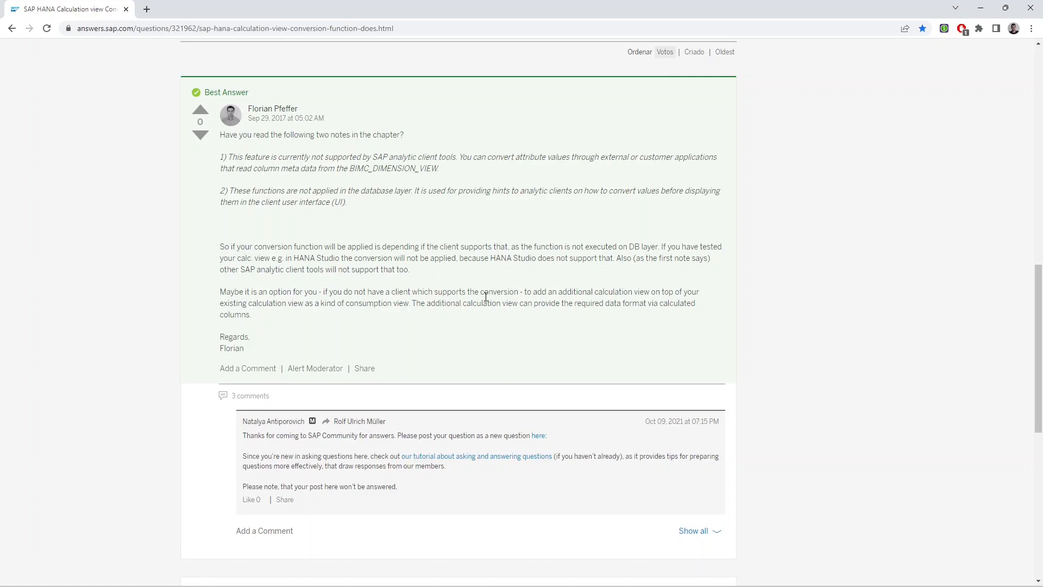
pyautogui.moveTo(297, 257); pyautogui.dragTo(350, 259)
pyautogui.click(435, 258)
pyautogui.moveTo(457, 259)
pyautogui.mouseDown()
pyautogui.moveTo(315, 269)
pyautogui.moveTo(454, 258)
pyautogui.mouseUp()
pyautogui.click(324, 257)
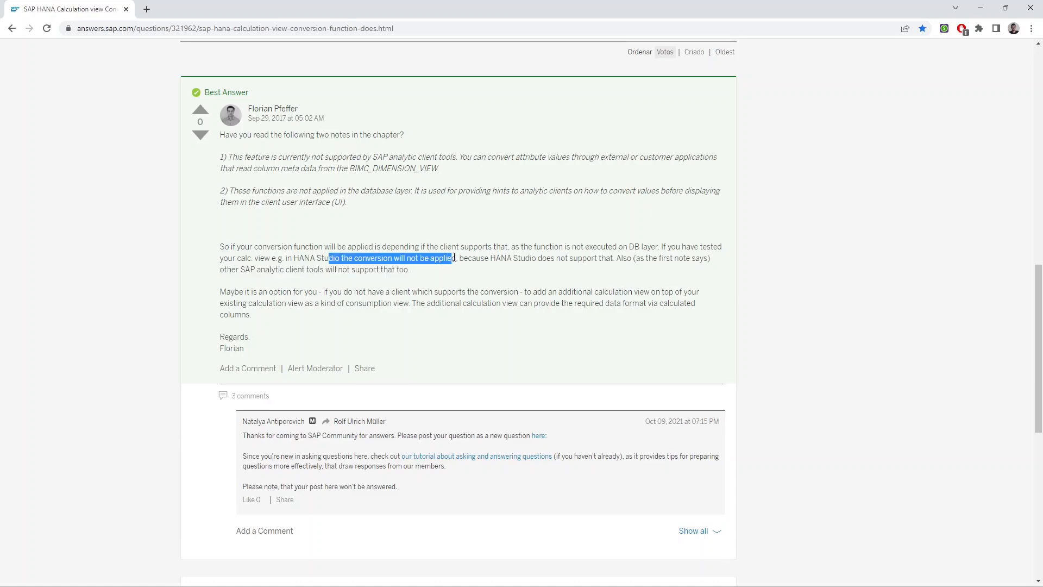
pyautogui.click(427, 277)
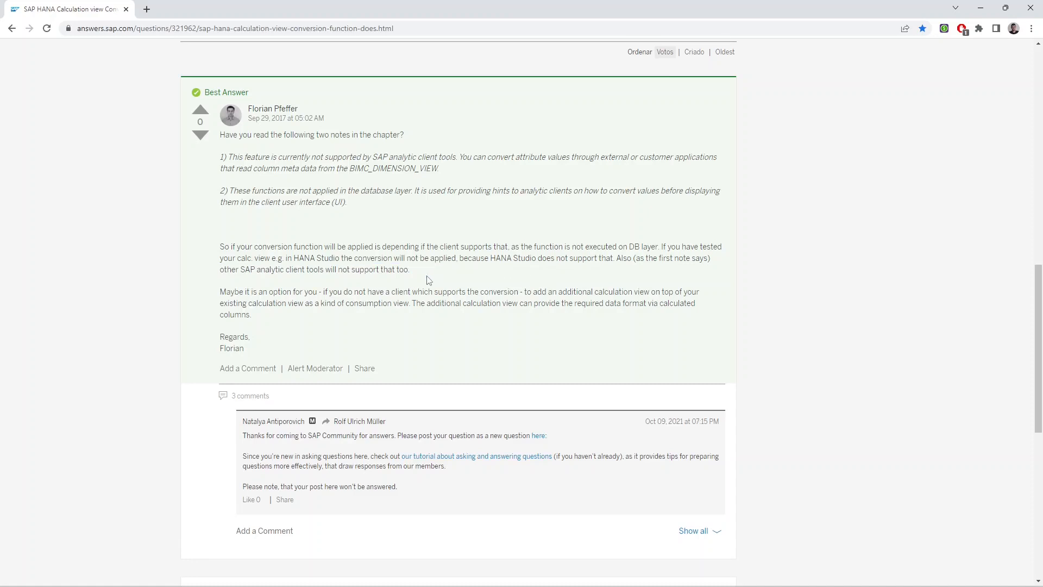
pyautogui.scroll(-6, 451, 303)
pyautogui.scroll(6, 452, 307)
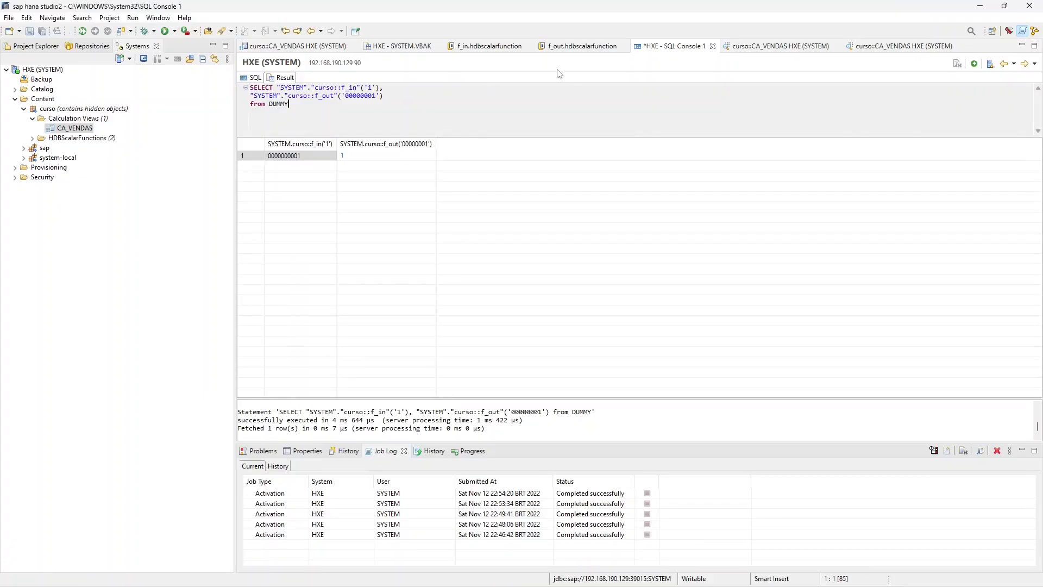
# - Inspect the Data Category and Default Client options in CA_VENDAS's view properties, keeping CUBE and Session Client
pyautogui.click(298, 45)
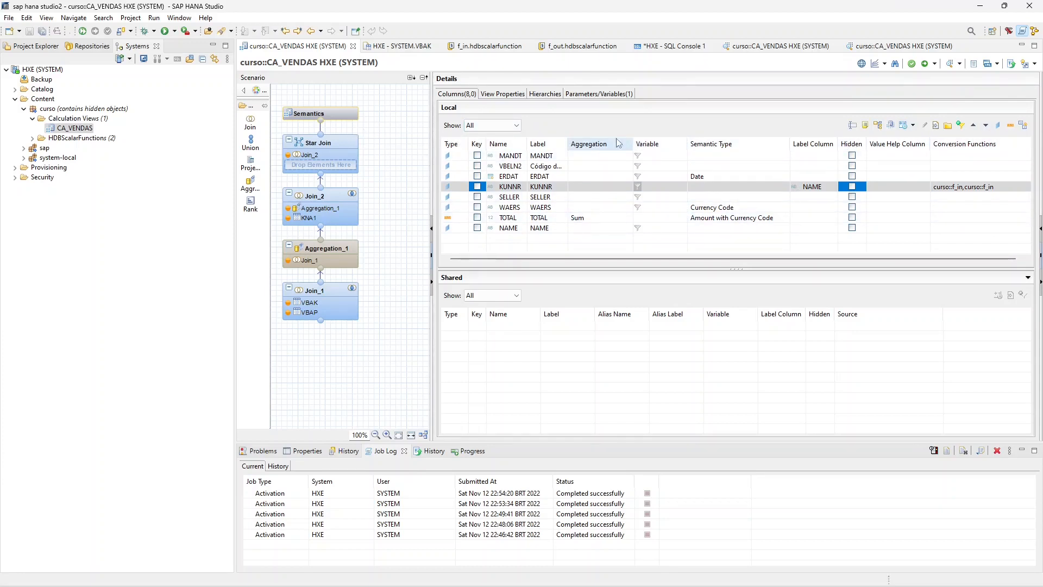
pyautogui.click(493, 94)
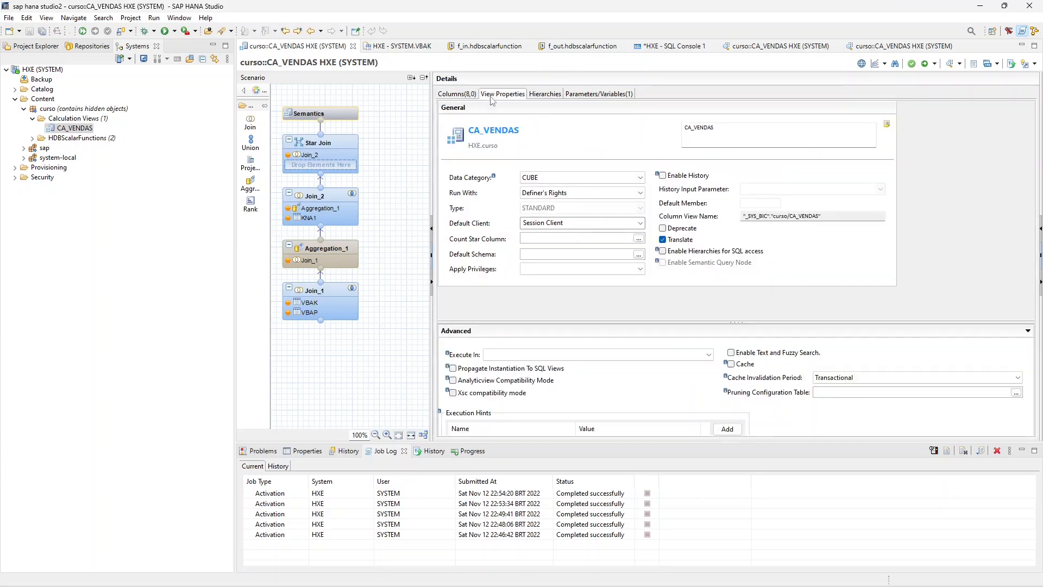
pyautogui.click(562, 178)
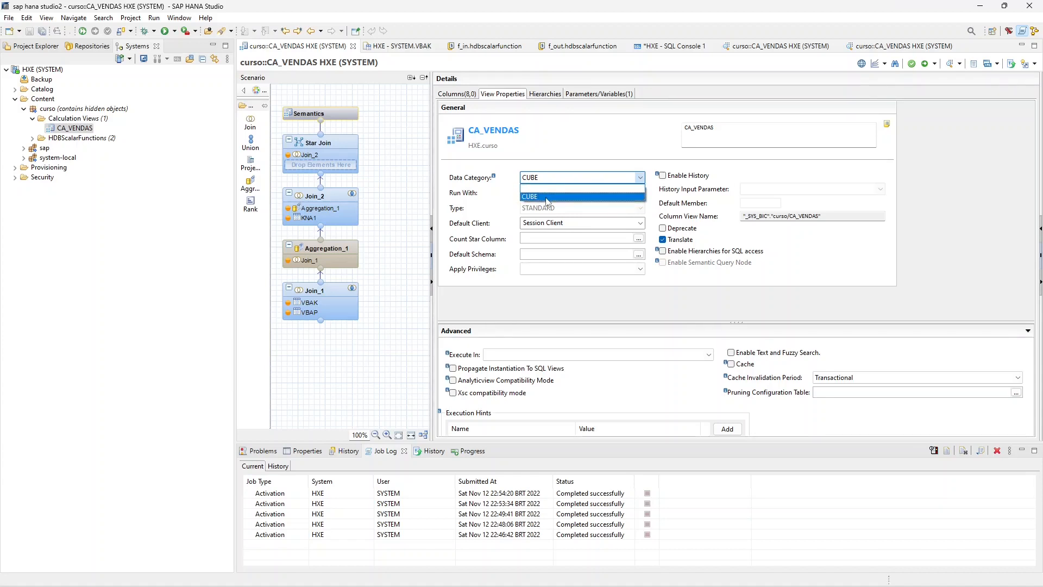
pyautogui.click(546, 198)
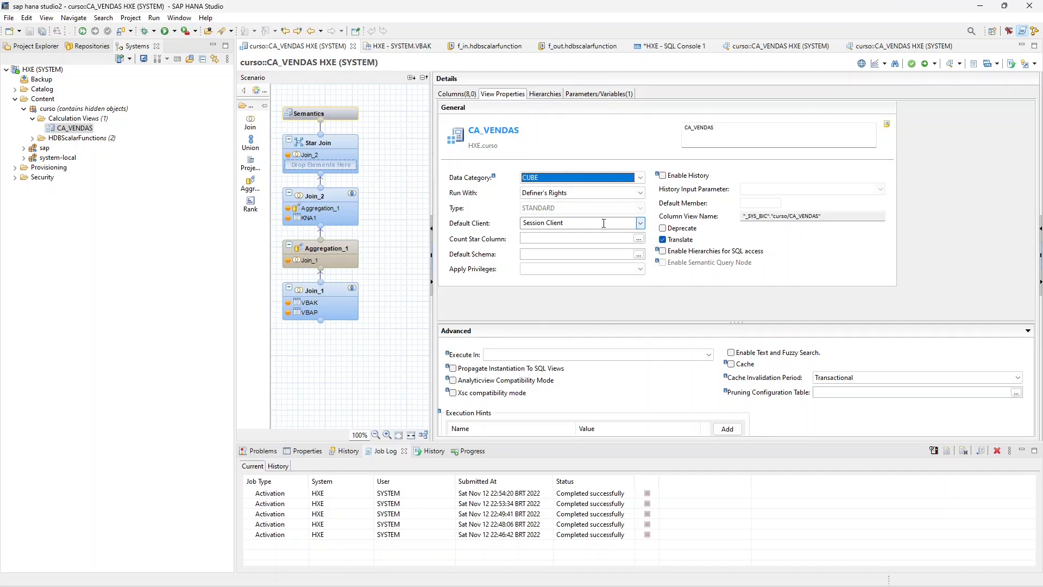
pyautogui.click(640, 223)
pyautogui.click(640, 223)
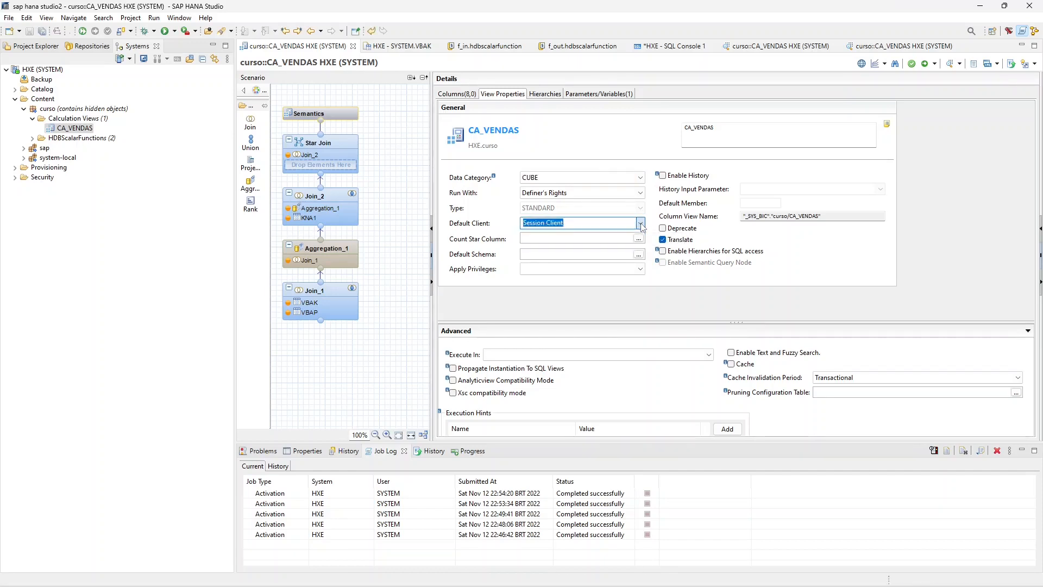
pyautogui.click(572, 224)
pyautogui.click(640, 223)
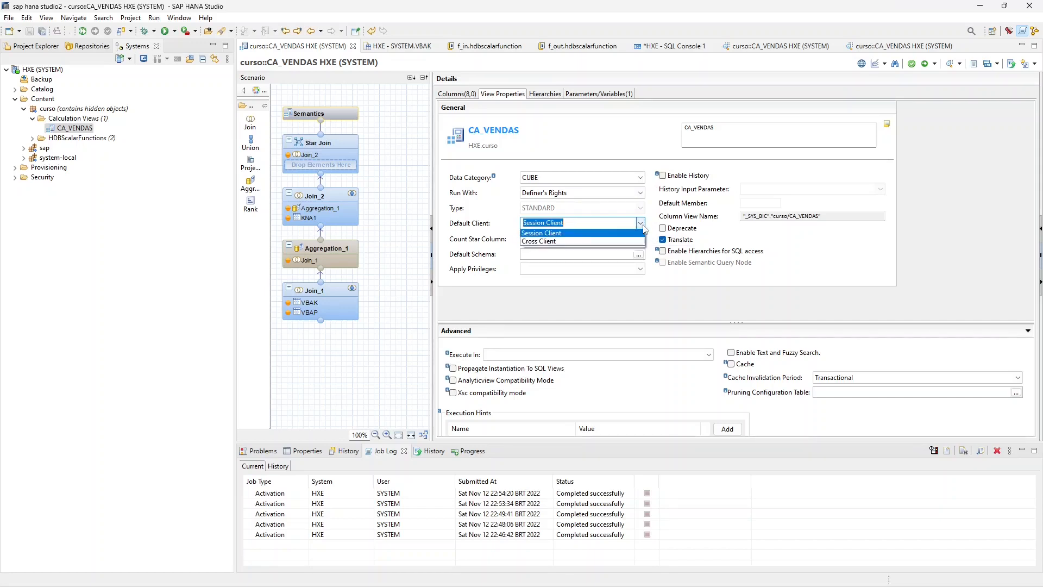
pyautogui.click(577, 235)
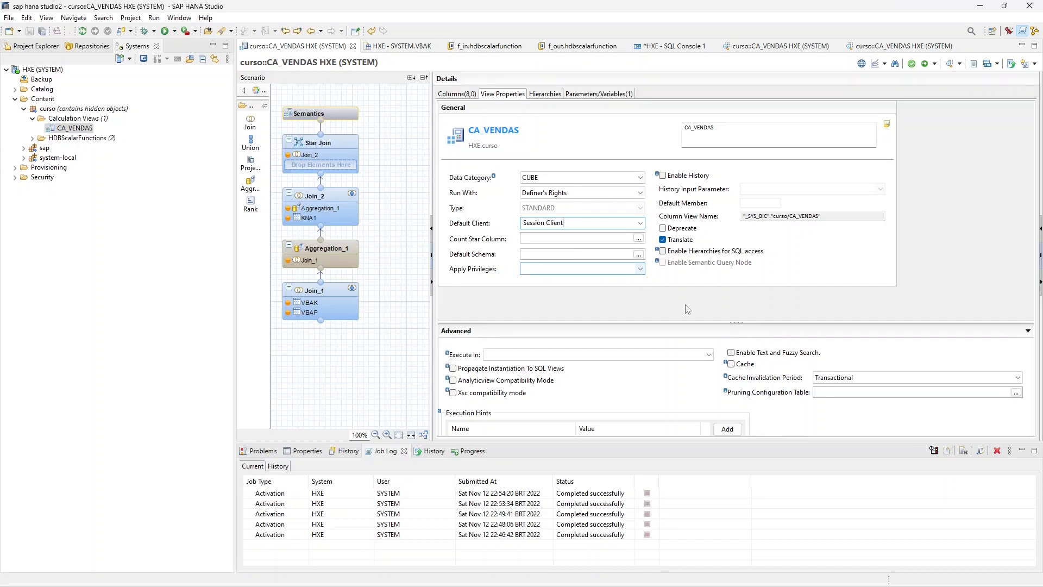
pyautogui.moveTo(684, 322); pyautogui.dragTo(683, 322)
# - Start a new local hierarchy with name and label H1 to inspect the available hierarchy types, and discard it
pyautogui.click(546, 96)
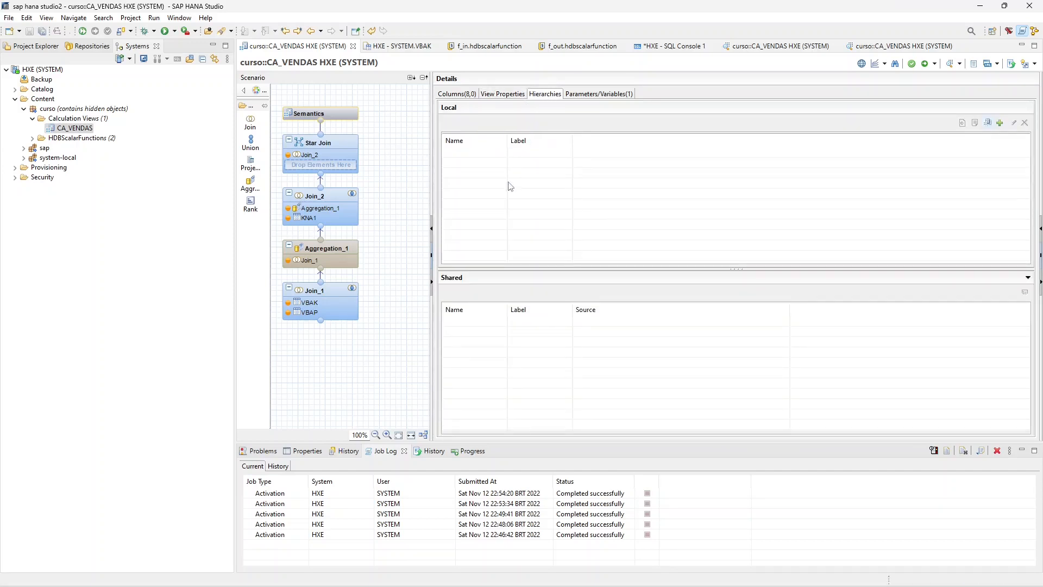
pyautogui.click(996, 126)
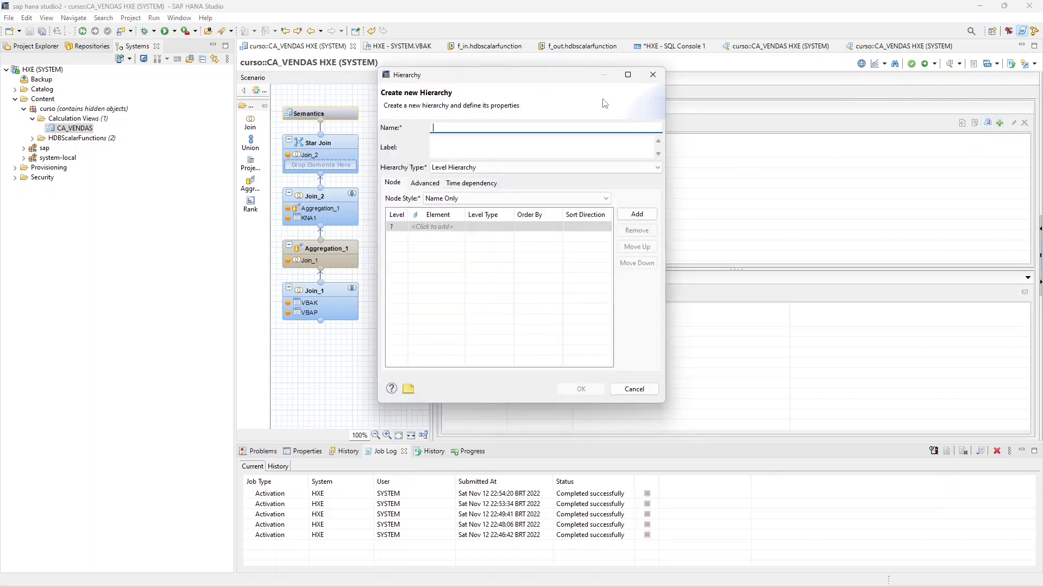
pyautogui.moveTo(511, 81); pyautogui.dragTo(786, 191)
pyautogui.press('capslock')
pyautogui.write('H1')
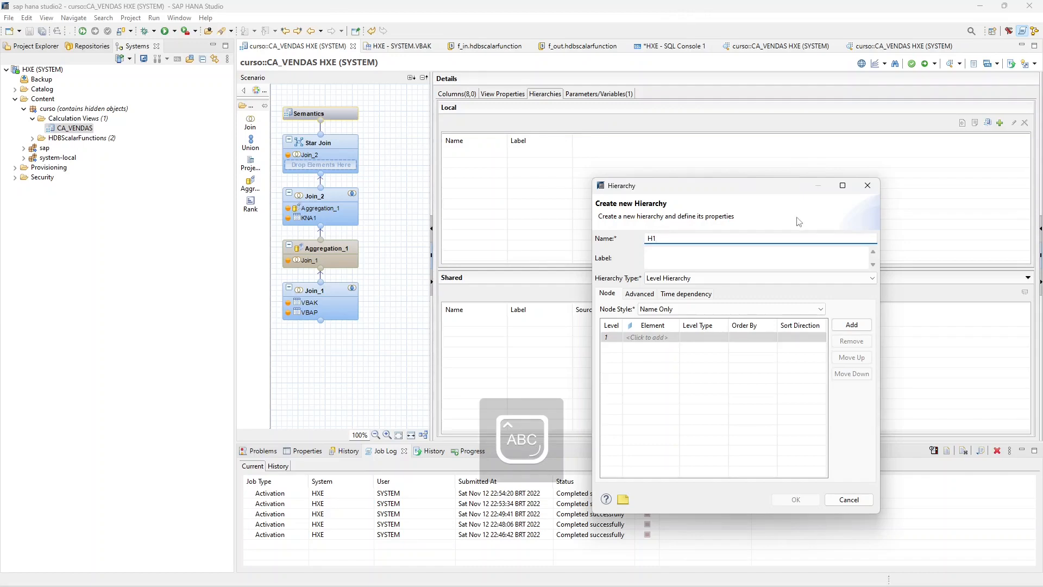
pyautogui.click(702, 255)
pyautogui.write('H1')
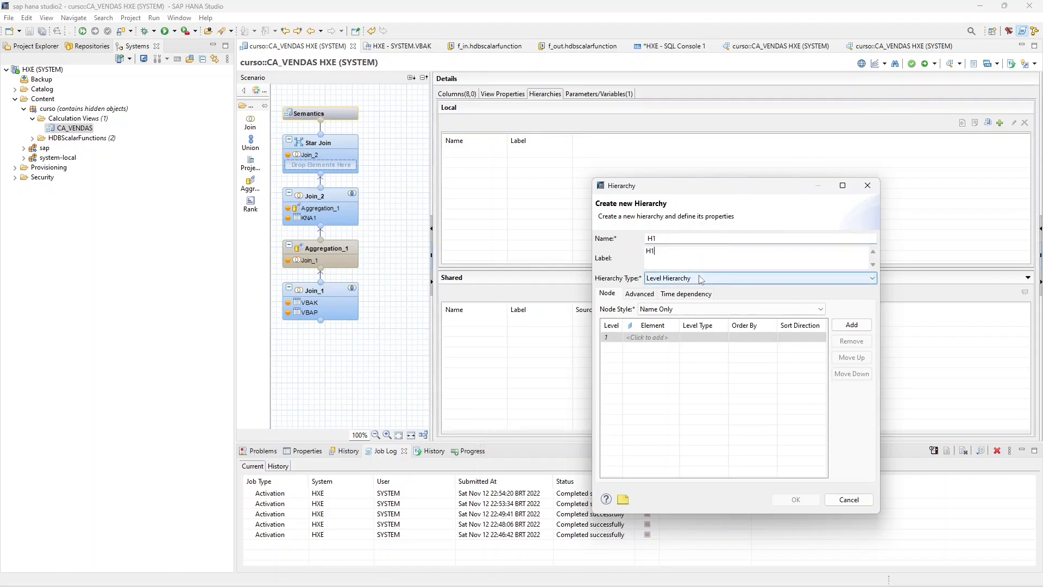
pyautogui.click(701, 279)
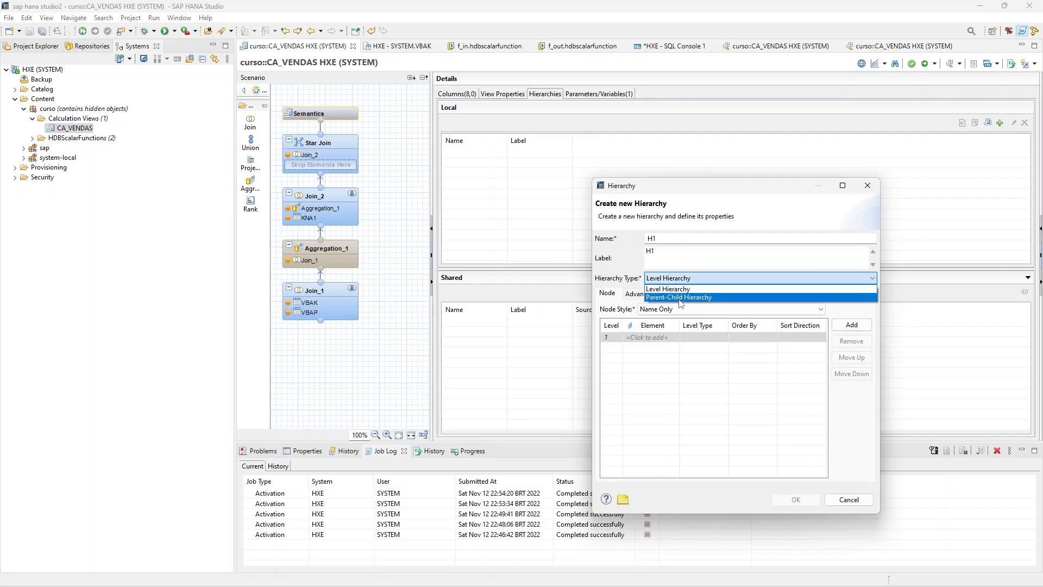
pyautogui.click(682, 291)
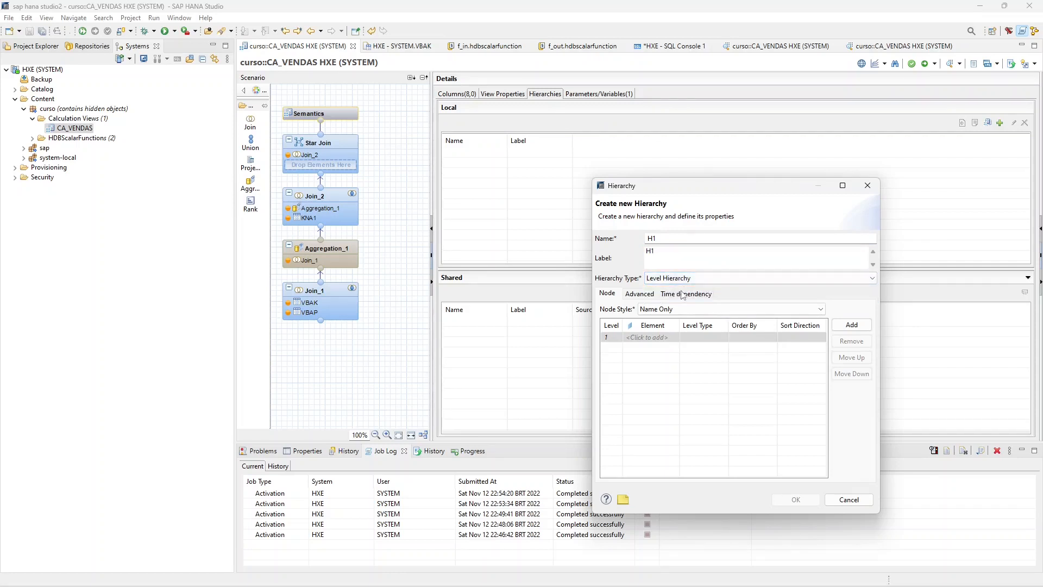
pyautogui.click(867, 185)
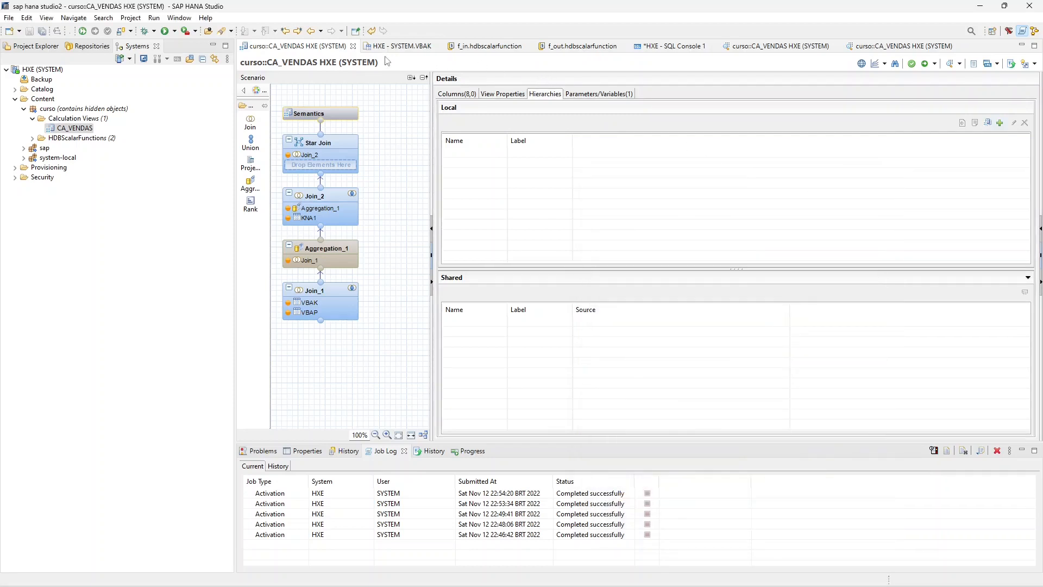
# - Open the contents of the CITY table in the SYSTEM schema and examine its country, region and city columns
pyautogui.click(14, 89)
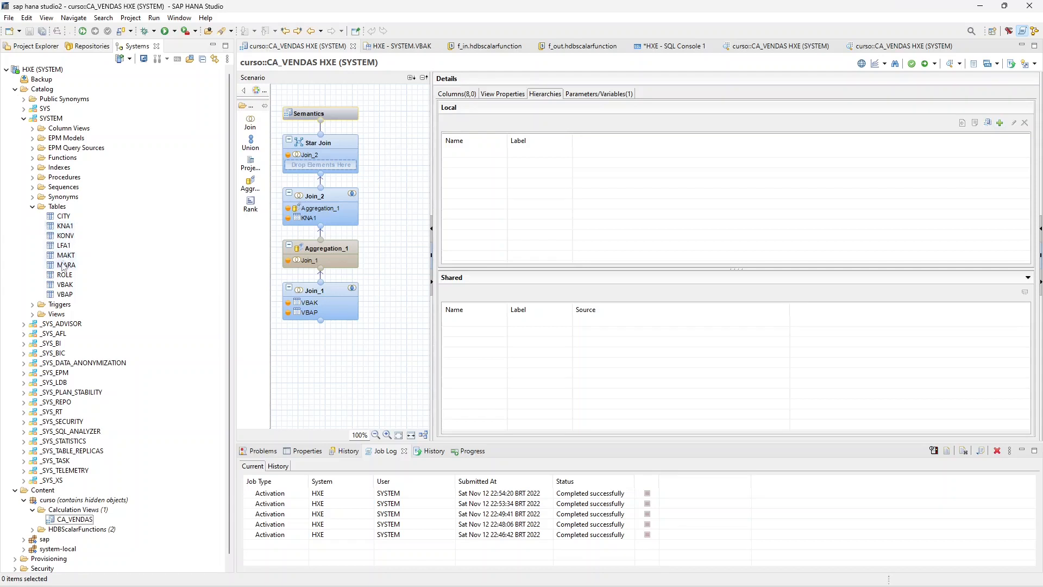
pyautogui.rightClick(68, 217)
pyautogui.click(121, 278)
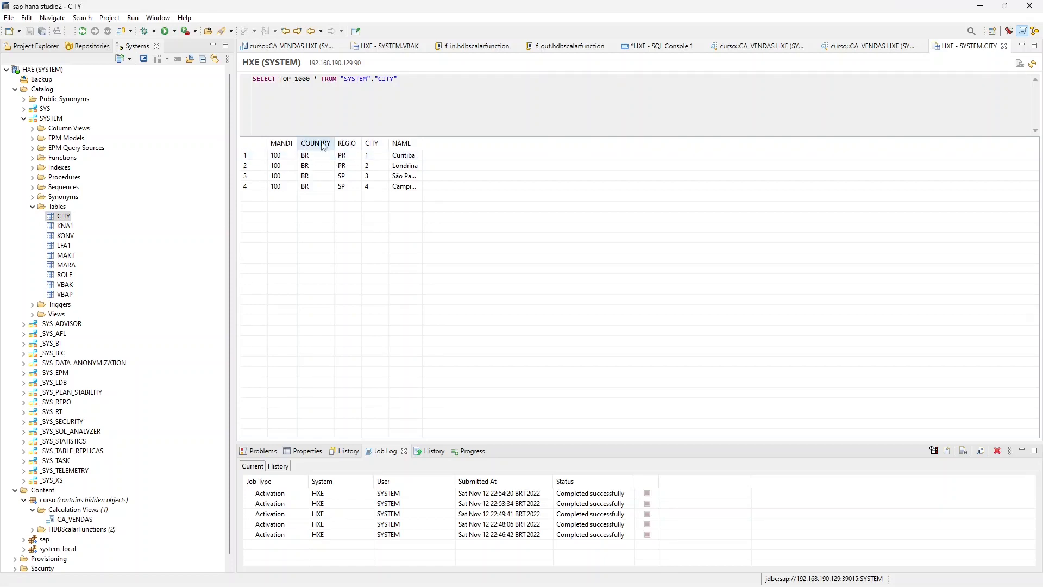
# - Start a hierarchy h1 in CA_VENDAS, inspect its level elements and the Parent-Child Hierarchy settings, and cancel it
pyautogui.click(848, 47)
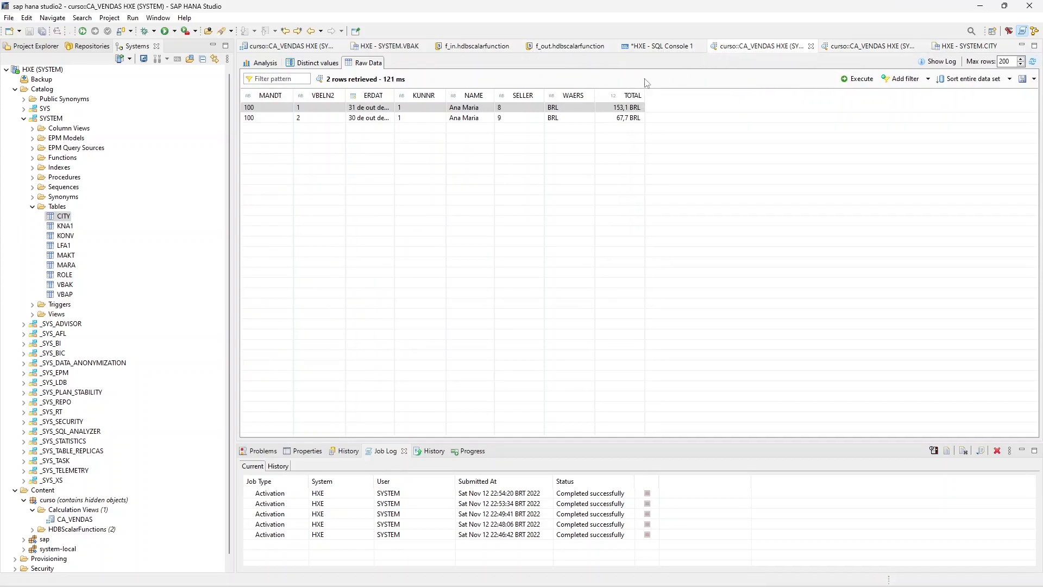
pyautogui.click(321, 47)
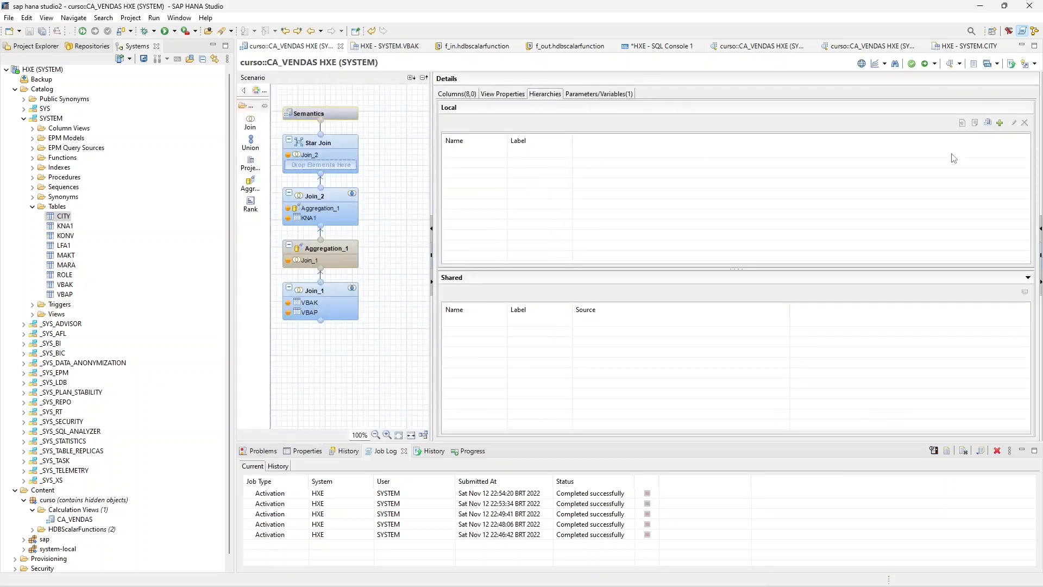
pyautogui.click(1000, 124)
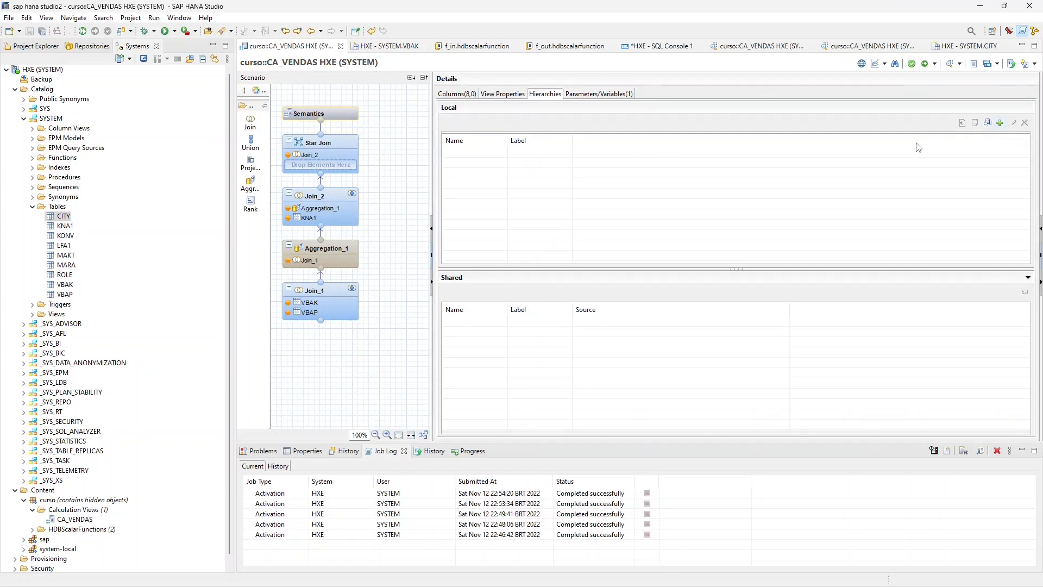
pyautogui.write('h1')
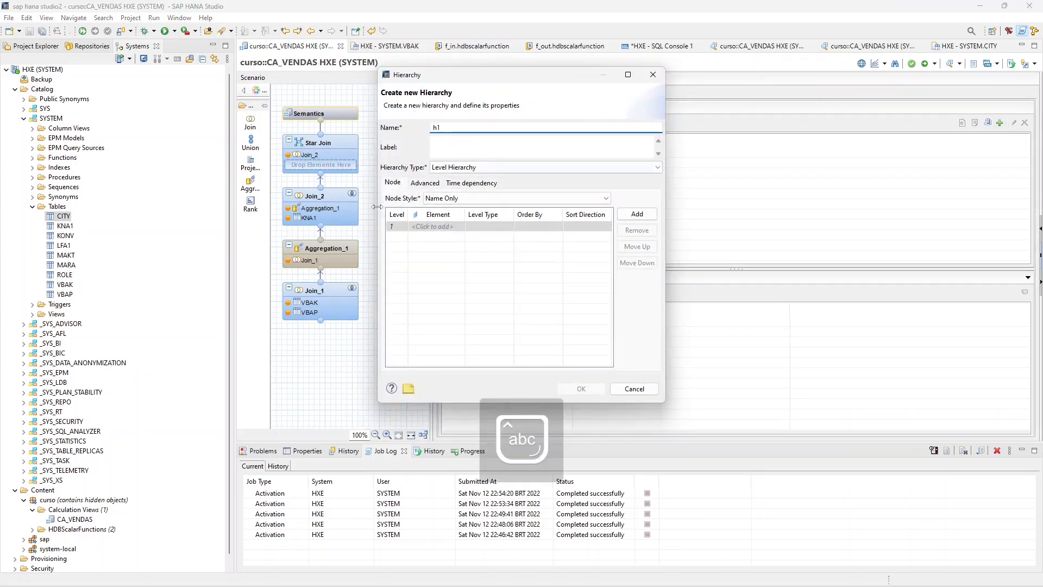
pyautogui.click(449, 227)
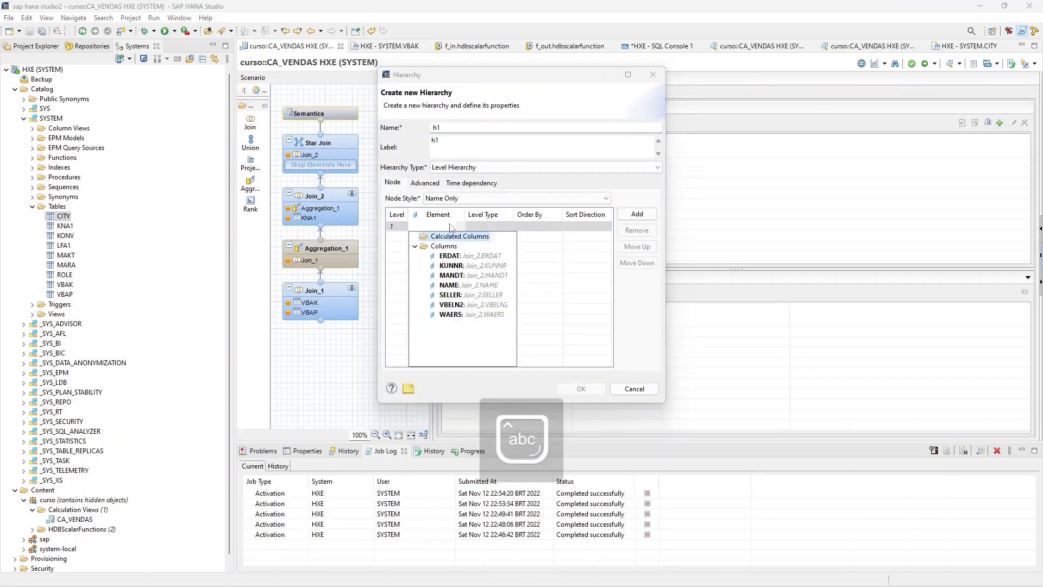
pyautogui.click(406, 238)
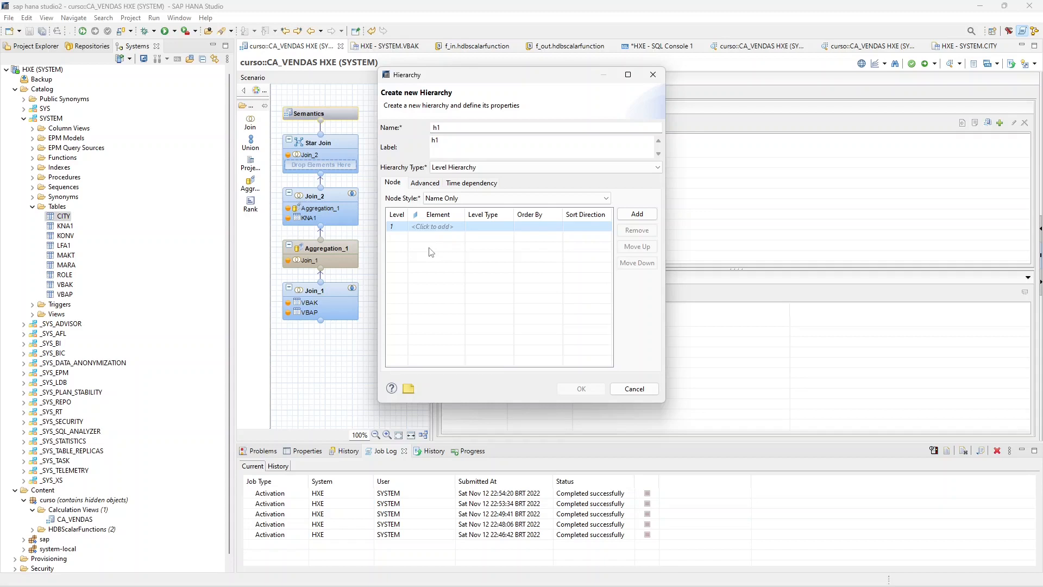
pyautogui.click(466, 168)
pyautogui.click(466, 184)
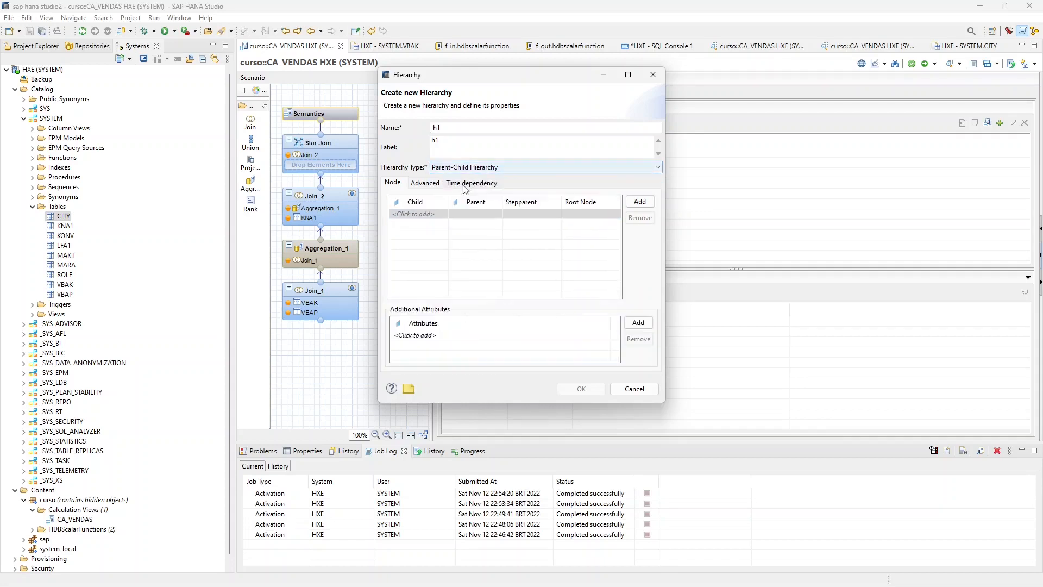
pyautogui.click(638, 389)
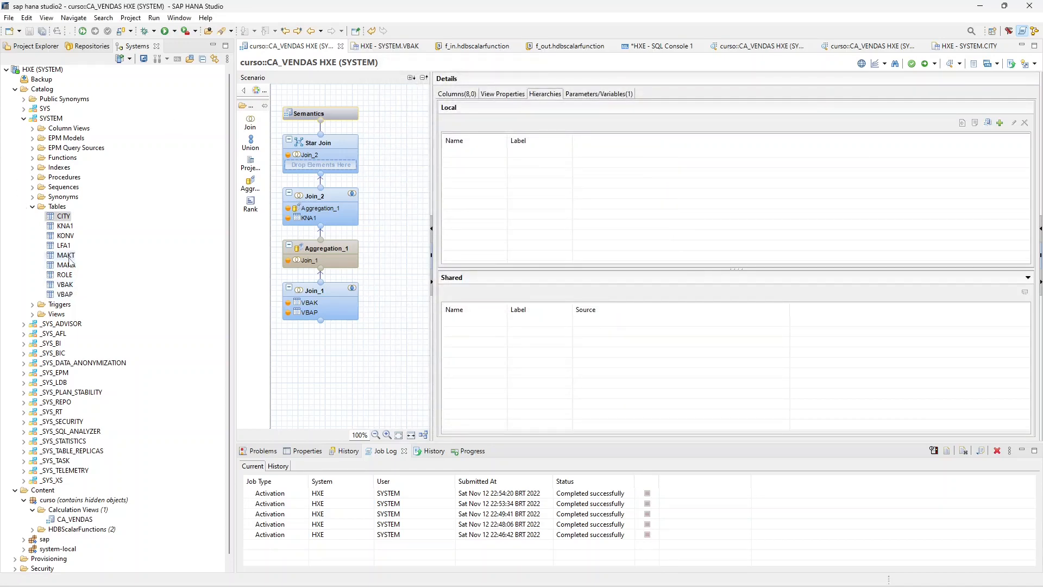
# - Open the contents of the SYSTEM schema's ROLE table and examine how ROLEID relates to PARENTID
pyautogui.rightClick(69, 274)
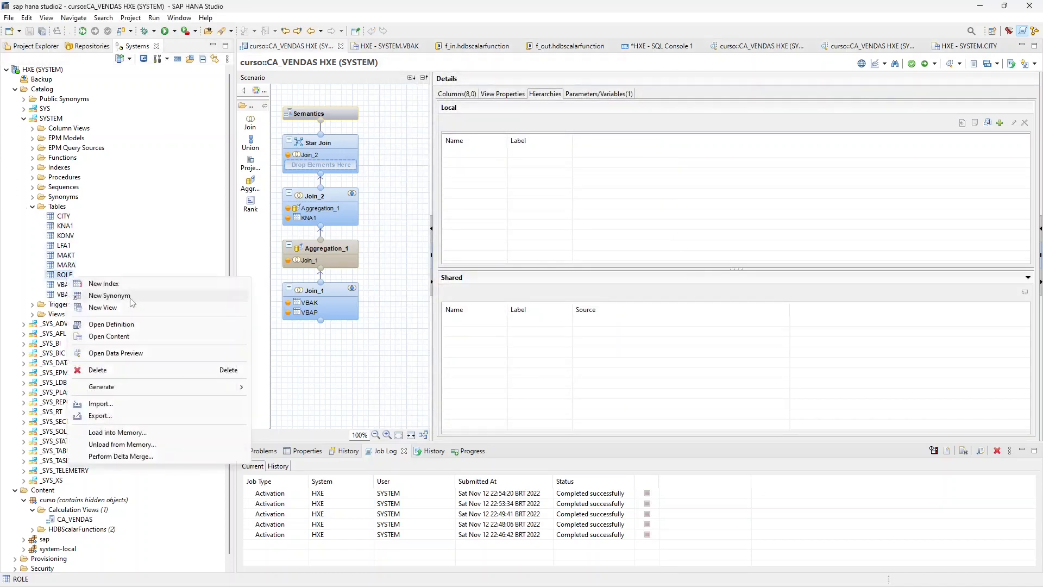
pyautogui.click(132, 336)
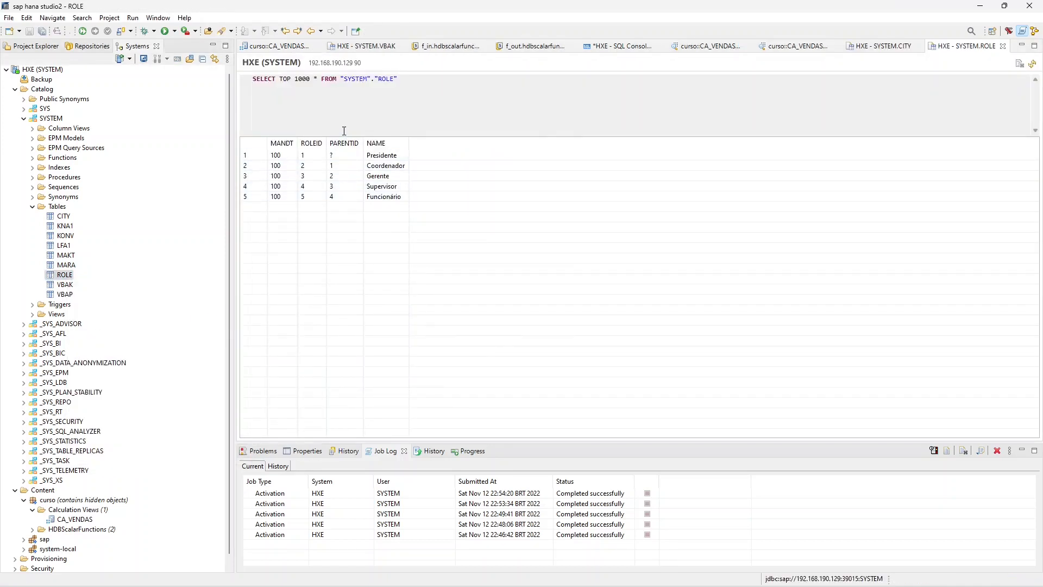
pyautogui.click(315, 159)
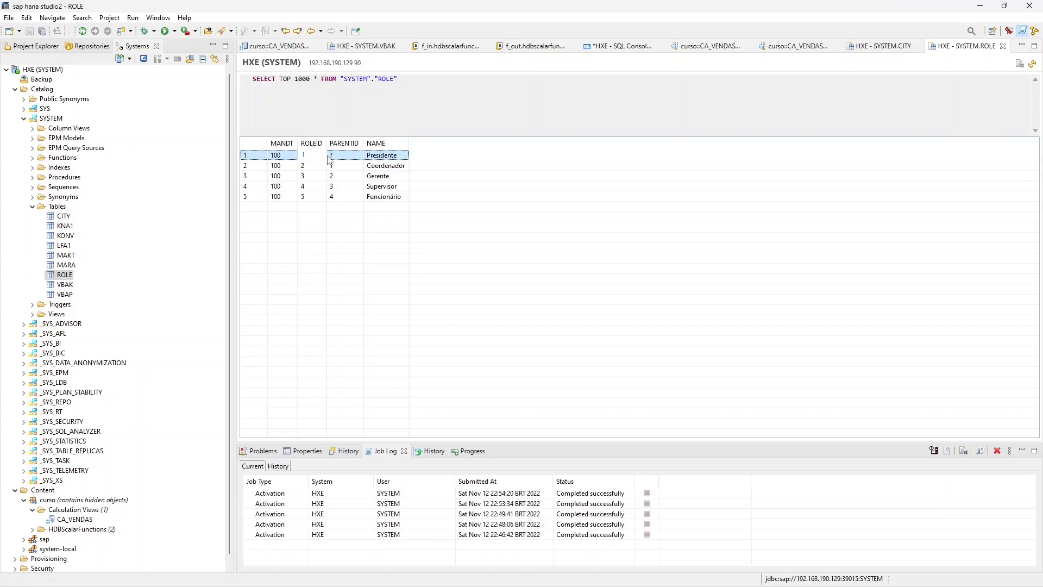
# - Examine how each role's PARENTID in the ROLE table points to the ROLEID of its superior, from Presidente to Funcionário
pyautogui.click(352, 161)
pyautogui.click(334, 166)
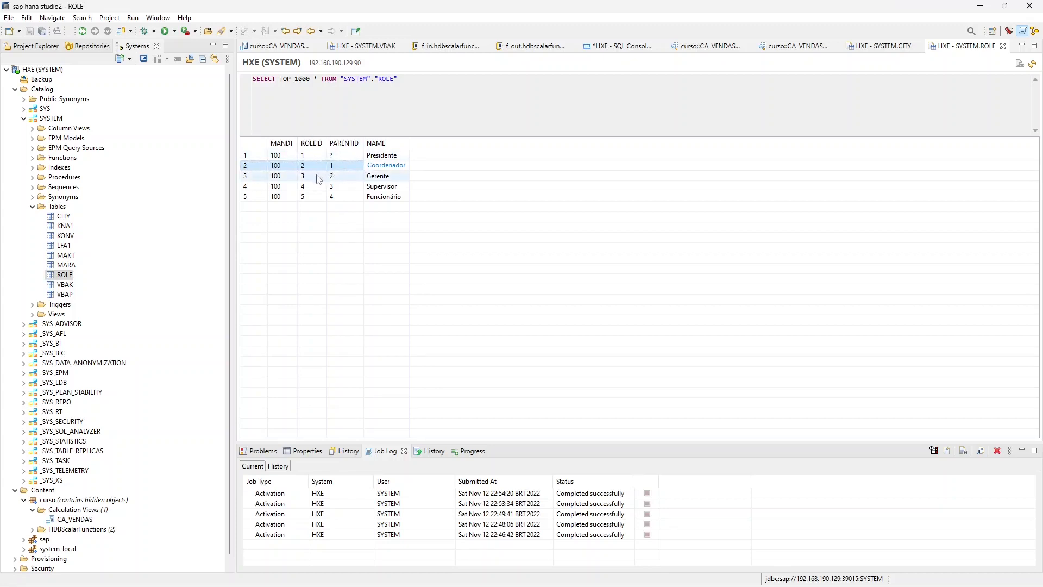
pyautogui.click(347, 176)
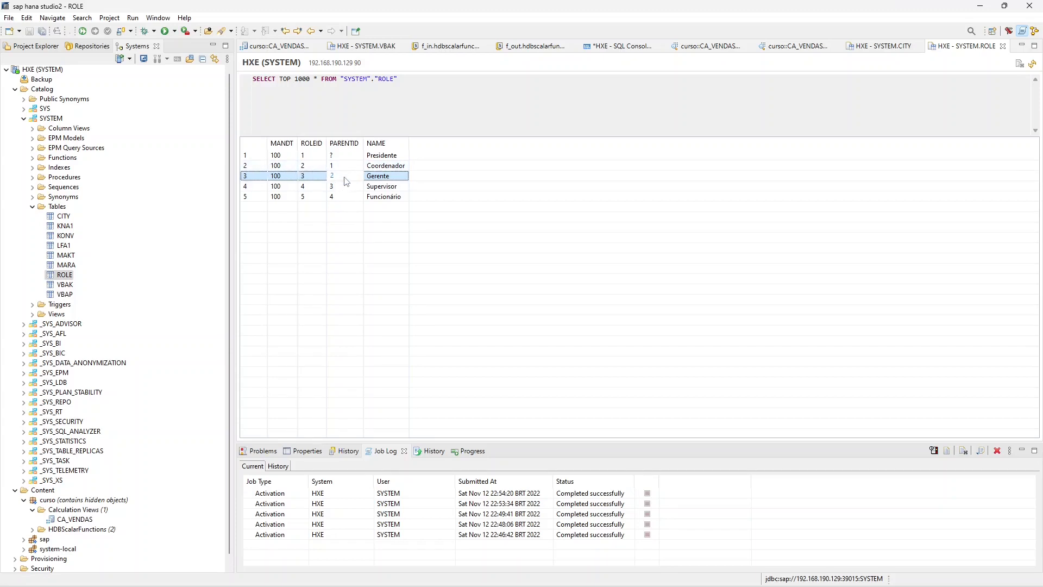
pyautogui.click(312, 165)
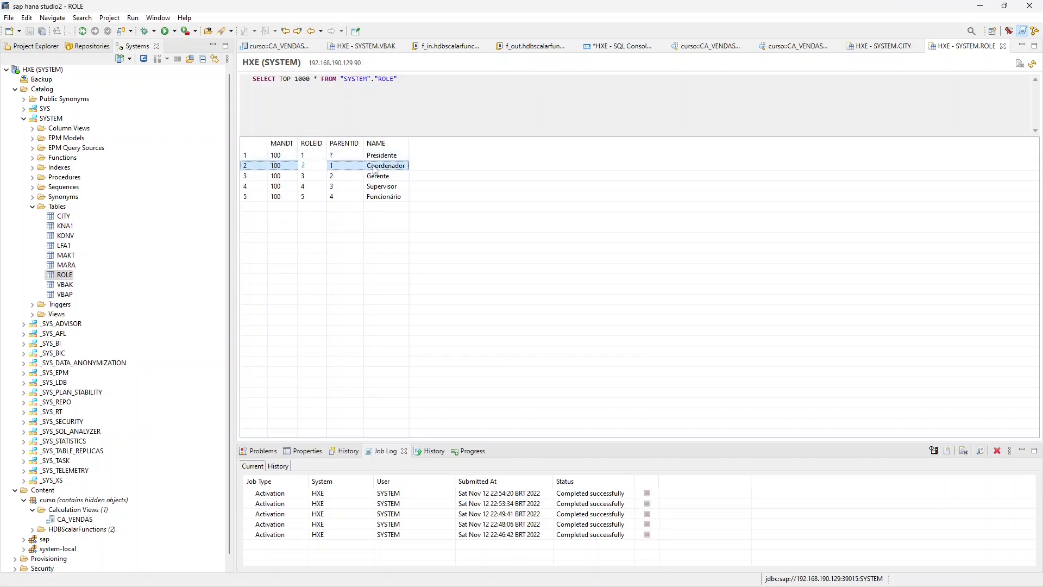
pyautogui.click(311, 188)
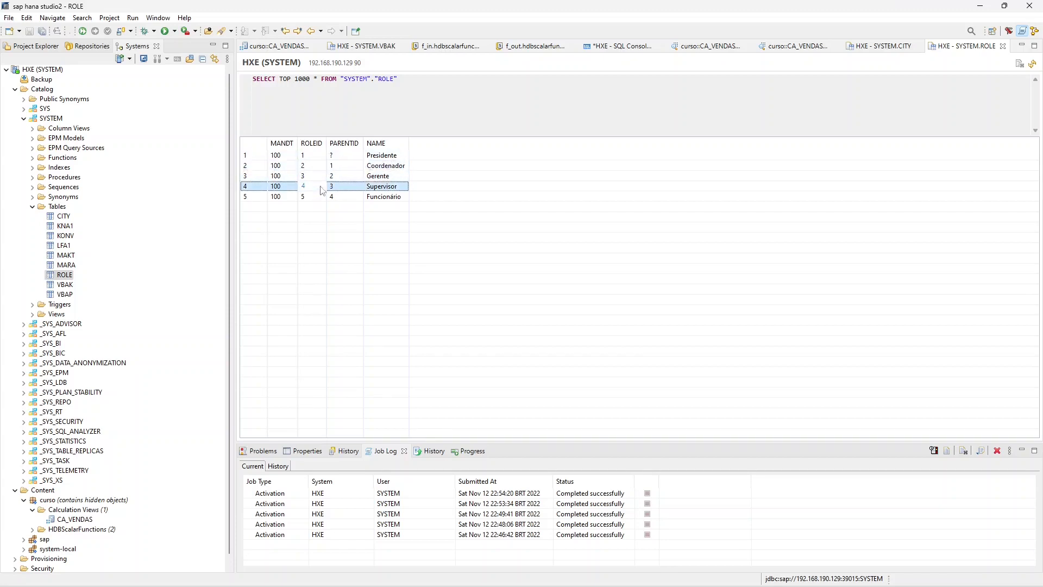
pyautogui.click(308, 197)
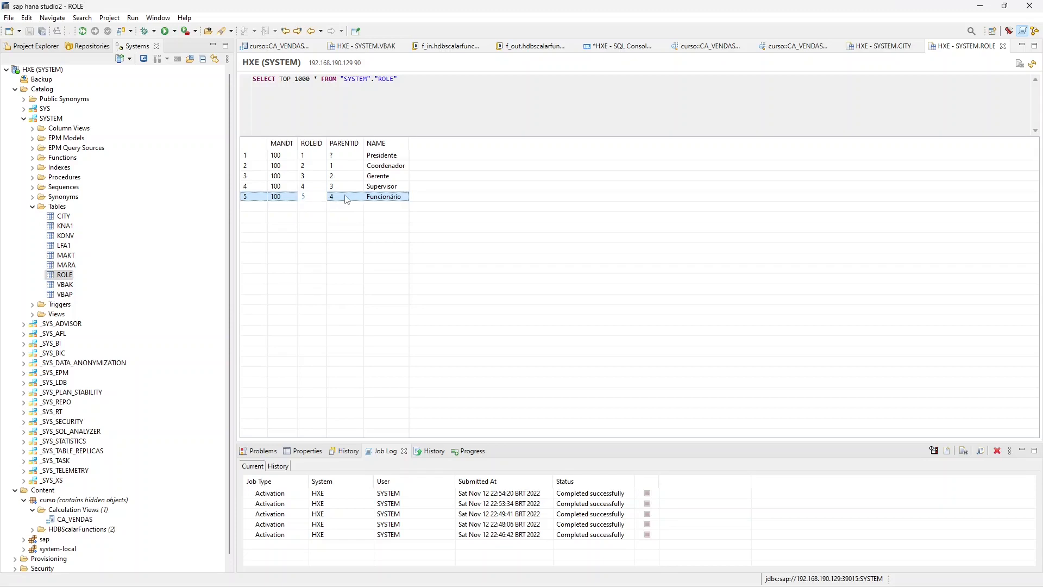
pyautogui.click(326, 187)
pyautogui.click(344, 175)
pyautogui.click(351, 165)
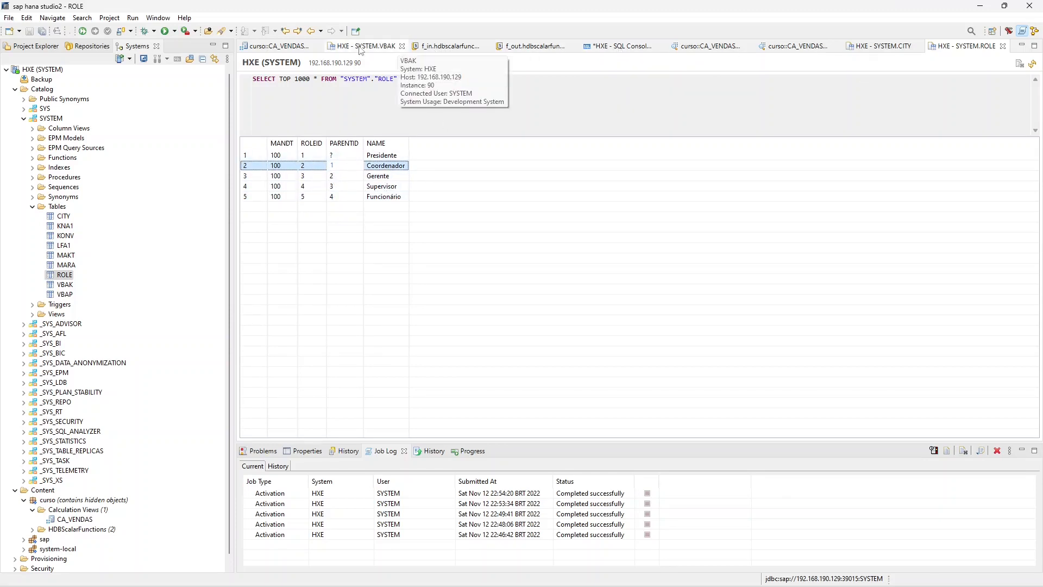
# - Start a Parent-Child Hierarchy H1 in CA_VENDAS, inspect the columns available for its child and parent, and cancel it
pyautogui.click(275, 47)
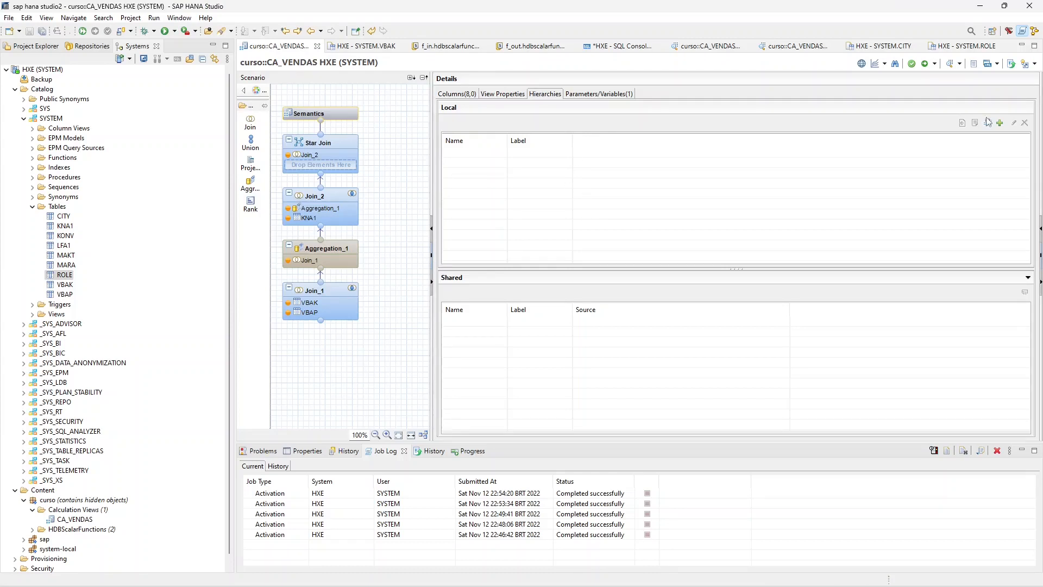
pyautogui.click(999, 124)
pyautogui.press('capslock')
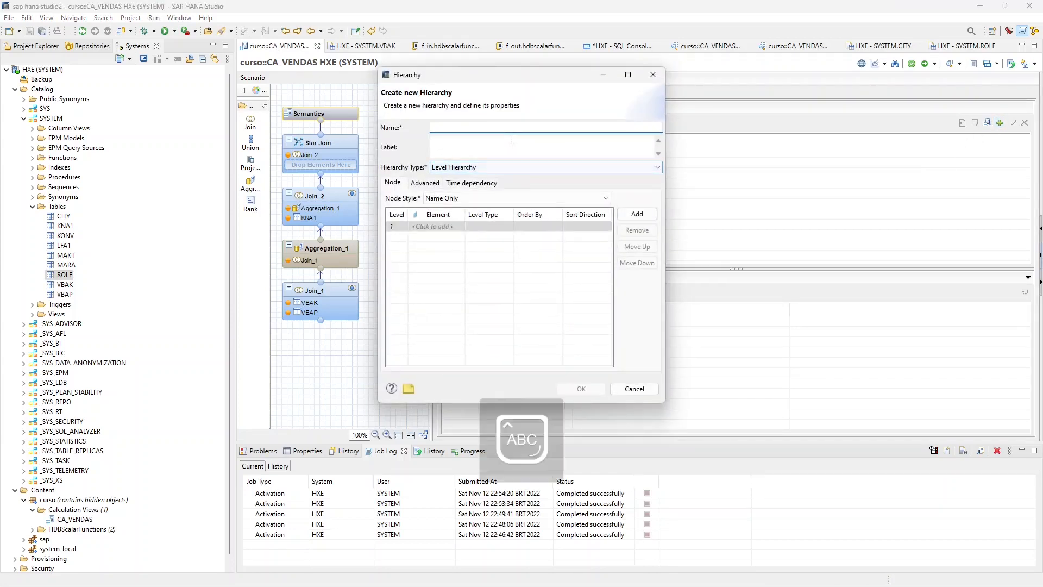
pyautogui.write('H1')
pyautogui.click(482, 169)
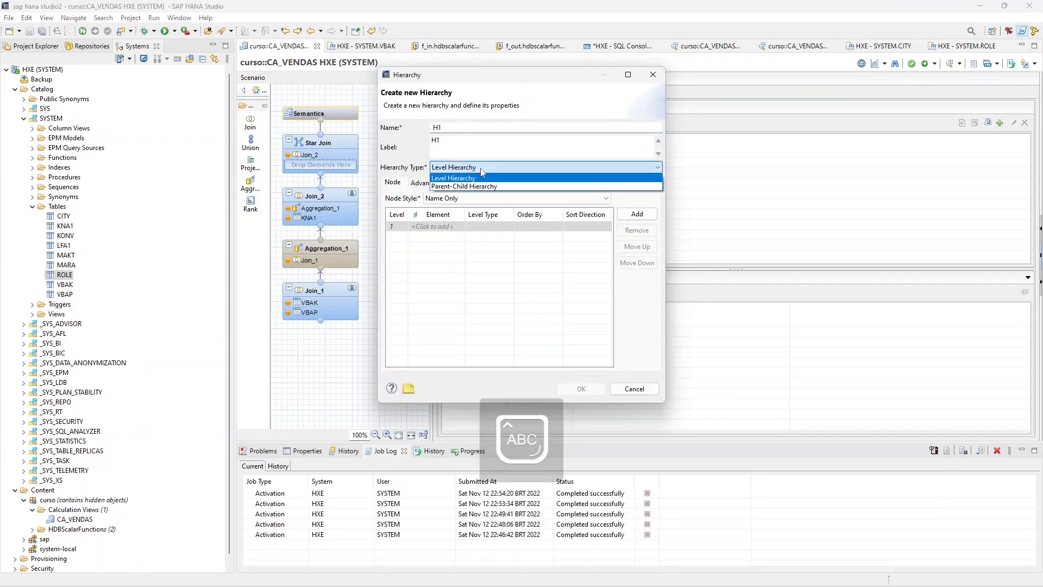
pyautogui.click(479, 186)
pyautogui.click(429, 216)
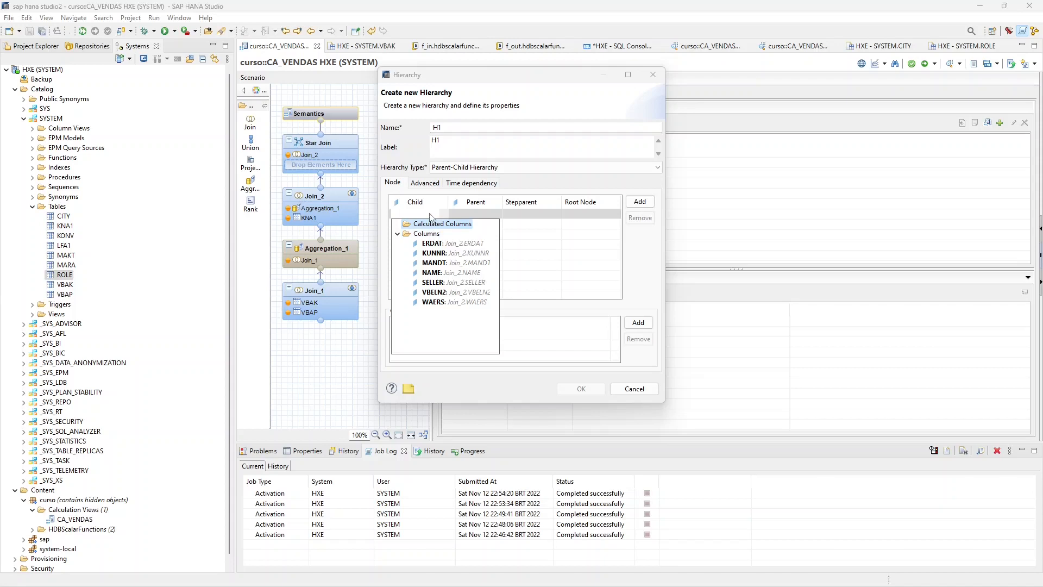
pyautogui.click(480, 216)
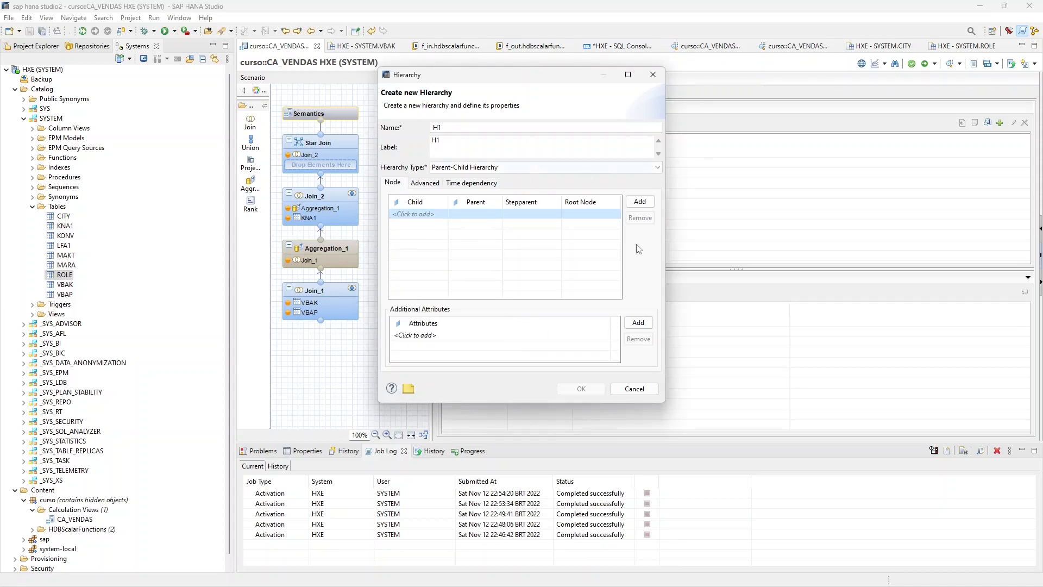
pyautogui.click(624, 388)
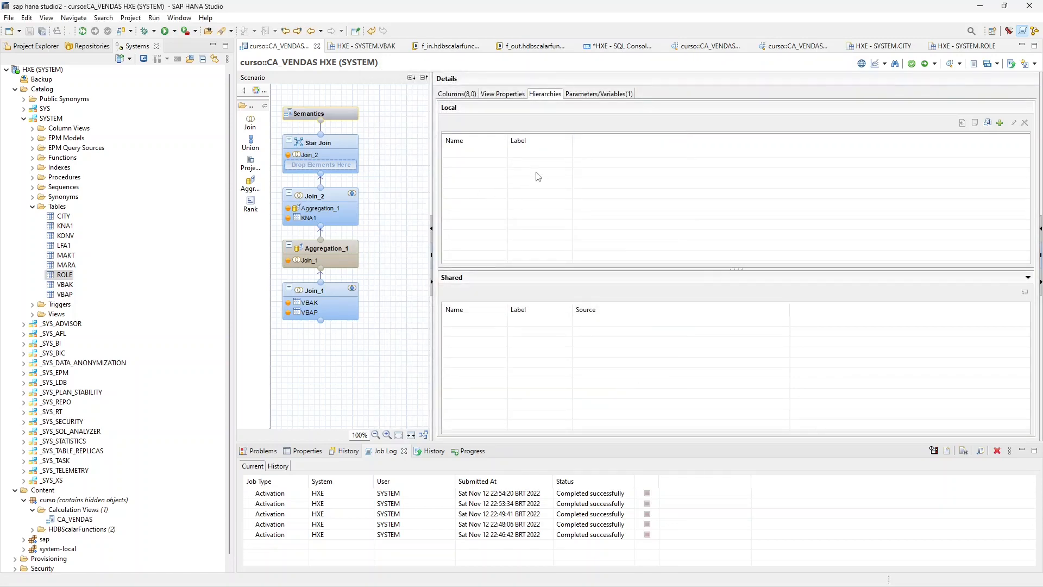
# - Review the view properties and hierarchies of CA_VENDAS, and select the existing variable IV_KUNNR among its parameters and variables
pyautogui.click(503, 95)
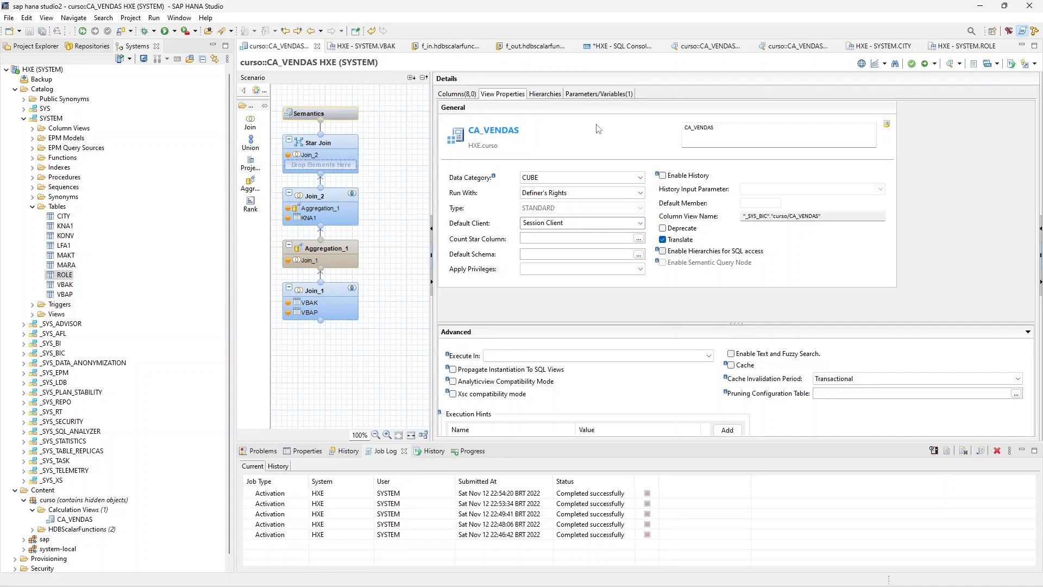
pyautogui.click(549, 96)
pyautogui.click(595, 95)
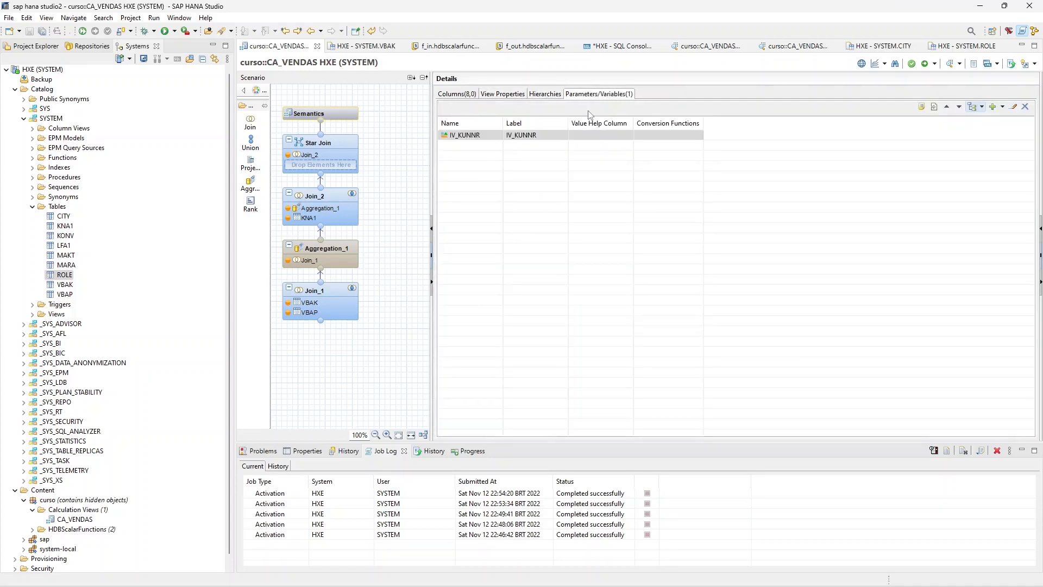
pyautogui.click(488, 136)
pyautogui.click(1003, 107)
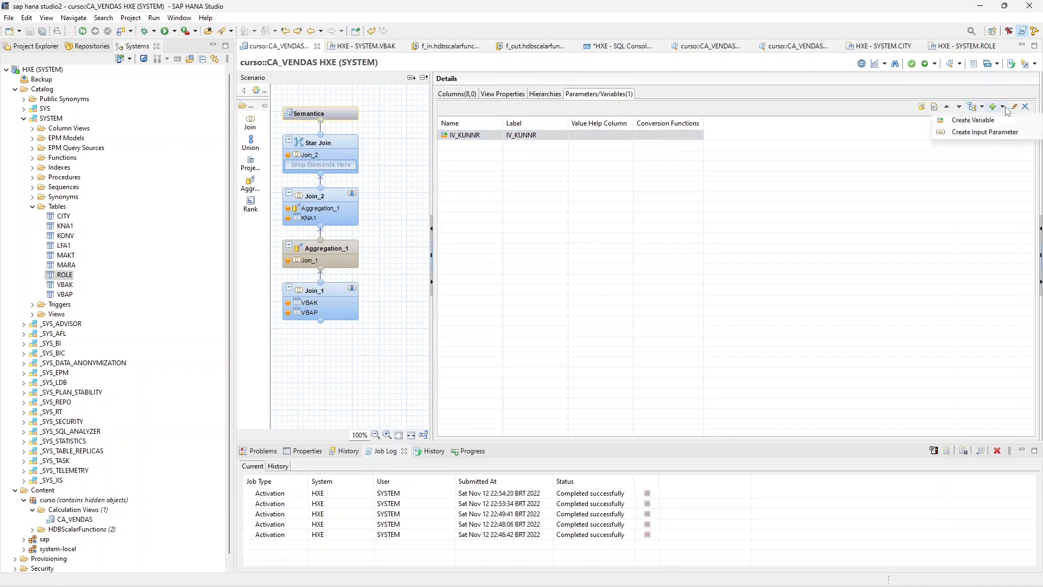
pyautogui.click(987, 132)
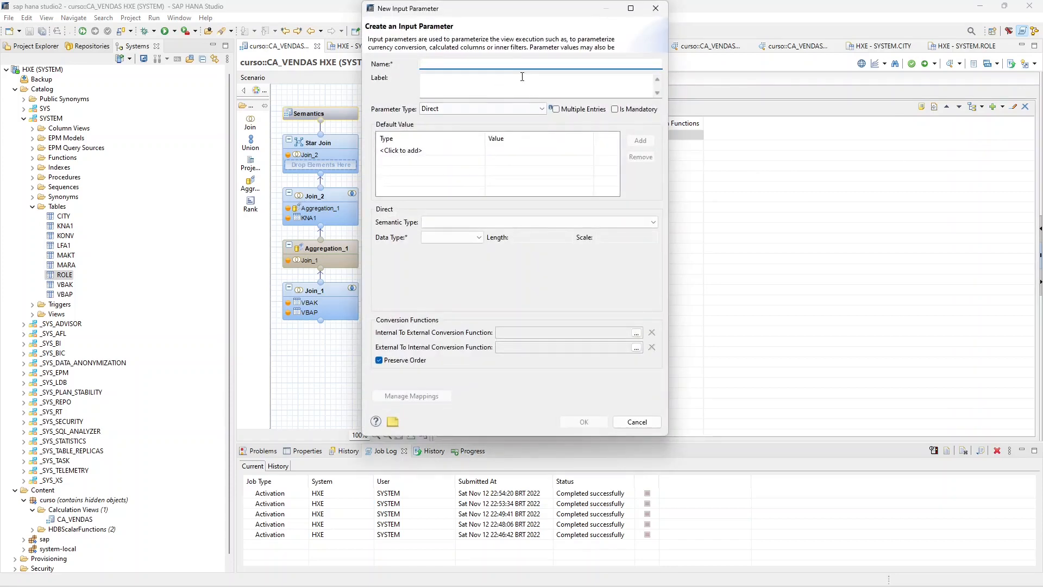
pyautogui.press('capslock')
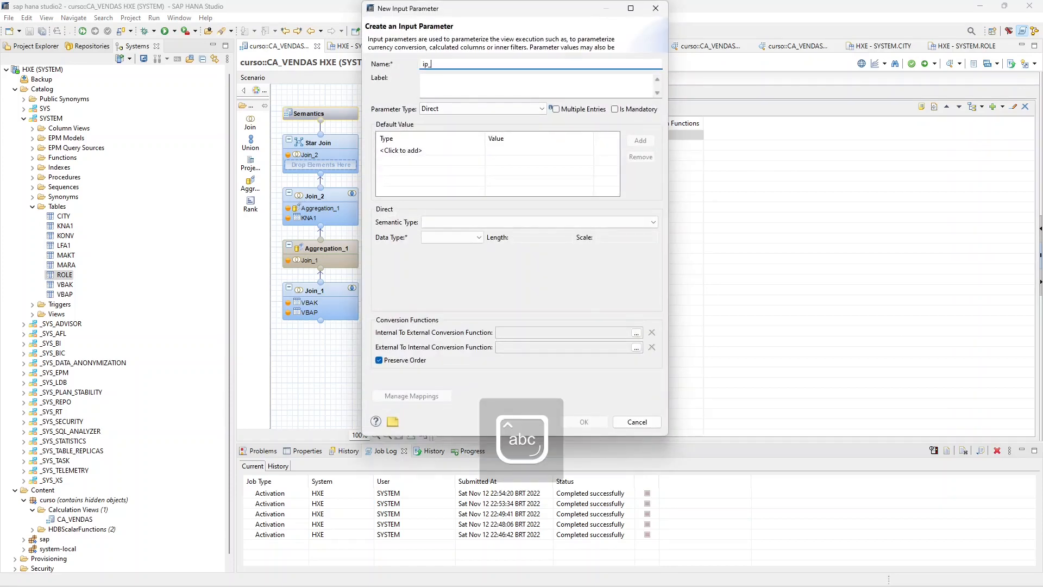
pyautogui.write('ip_k')
pyautogui.press('BackSpace')
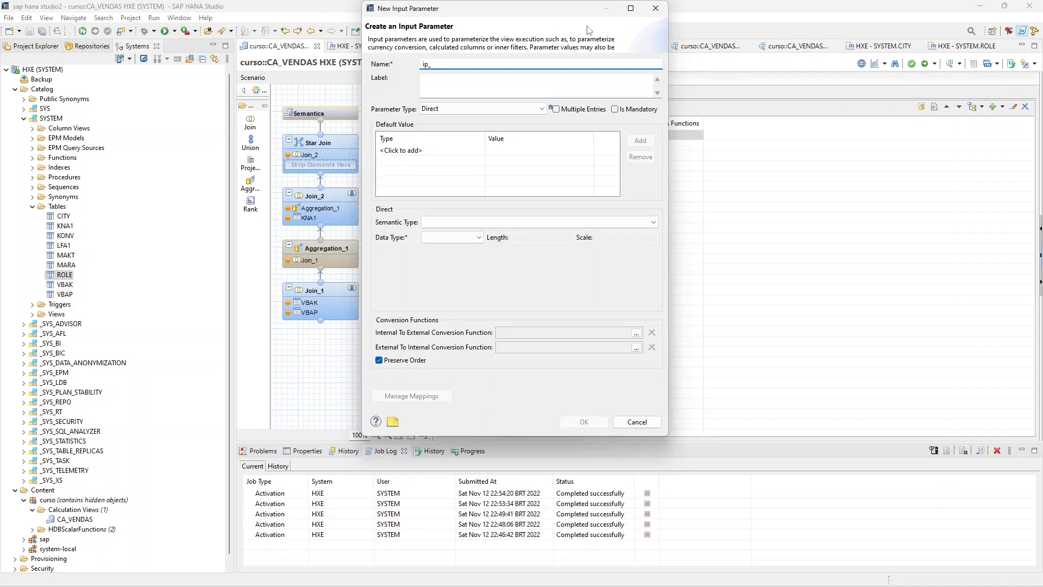
pyautogui.click(656, 8)
# - Check the CA_VENDAS columns and start a new input parameter with name and label IP_SELLER, marked as mandatory
pyautogui.click(461, 94)
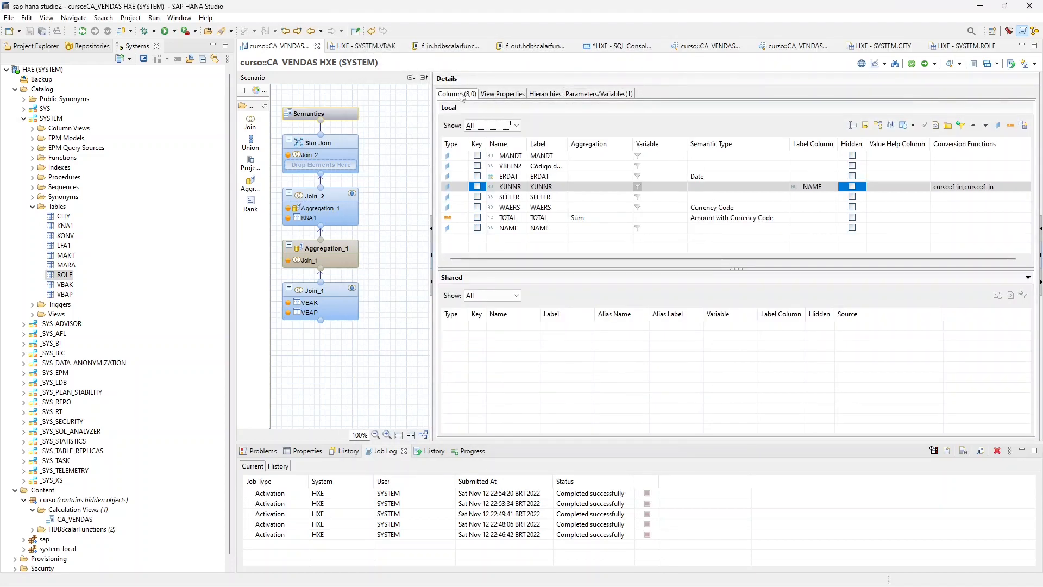
pyautogui.click(512, 187)
pyautogui.click(608, 93)
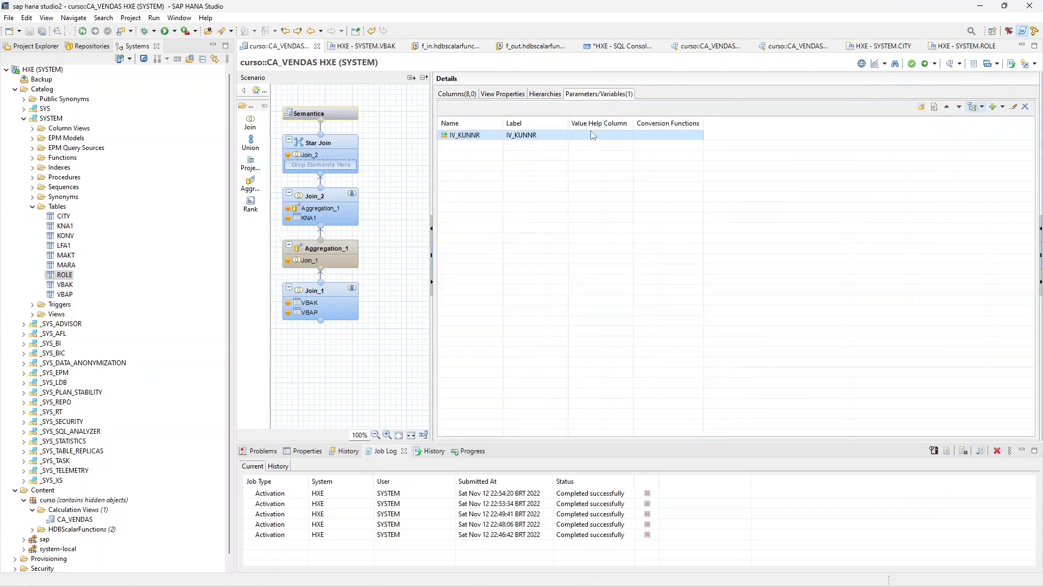
pyautogui.click(1002, 108)
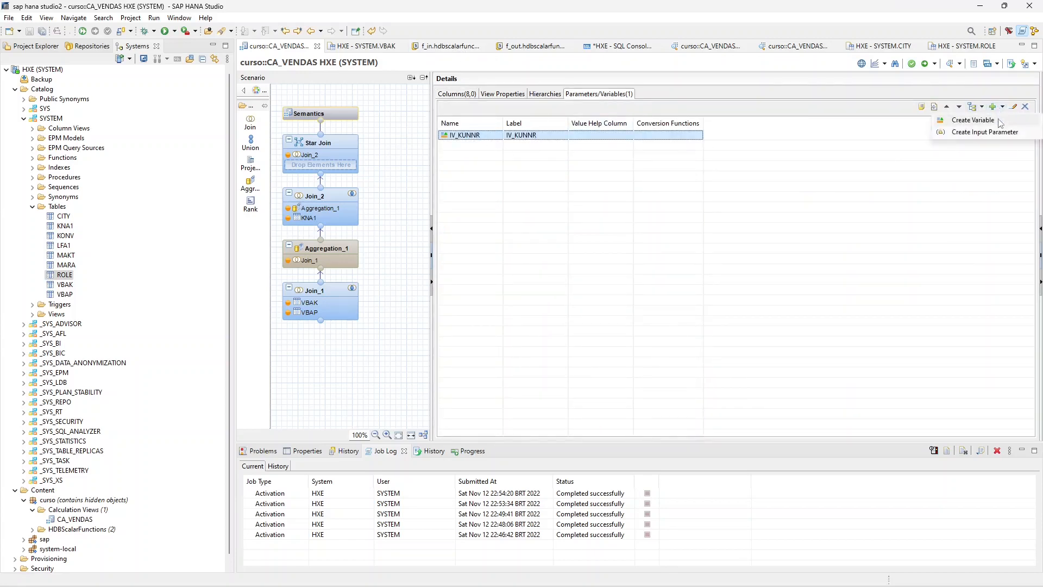
pyautogui.click(998, 131)
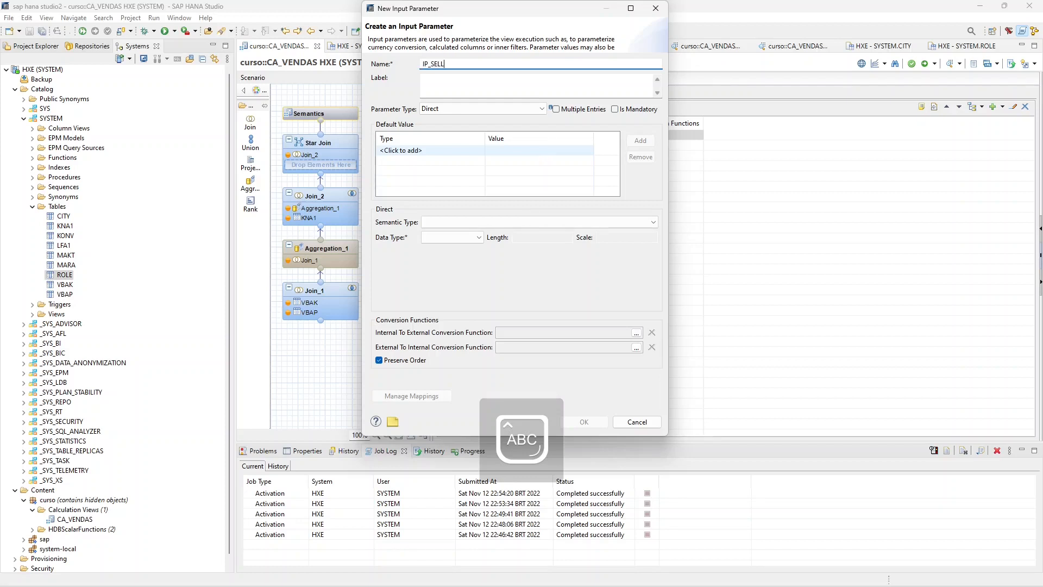
pyautogui.press('Tab')
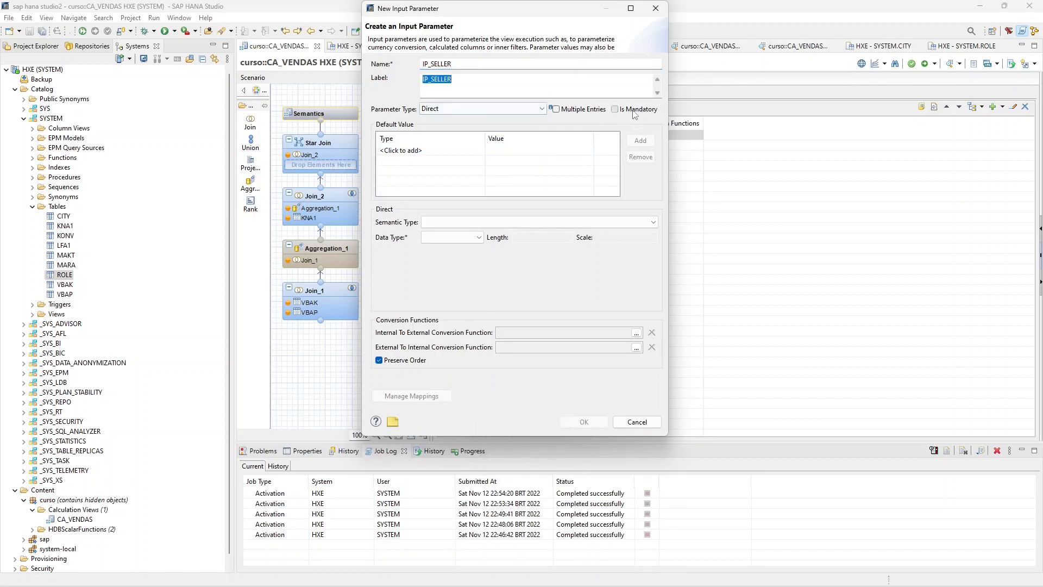
pyautogui.click(614, 109)
# - Give IP_SELLER the data type NVARCHAR with length 10, leave its semantic type empty, and create the parameter
pyautogui.click(453, 222)
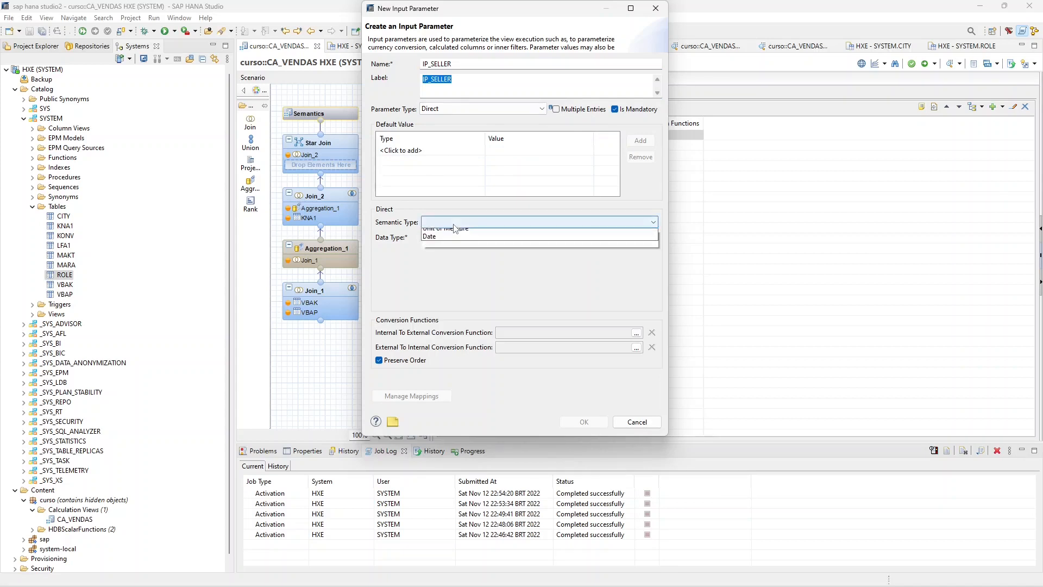
pyautogui.click(447, 238)
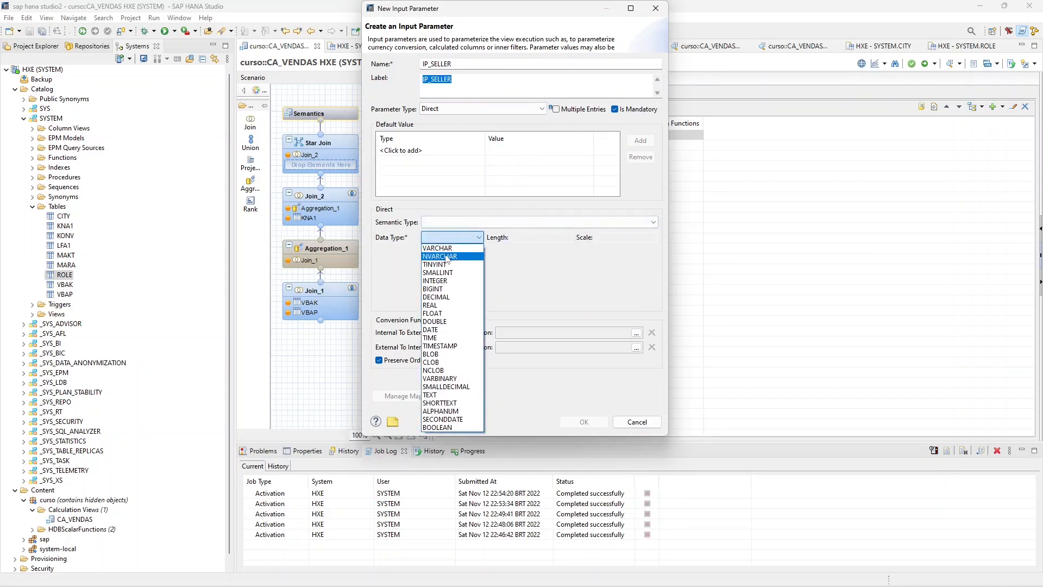
pyautogui.click(435, 370)
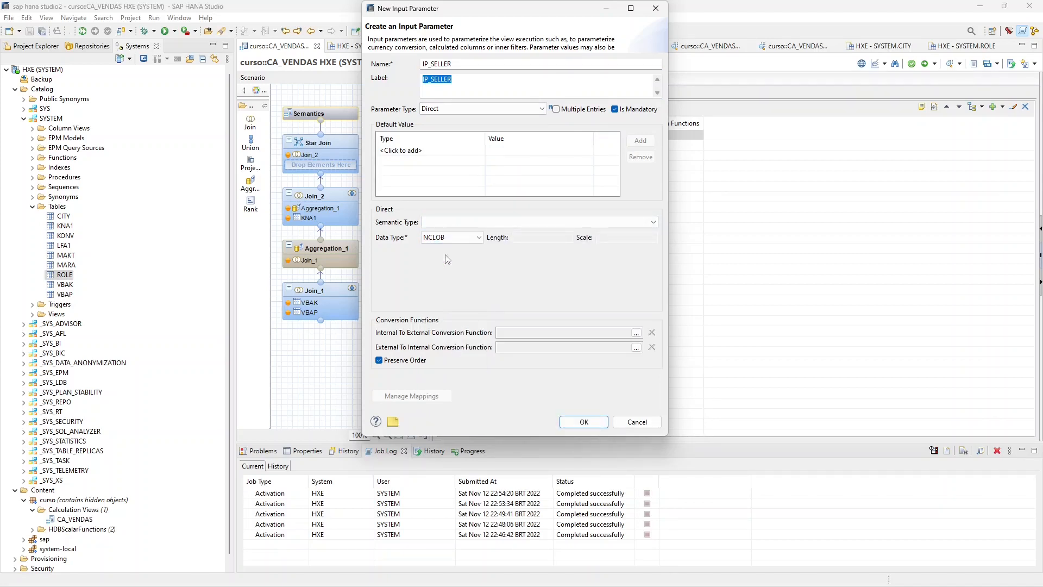
pyautogui.click(458, 241)
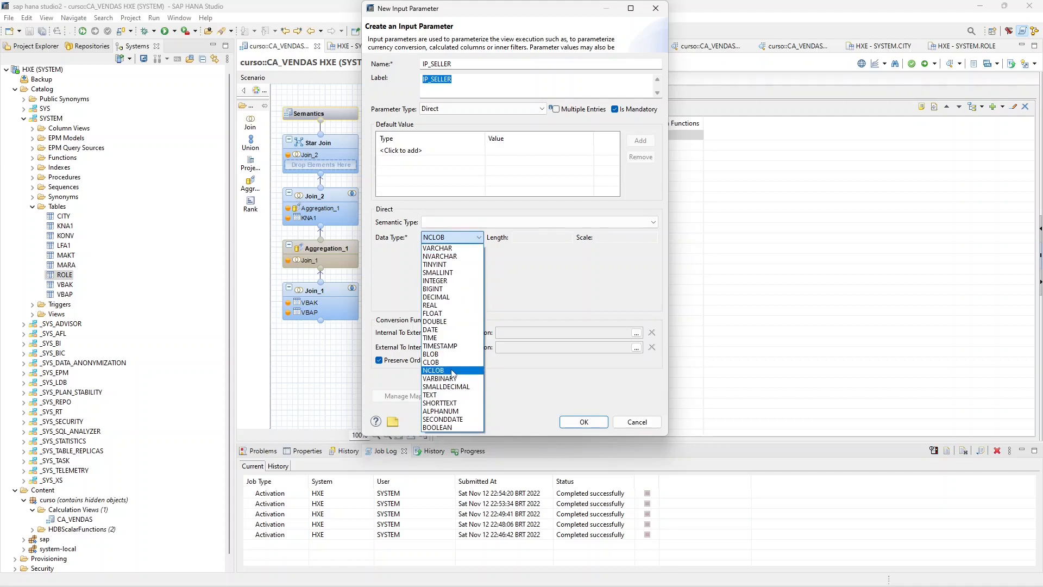
pyautogui.click(440, 256)
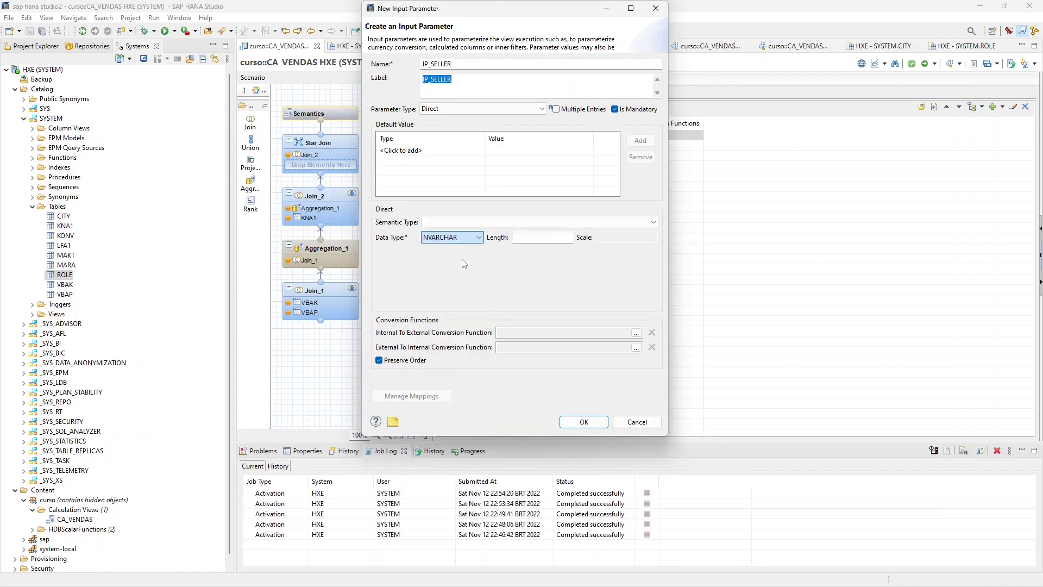
pyautogui.click(551, 239)
pyautogui.write('10')
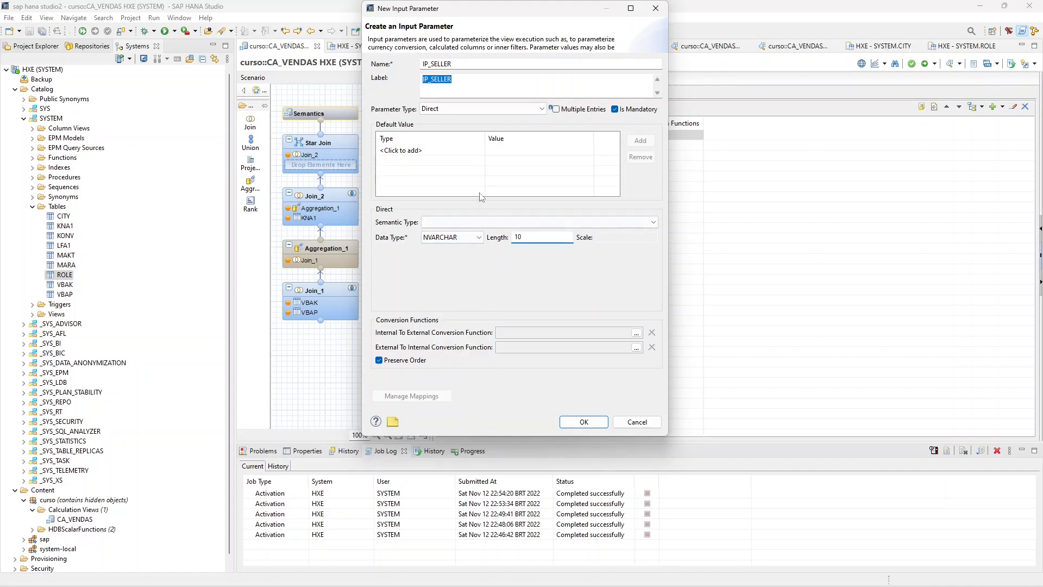
pyautogui.click(583, 422)
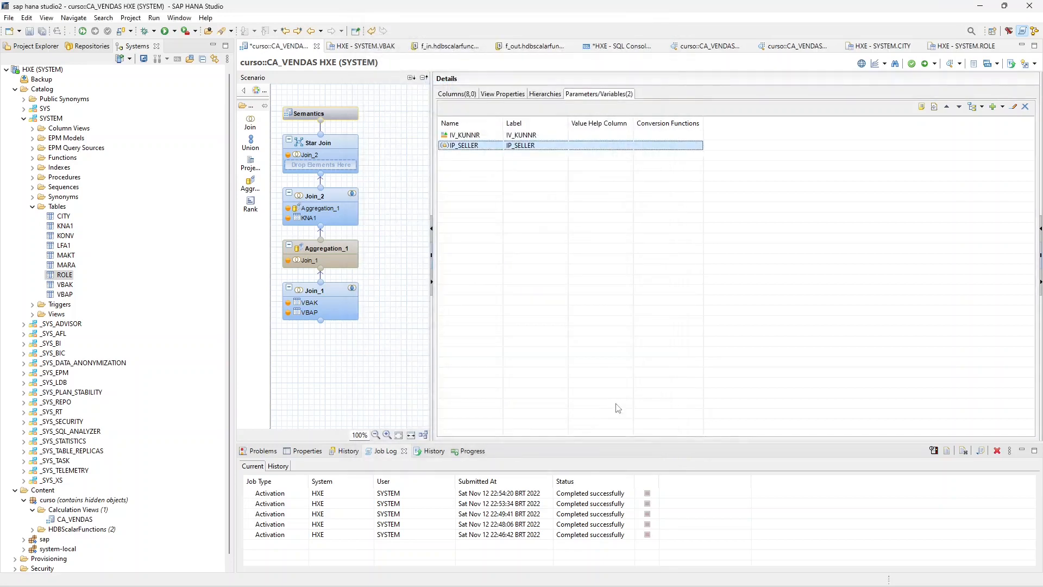
# - Review the CA_VENDAS columns and parameters, and inspect Join_2 and Join_1, including the options available for the VBAK SELLER column
pyautogui.click(471, 94)
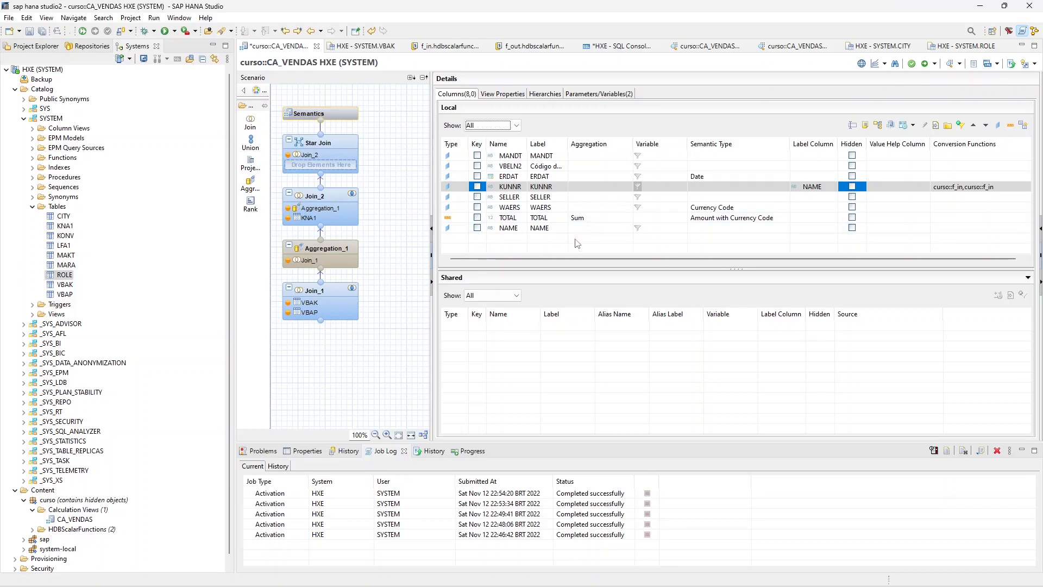
pyautogui.click(596, 94)
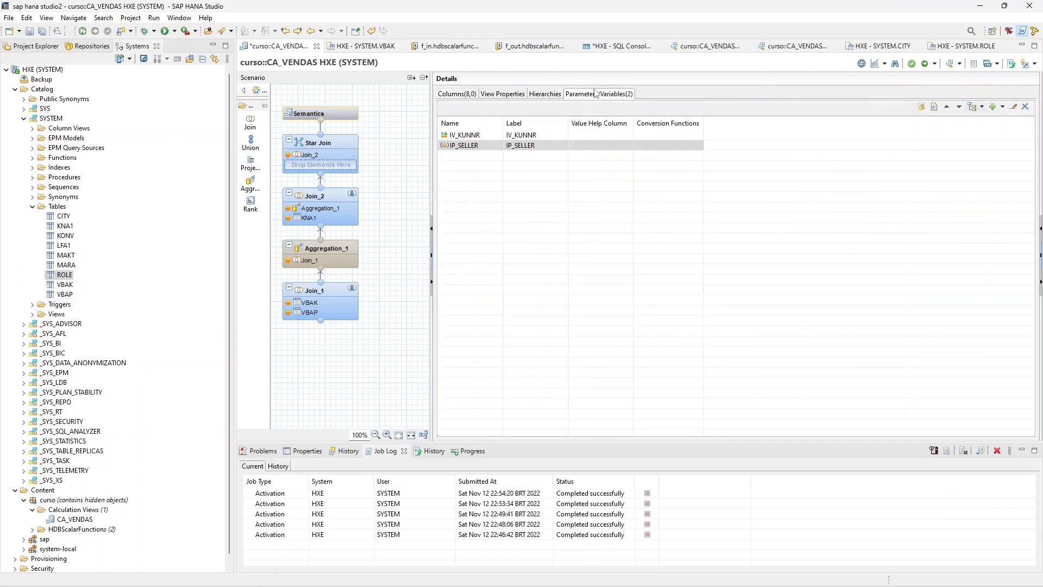
pyautogui.click(458, 96)
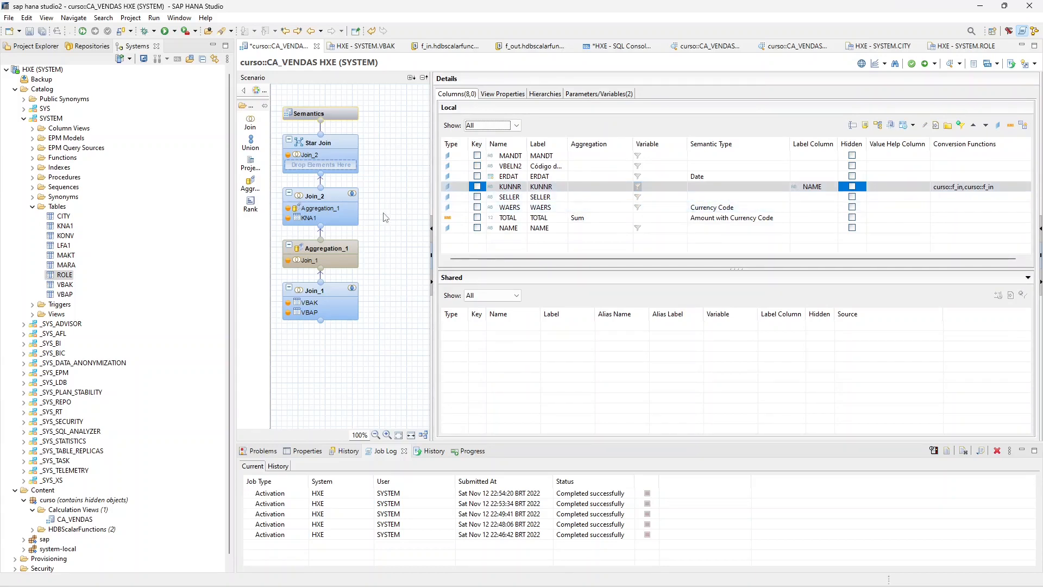
pyautogui.click(326, 199)
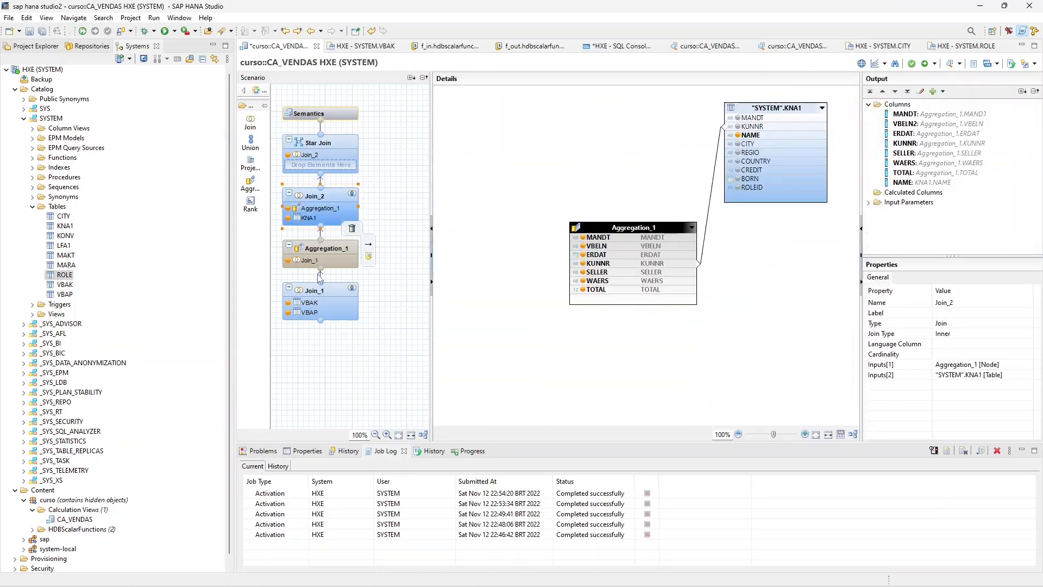
pyautogui.click(323, 296)
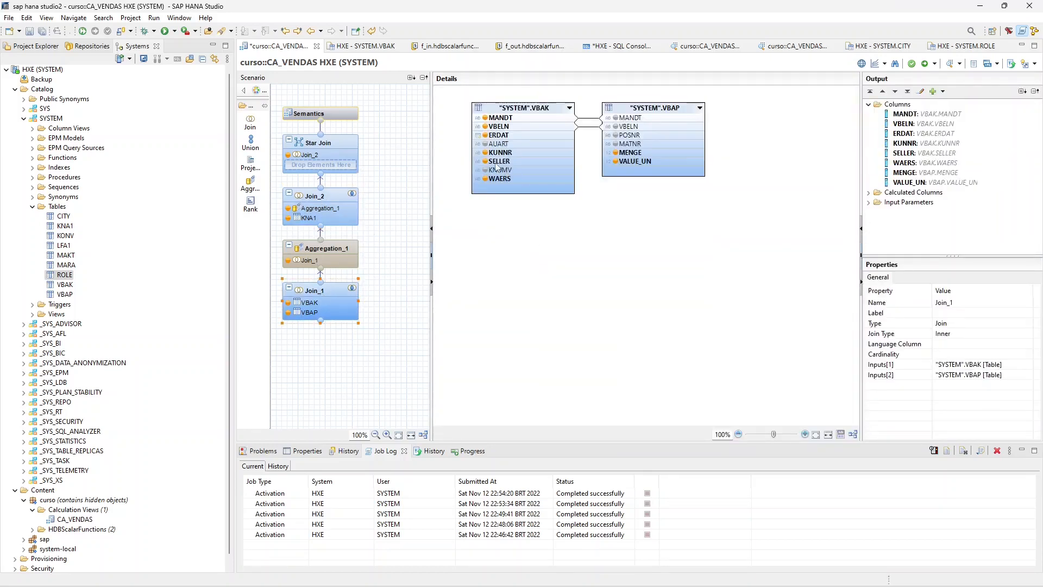
pyautogui.moveTo(342, 311)
pyautogui.click(508, 163)
pyautogui.rightClick(550, 160)
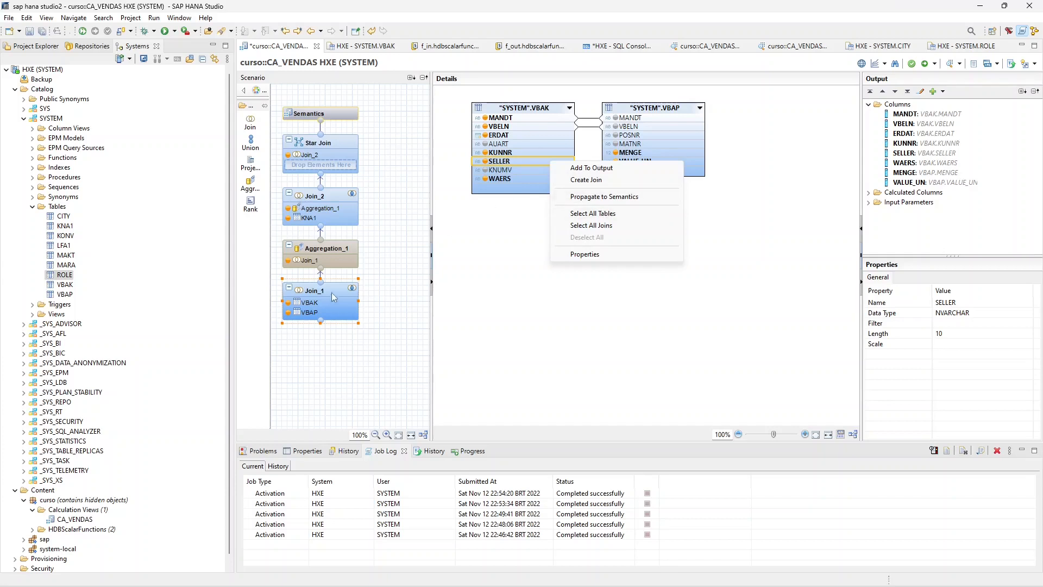
# - Apply a filter to the SELLER column in Aggregation_1 with operator Equal and the input parameter IP_SELLER as its value
pyautogui.click(324, 251)
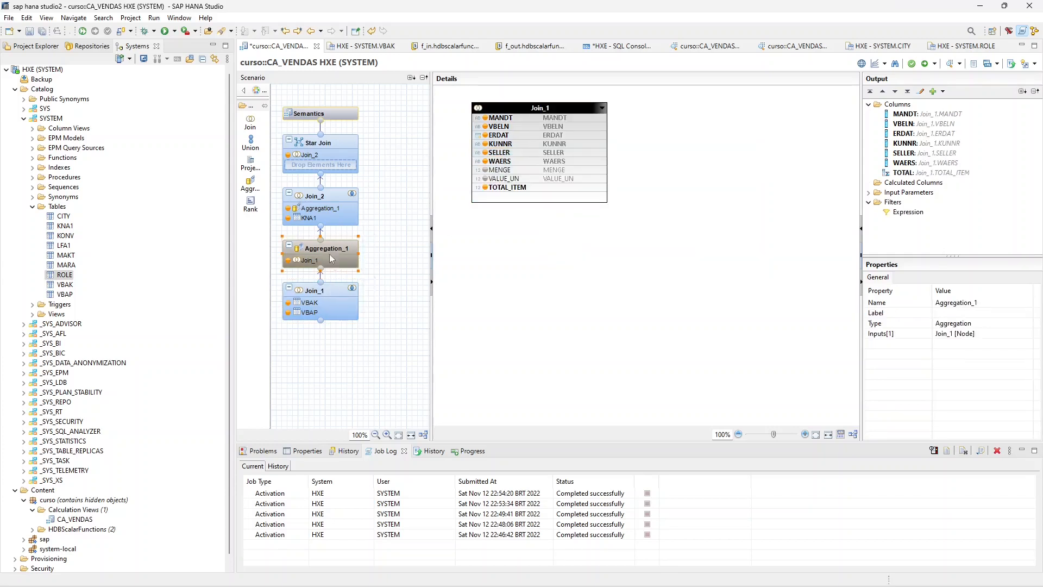
pyautogui.rightClick(506, 154)
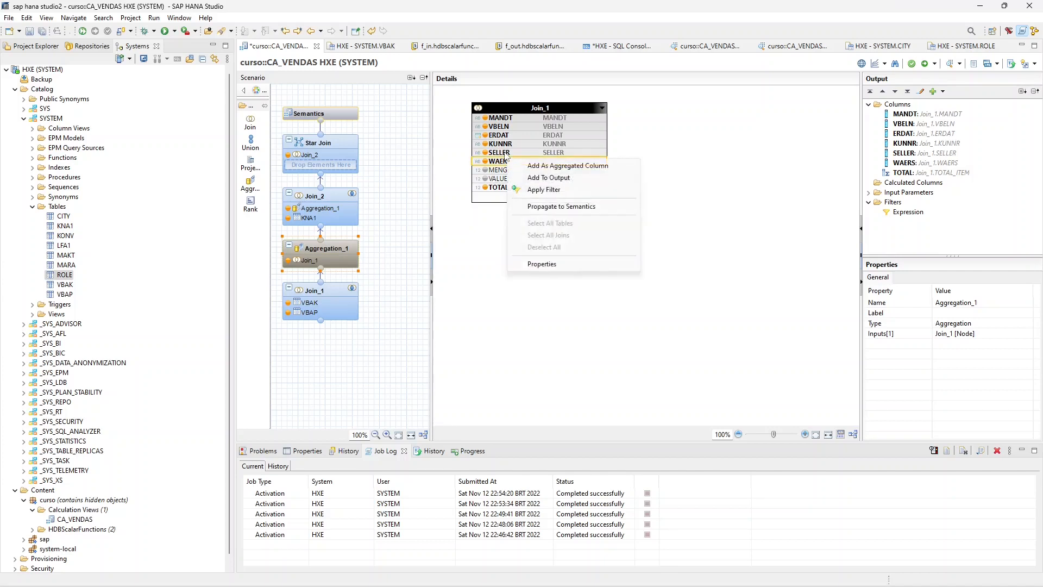
pyautogui.click(541, 183)
pyautogui.click(213, 83)
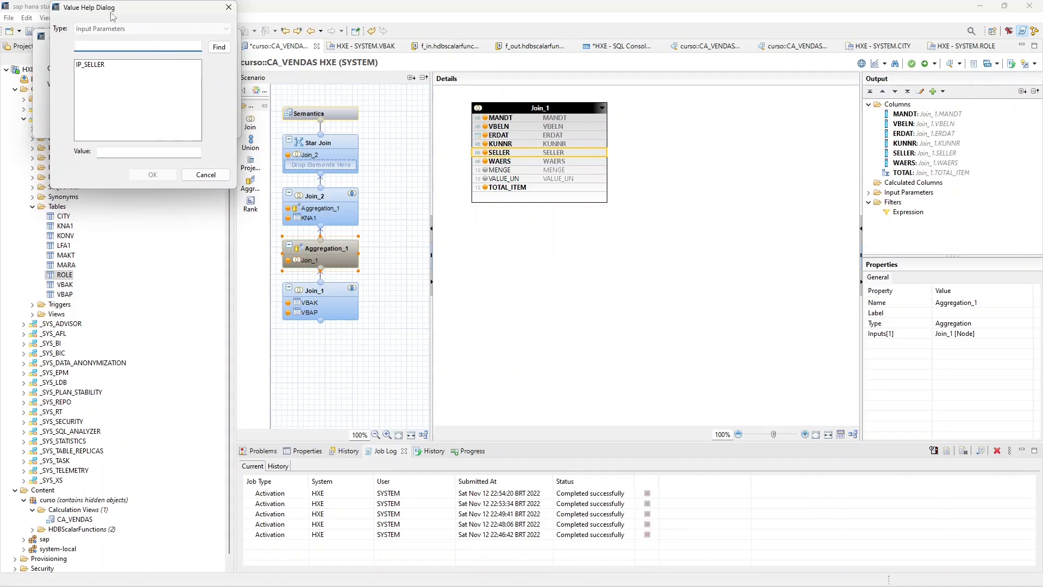
pyautogui.moveTo(111, 11); pyautogui.dragTo(419, 179)
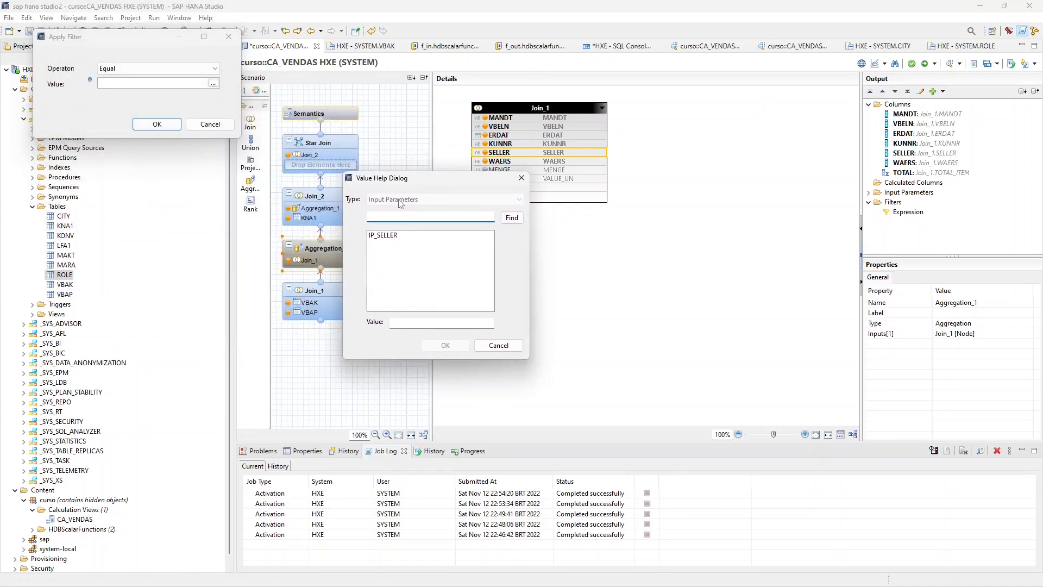
pyautogui.click(389, 236)
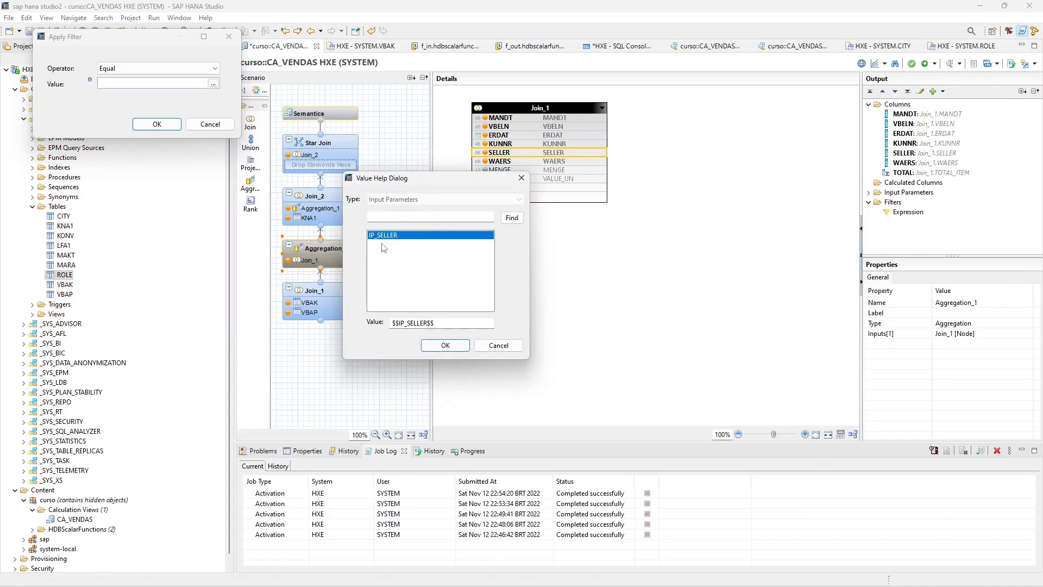
pyautogui.click(445, 345)
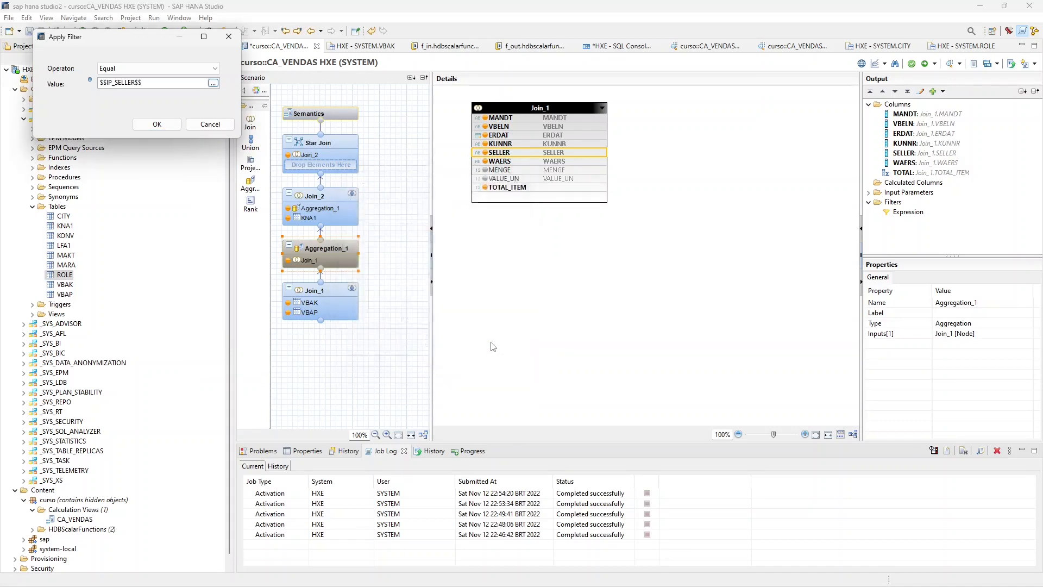
pyautogui.click(157, 124)
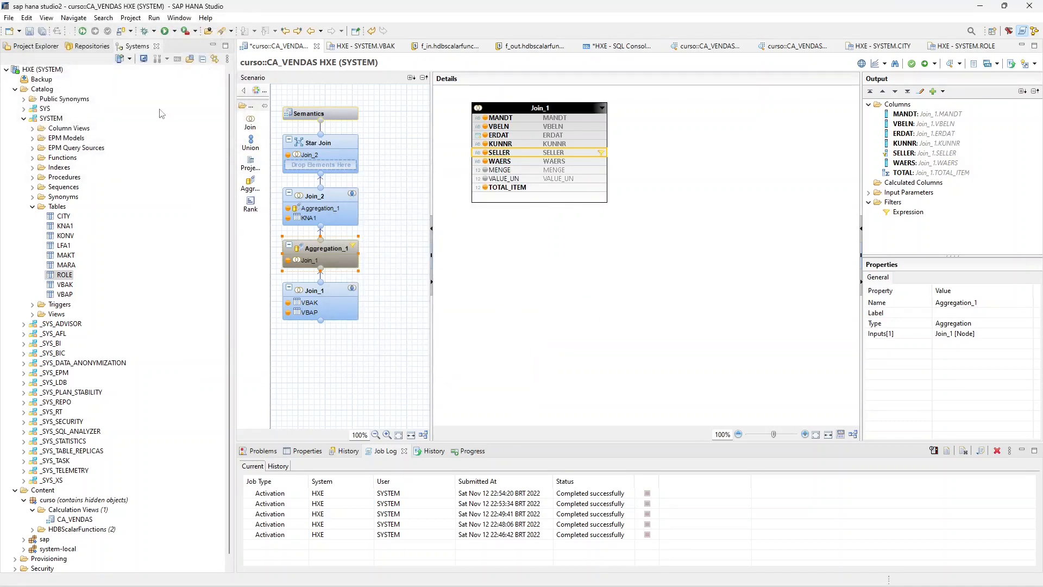
# - Save the calculation view CA_VENDAS and activate it from the curso package
pyautogui.click(30, 31)
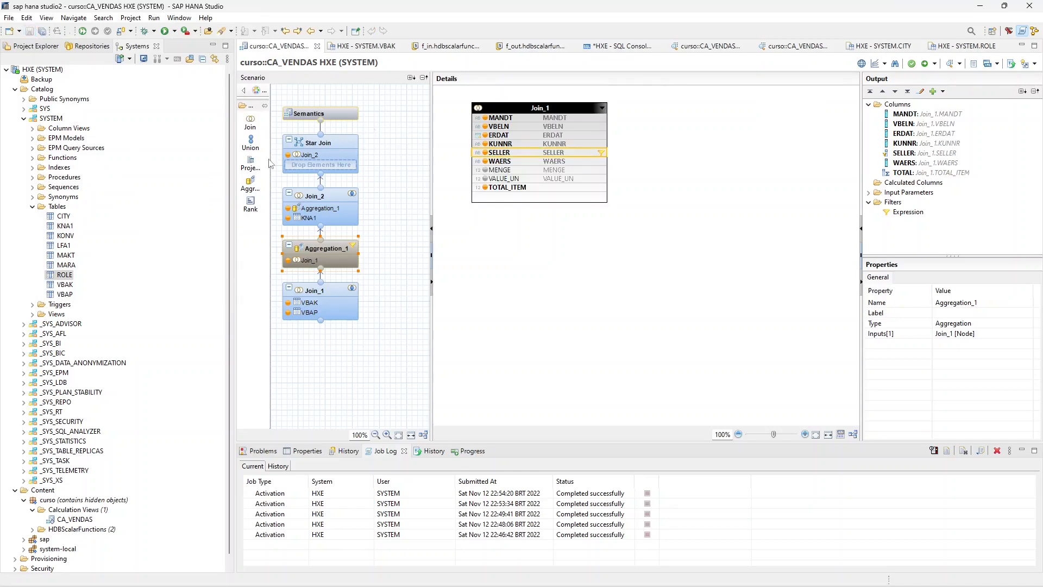
pyautogui.click(15, 88)
pyautogui.click(70, 130)
pyautogui.rightClick(70, 134)
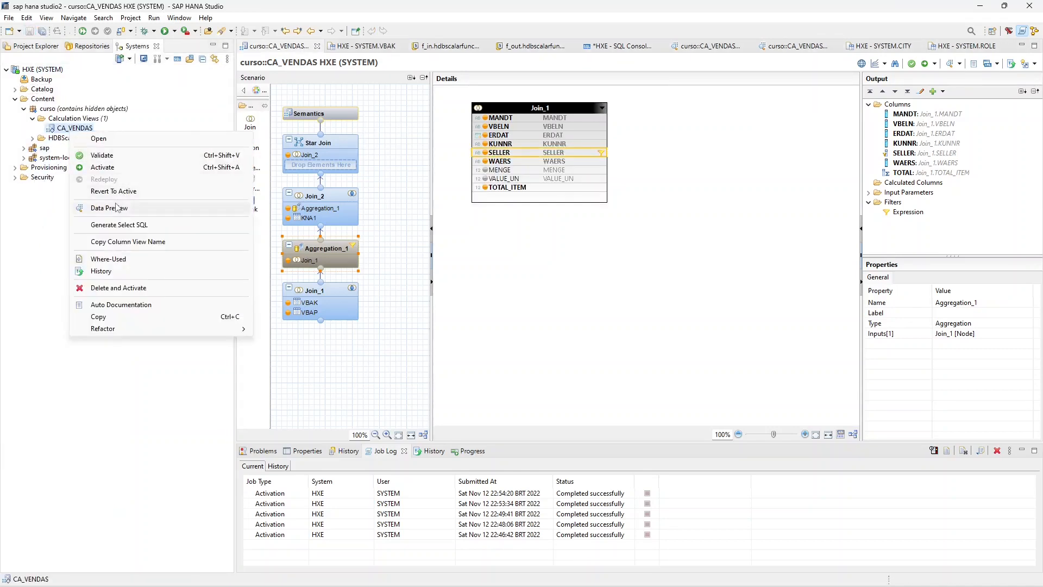
pyautogui.click(127, 168)
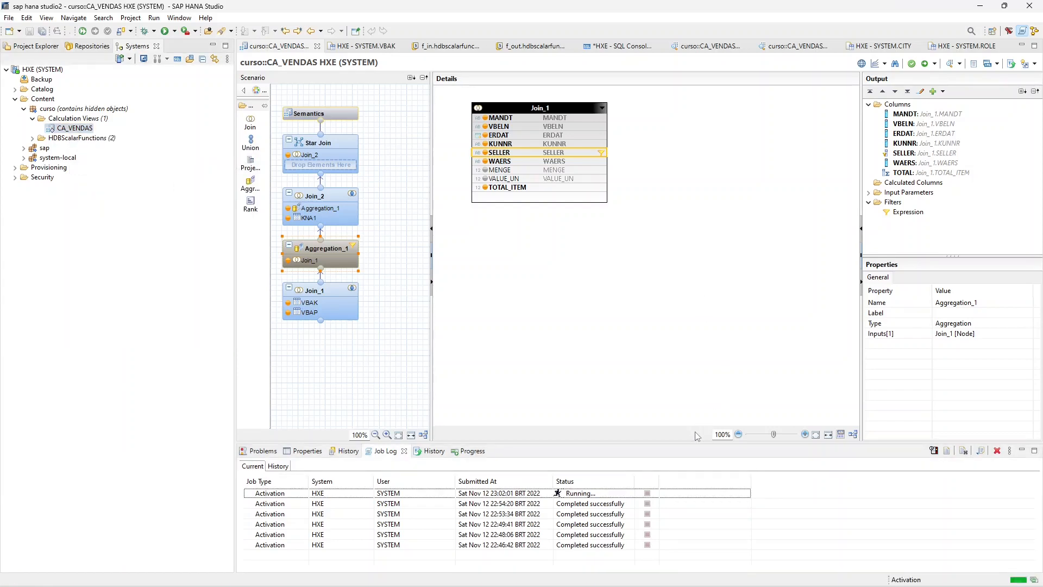
# - Inspect IP_SELLER among the input parameters of Aggregation_1 and Join_2, and view the new input parameter form without creating one
pyautogui.click(870, 193)
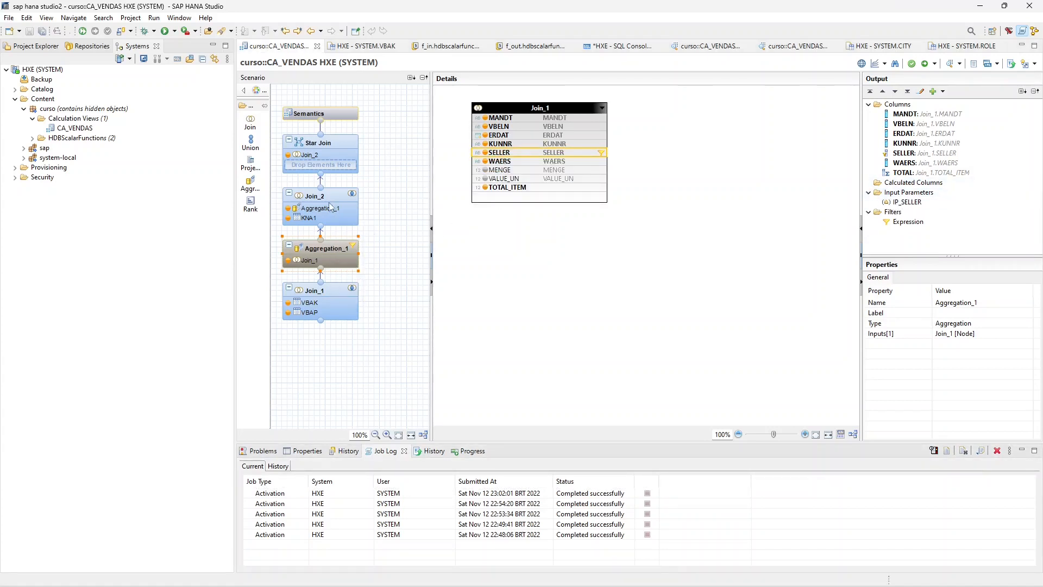
pyautogui.click(325, 220)
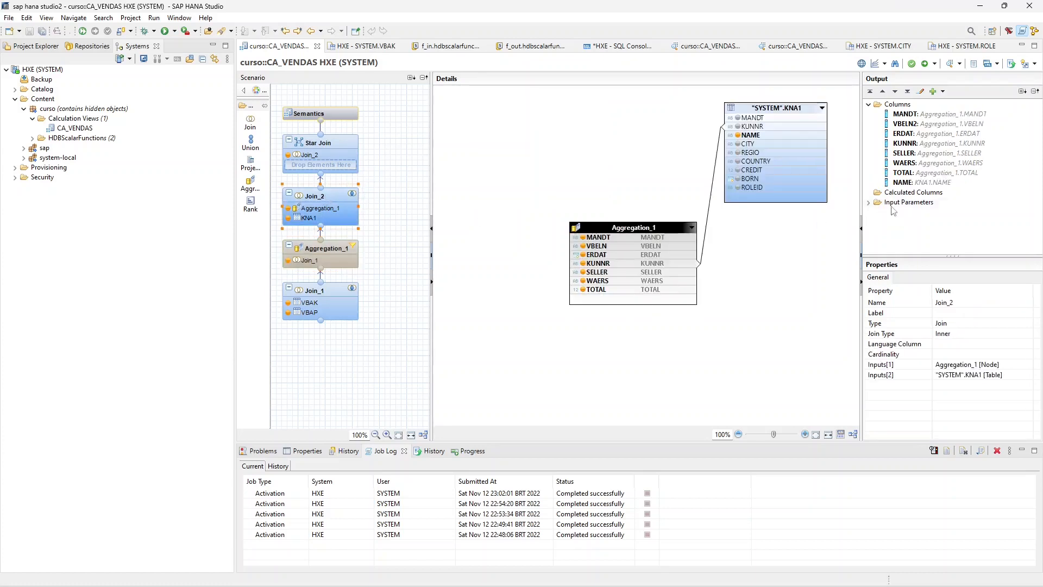
pyautogui.click(869, 203)
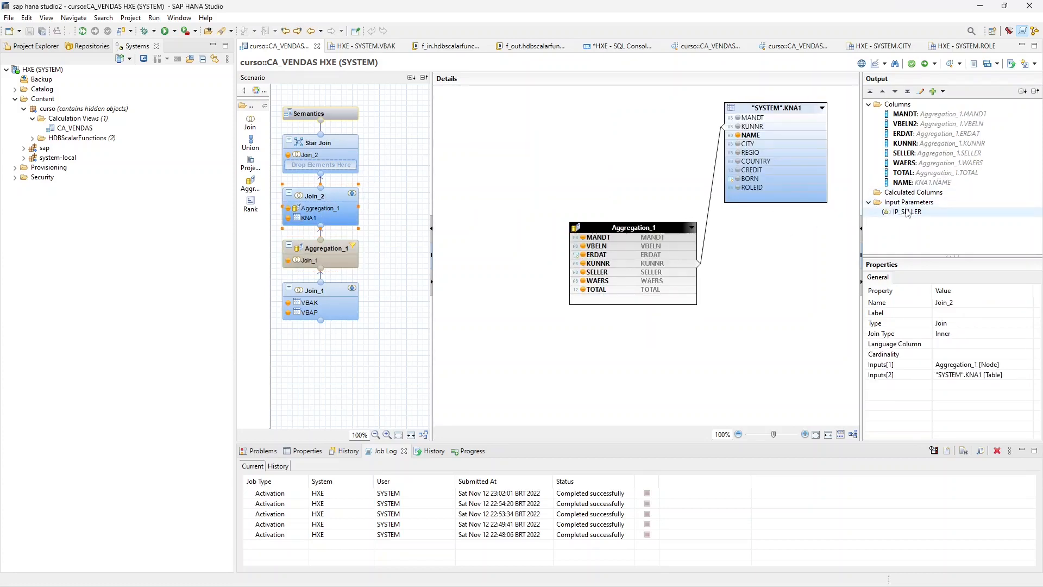
pyautogui.click(907, 212)
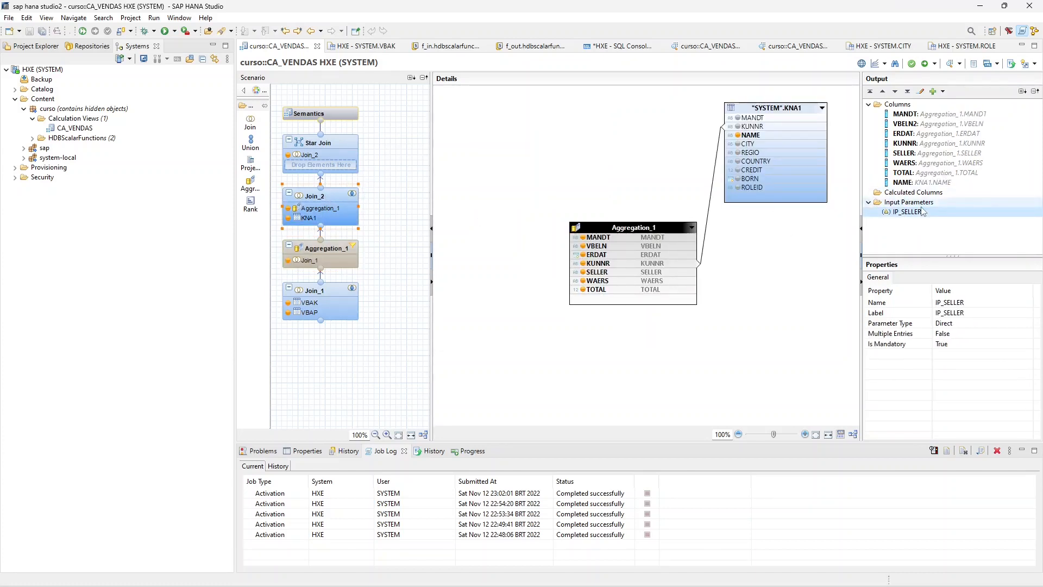
pyautogui.rightClick(922, 202)
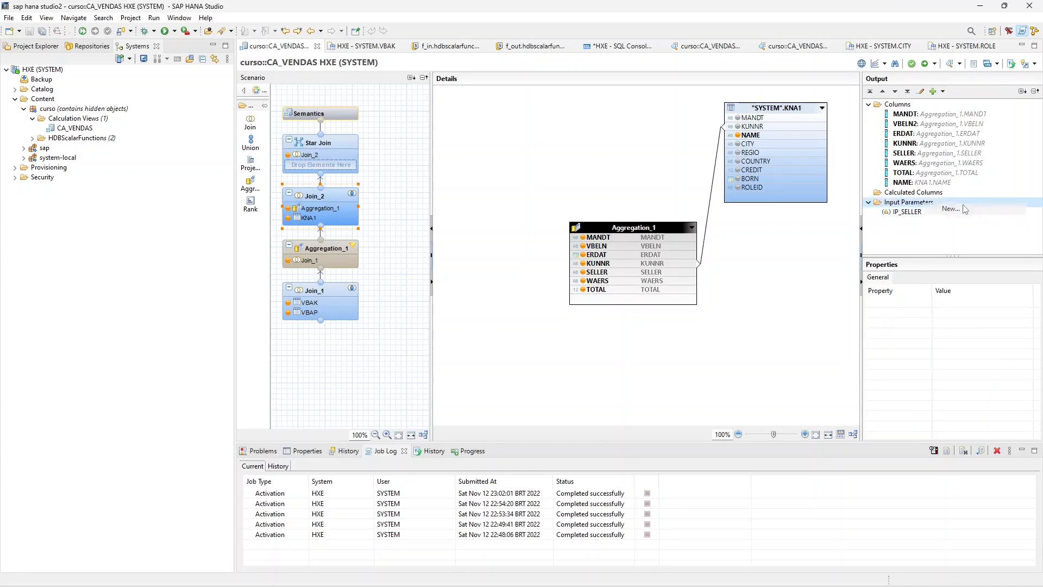
pyautogui.click(964, 209)
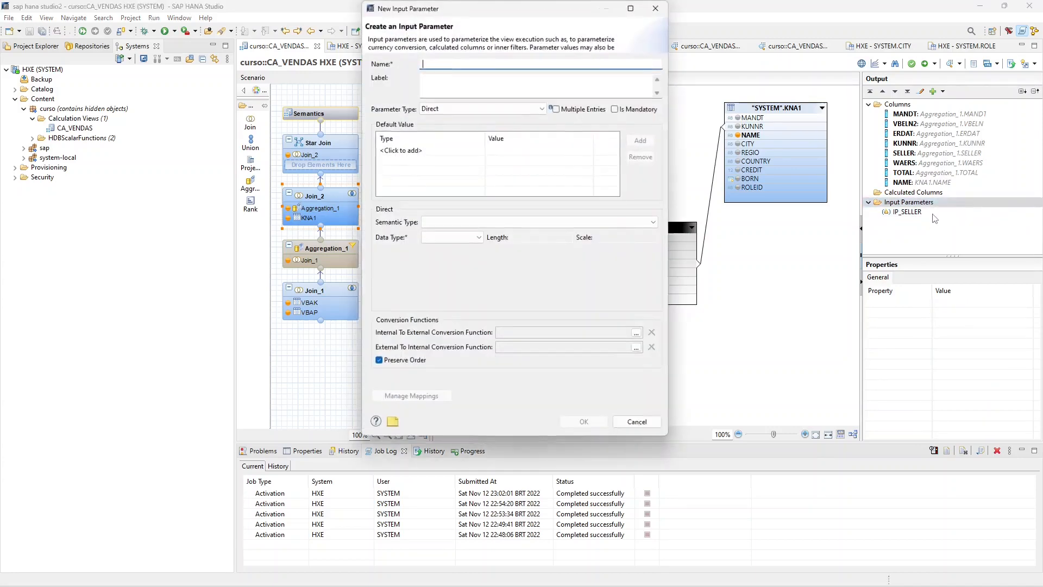
pyautogui.click(652, 14)
# - Compare IV_KUNNR and IP_SELLER in the Semantics parameters and variables with the input parameters listed for Aggregation_1
pyautogui.click(338, 110)
pyautogui.click(595, 94)
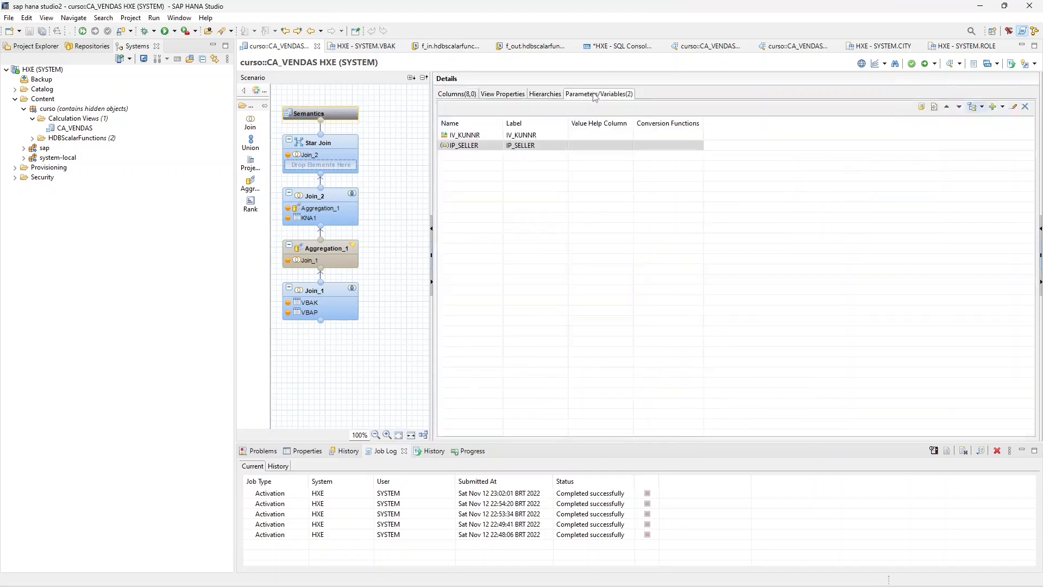
pyautogui.click(515, 146)
pyautogui.click(485, 138)
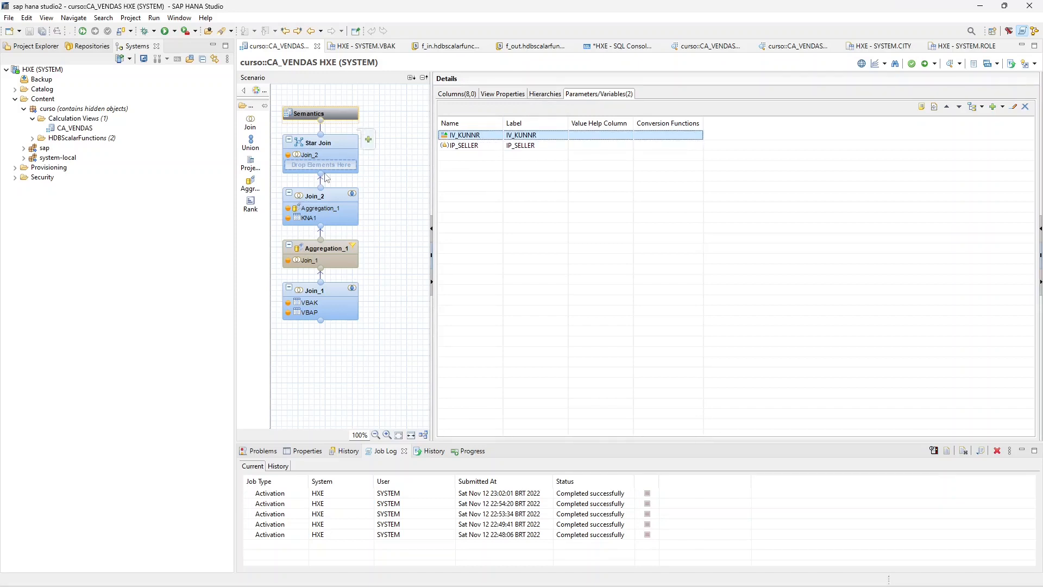
pyautogui.click(330, 255)
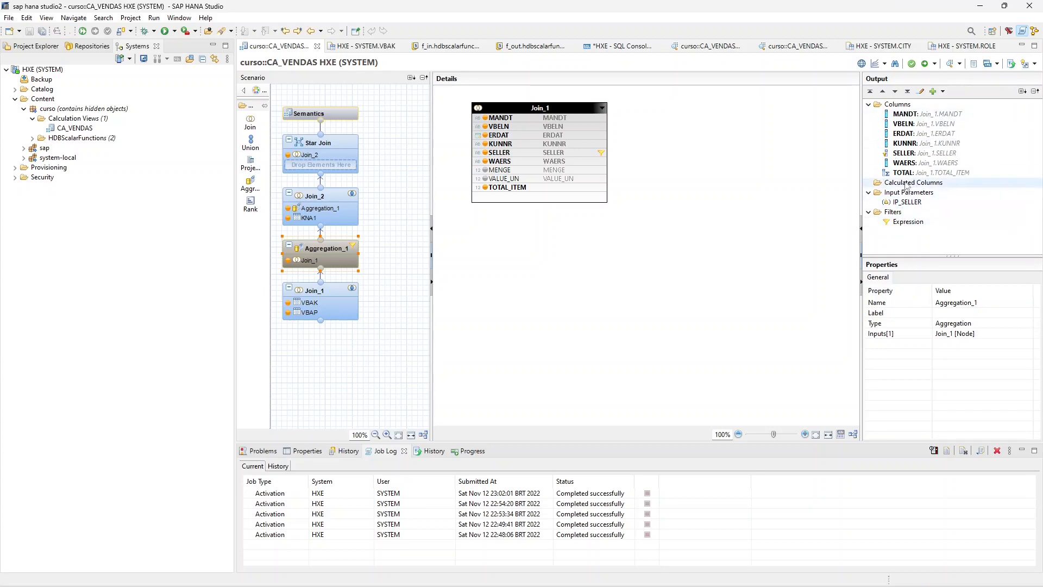
pyautogui.click(340, 116)
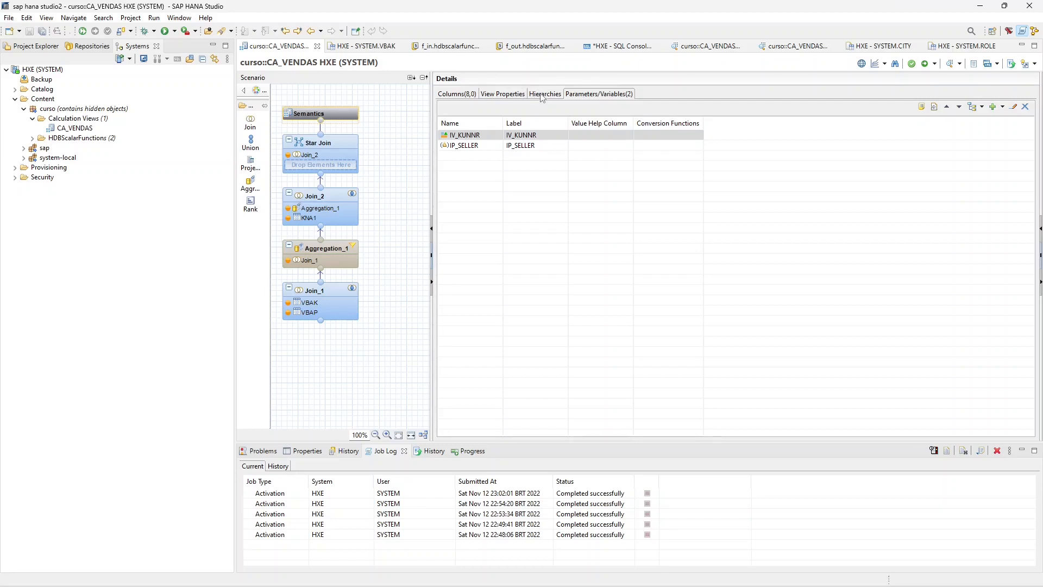
# - Review the Semantics columns, view properties and hierarchies of CA_VENDAS, returning to its columns
pyautogui.click(473, 95)
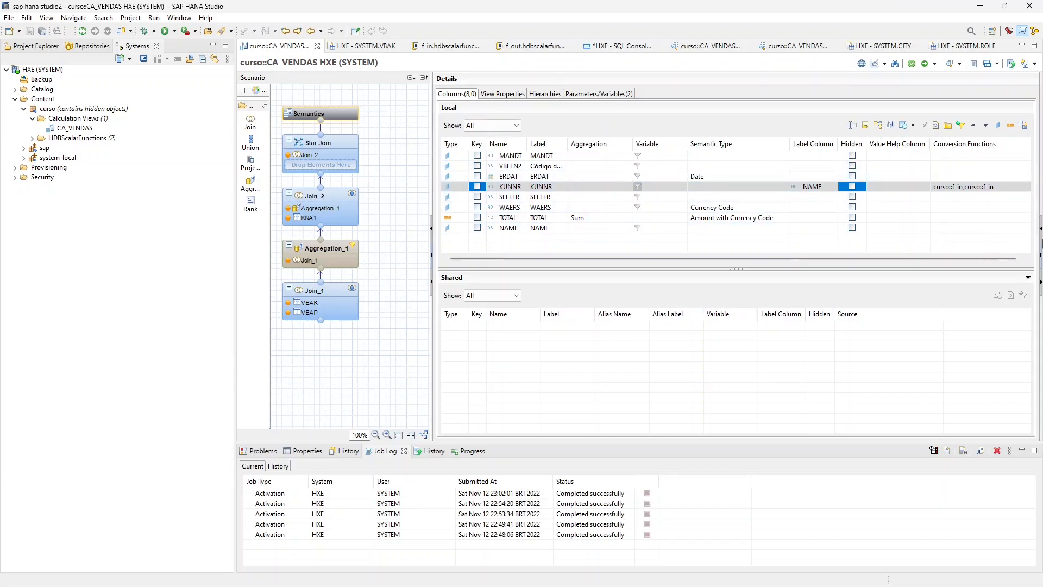
pyautogui.click(503, 95)
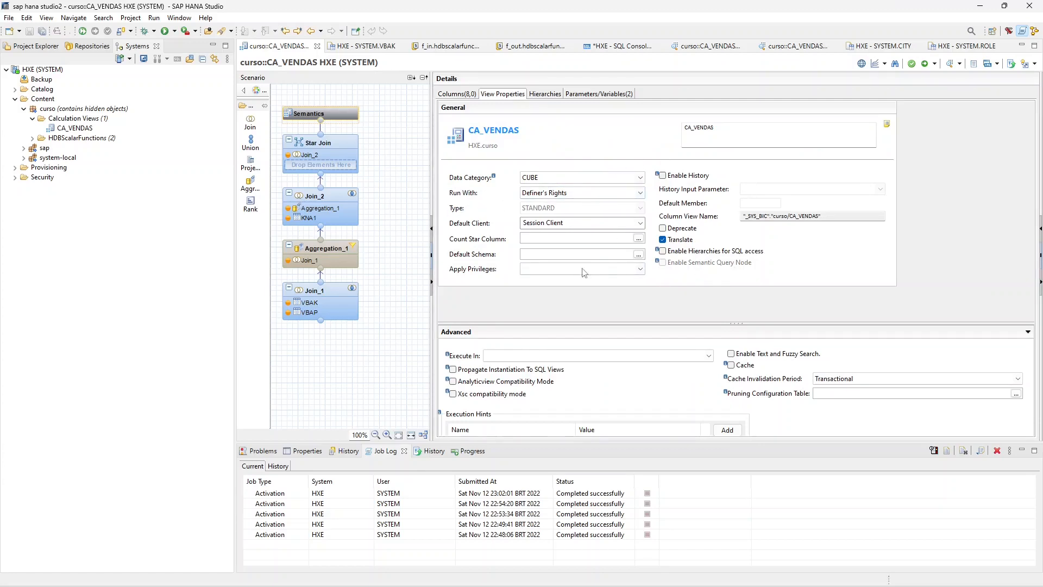
pyautogui.click(467, 95)
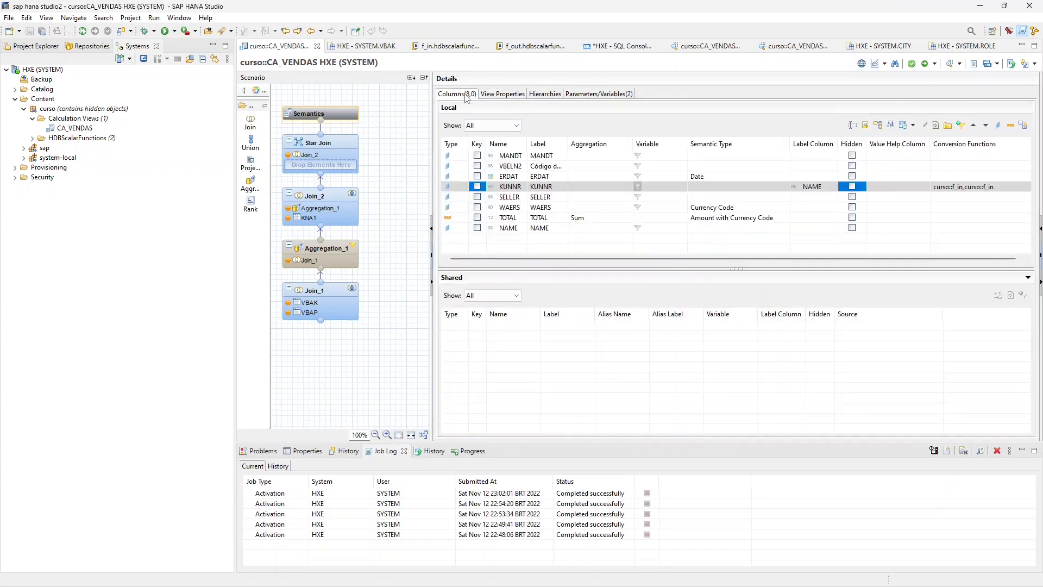
pyautogui.click(502, 96)
pyautogui.click(463, 97)
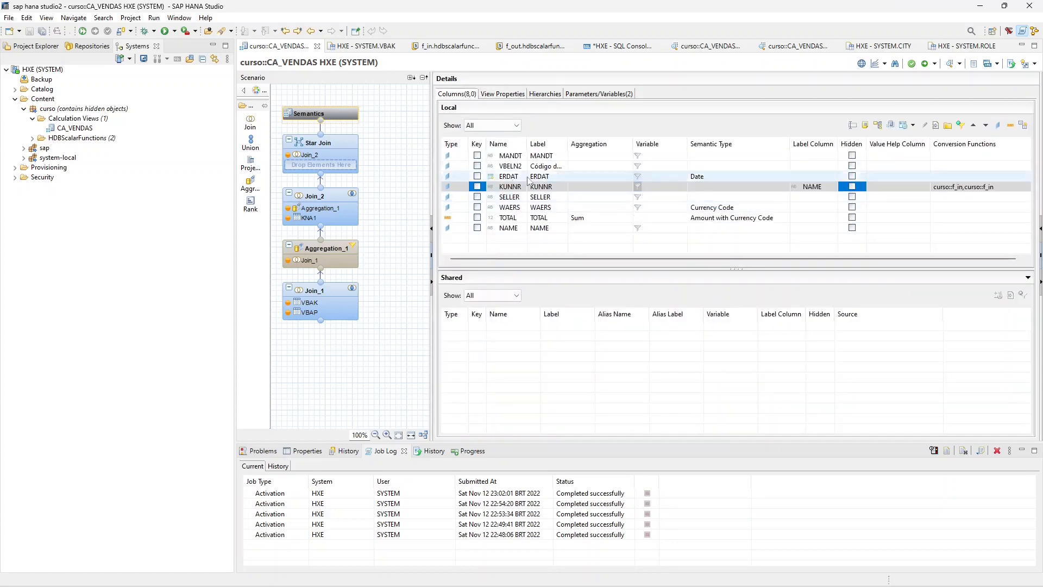
pyautogui.click(502, 96)
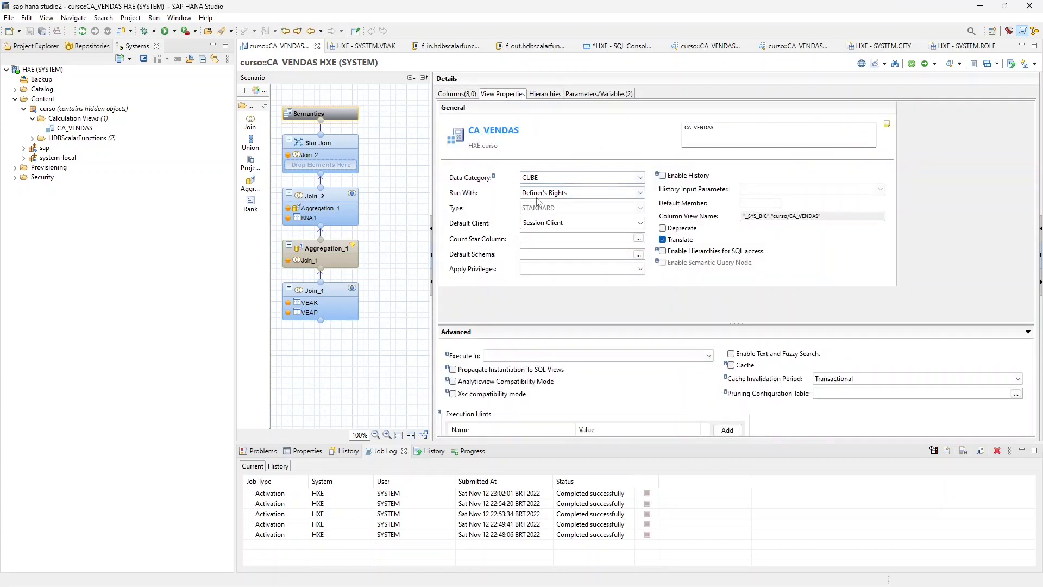
pyautogui.click(544, 96)
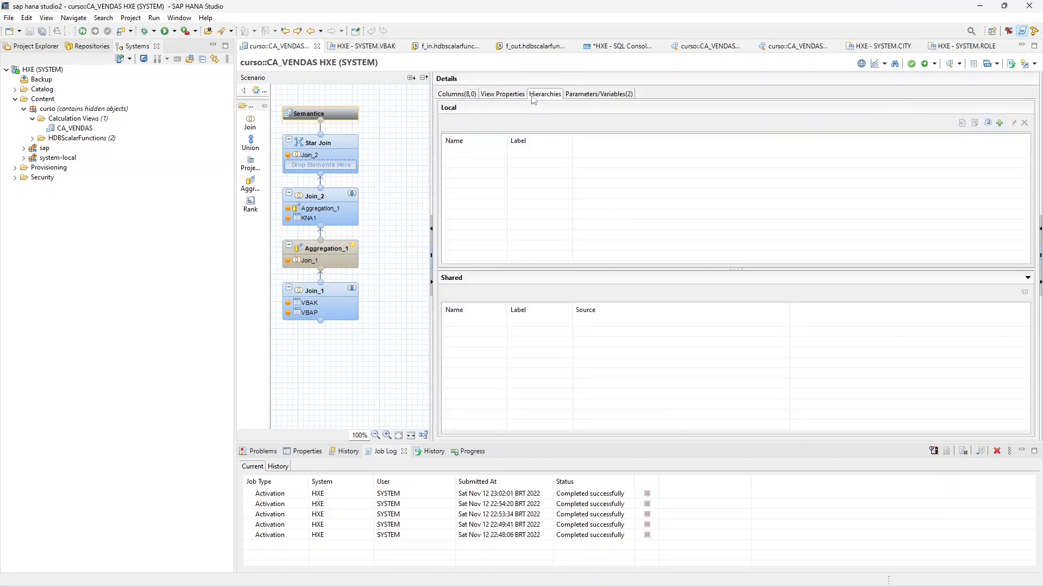
pyautogui.click(517, 96)
pyautogui.click(543, 95)
pyautogui.click(467, 96)
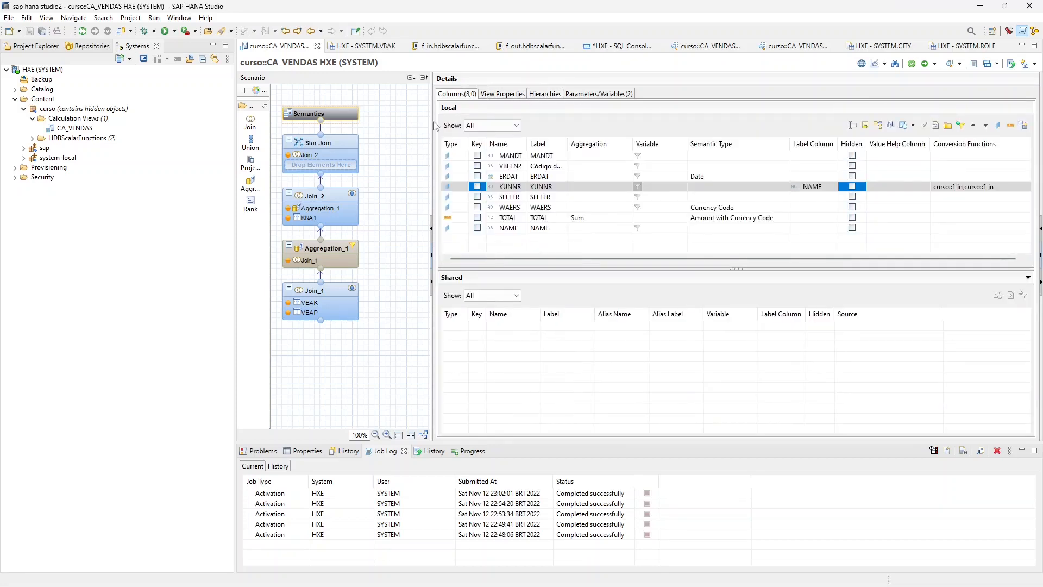